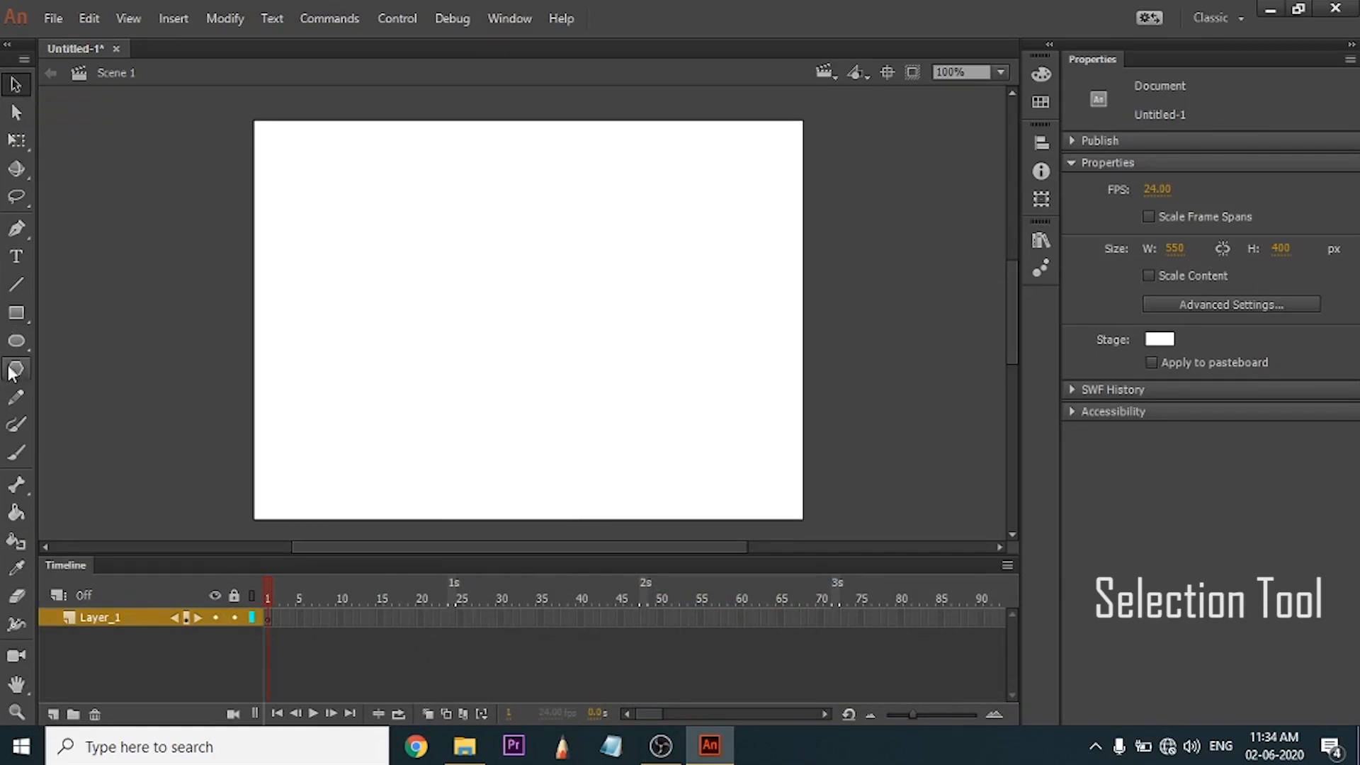
Draw a small green circle near the middle of the stage and a larger green oval across the stage's right edge.
{"action": "left_click", "coordinate": [16, 341]}
{"action": "left_click_drag", "start_coordinate": [405, 258], "coordinate": [489, 341]}
{"action": "left_click_drag", "start_coordinate": [639, 279], "coordinate": [806, 389]}
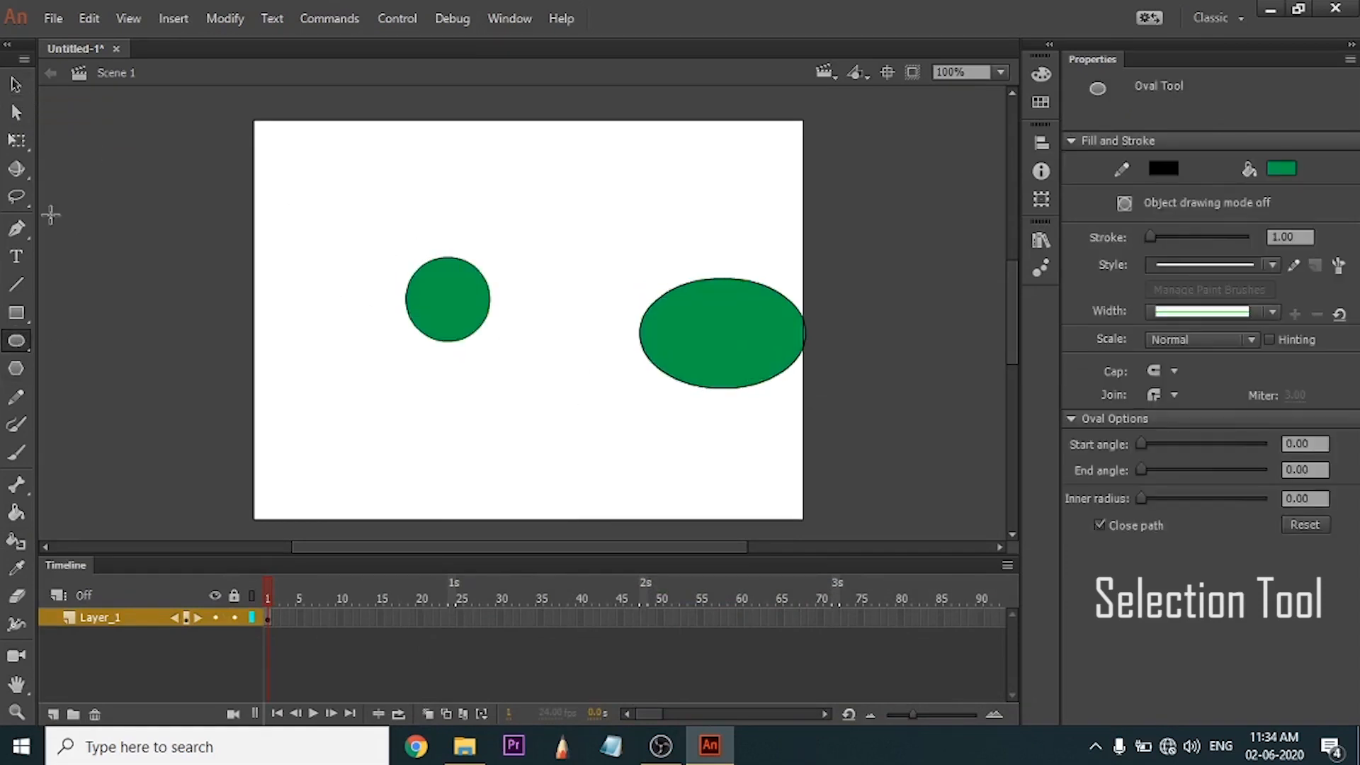
Reposition the circle and the oval with the Selection tool so both lie fully inside the stage, undoing the first trial move.
{"action": "key", "text": "v"}
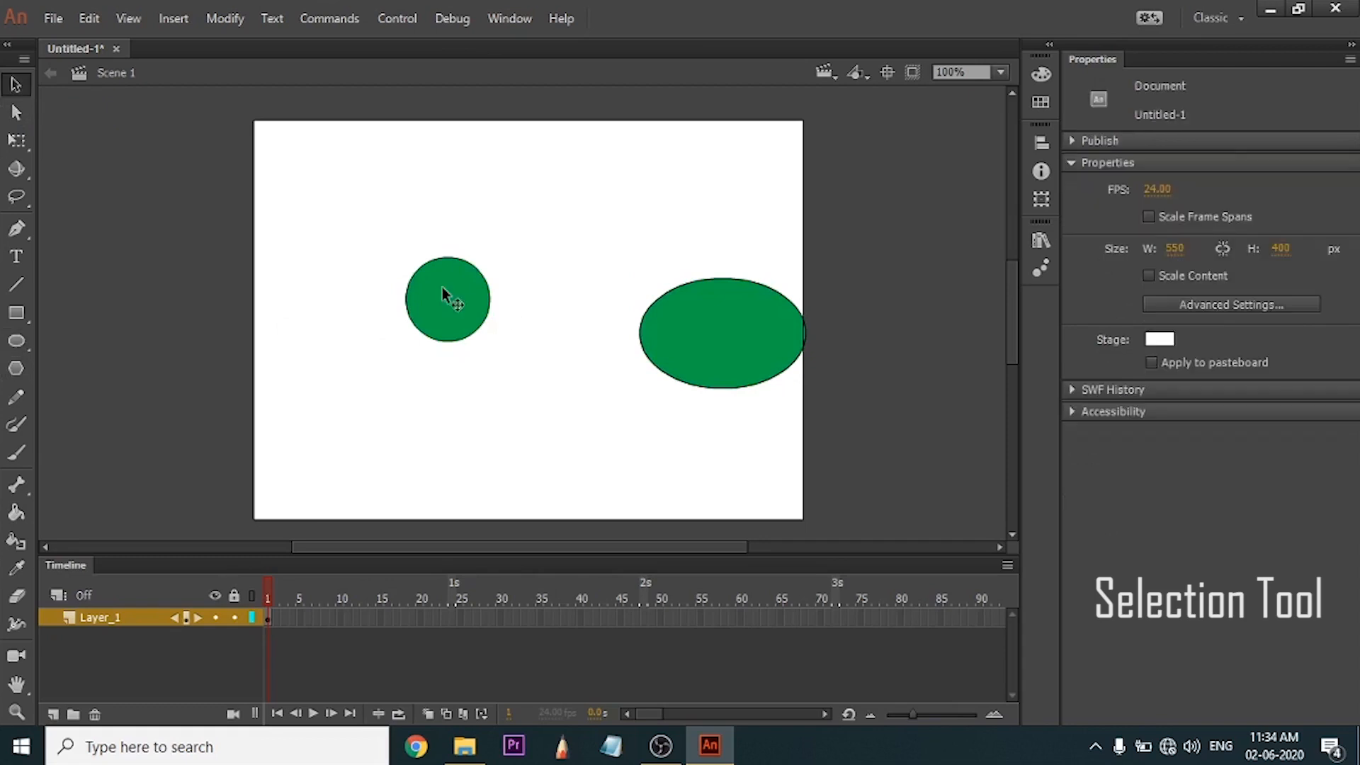
{"action": "left_click_drag", "start_coordinate": [443, 292], "coordinate": [335, 227]}
{"action": "key", "text": "ctrl+z"}
{"action": "left_click_drag", "start_coordinate": [534, 236], "coordinate": [389, 365]}
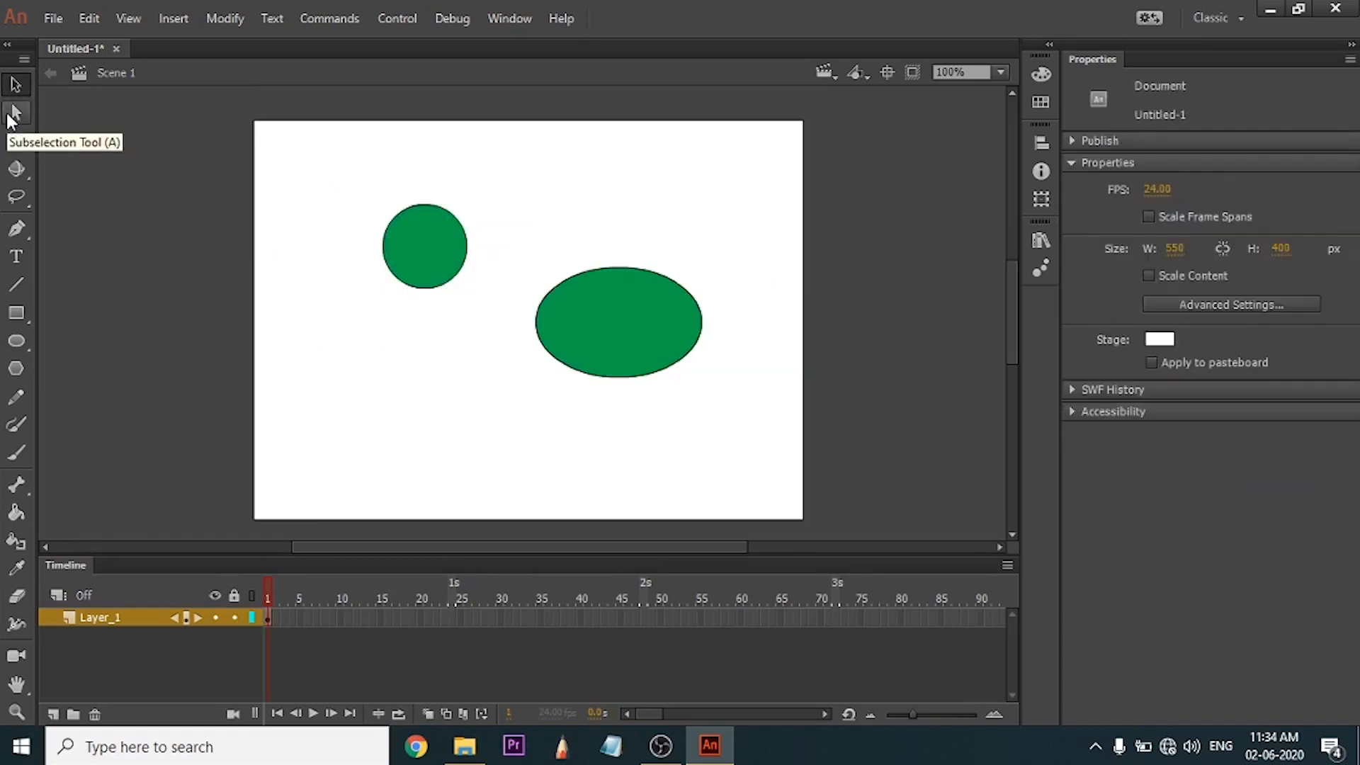
Reshape the circle into an irregular blob by adjusting its outline's anchor points with the Subselection tool.
{"action": "left_click", "coordinate": [10, 118]}
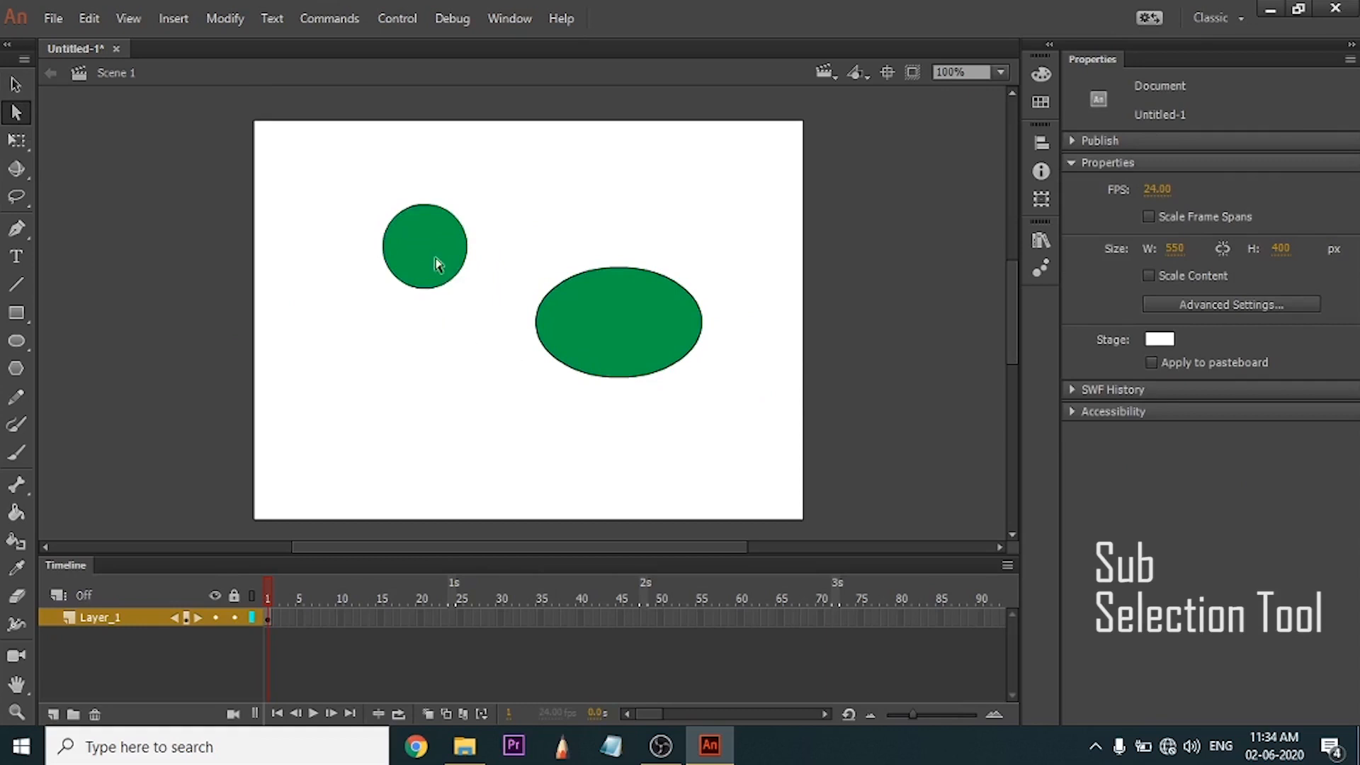
{"action": "left_click", "coordinate": [419, 289]}
{"action": "scroll", "coordinate": [435, 230], "scroll_direction": "up", "scroll_amount": 3}
{"action": "scroll", "coordinate": [434, 230], "scroll_direction": "up", "scroll_amount": 3}
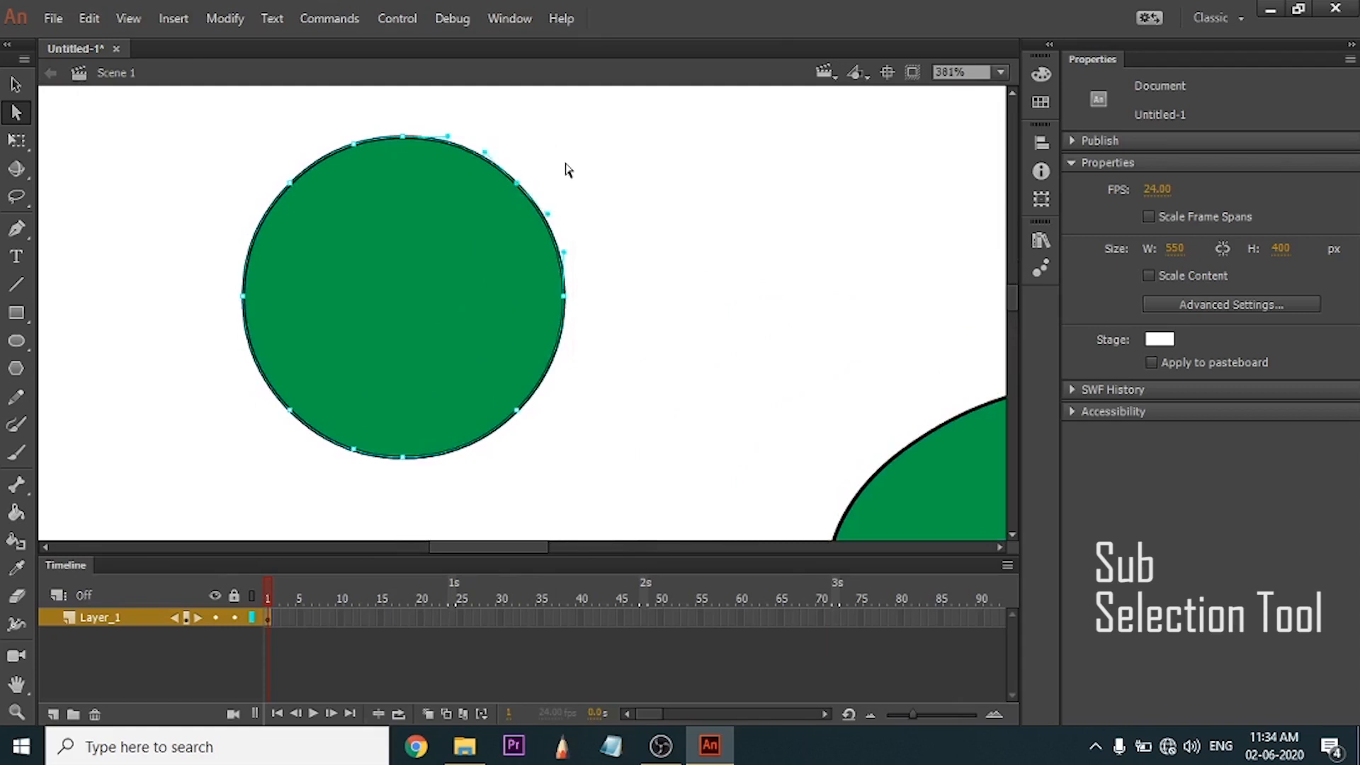
{"action": "left_click_drag", "start_coordinate": [561, 156], "coordinate": [493, 222]}
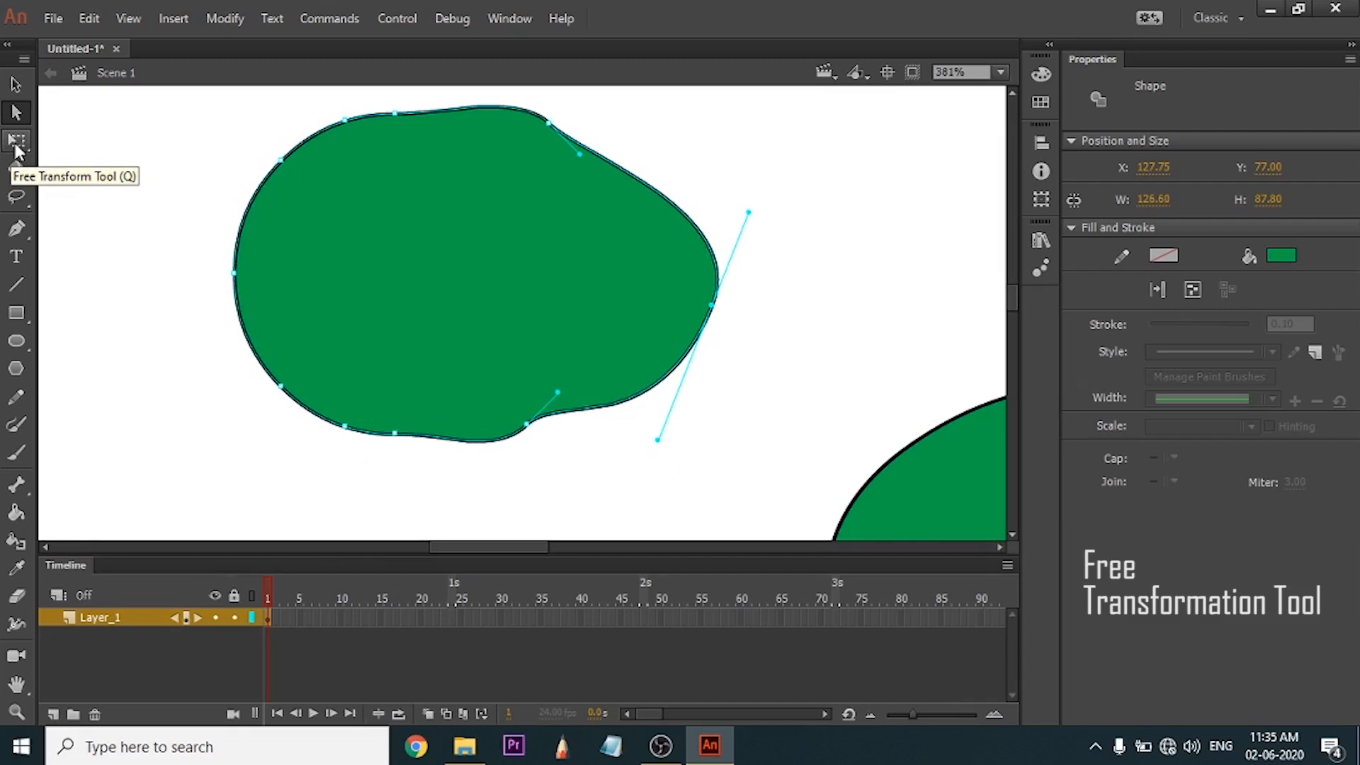
Flatten the reshaped blob with the Free Transform tool and distort it by moving its corners inward individually.
{"action": "left_click", "coordinate": [15, 141]}
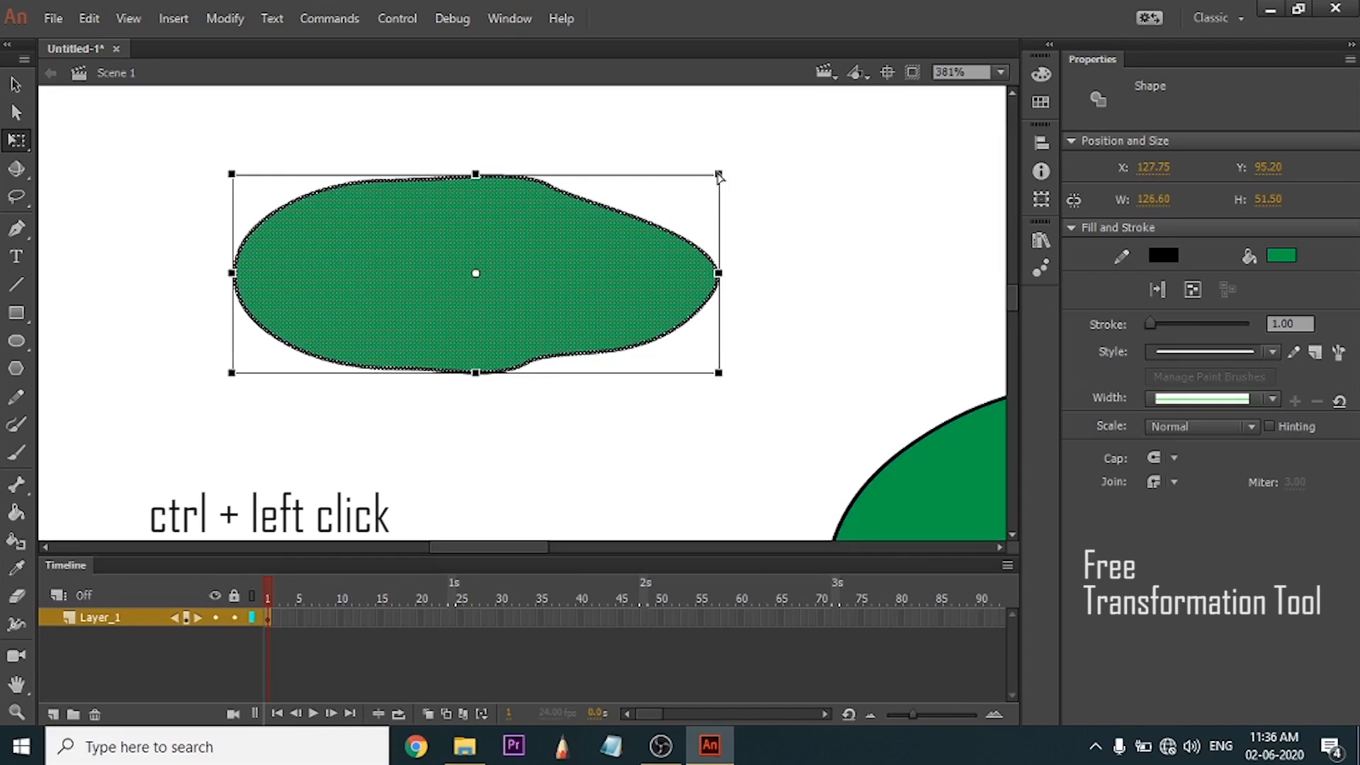
{"action": "left_click_drag", "start_coordinate": [721, 175], "coordinate": [597, 206]}
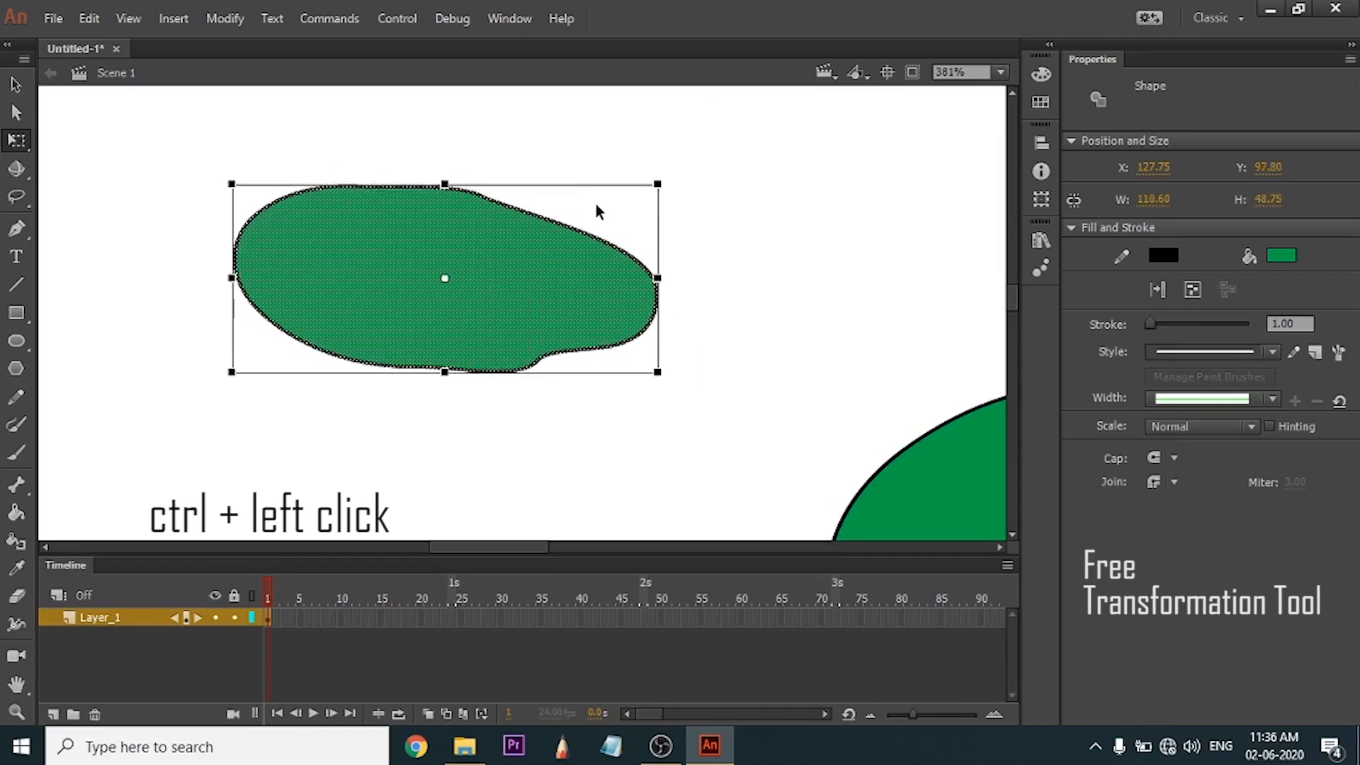
{"action": "left_click_drag", "start_coordinate": [232, 188], "coordinate": [333, 275]}
{"action": "left_click_drag", "start_coordinate": [658, 237], "coordinate": [615, 323]}
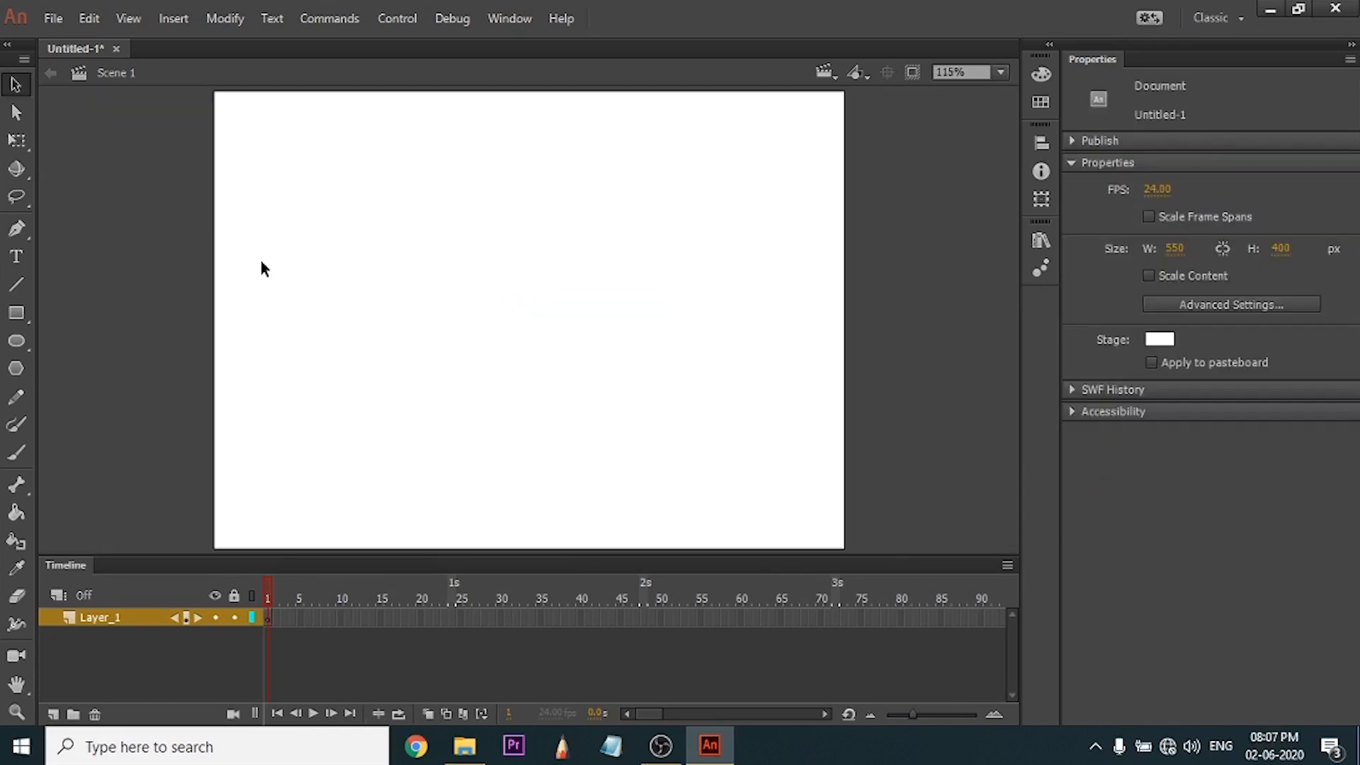
Draw three green squares in a row on the empty stage and one green rectangle below them.
{"action": "left_click", "coordinate": [17, 170]}
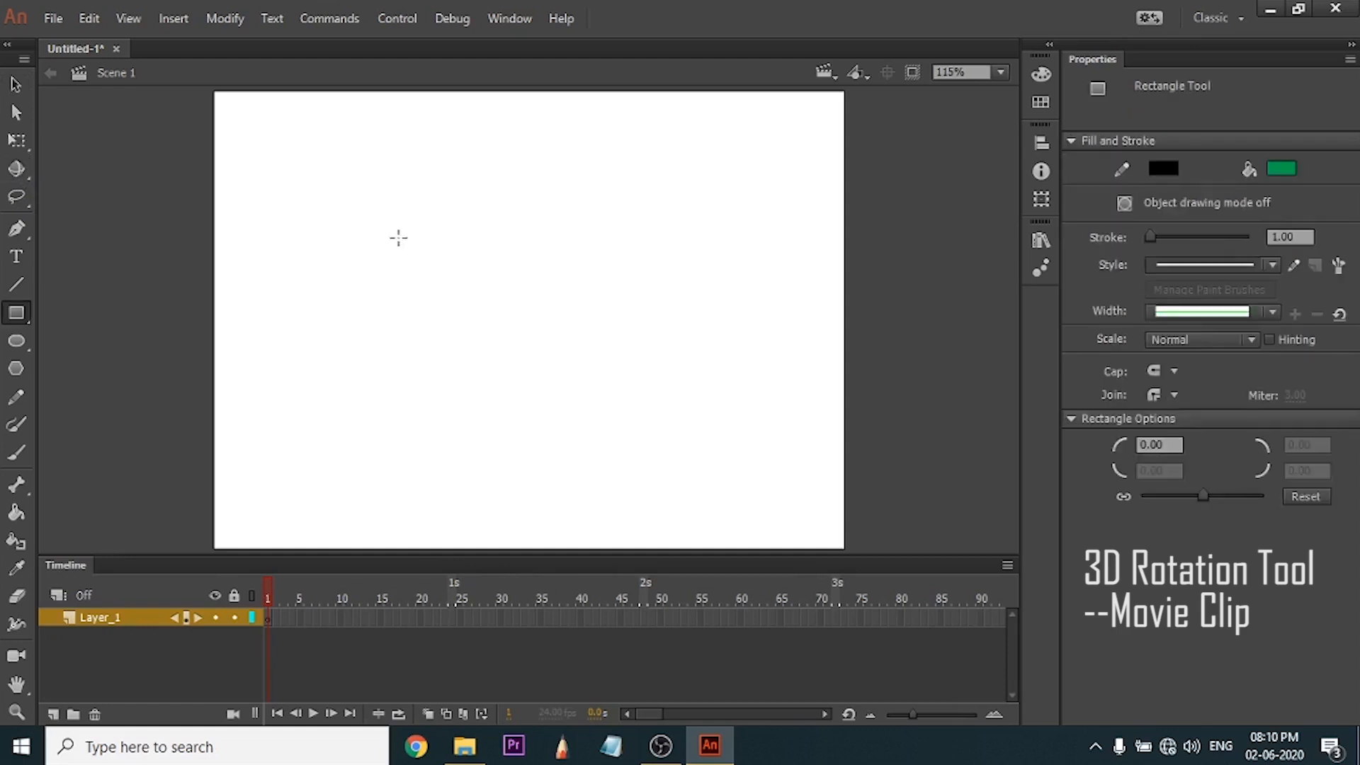
{"action": "left_click_drag", "start_coordinate": [394, 235], "coordinate": [445, 286]}
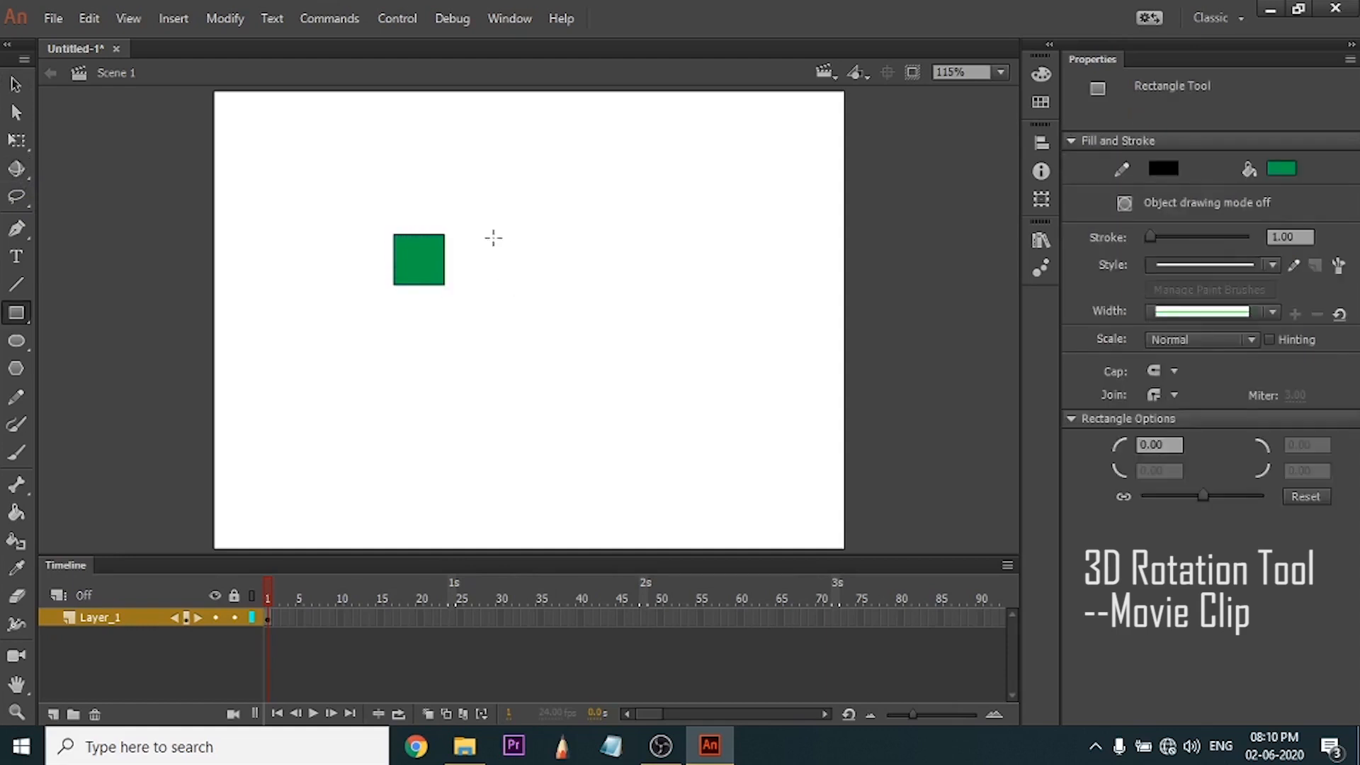
{"action": "left_click_drag", "start_coordinate": [481, 236], "coordinate": [533, 288]}
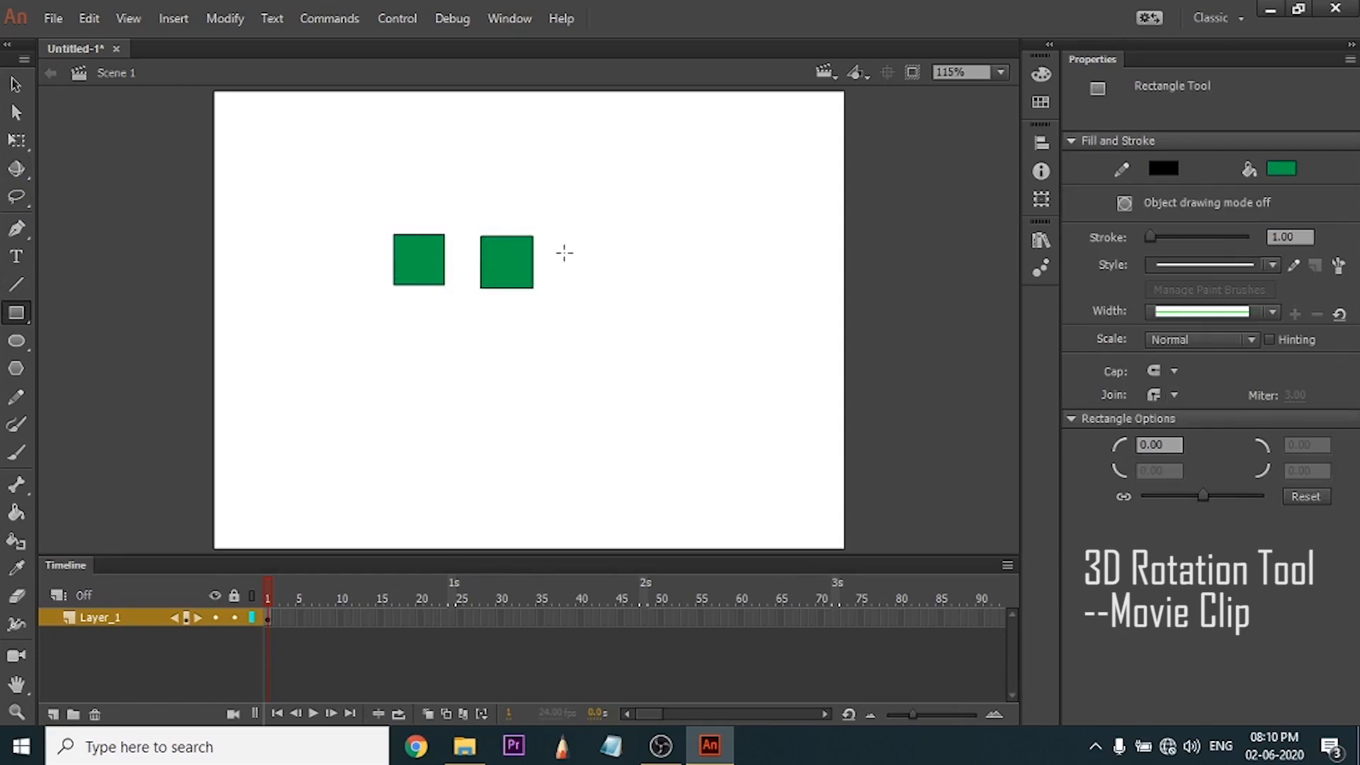
{"action": "left_click_drag", "start_coordinate": [567, 235], "coordinate": [628, 293]}
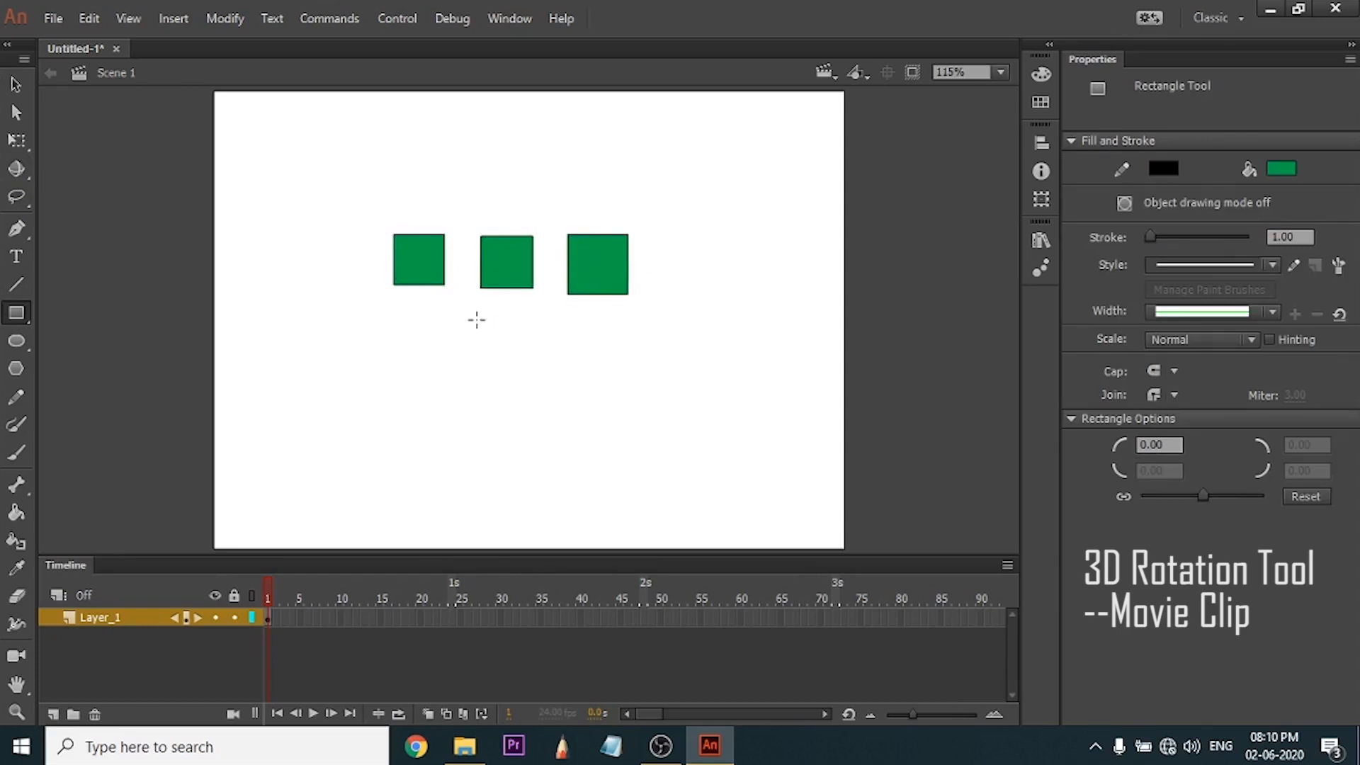
{"action": "left_click_drag", "start_coordinate": [447, 316], "coordinate": [516, 368]}
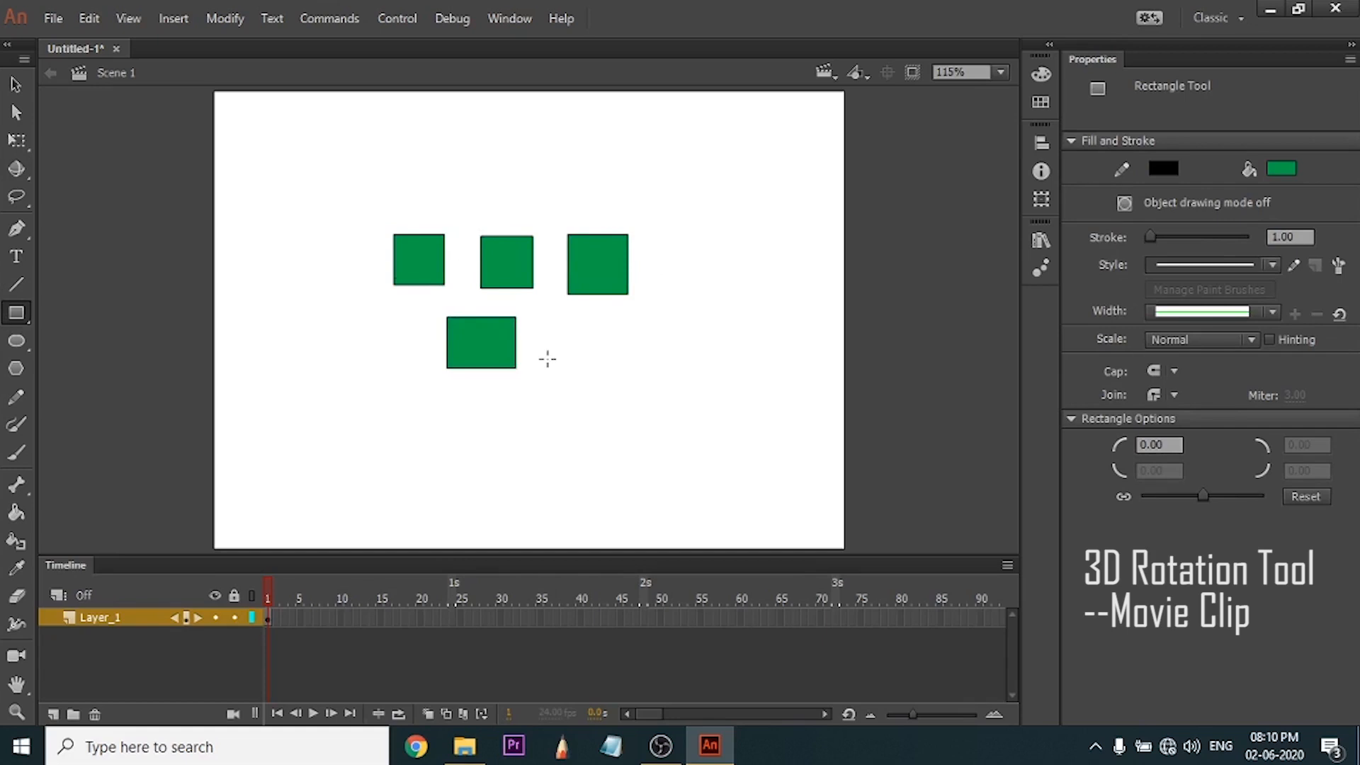
Select the fill of each of the four rectangles one at a time and clear the selection.
{"action": "key", "text": "v"}
{"action": "left_click", "coordinate": [423, 256]}
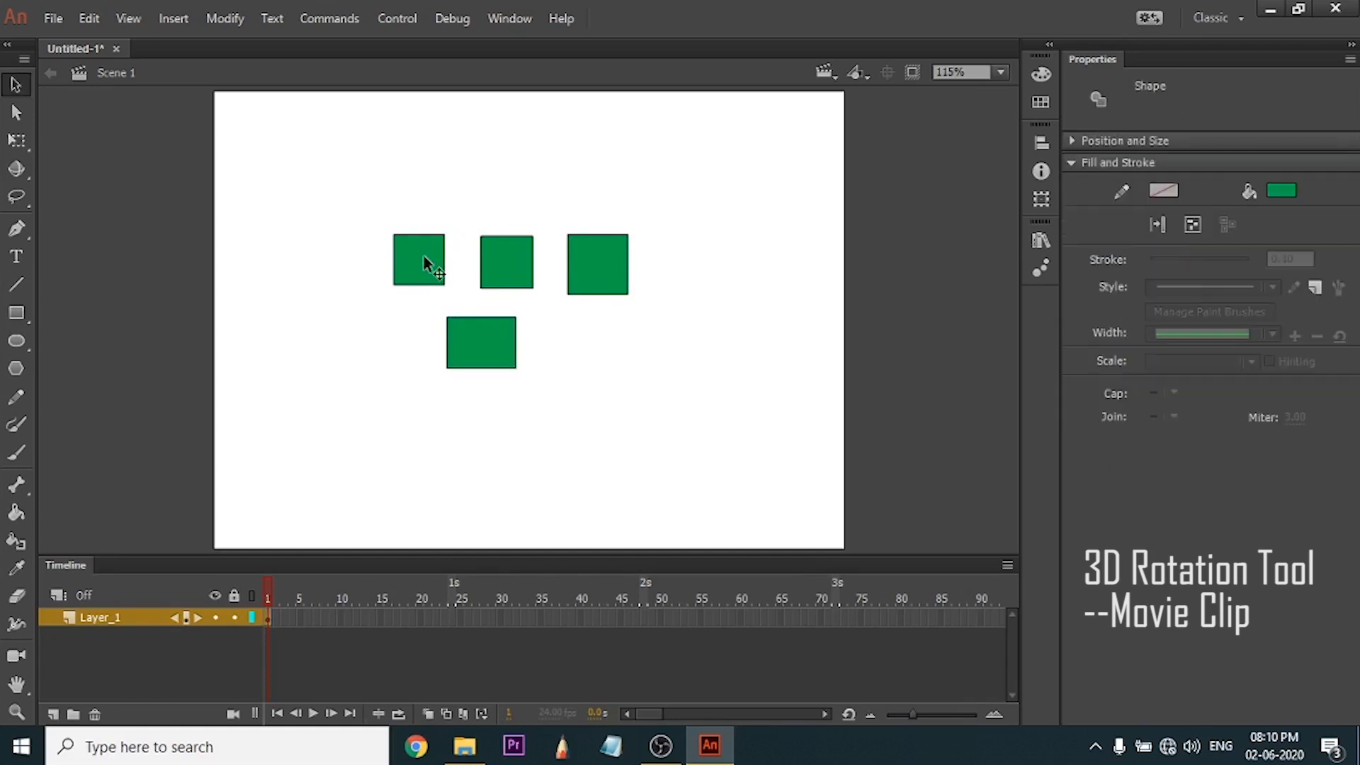
{"action": "left_click", "coordinate": [513, 265]}
{"action": "left_click", "coordinate": [606, 251]}
{"action": "left_click", "coordinate": [475, 361]}
{"action": "left_click", "coordinate": [505, 400]}
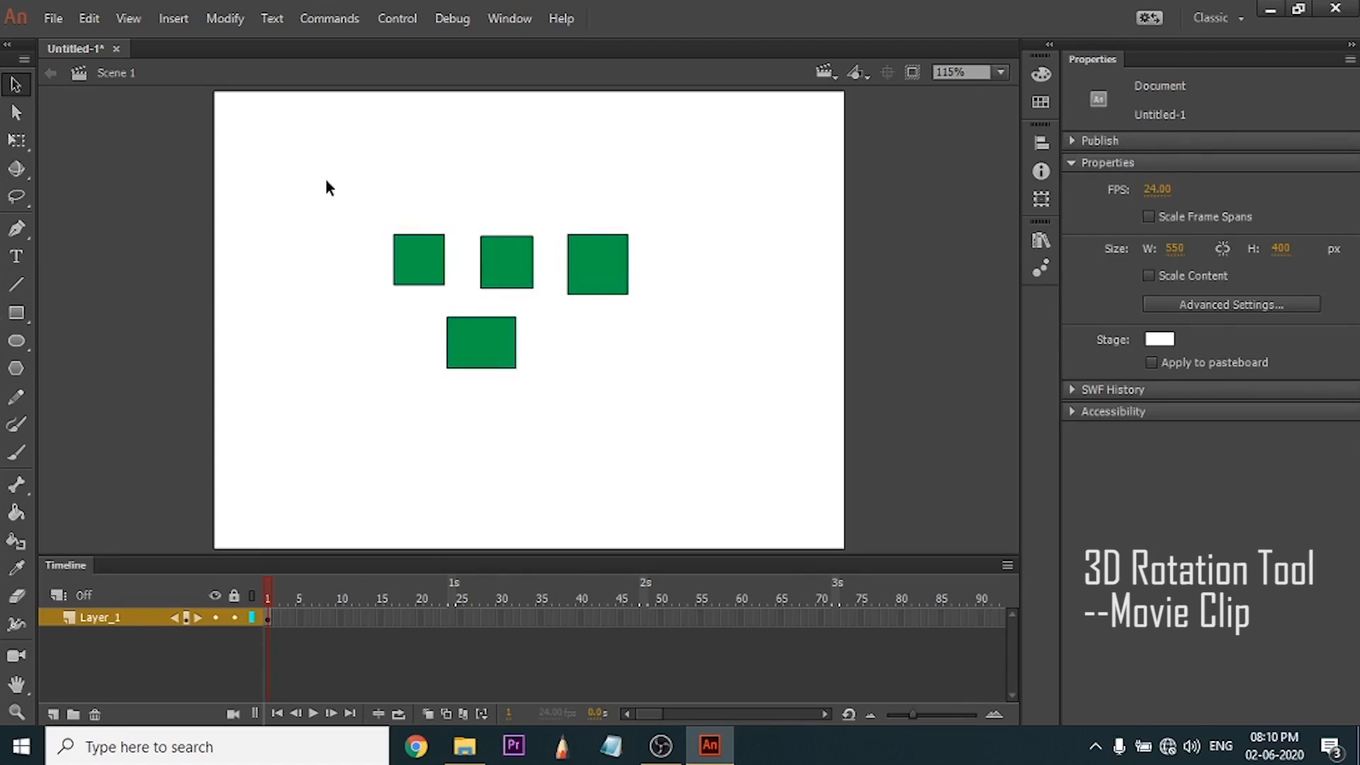
Convert all four rectangles together into a single symbol of type Movie Clip.
{"action": "left_click_drag", "start_coordinate": [327, 181], "coordinate": [655, 401]}
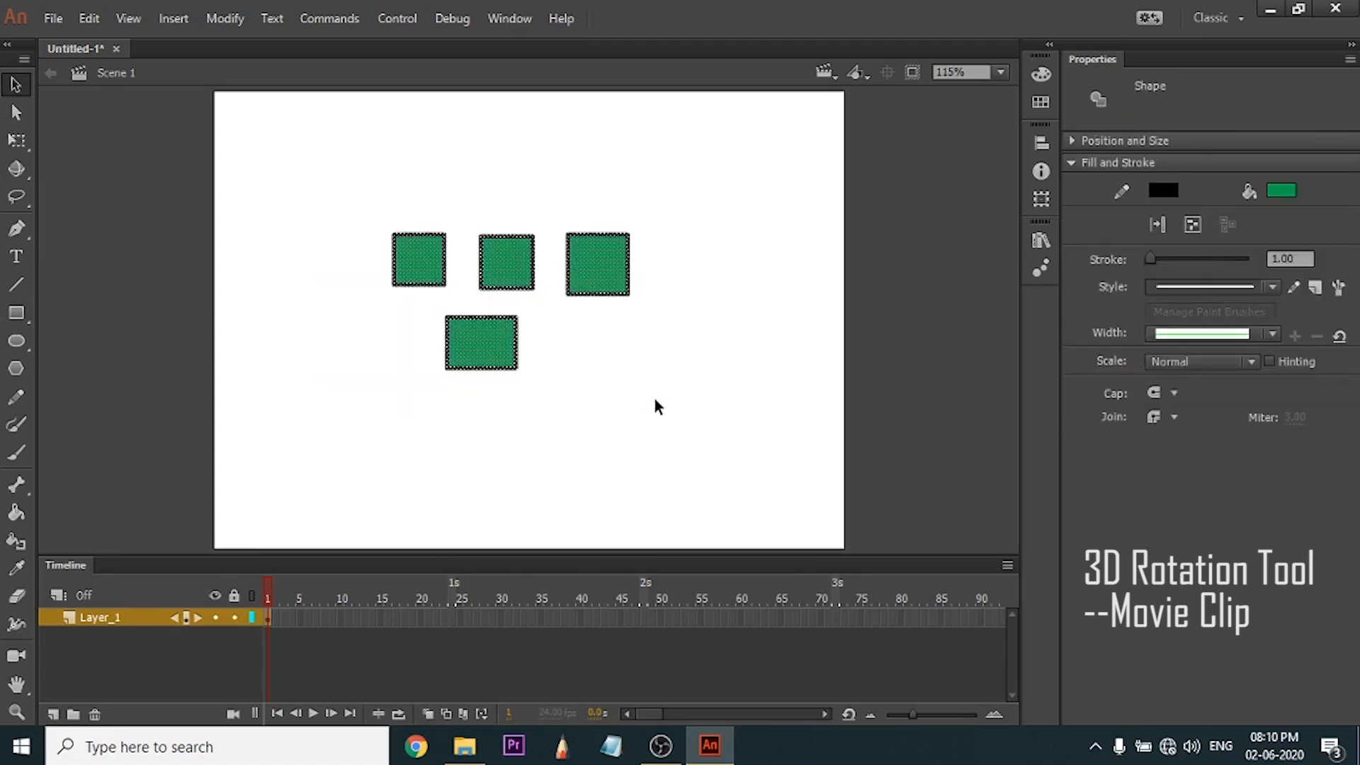
{"action": "right_click", "coordinate": [481, 268]}
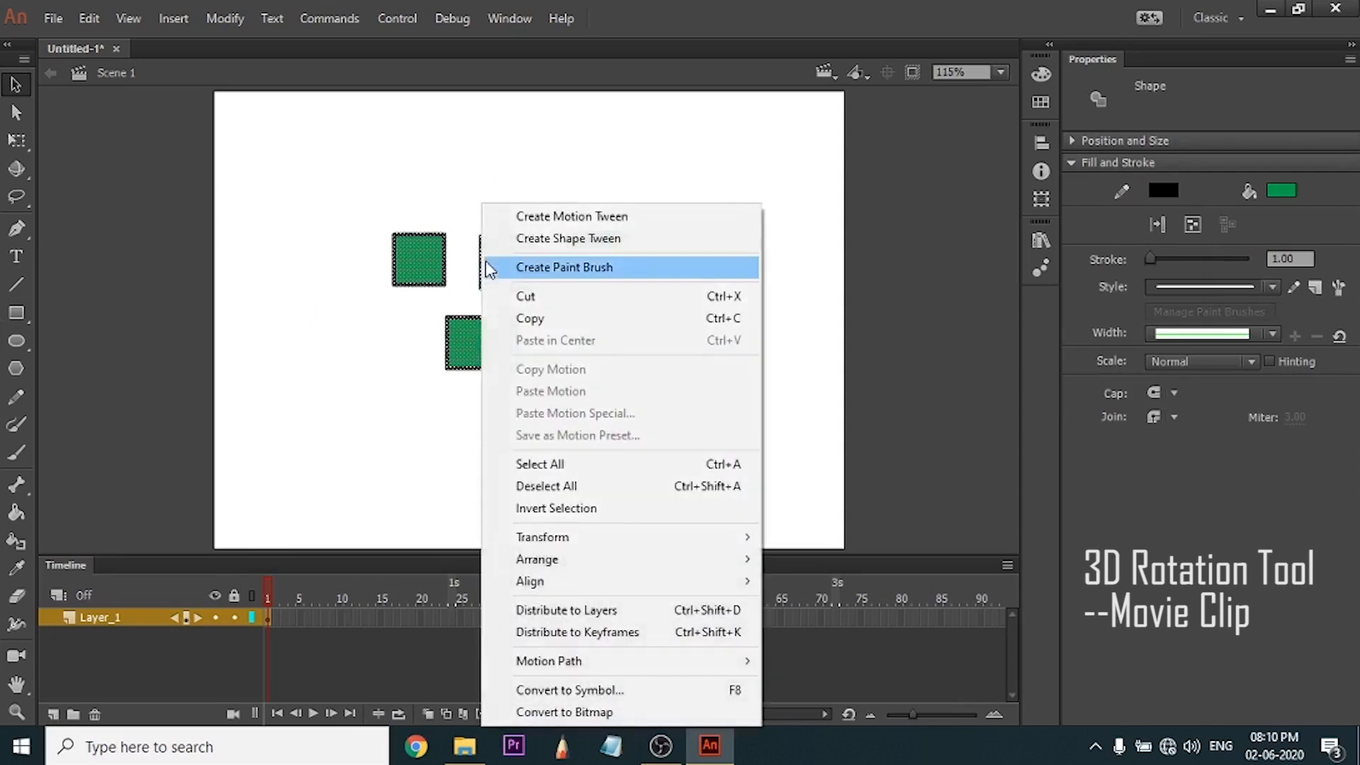
{"action": "left_click", "coordinate": [661, 691]}
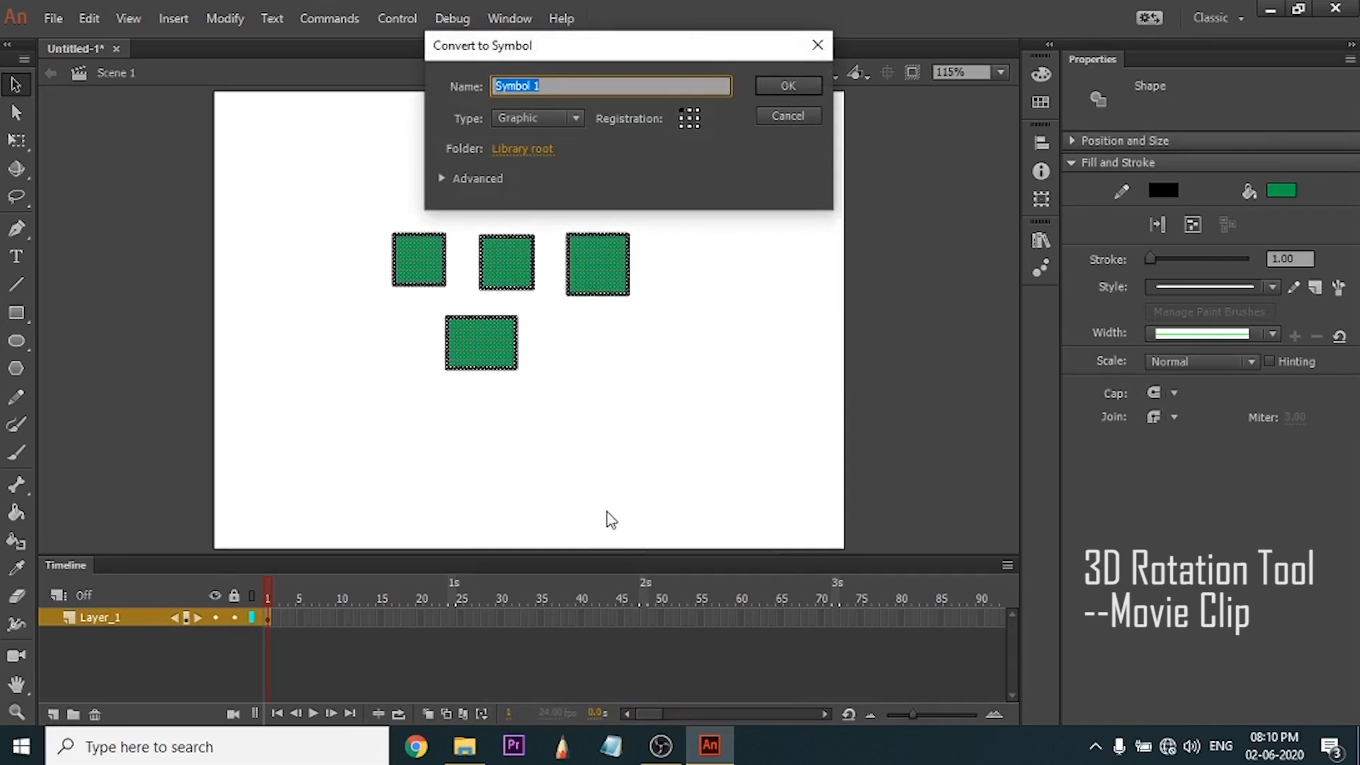
{"action": "left_click", "coordinate": [560, 117]}
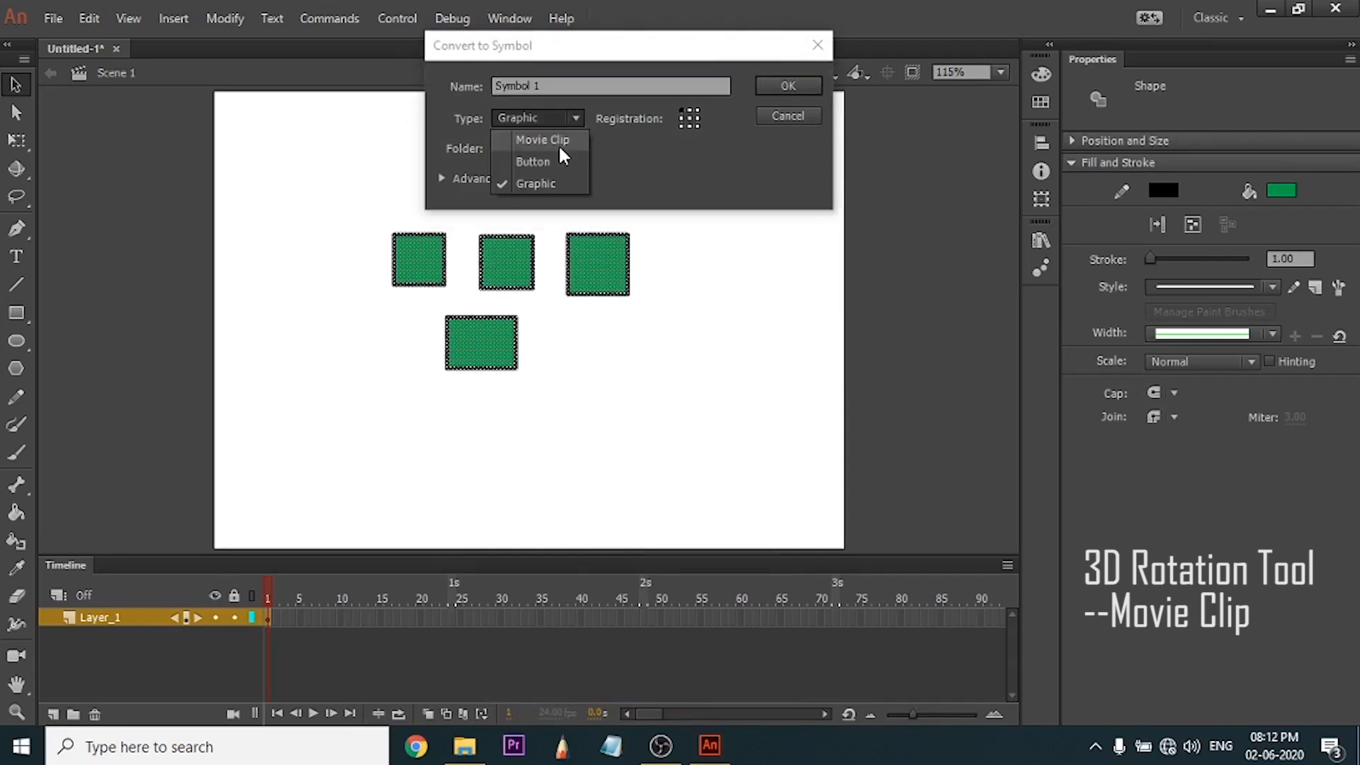
{"action": "left_click", "coordinate": [561, 146]}
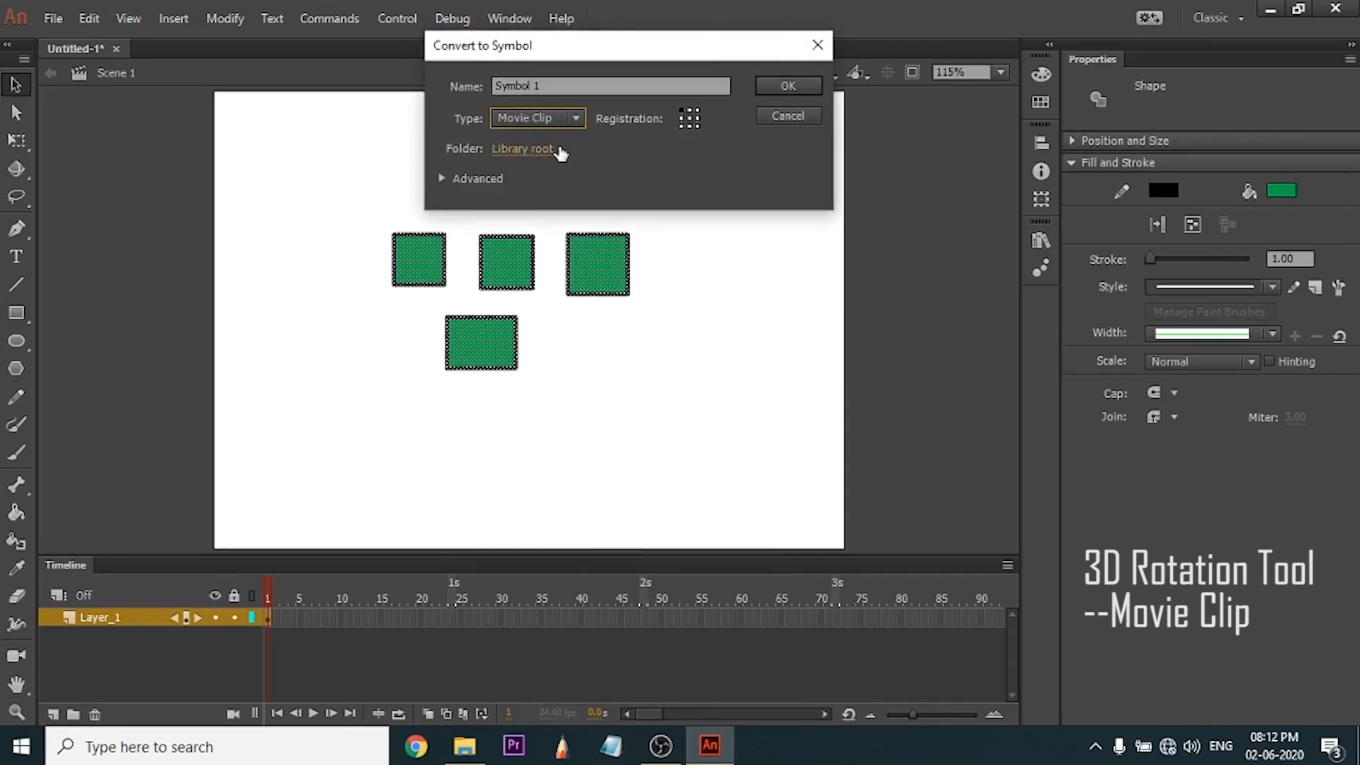
{"action": "left_click", "coordinate": [766, 88]}
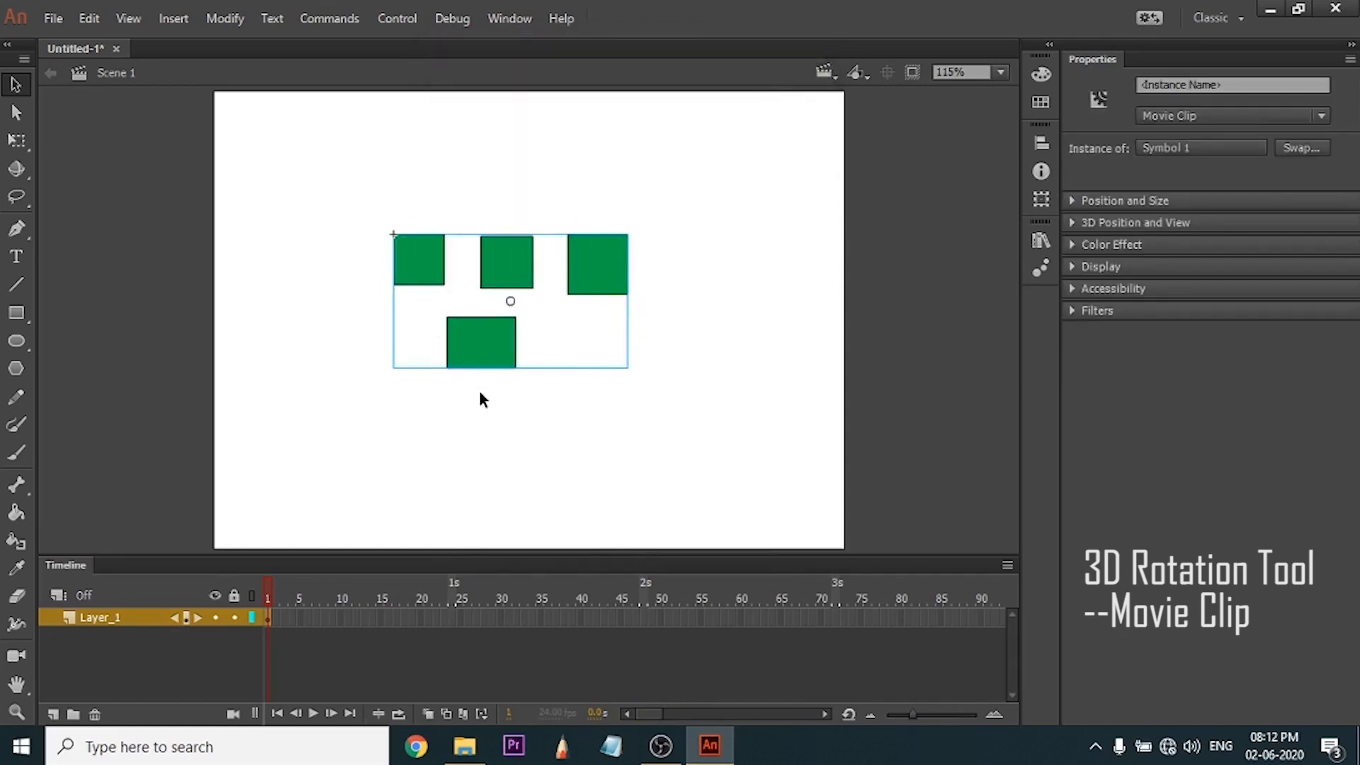
Open the movie clip for editing to view the shapes inside, returning to Scene 1 each time.
{"action": "double_click", "coordinate": [504, 279]}
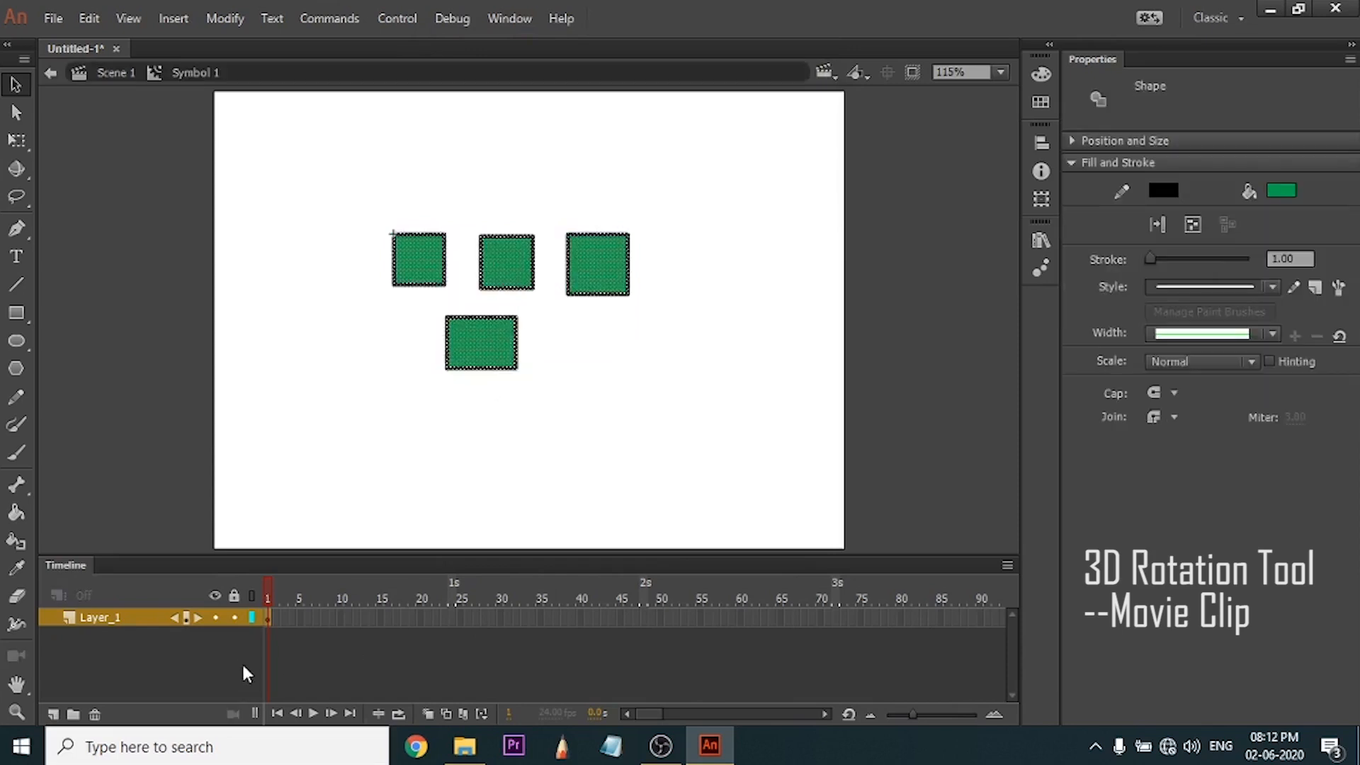
{"action": "left_click", "coordinate": [113, 72]}
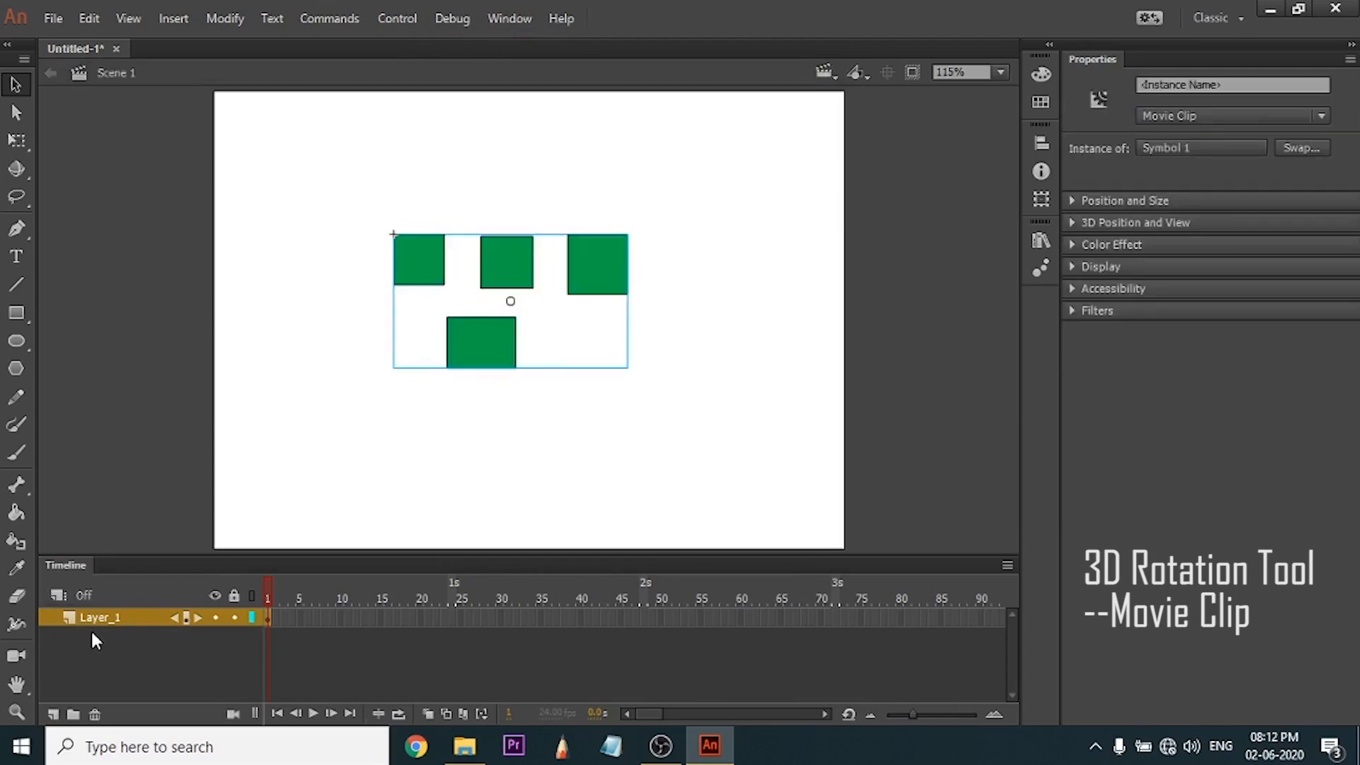
{"action": "double_click", "coordinate": [464, 268]}
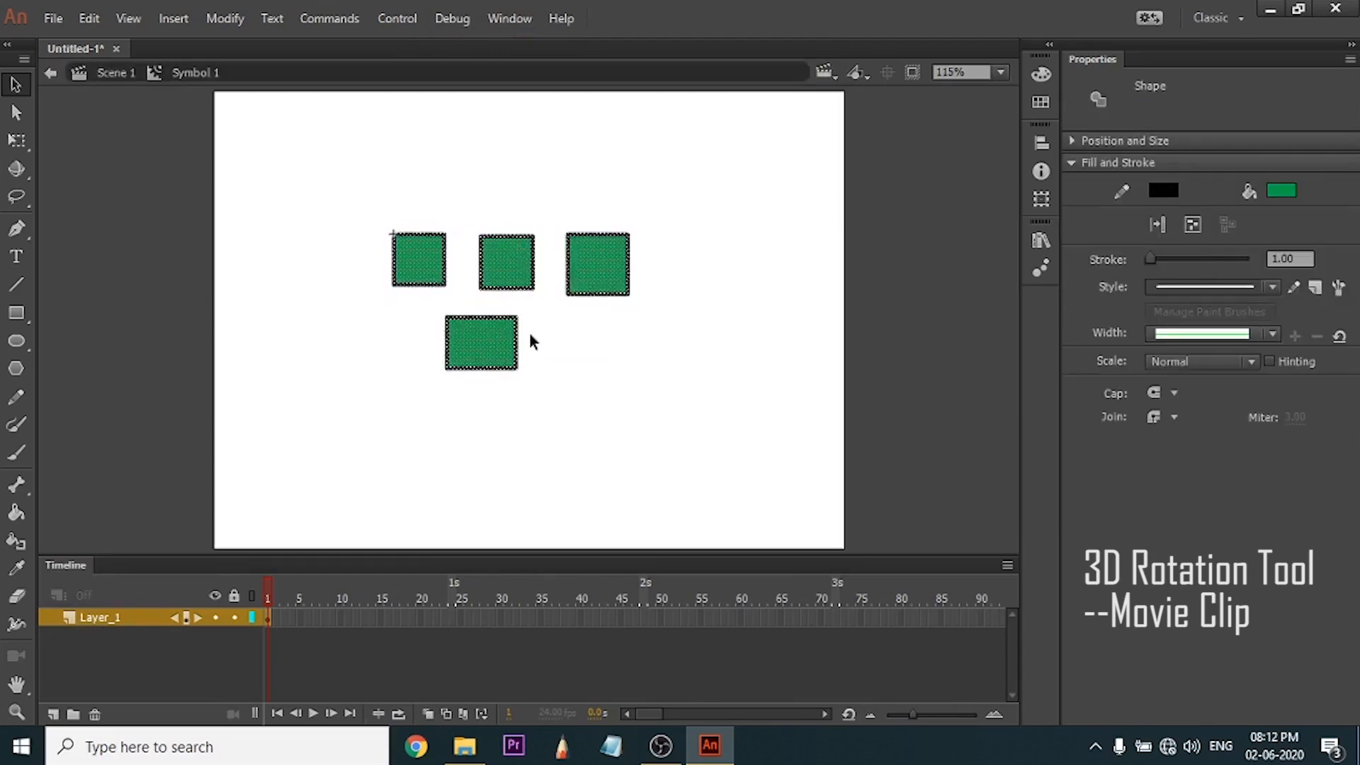
{"action": "double_click", "coordinate": [559, 363]}
Move the movie clip slightly down the stage and add two new layers to the main timeline.
{"action": "mouse_move", "coordinate": [416, 256]}
{"action": "left_mouse_down"}
{"action": "mouse_move", "coordinate": [462, 188]}
{"action": "mouse_move", "coordinate": [464, 275]}
{"action": "mouse_move", "coordinate": [557, 284]}
{"action": "mouse_move", "coordinate": [416, 279]}
{"action": "left_mouse_up"}
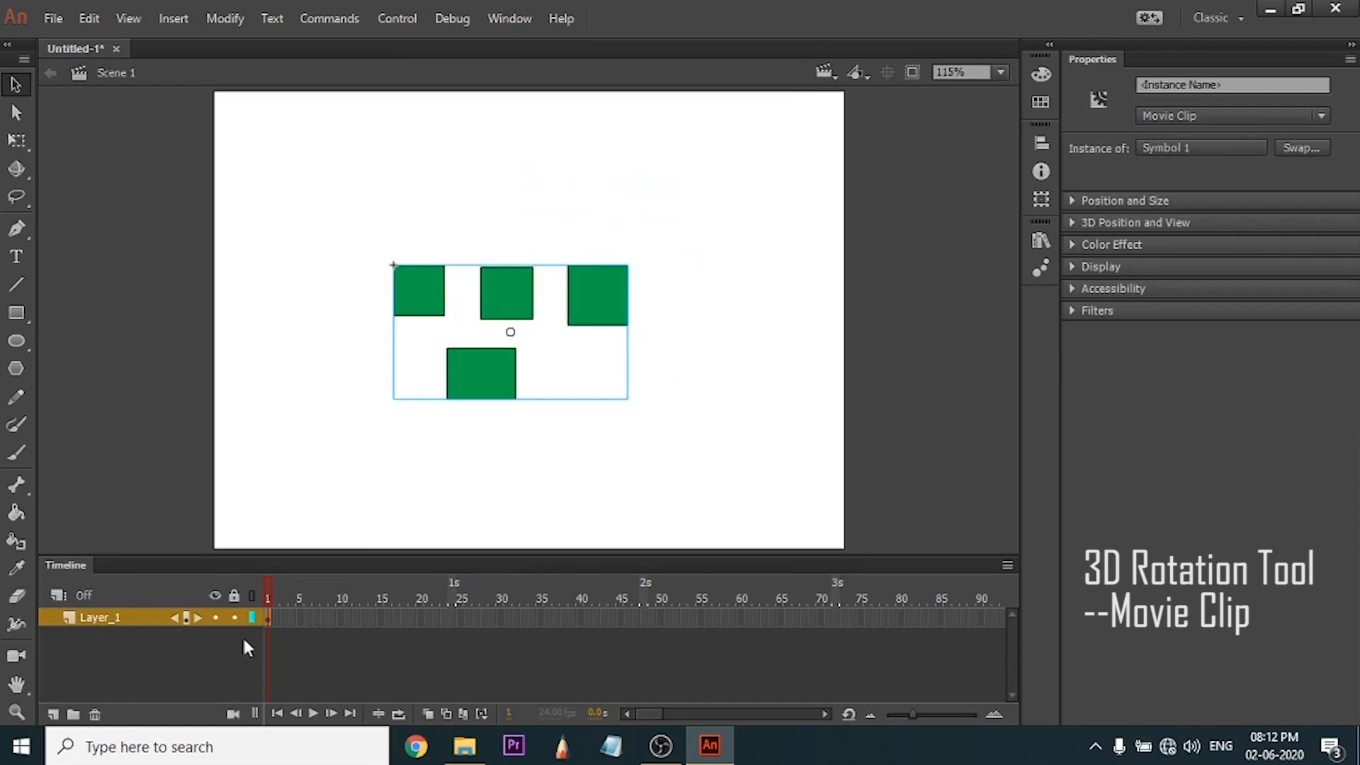
{"action": "left_click", "coordinate": [53, 715]}
{"action": "left_click", "coordinate": [53, 715]}
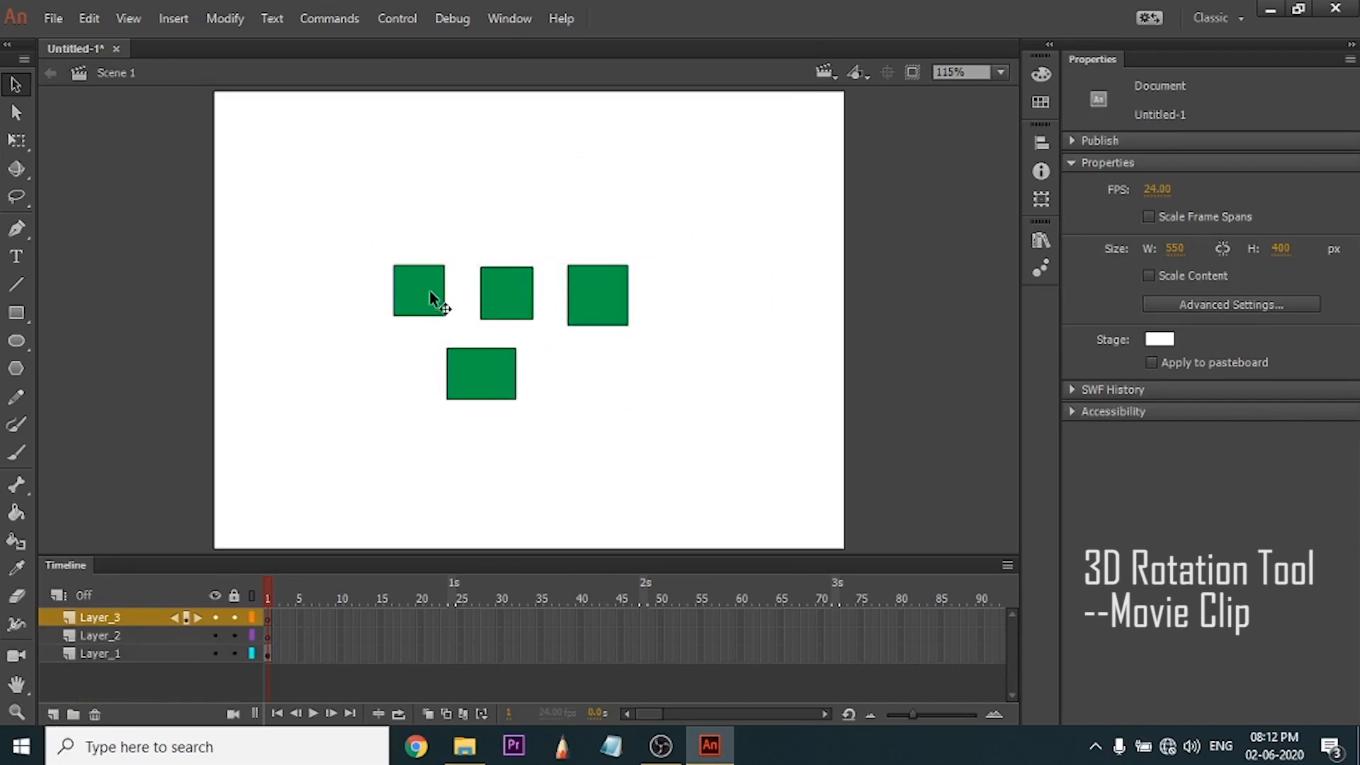
Examine the movie clip's own timeline inside the symbol and test the movie from Scene 1, closing the preview.
{"action": "left_click", "coordinate": [483, 383]}
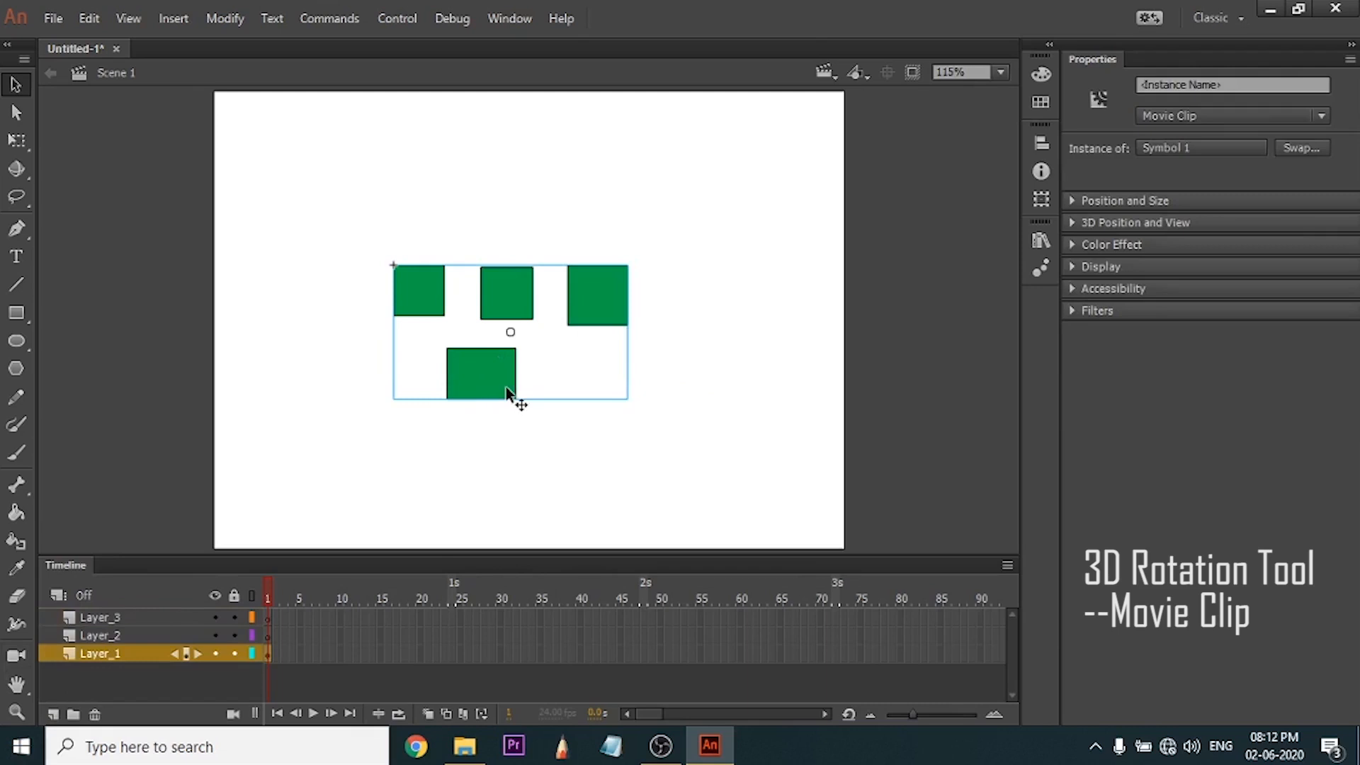
{"action": "double_click", "coordinate": [491, 372]}
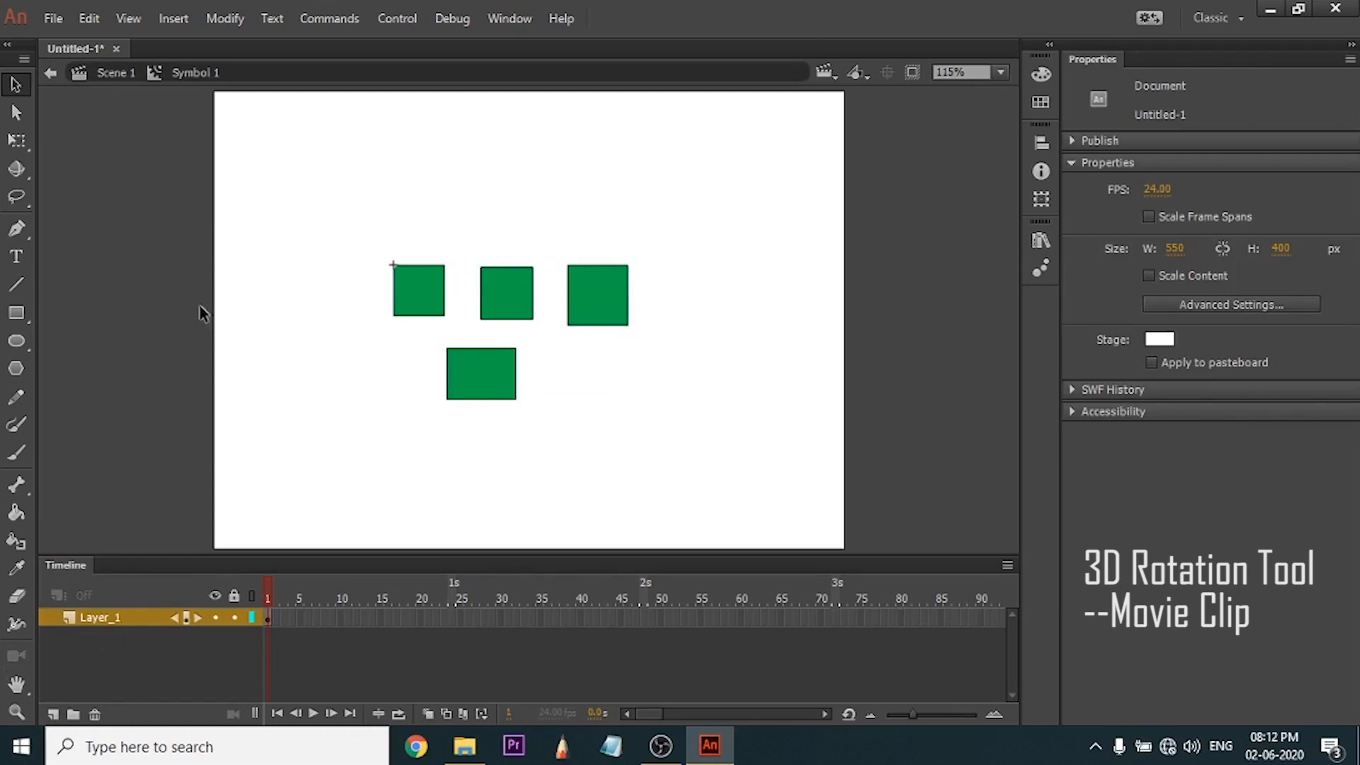
{"action": "left_click", "coordinate": [113, 73]}
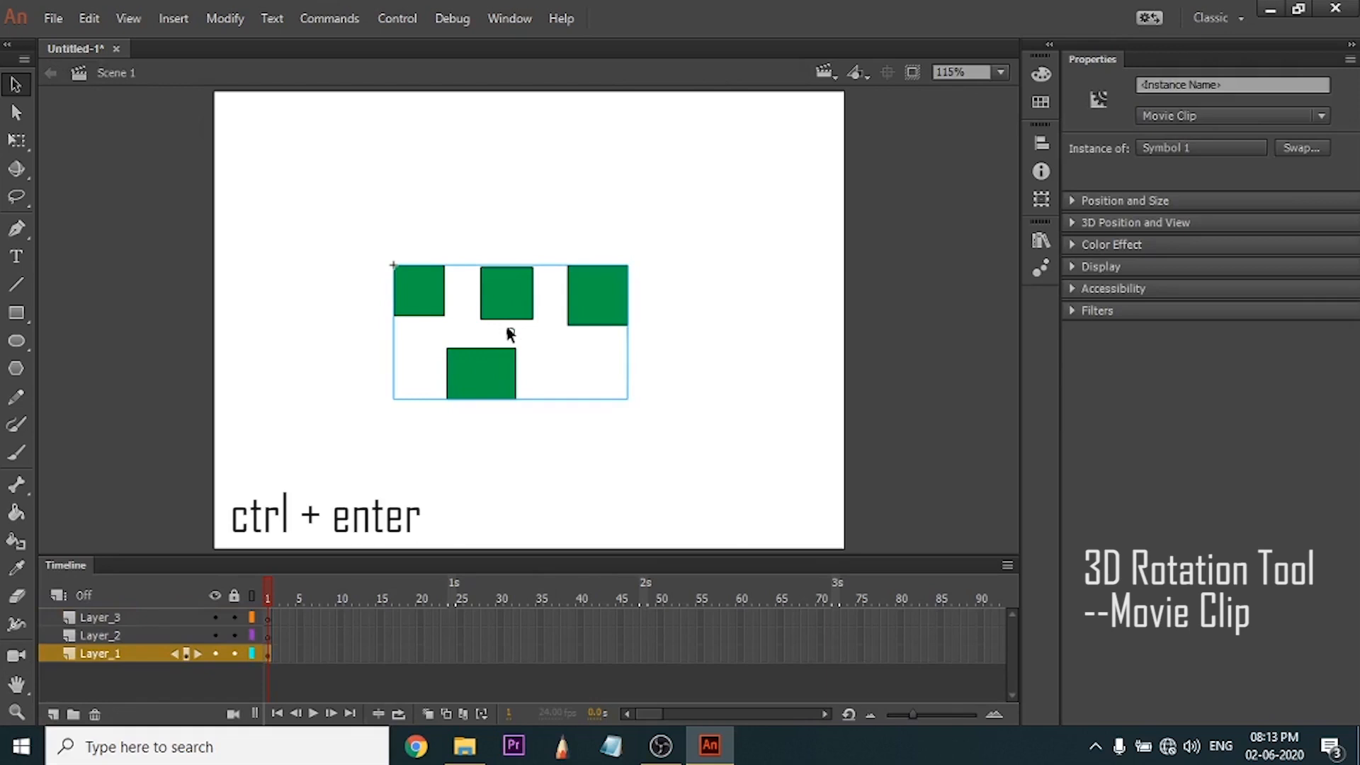
{"action": "key", "text": "ctrl+Return"}
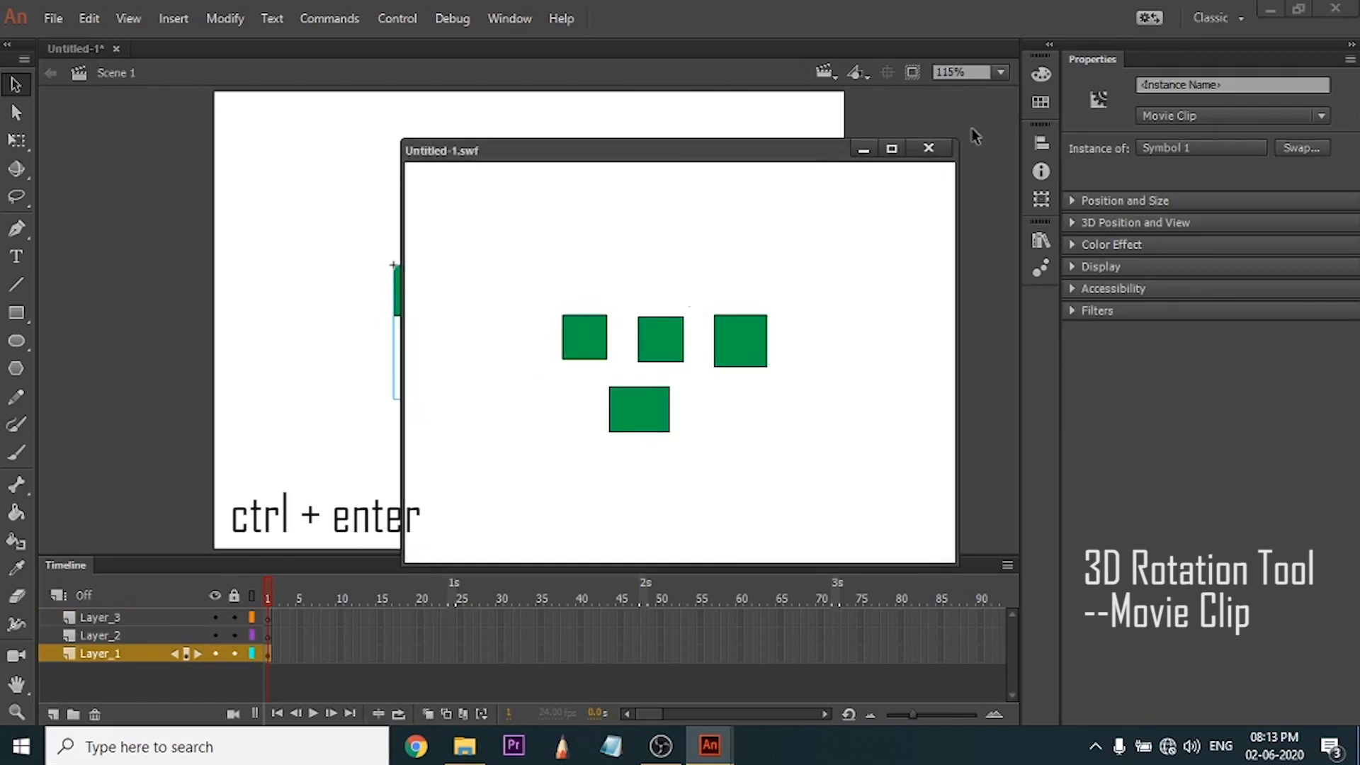
{"action": "left_click", "coordinate": [928, 148]}
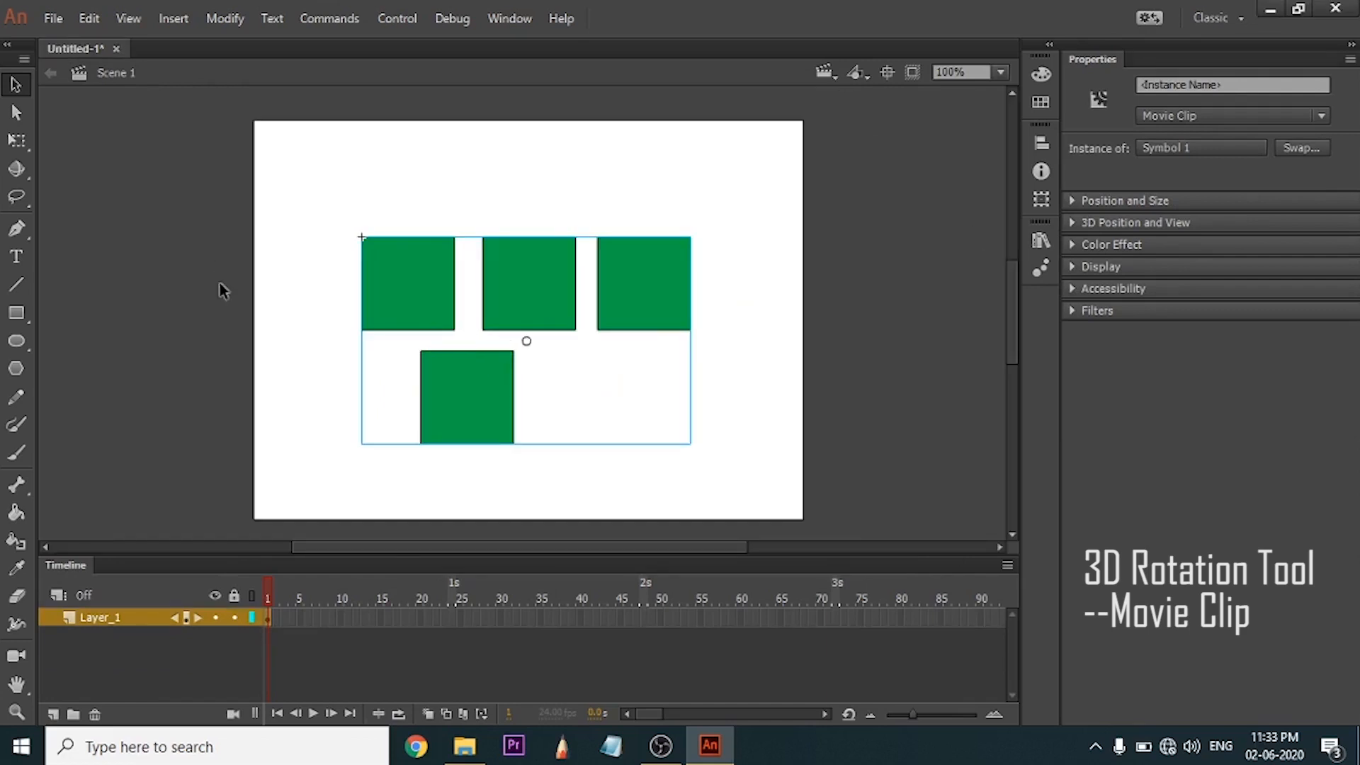
Rotate the movie clip in 3D around its axes with the 3D Rotation tool and undo the last rotation.
{"action": "left_click", "coordinate": [21, 164]}
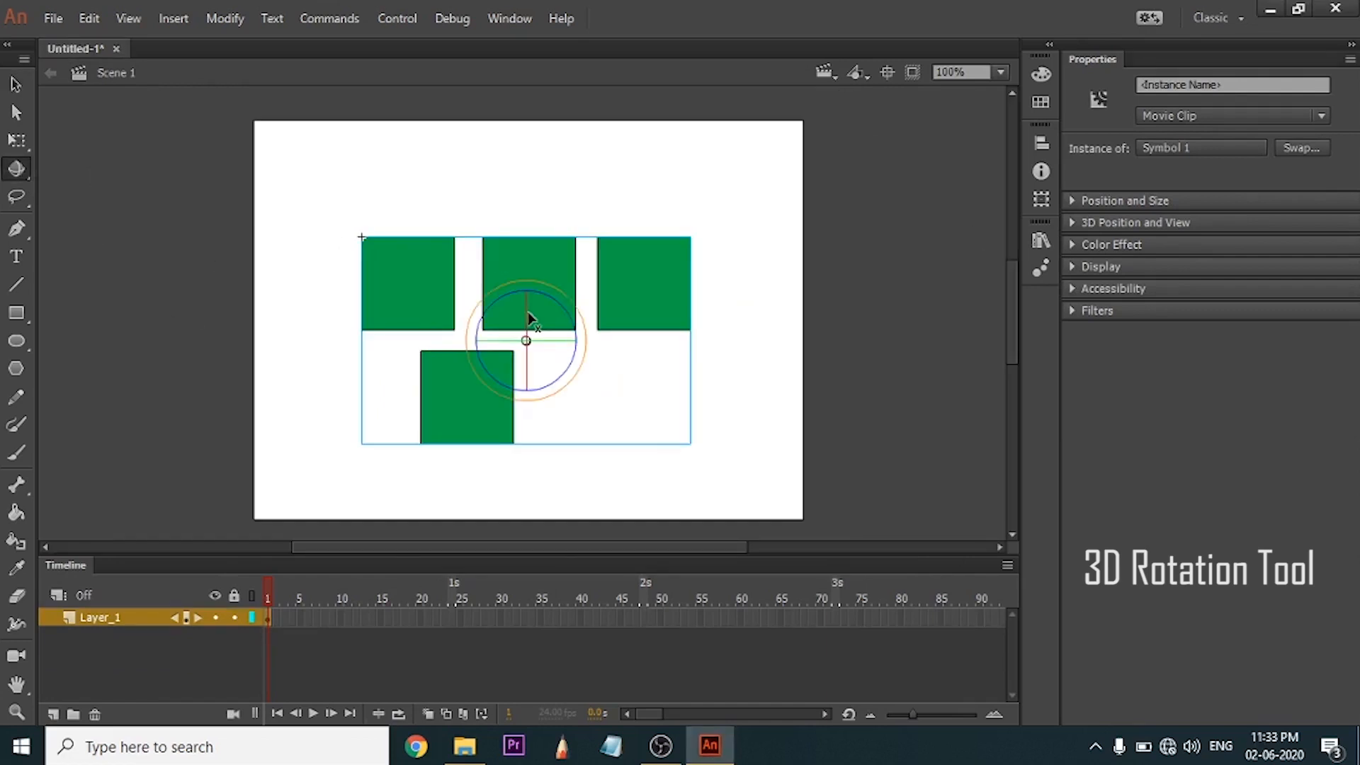
{"action": "left_click_drag", "start_coordinate": [527, 311], "coordinate": [556, 291]}
{"action": "left_click_drag", "start_coordinate": [557, 348], "coordinate": [470, 411]}
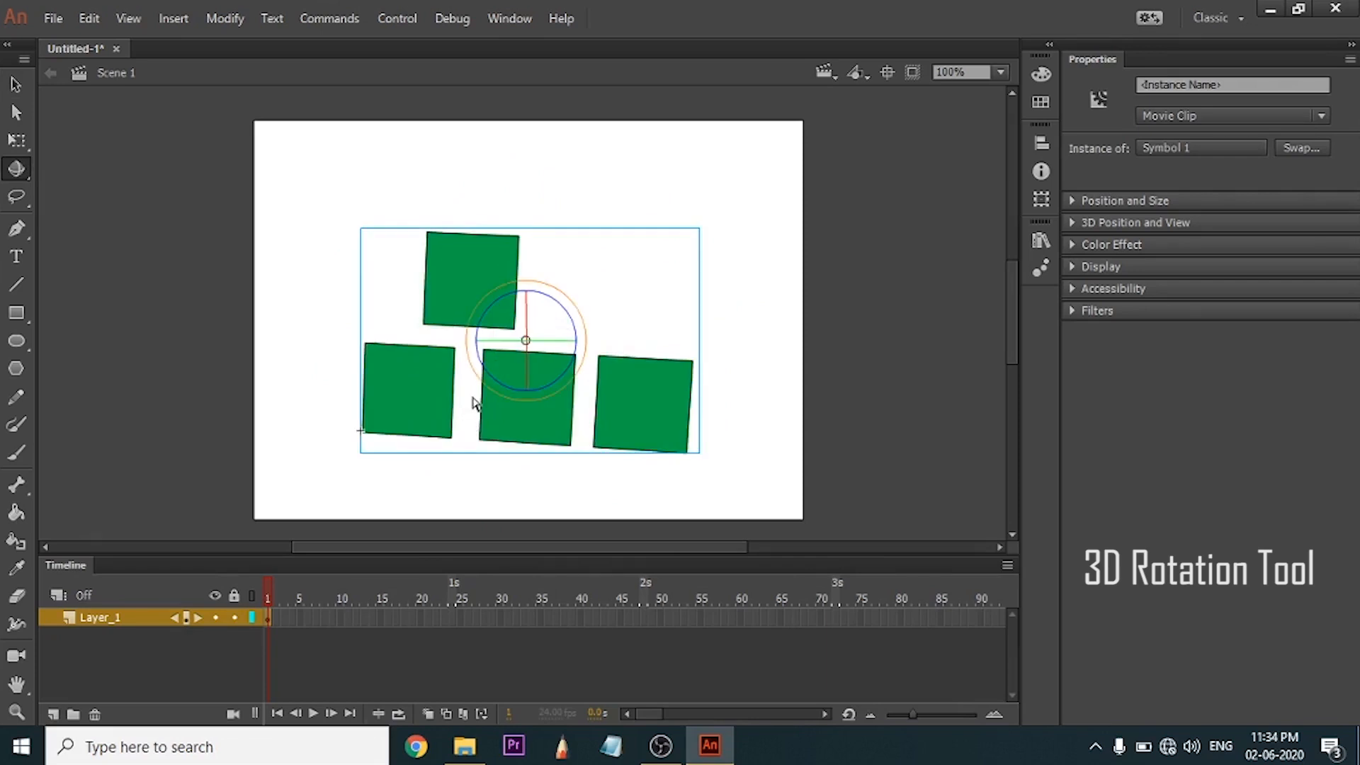
{"action": "key", "text": "ctrl+z"}
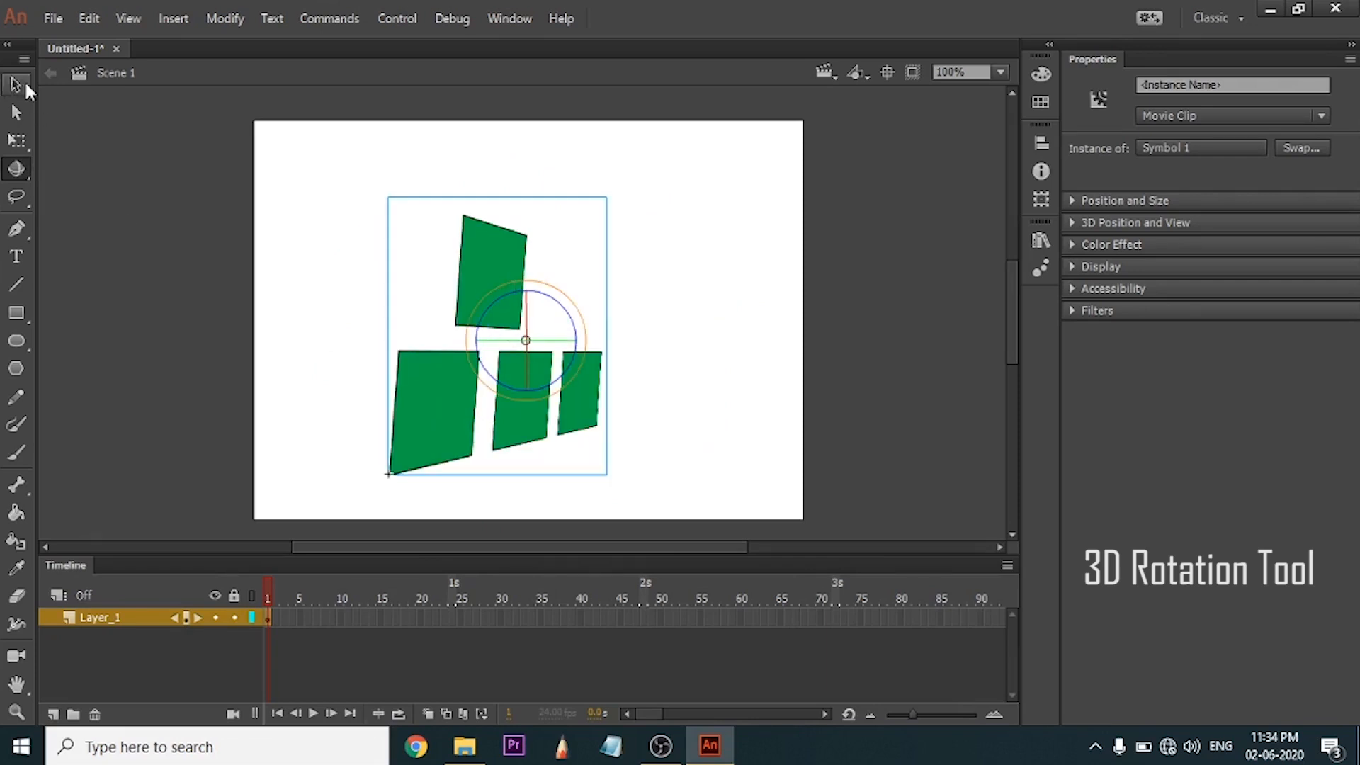
Select the small freeform green shape by encircling it with the Lasso tool.
{"action": "left_click", "coordinate": [25, 84]}
{"action": "left_click_drag", "start_coordinate": [533, 389], "coordinate": [255, 397]}
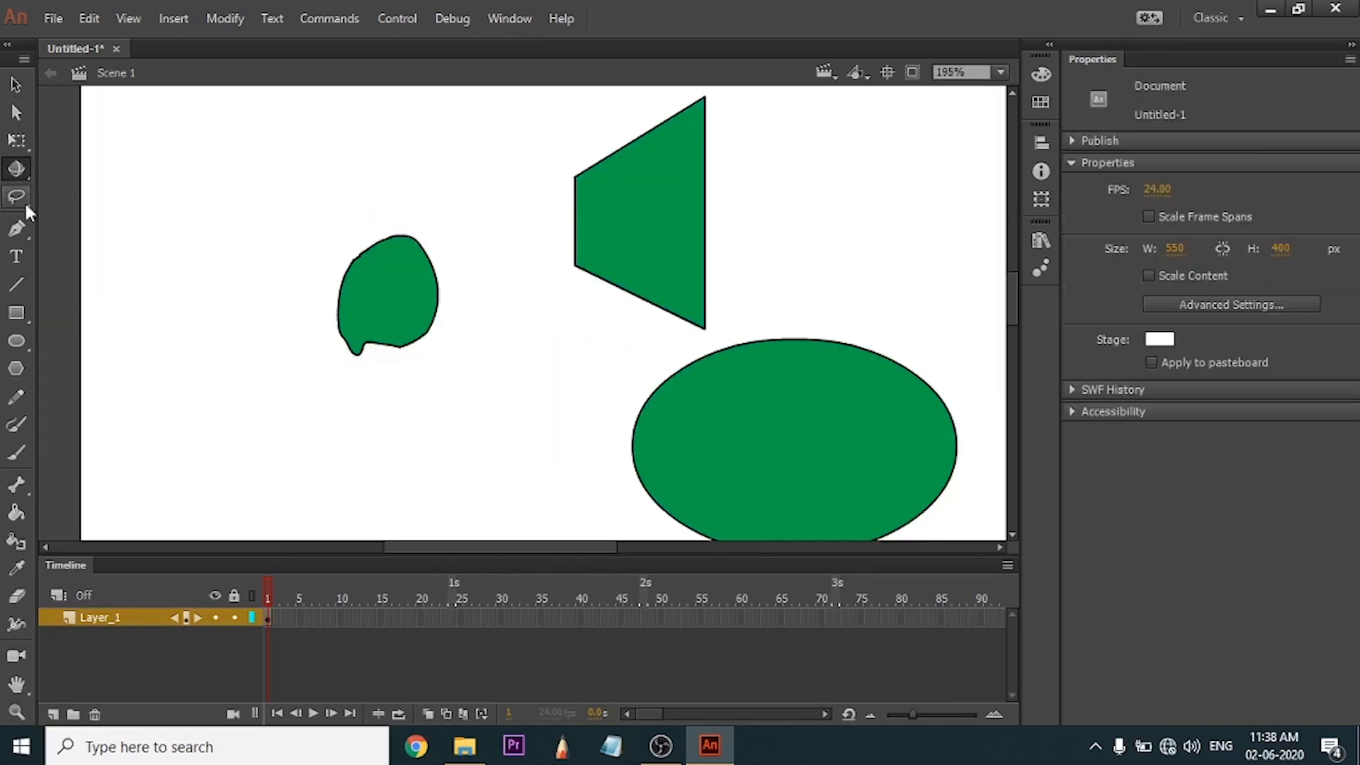
{"action": "left_click", "coordinate": [24, 201]}
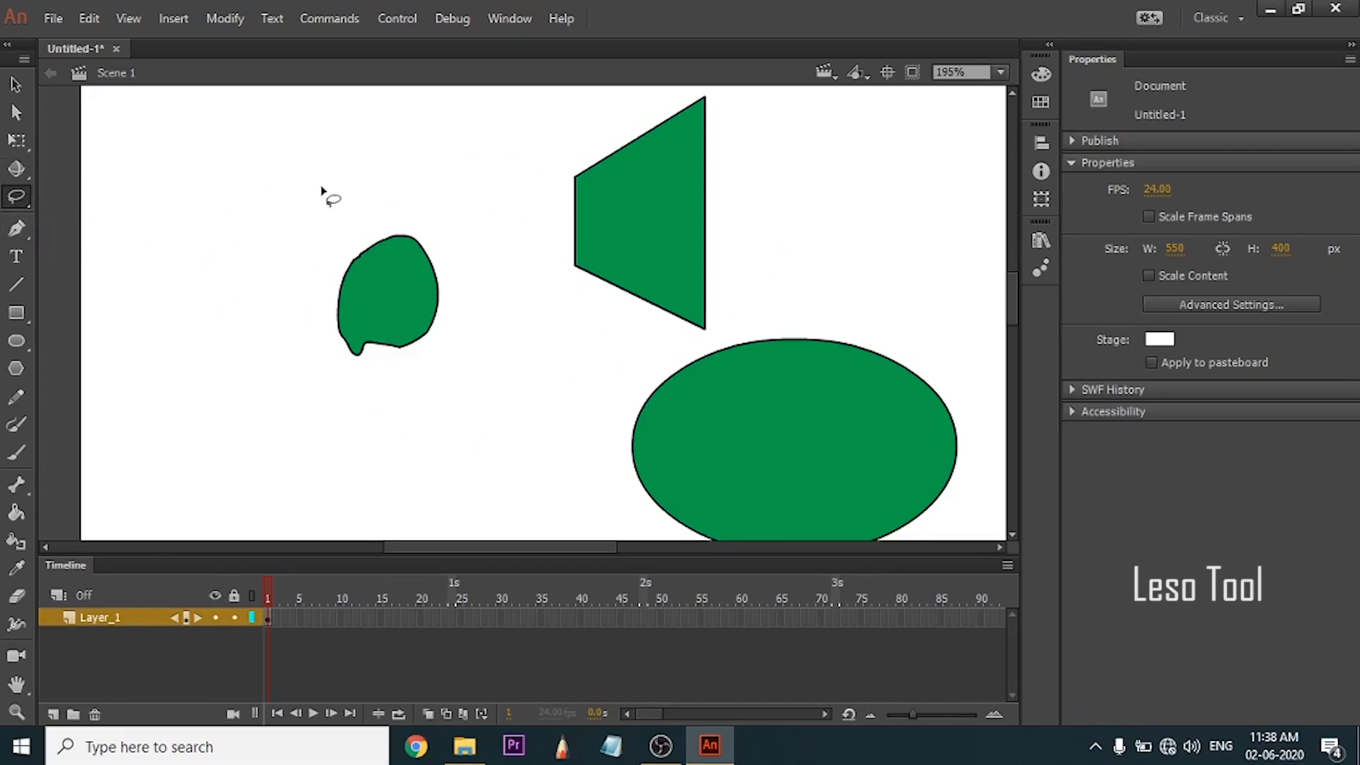
{"action": "mouse_move", "coordinate": [327, 239]}
{"action": "left_mouse_down"}
{"action": "mouse_move", "coordinate": [369, 407]}
{"action": "mouse_move", "coordinate": [439, 339]}
{"action": "mouse_move", "coordinate": [454, 245]}
{"action": "mouse_move", "coordinate": [359, 221]}
{"action": "left_mouse_up"}
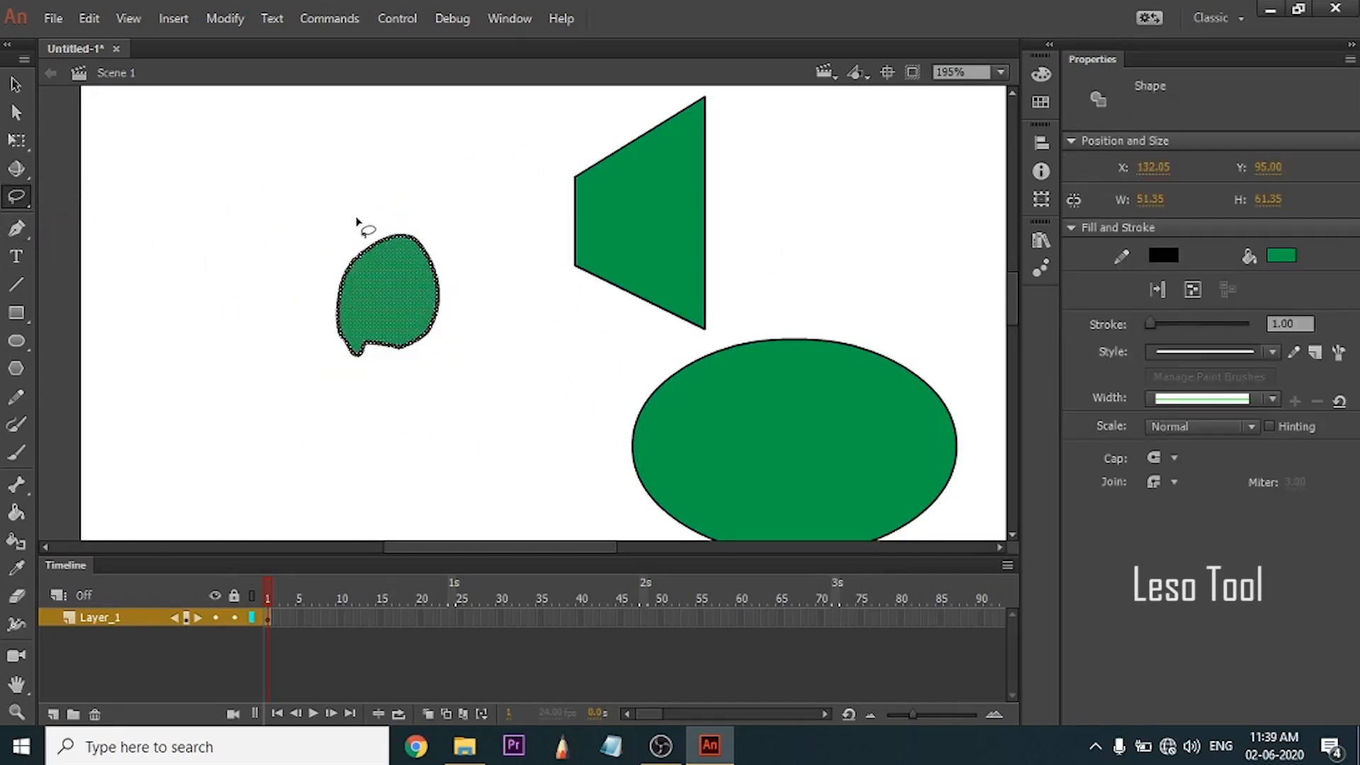
Lasso an irregular area about 70 by 72 px inside the green oval and move it out to the oval's left.
{"action": "key", "text": "space"}
{"action": "left_click_drag", "start_coordinate": [783, 413], "coordinate": [716, 292]}
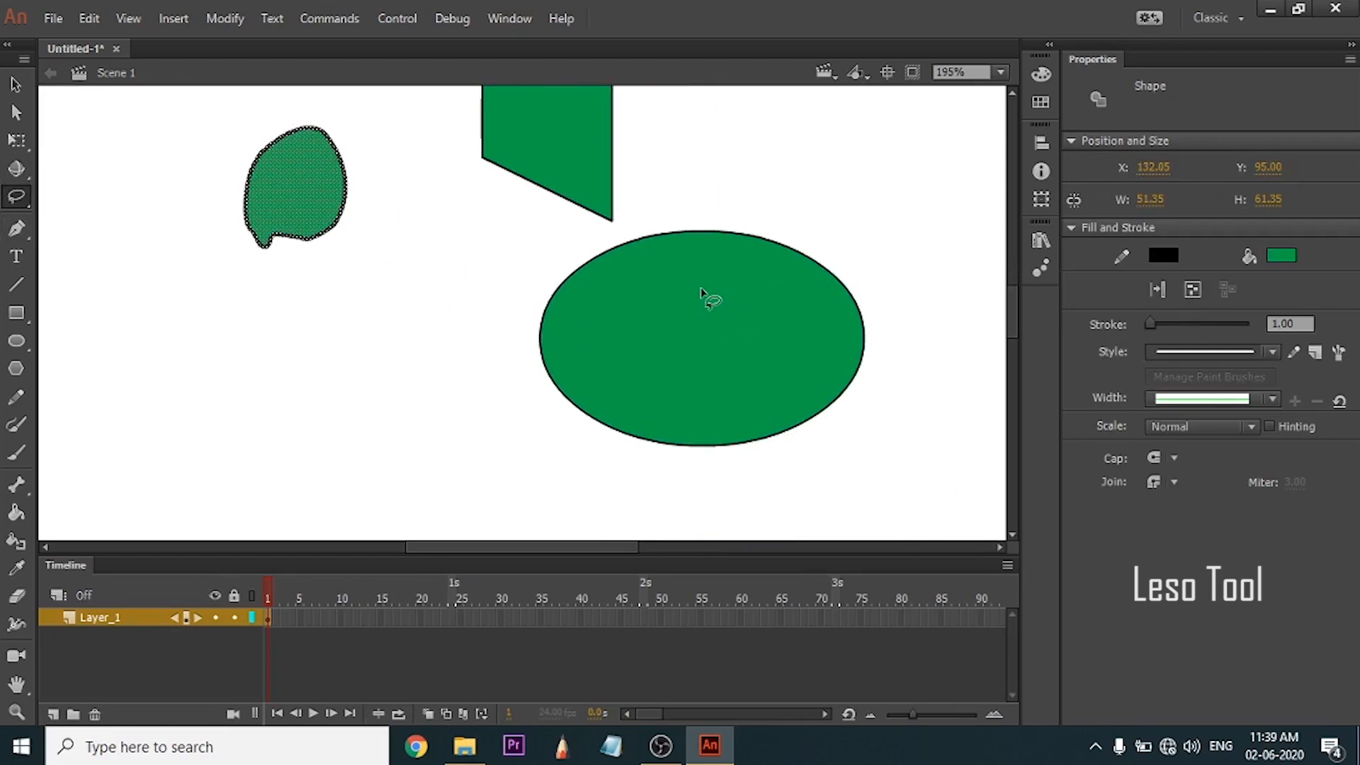
{"action": "mouse_move", "coordinate": [652, 273]}
{"action": "left_mouse_down"}
{"action": "mouse_move", "coordinate": [658, 349]}
{"action": "mouse_move", "coordinate": [631, 389]}
{"action": "mouse_move", "coordinate": [683, 410]}
{"action": "mouse_move", "coordinate": [760, 344]}
{"action": "mouse_move", "coordinate": [747, 293]}
{"action": "mouse_move", "coordinate": [662, 278]}
{"action": "left_mouse_up"}
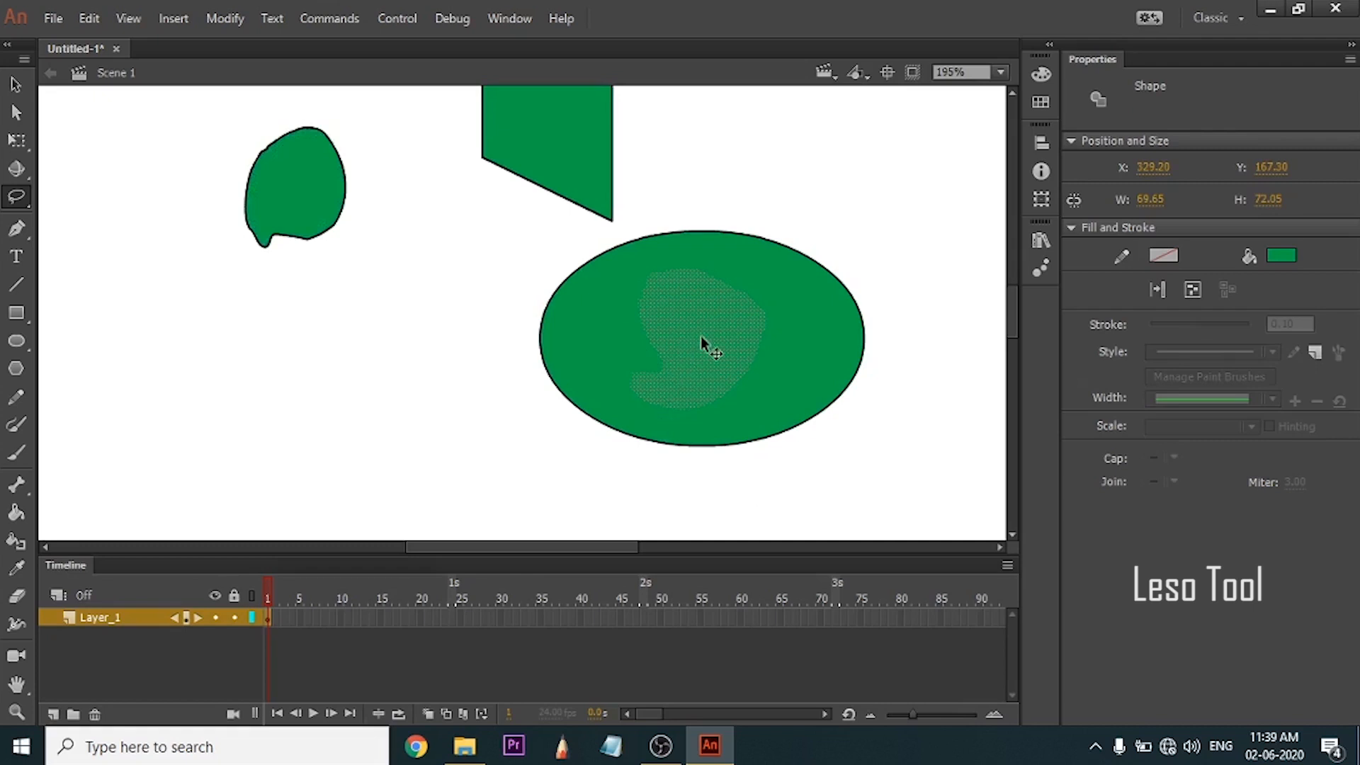
{"action": "mouse_move", "coordinate": [703, 338]}
{"action": "left_mouse_down"}
{"action": "mouse_move", "coordinate": [545, 385]}
{"action": "mouse_move", "coordinate": [419, 339]}
{"action": "left_mouse_up"}
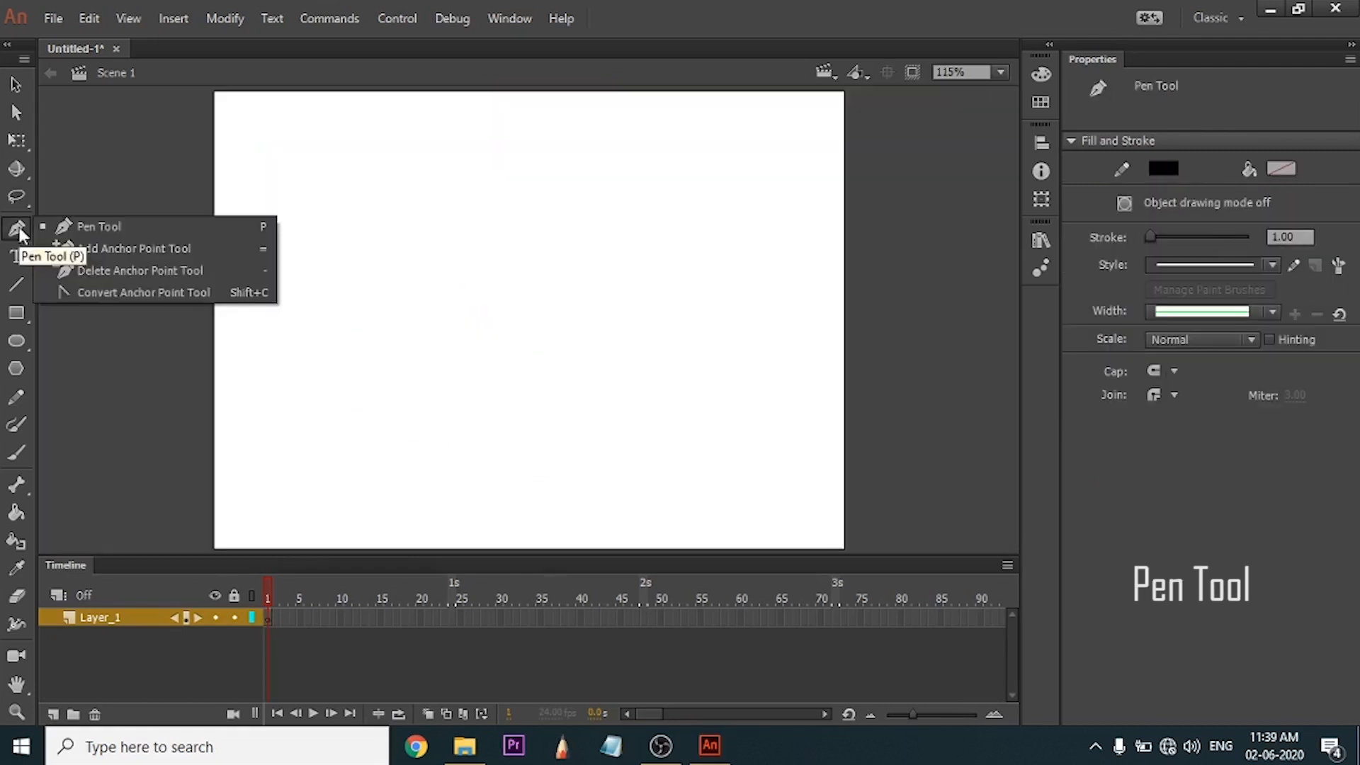
Start a path with the Pen tool, placing a first anchor left of the stage centre and a curved anchor above it.
{"action": "left_click", "coordinate": [16, 228]}
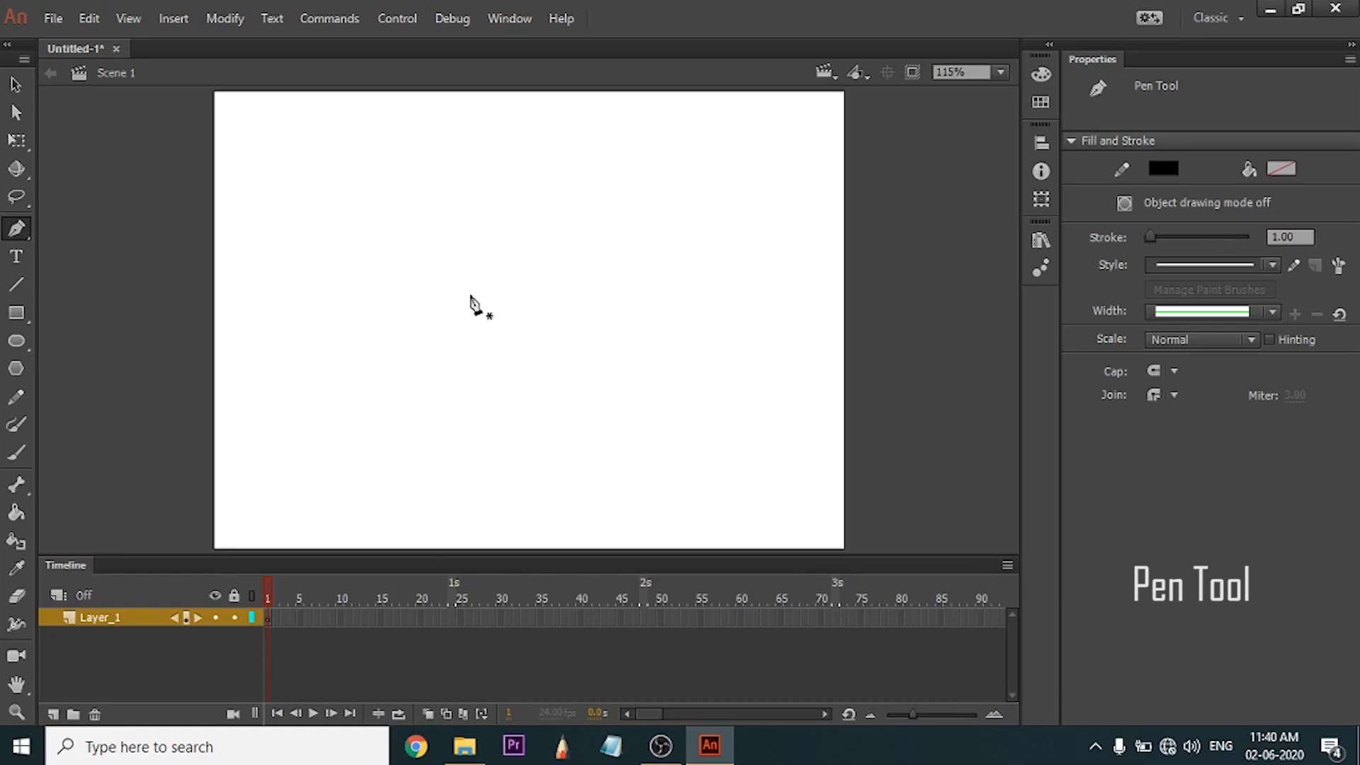
{"action": "left_click", "coordinate": [437, 312]}
{"action": "left_click", "coordinate": [442, 236]}
{"action": "left_click_drag", "start_coordinate": [454, 230], "coordinate": [464, 213]}
{"action": "left_click_drag", "start_coordinate": [463, 214], "coordinate": [465, 213]}
Extend the curved path to the right and down with further anchors and straight segments, and end the path.
{"action": "left_click_drag", "start_coordinate": [547, 244], "coordinate": [559, 275]}
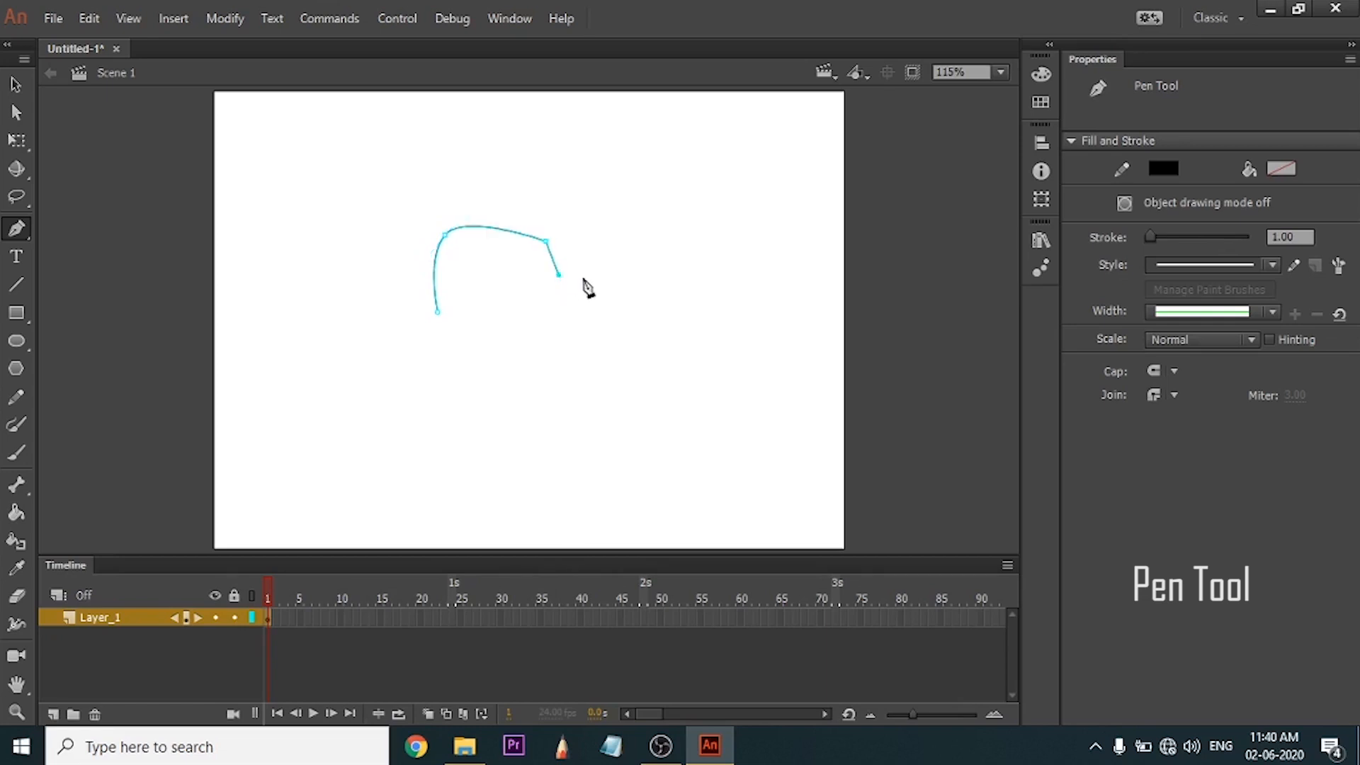
{"action": "left_click", "coordinate": [586, 275]}
{"action": "left_click", "coordinate": [639, 279]}
{"action": "left_click", "coordinate": [634, 336]}
{"action": "left_click", "coordinate": [672, 379], "text": "ctrl"}
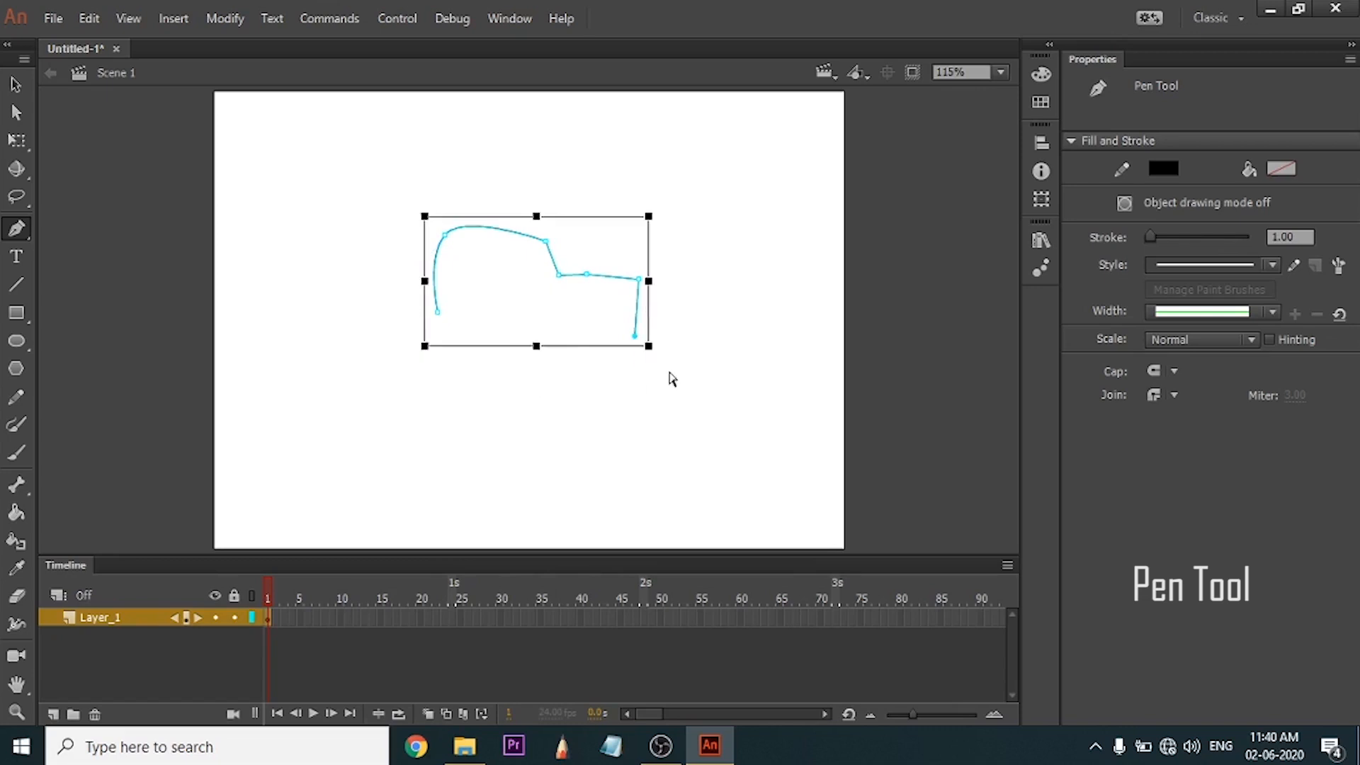
Undo the added path segments back to the first curved anchor.
{"action": "key", "text": "ctrl+z"}
{"action": "key", "text": "ctrl+z"}
{"action": "key", "text": "ctrl+z"}
{"action": "key", "text": "ctrl+z"}
{"action": "key", "text": "ctrl+z"}
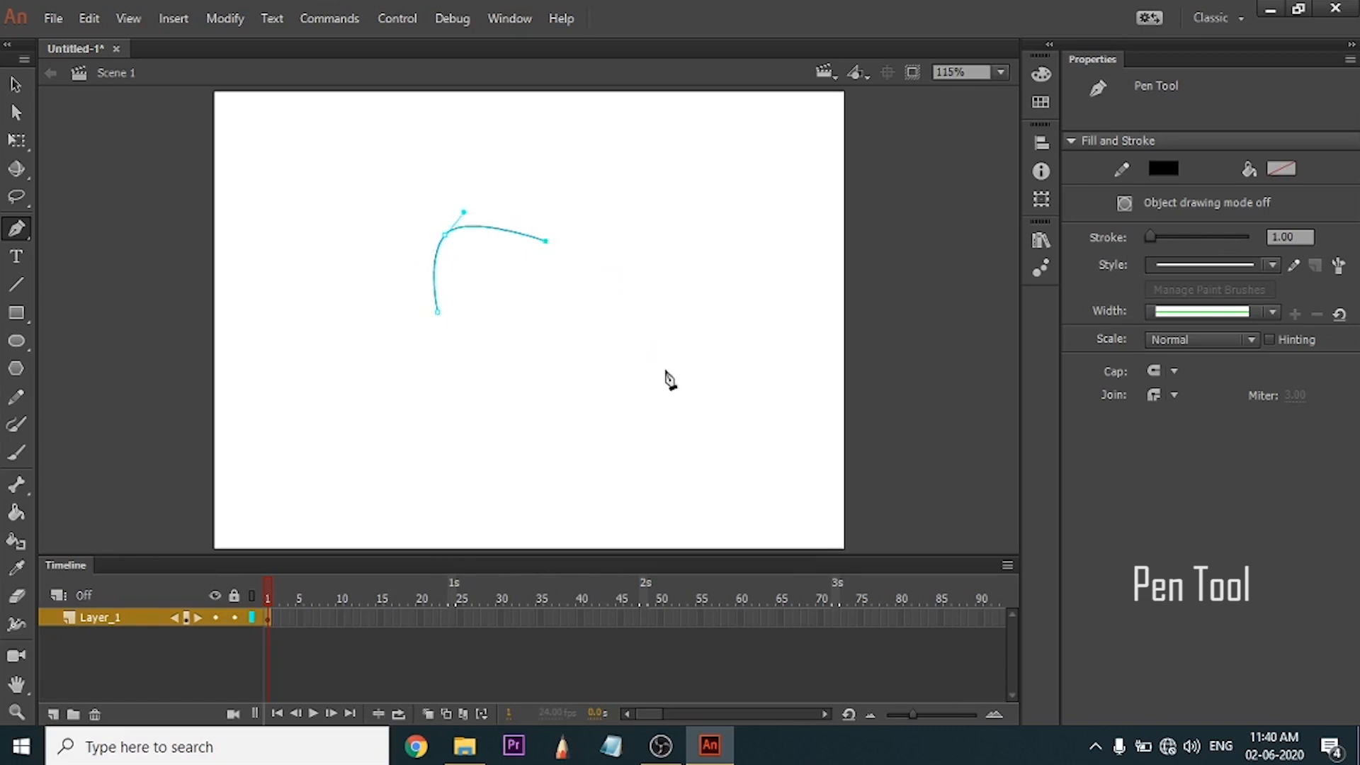
{"action": "key", "text": "ctrl+z"}
{"action": "key", "text": "ctrl+z"}
Continue the path with smooth curved segments down and to the right, and undo the last anchor placed.
{"action": "mouse_move", "coordinate": [526, 238]}
{"action": "left_mouse_down"}
{"action": "mouse_move", "coordinate": [539, 279]}
{"action": "mouse_move", "coordinate": [533, 259]}
{"action": "left_mouse_up"}
{"action": "left_click_drag", "start_coordinate": [524, 308], "coordinate": [569, 342]}
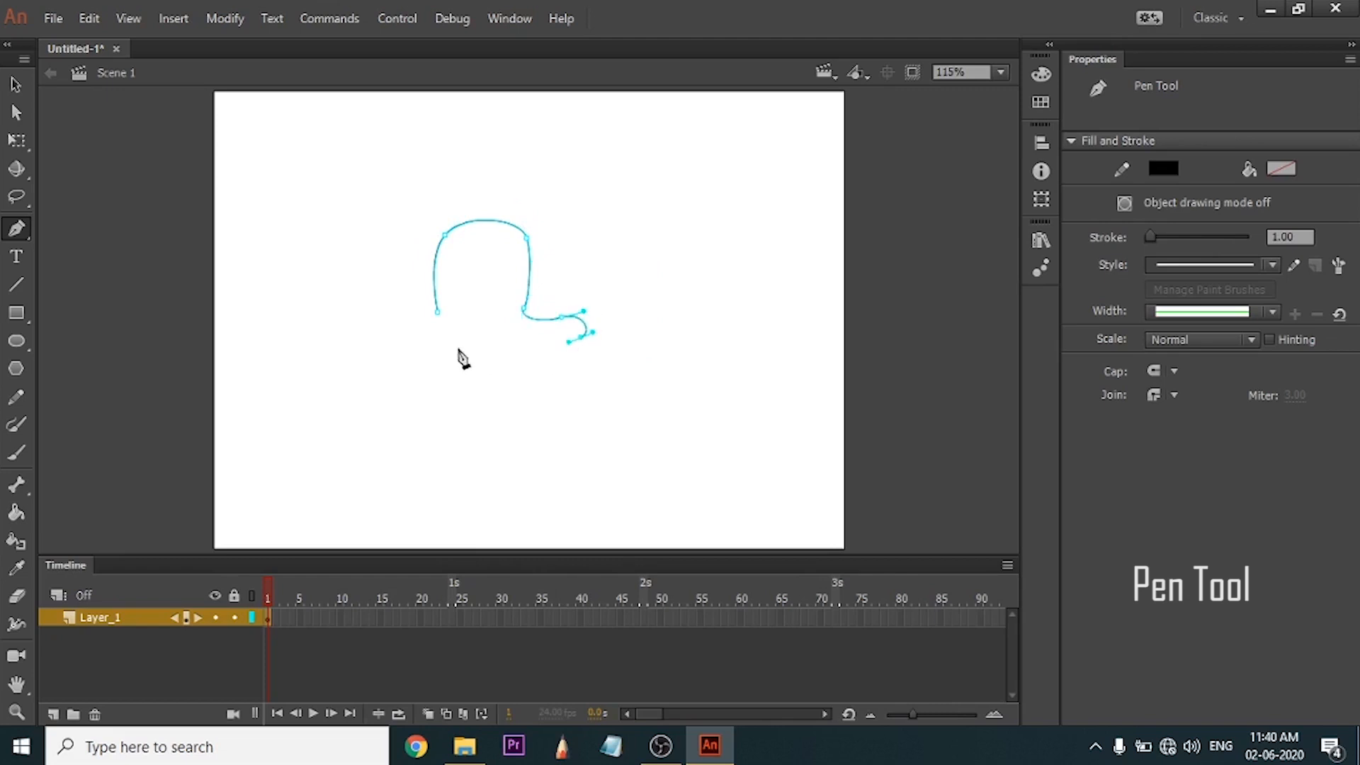
{"action": "left_click_drag", "start_coordinate": [459, 349], "coordinate": [443, 312]}
{"action": "key", "text": "ctrl+z"}
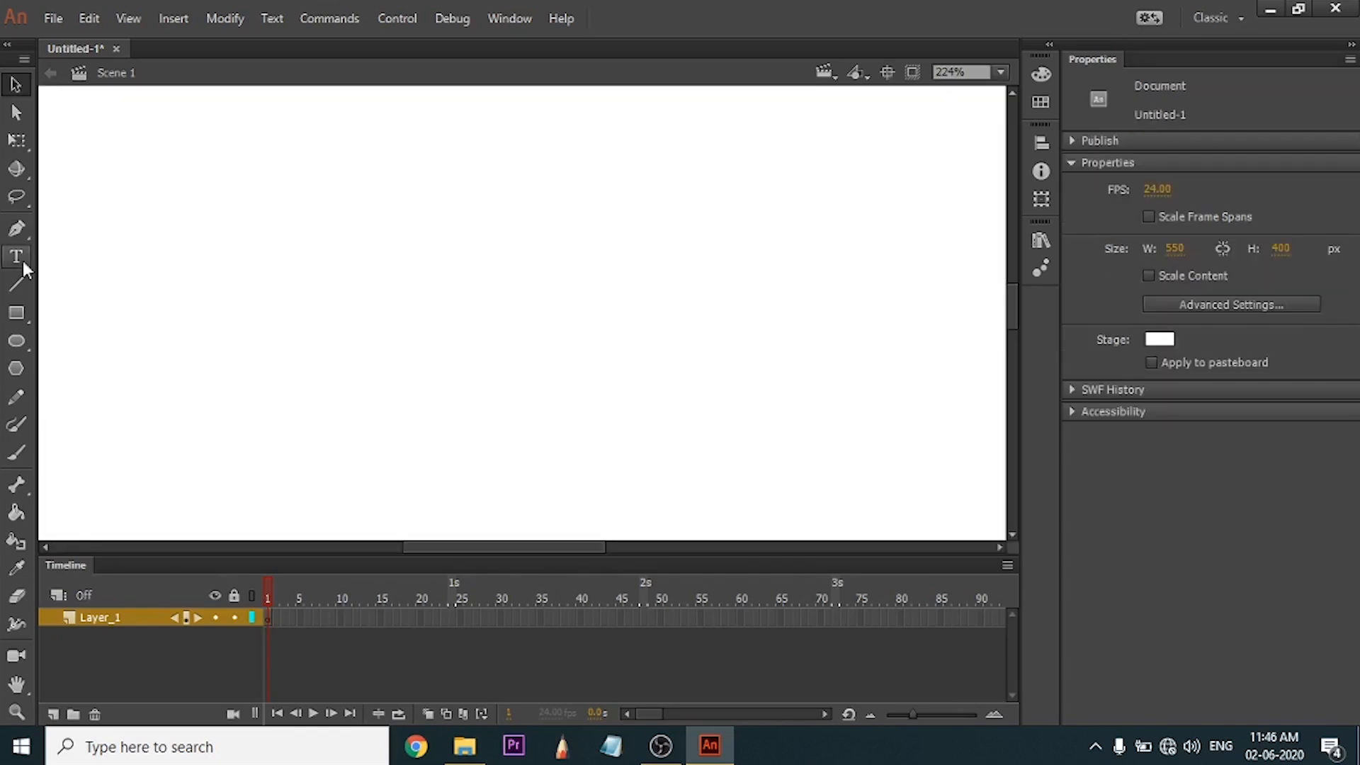
Add a fixed-width static text box about 136 px wide containing "shdfsjhfsjdfbb".
{"action": "left_click", "coordinate": [21, 262]}
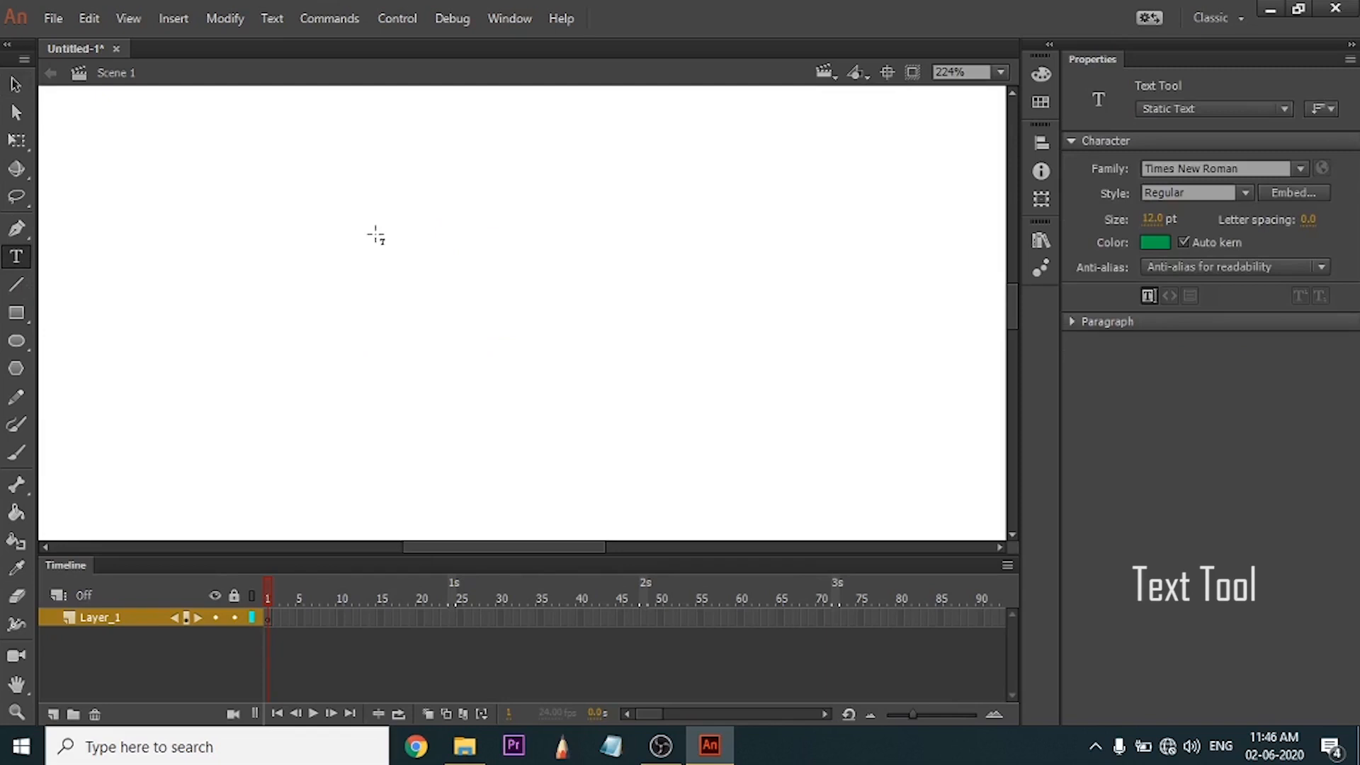
{"action": "left_click_drag", "start_coordinate": [351, 221], "coordinate": [645, 345]}
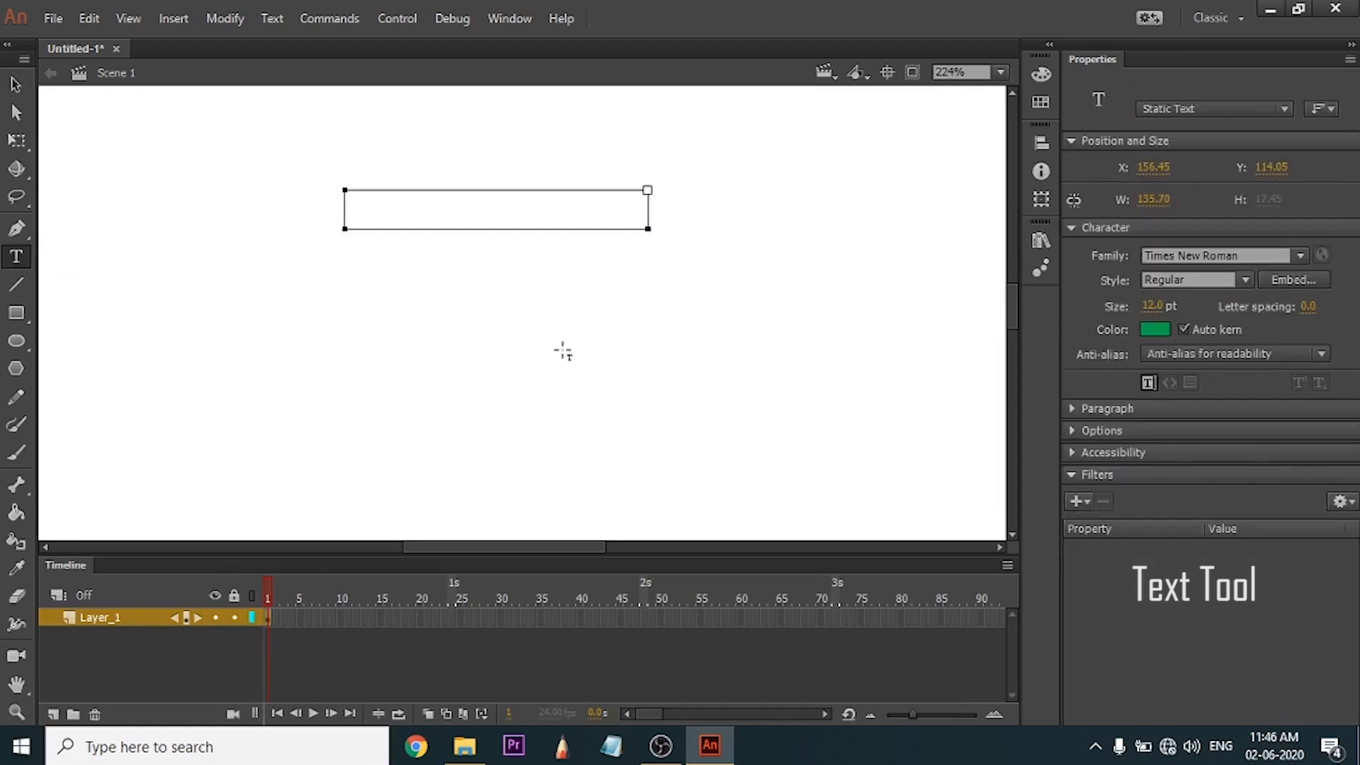
{"action": "type", "text": "shdfsjhfsjdfbbh"}
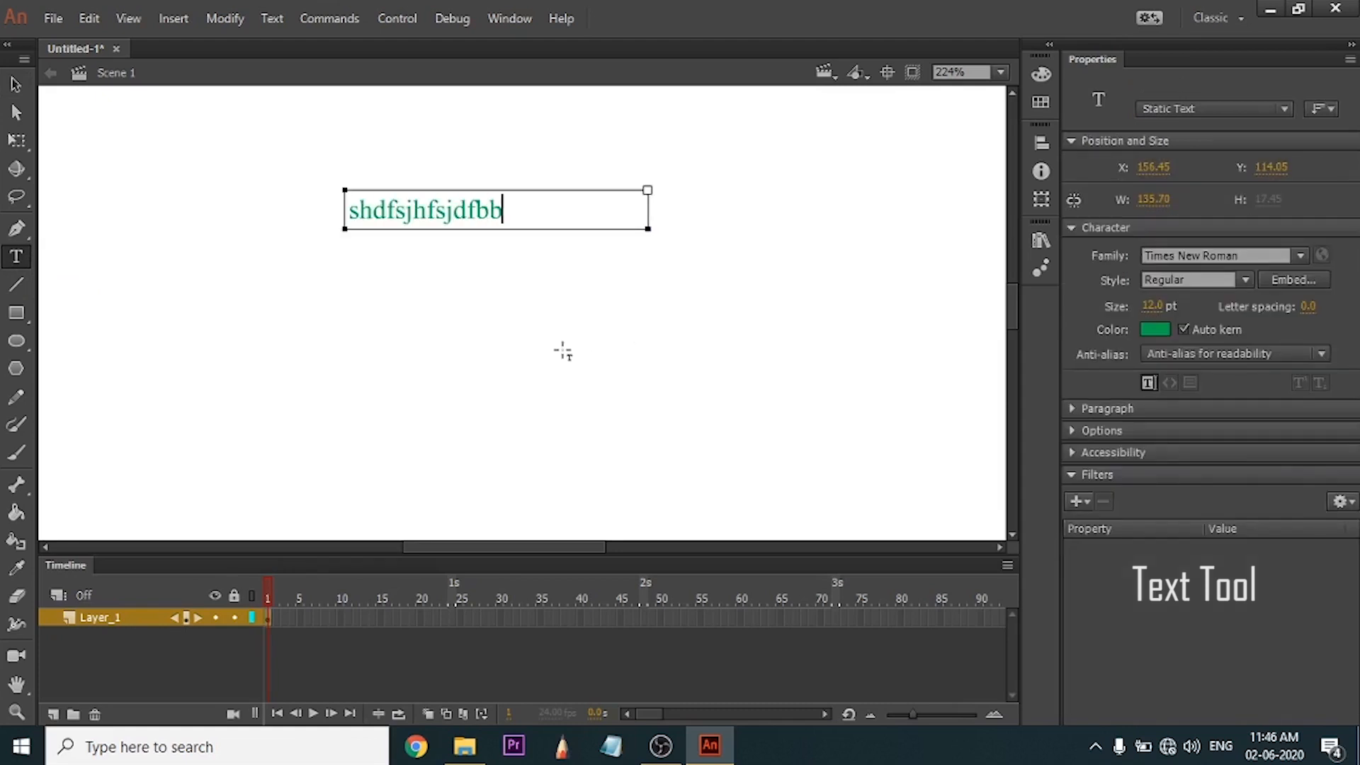
Erase all the text in the fixed-width box and discard the empty box.
{"action": "key", "text": "BackSpace"}
{"action": "key", "text": "BackSpace"}
{"action": "key", "text": "BackSpace"}
{"action": "key", "text": "BackSpace"}
{"action": "key", "text": "BackSpace"}
{"action": "key", "text": "BackSpace"}
{"action": "key", "text": "BackSpace"}
{"action": "key", "text": "BackSpace"}
{"action": "key", "text": "BackSpace"}
{"action": "key", "text": "BackSpace"}
{"action": "key", "text": "BackSpace"}
{"action": "key", "text": "BackSpace"}
{"action": "key", "text": "BackSpace"}
{"action": "key", "text": "BackSpace"}
{"action": "key", "text": "BackSpace"}
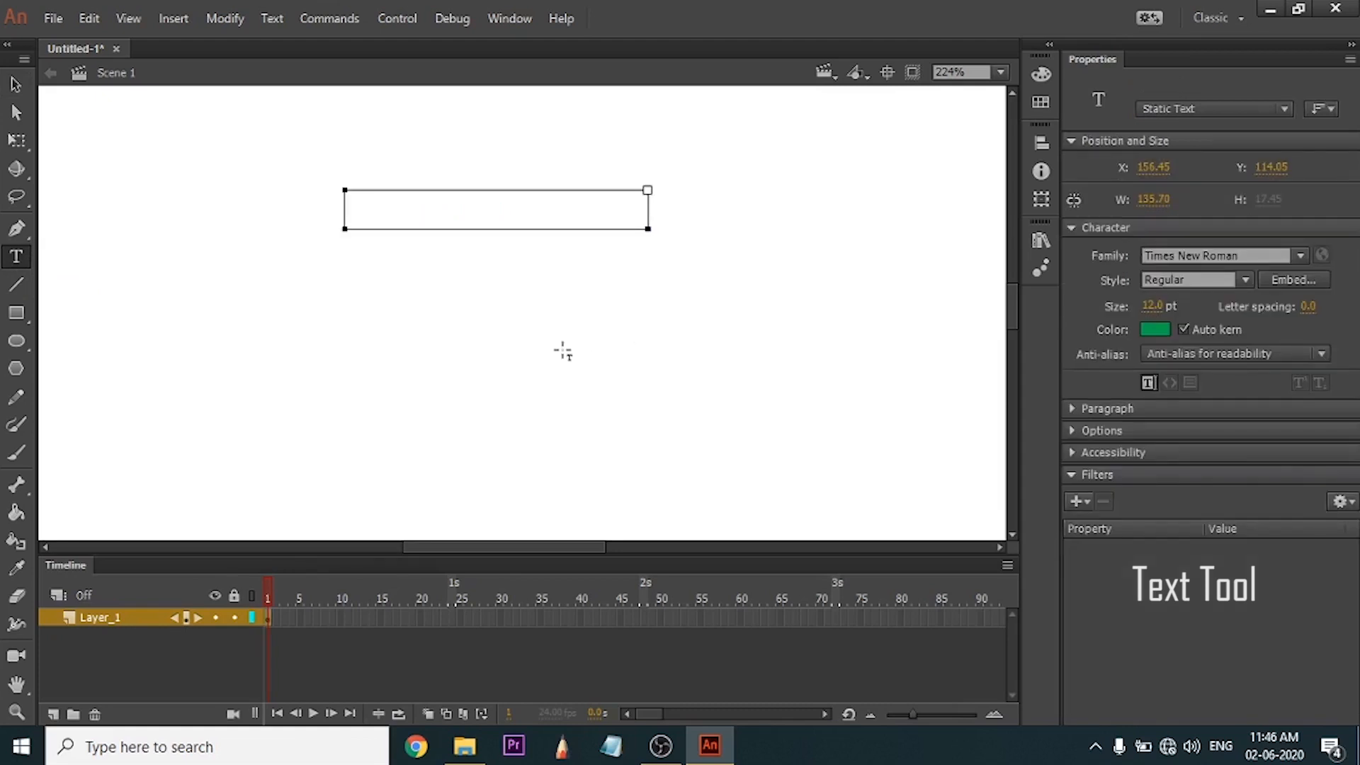
{"action": "left_click", "coordinate": [555, 345]}
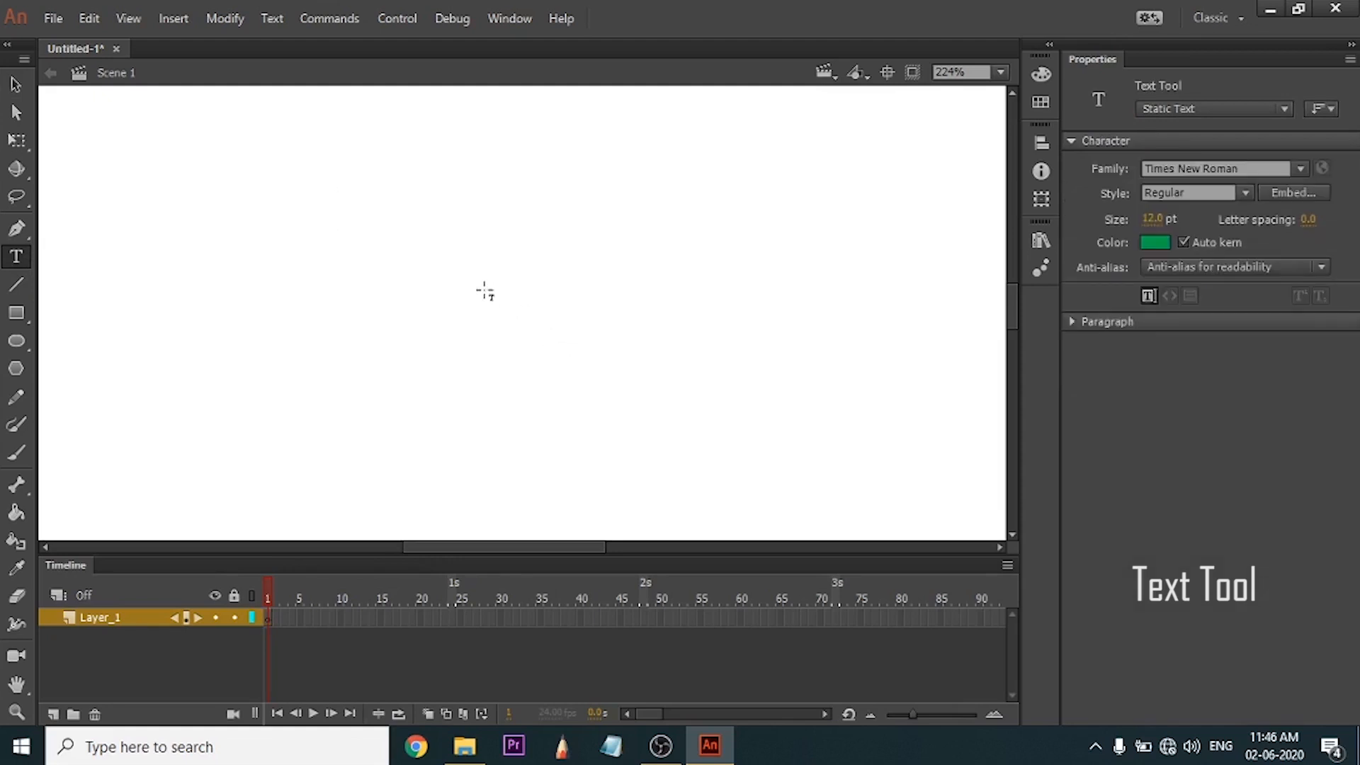
Add an auto-expanding text line reading "fdhgsdgfjhdsfghdi" and delete it from the stage.
{"action": "left_click", "coordinate": [437, 272]}
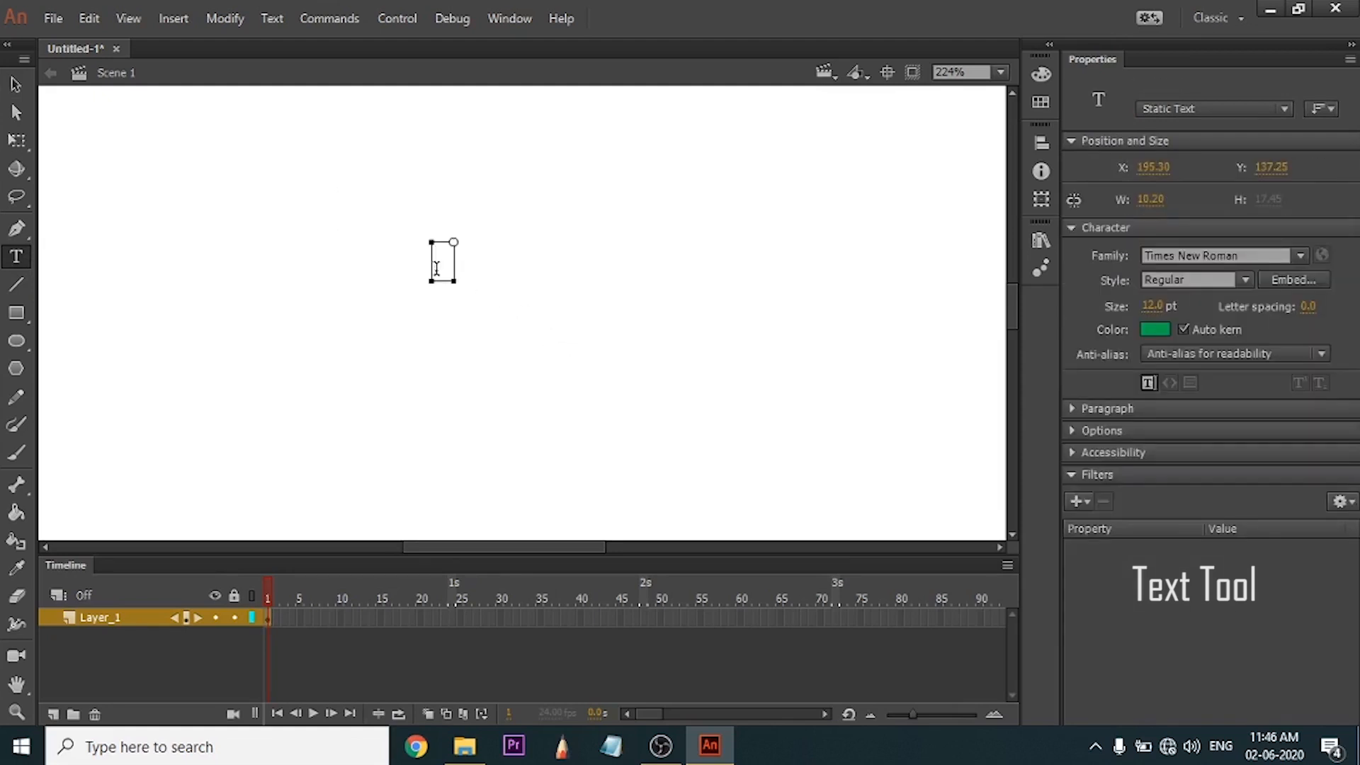
{"action": "type", "text": "fdhgsdgfjhds"}
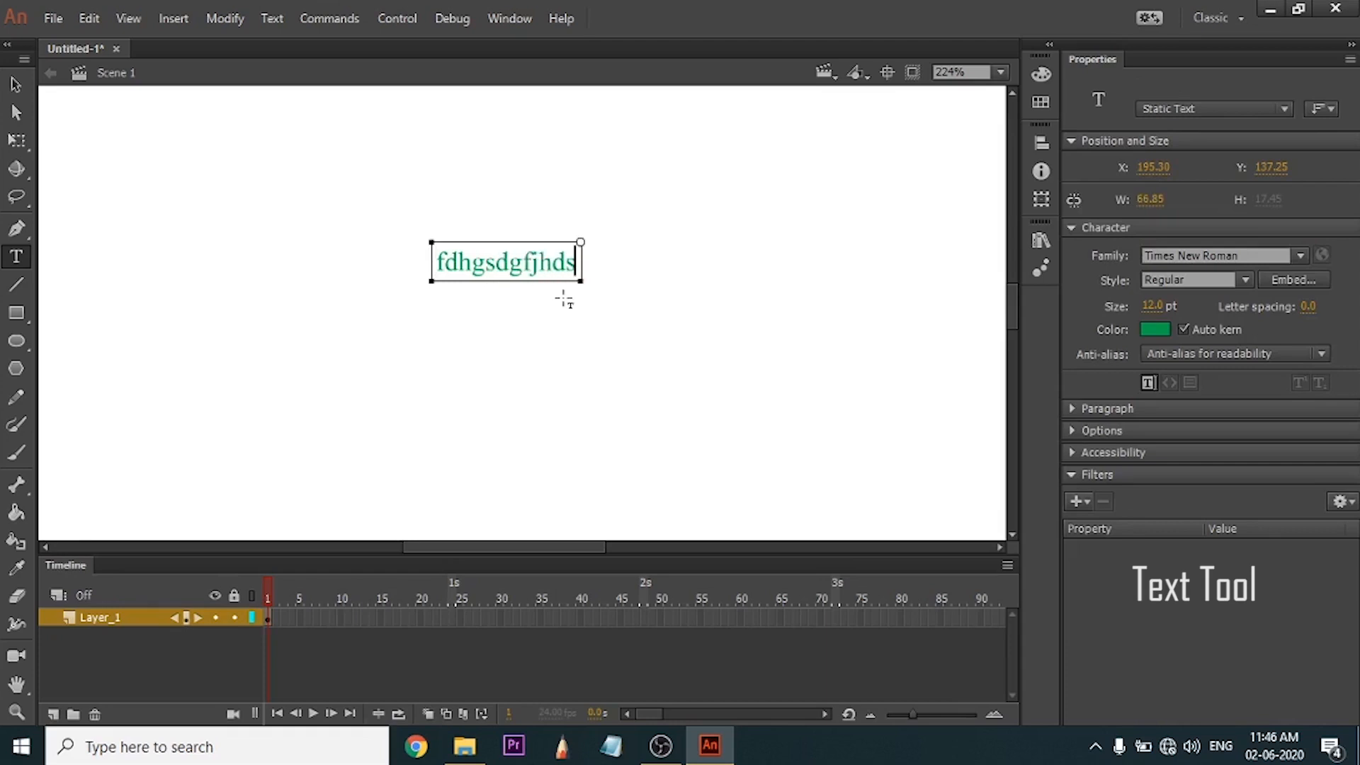
{"action": "type", "text": "fghdi"}
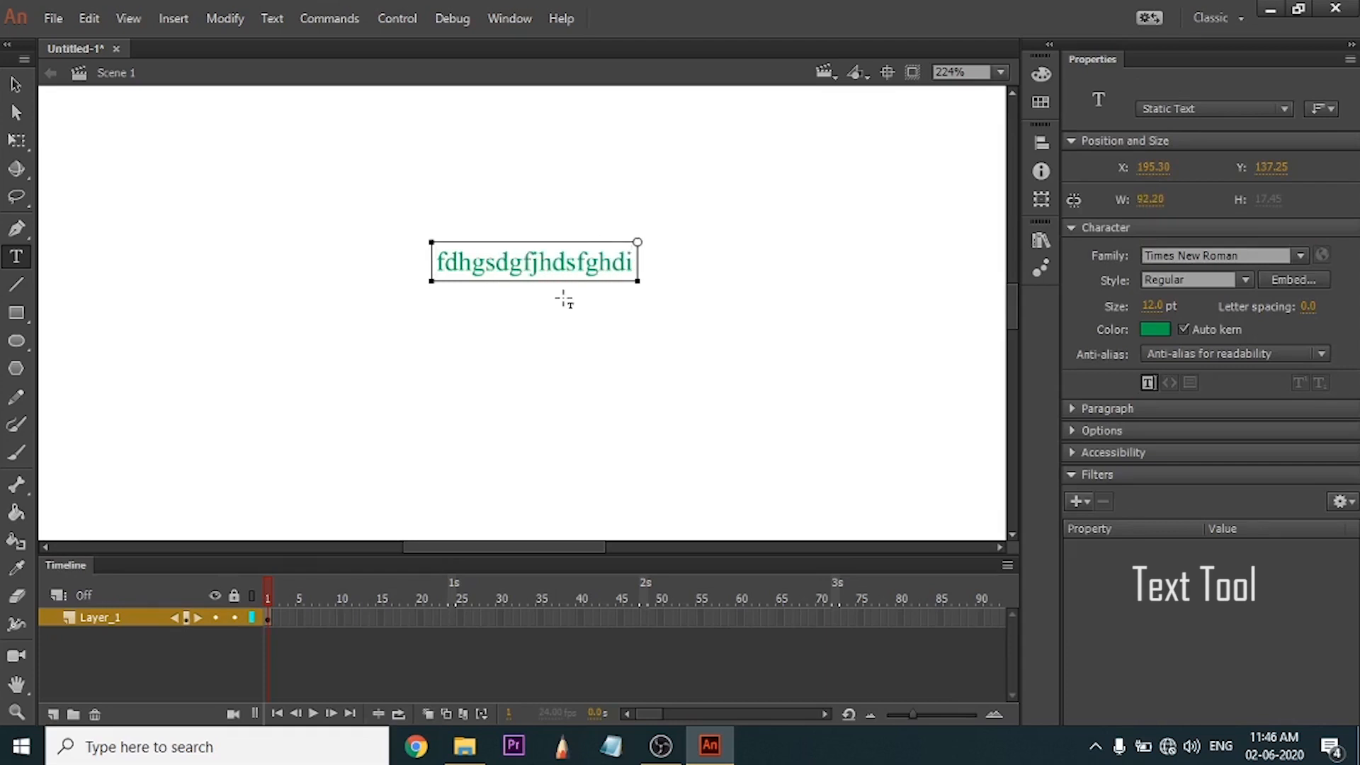
{"action": "key", "text": "Escape"}
{"action": "key", "text": "Delete"}
Add a fixed-width text box about 66 px wide, fill it with five wrapped lines of placeholder letters, and delete it.
{"action": "left_click_drag", "start_coordinate": [327, 212], "coordinate": [468, 301]}
{"action": "type", "text": "s"}
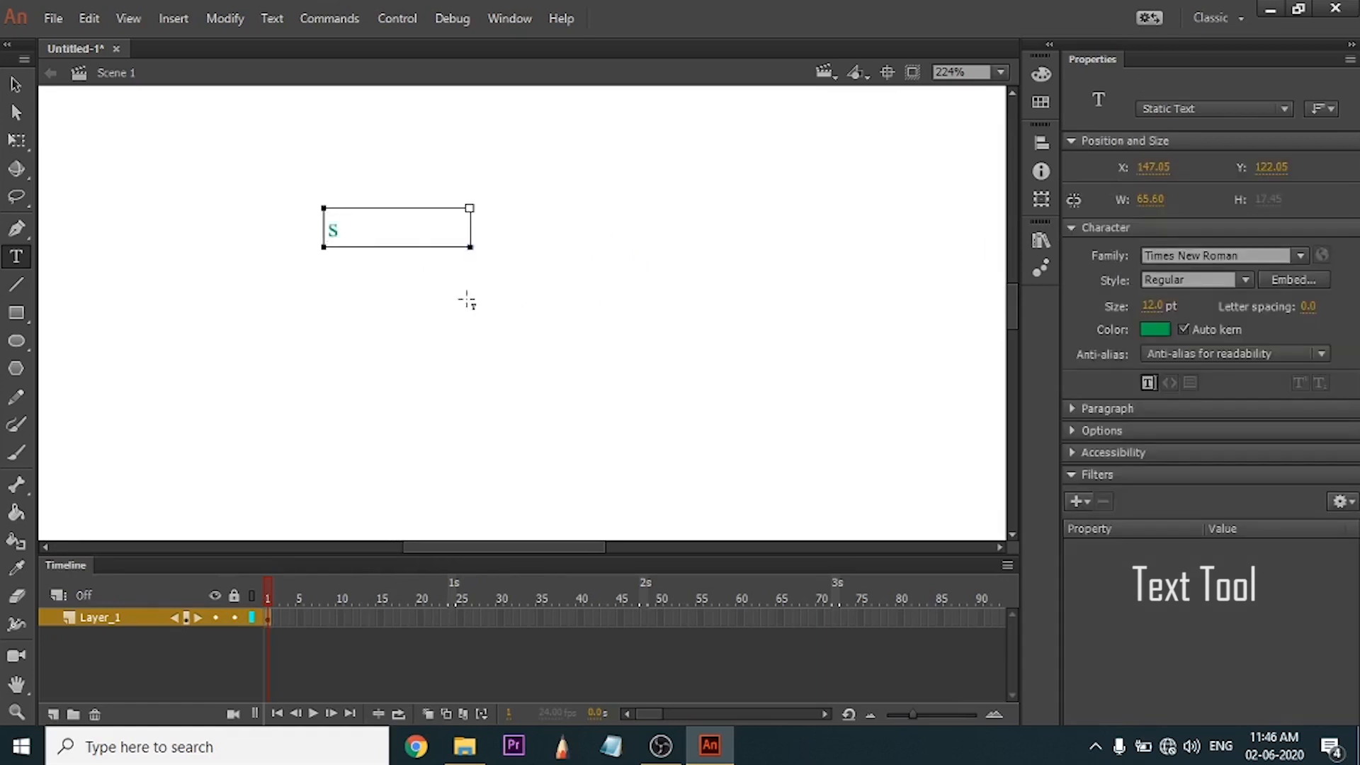
{"action": "type", "text": "dhfhsdfhgsdfghdsfhdgf"}
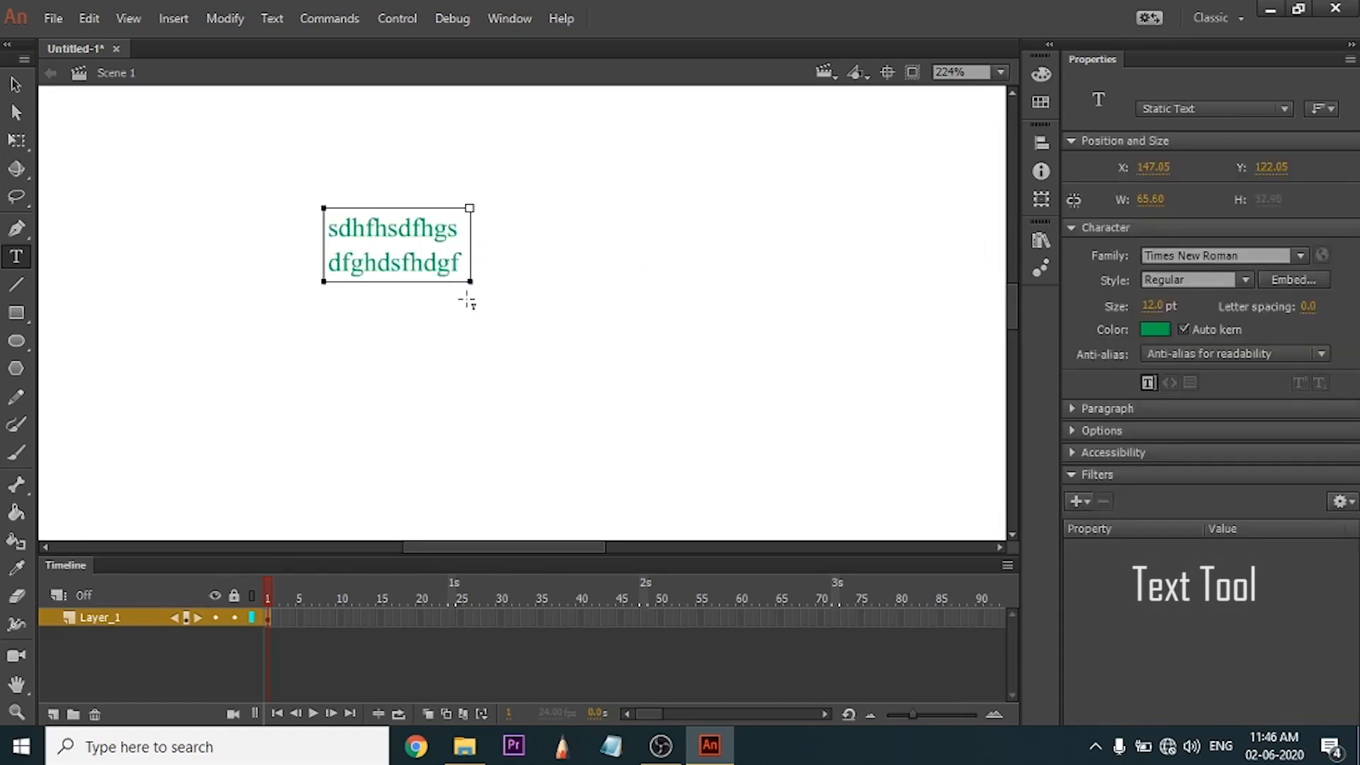
{"action": "type", "text": "gsdfjhdsfhjgdsjfsdgfhdgsjfgsjd"}
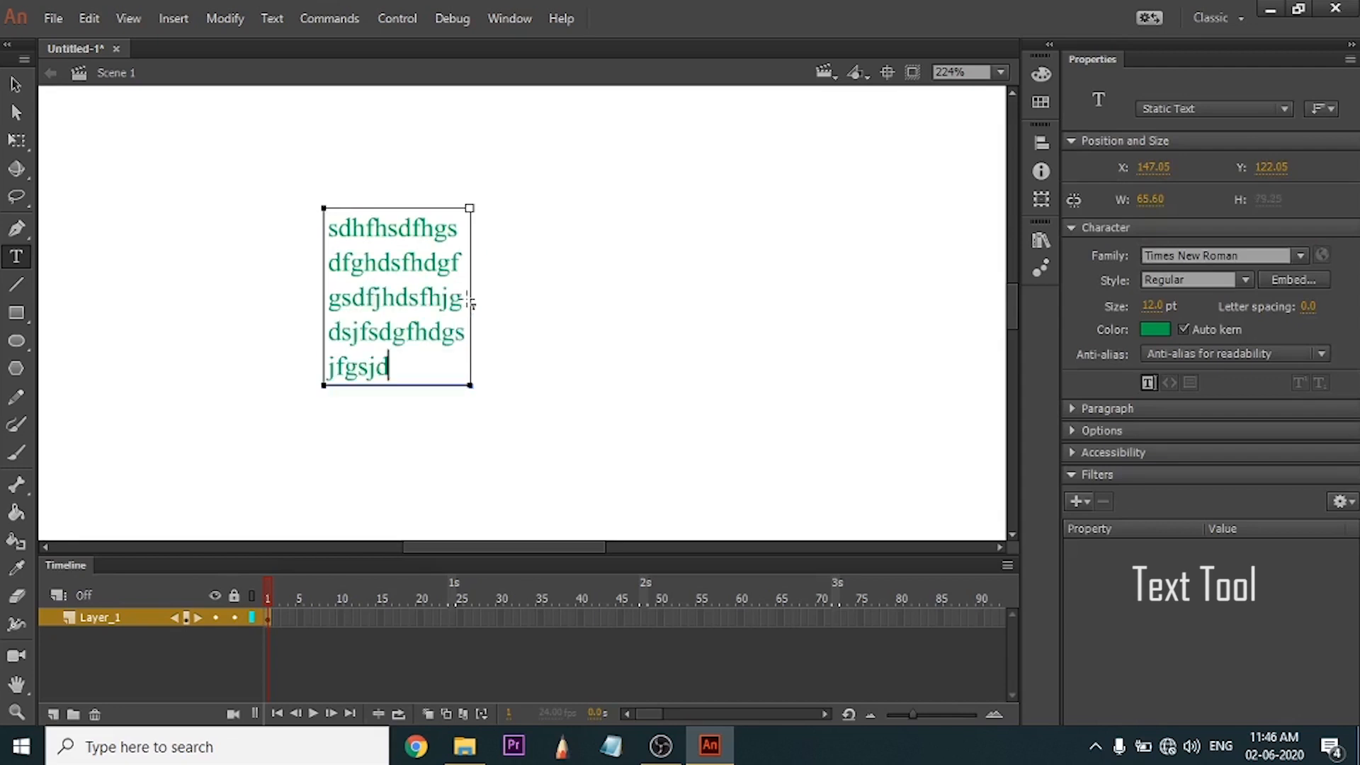
{"action": "key", "text": "Escape"}
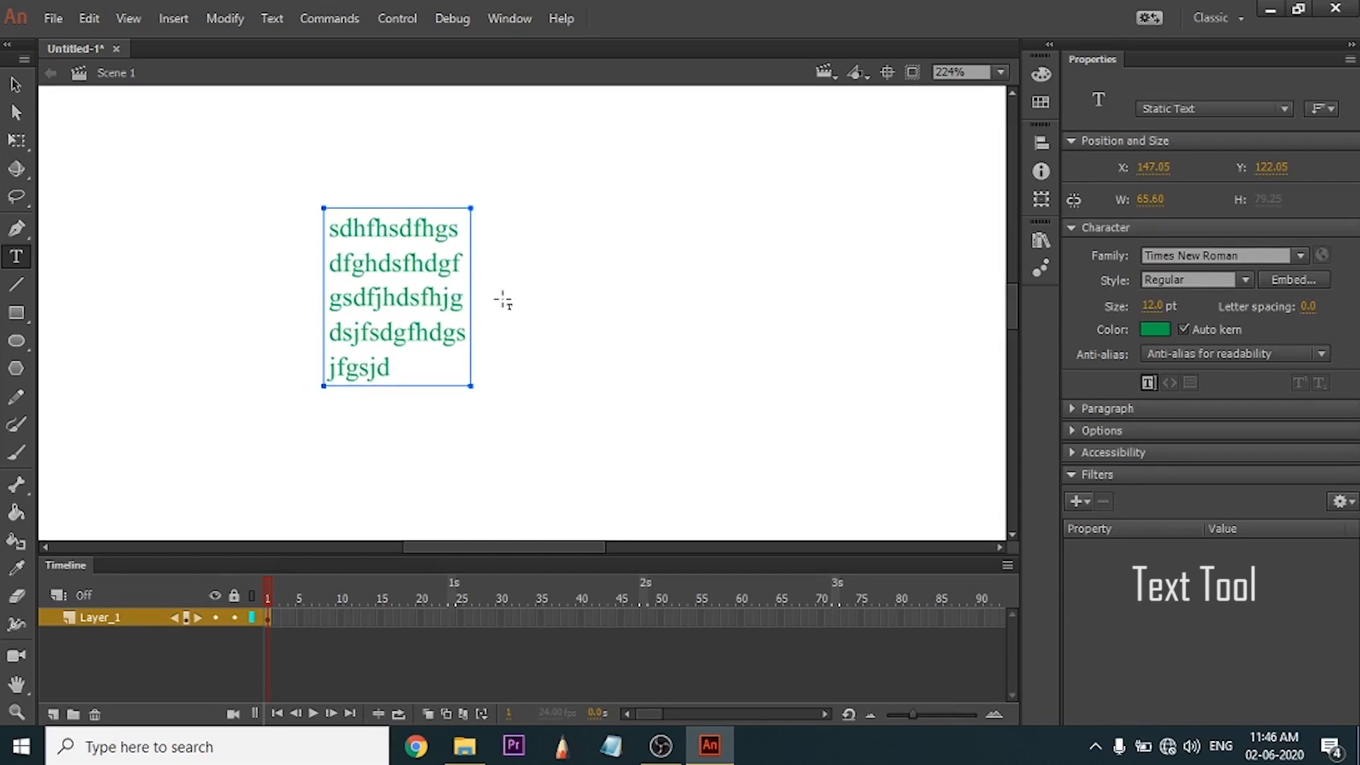
{"action": "key", "text": "Delete"}
Add an auto-expanding text with line breaks after "dfhgjgkhlhkgdjg" and "dsfghgjdbgfs", followed by "sgbdg", and remove it.
{"action": "left_click", "coordinate": [418, 234]}
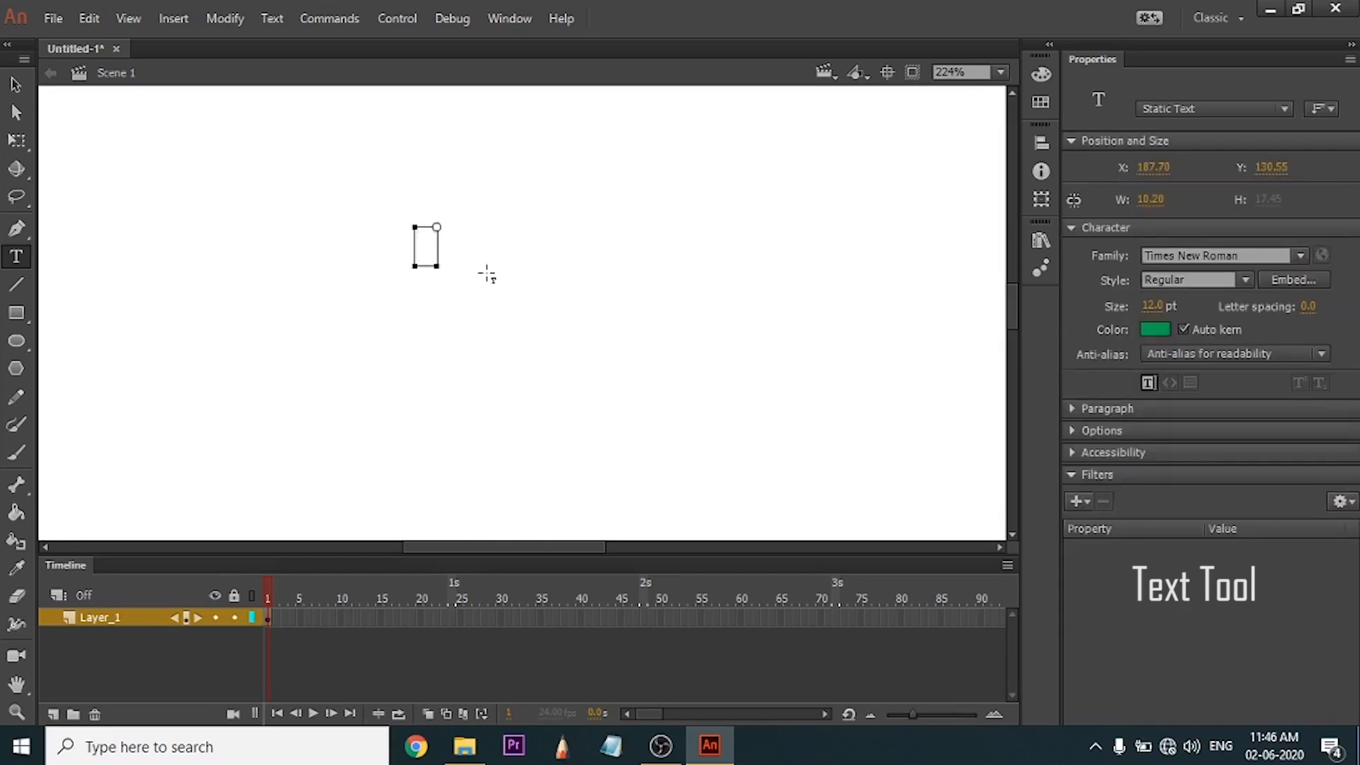
{"action": "type", "text": "dfhgjgkhlhkgdjg"}
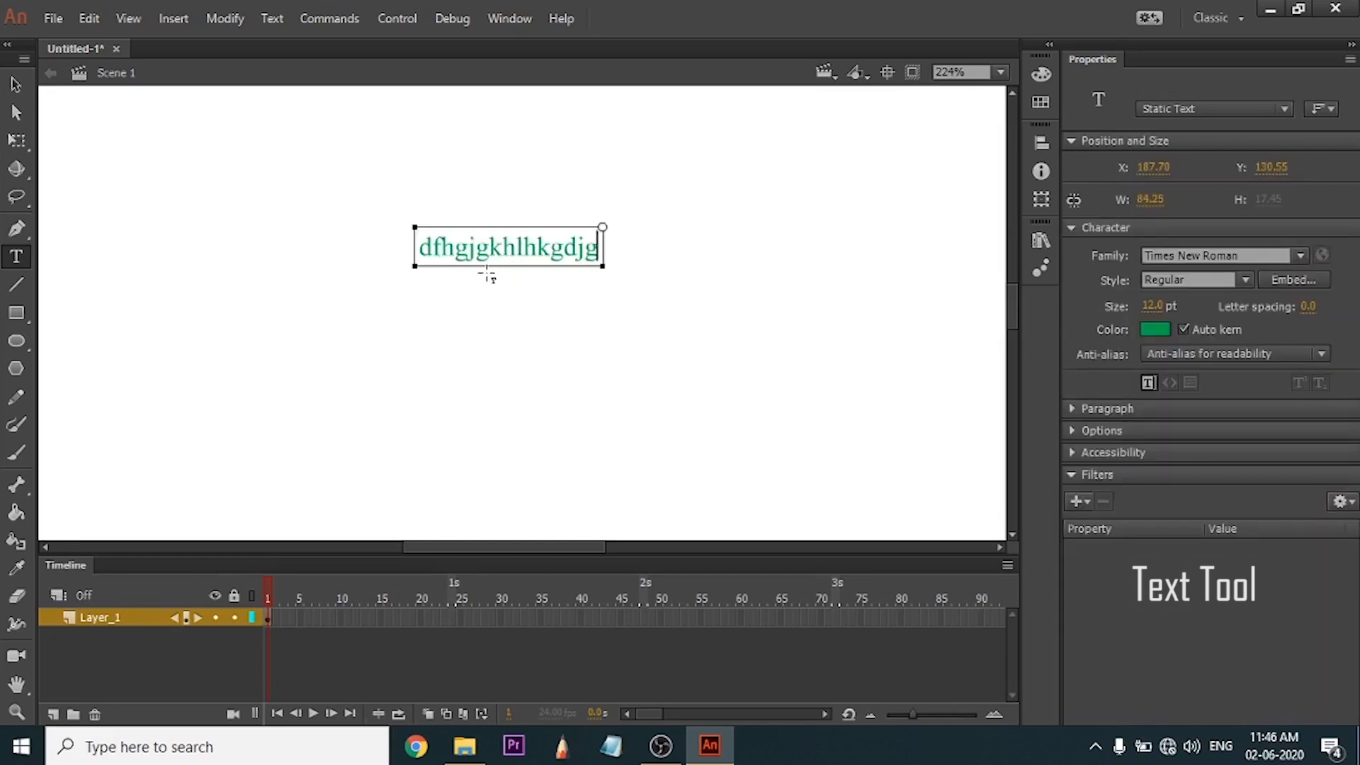
{"action": "key", "text": "Return"}
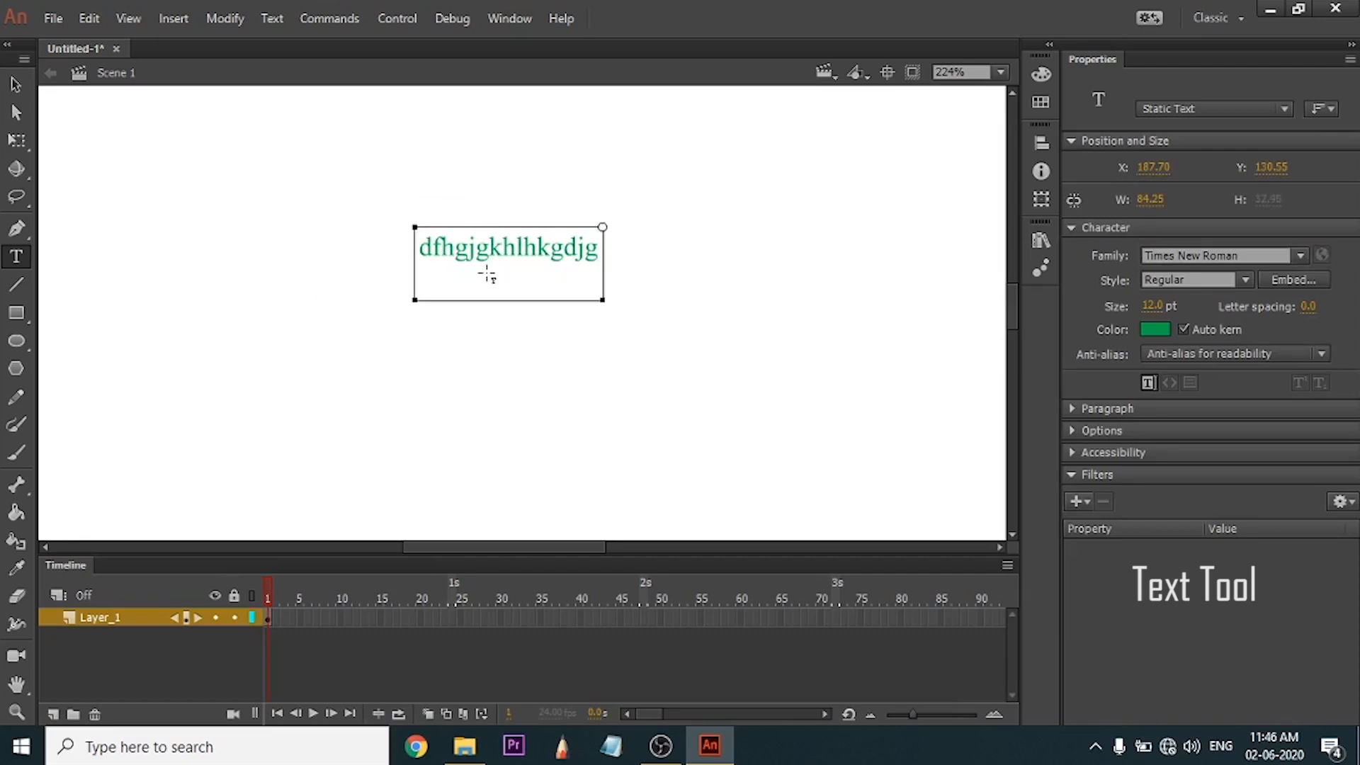
{"action": "type", "text": "dsfghgjdbgfs"}
{"action": "key", "text": "Return"}
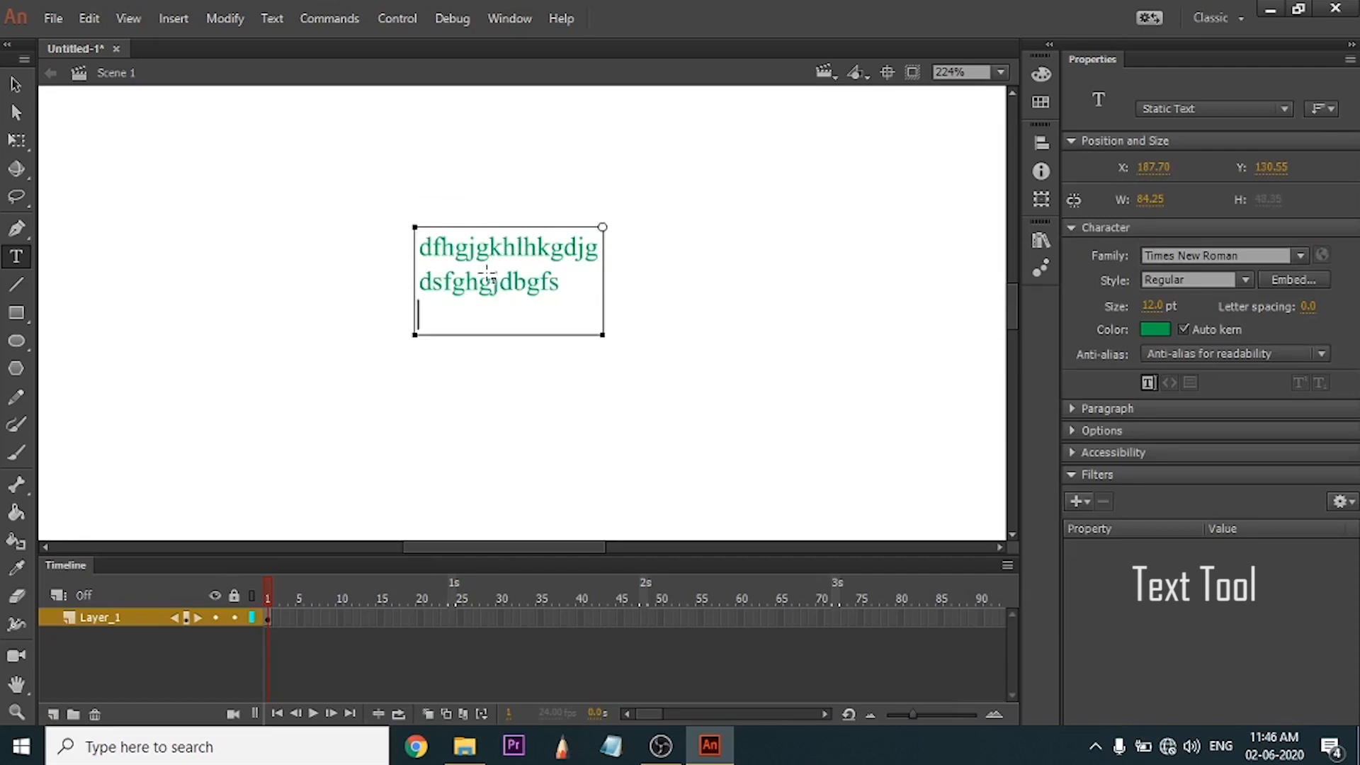
{"action": "type", "text": "sgbdg"}
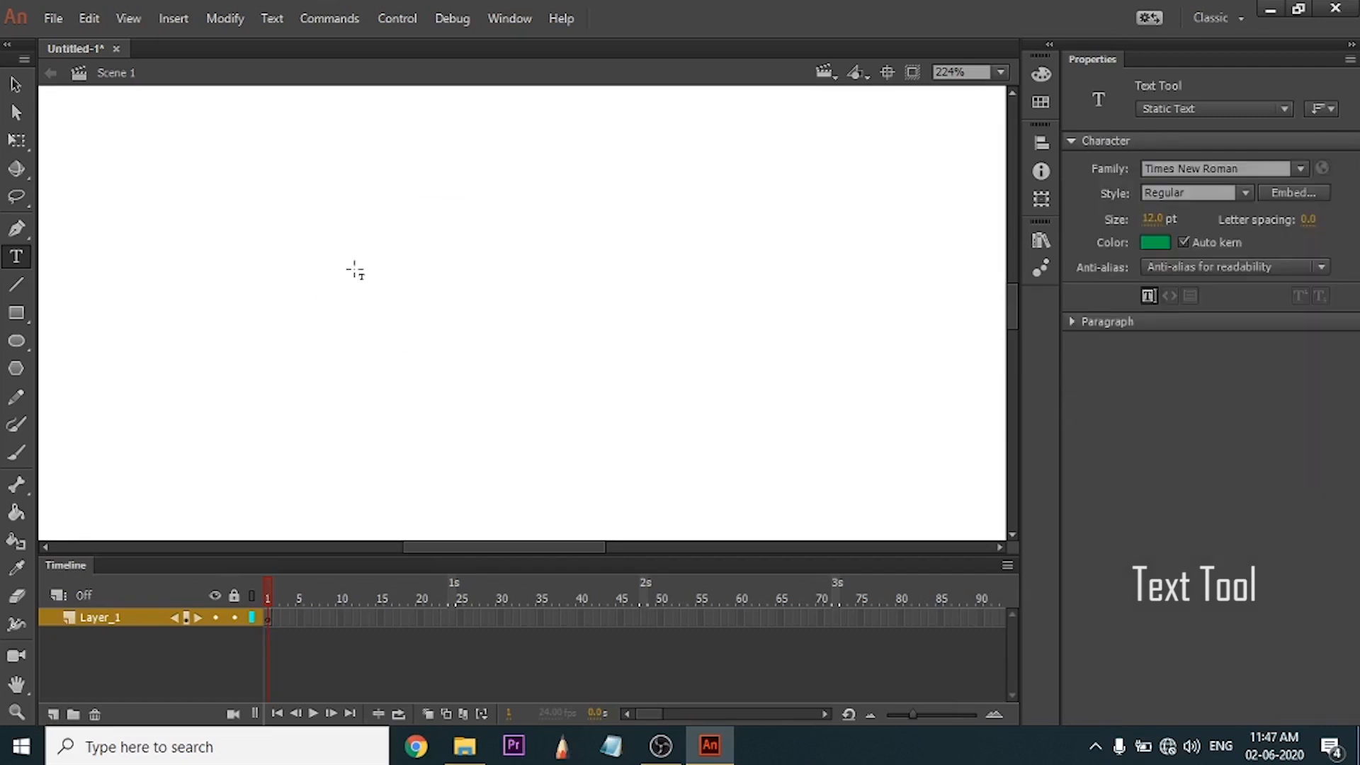
Add an auto-expanding static text line on the empty stage reading "hassdfjsdhgfh".
{"action": "left_click", "coordinate": [352, 232]}
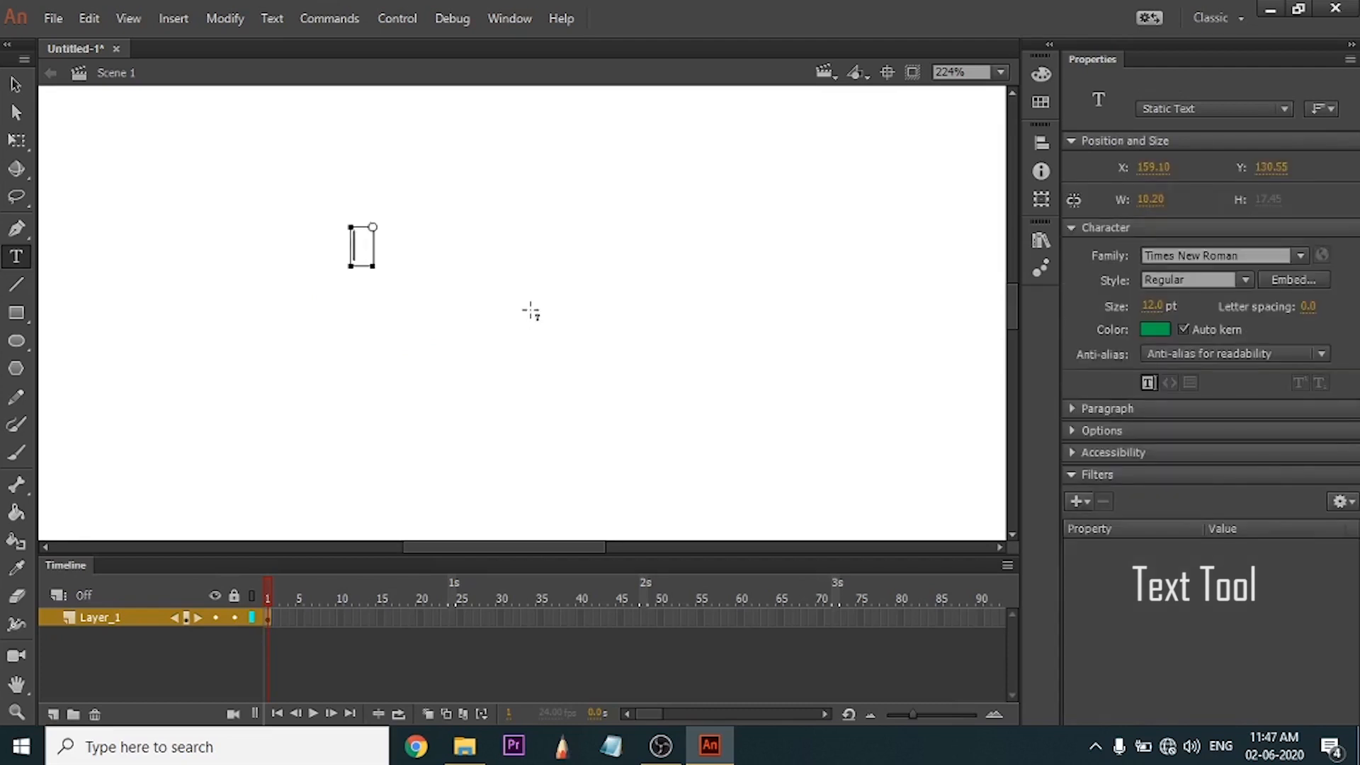
{"action": "type", "text": "hasgdjygdfbsjdf"}
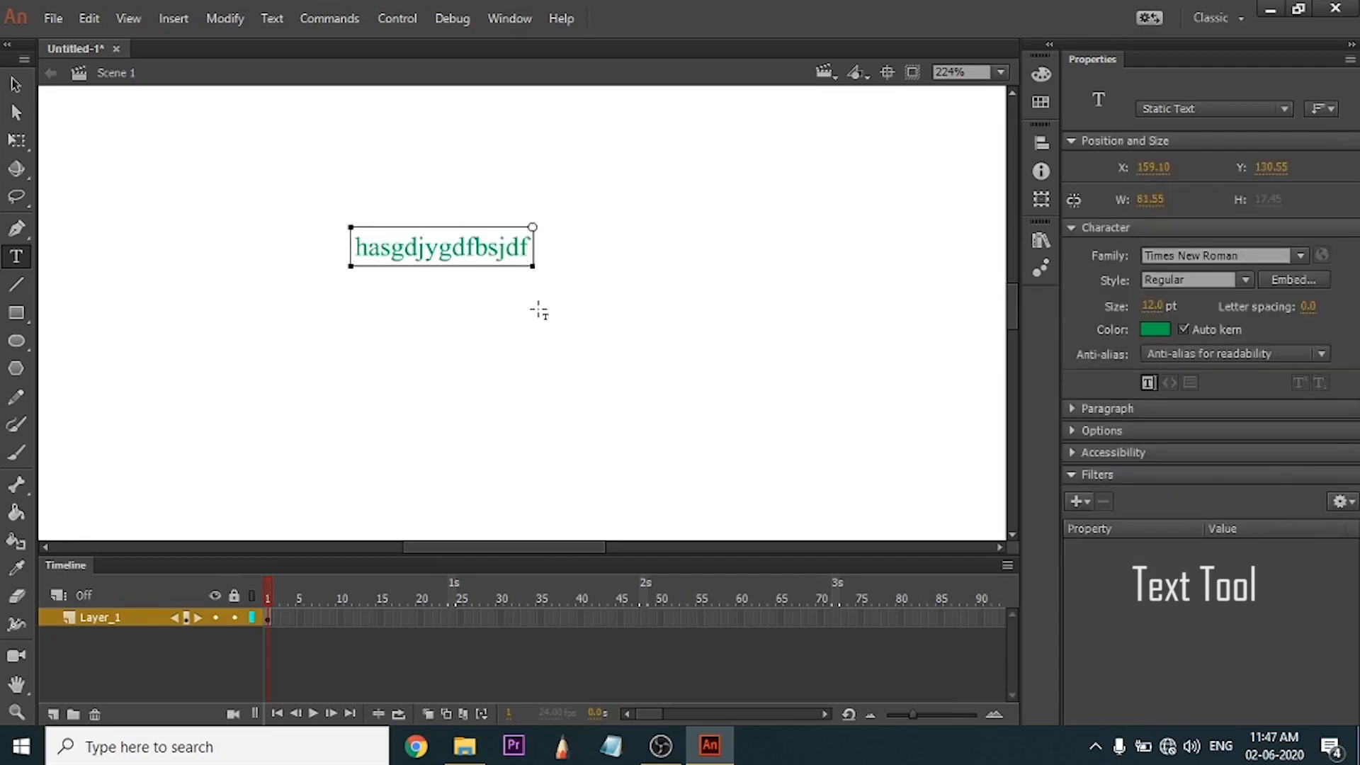
{"action": "key", "text": "BackSpace"}
{"action": "key", "text": "BackSpace"}
{"action": "key", "text": "BackSpace"}
{"action": "key", "text": "BackSpace"}
{"action": "key", "text": "BackSpace"}
{"action": "key", "text": "BackSpace"}
{"action": "key", "text": "BackSpace"}
{"action": "key", "text": "BackSpace"}
{"action": "key", "text": "BackSpace"}
{"action": "key", "text": "BackSpace"}
{"action": "key", "text": "BackSpace"}
{"action": "key", "text": "BackSpace"}
{"action": "type", "text": "sdfjsdhgfh"}
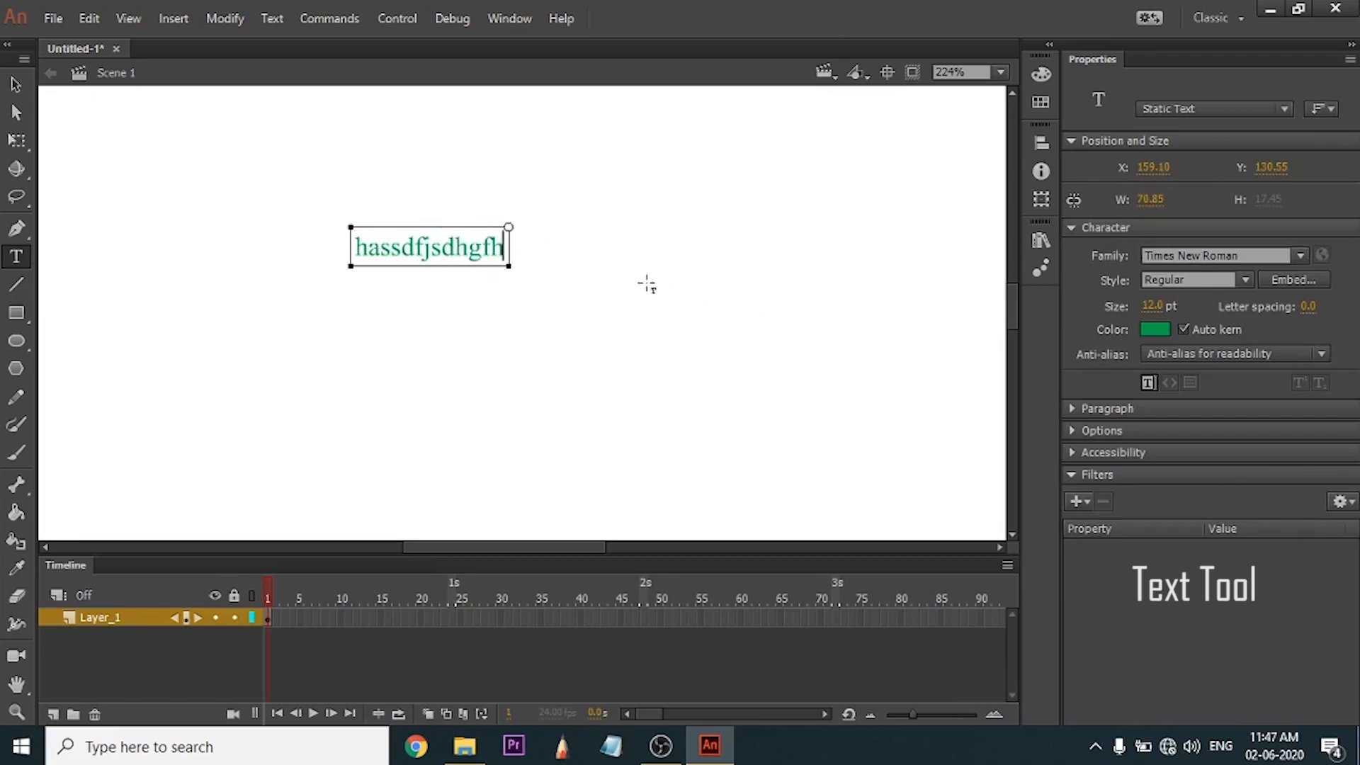
Set the text "hassdfjsdhgfh" to size 29 pt and its font family to Yu Gothic UI.
{"action": "left_click", "coordinate": [1073, 140]}
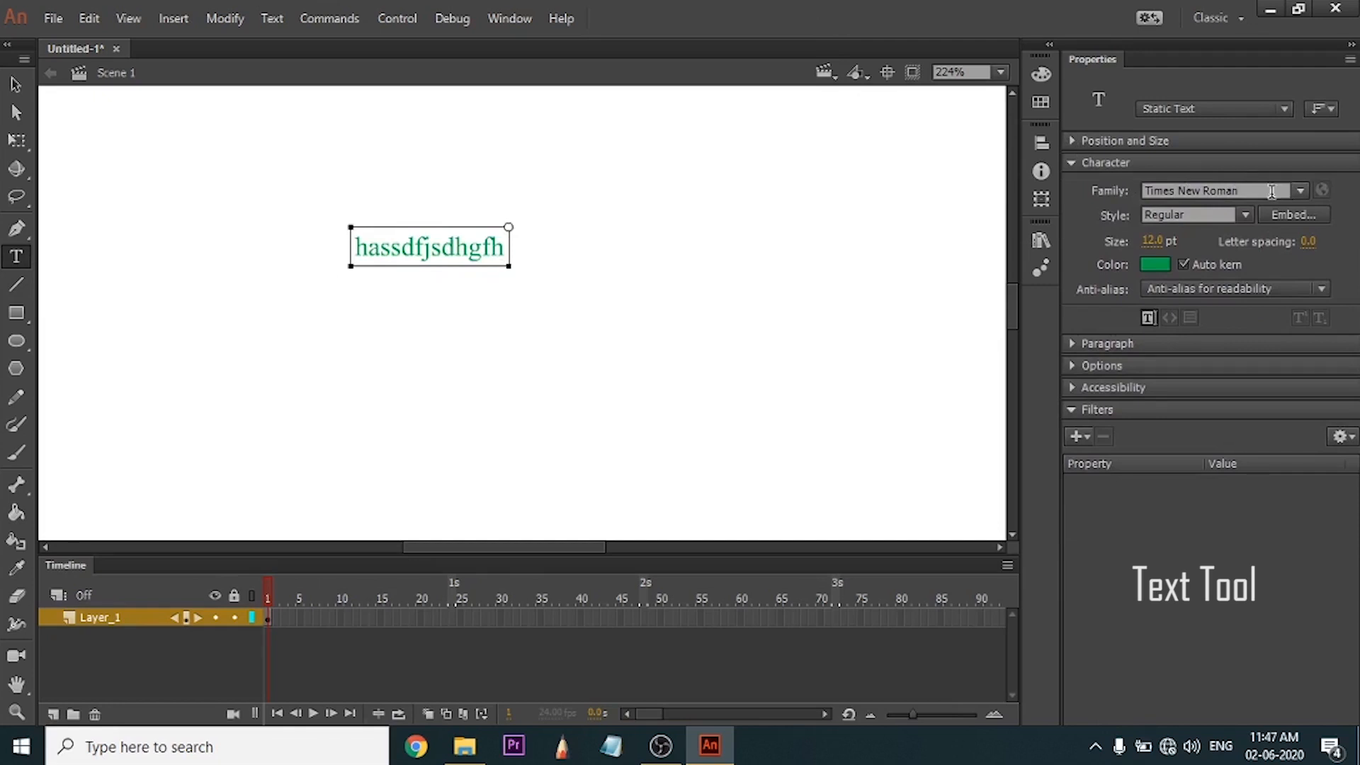
{"action": "left_click_drag", "start_coordinate": [1159, 246], "coordinate": [1203, 248]}
{"action": "key", "text": "ctrl+a"}
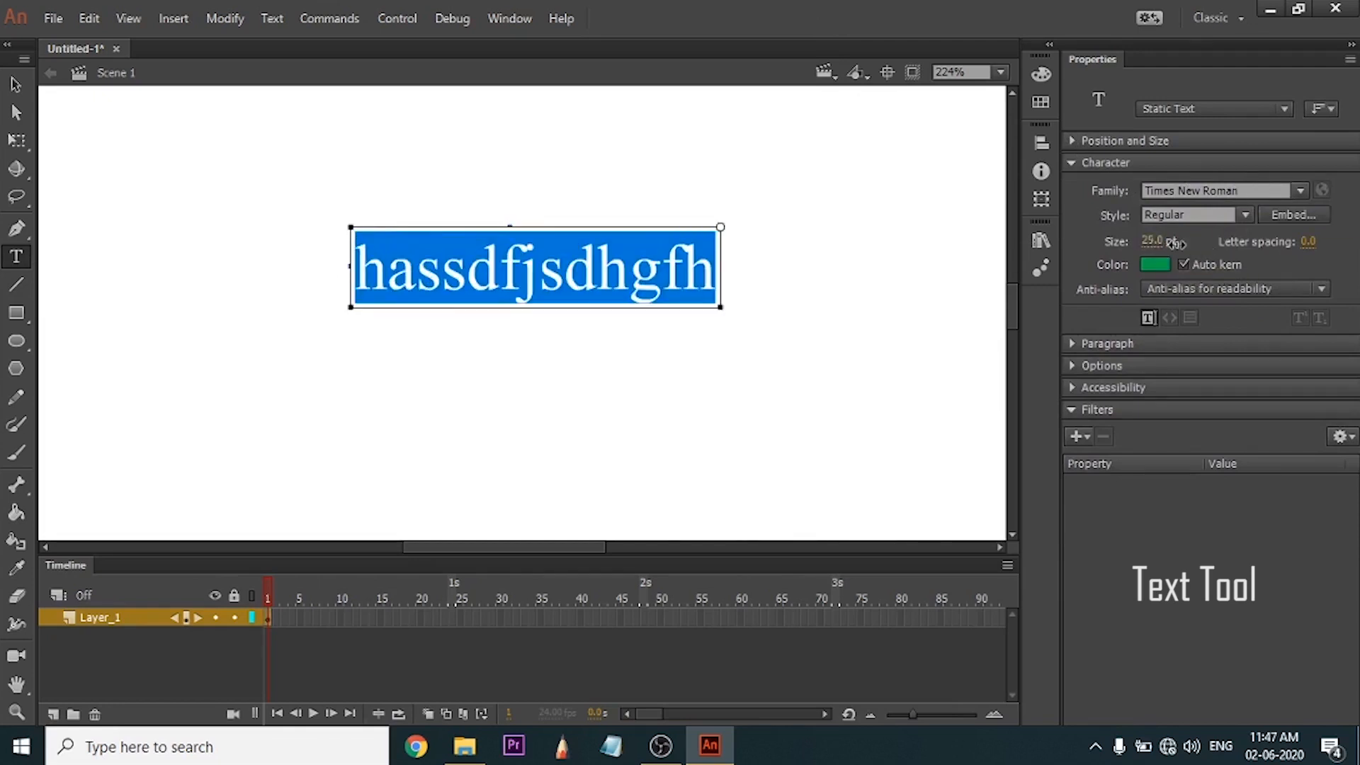
{"action": "left_click", "coordinate": [1301, 190]}
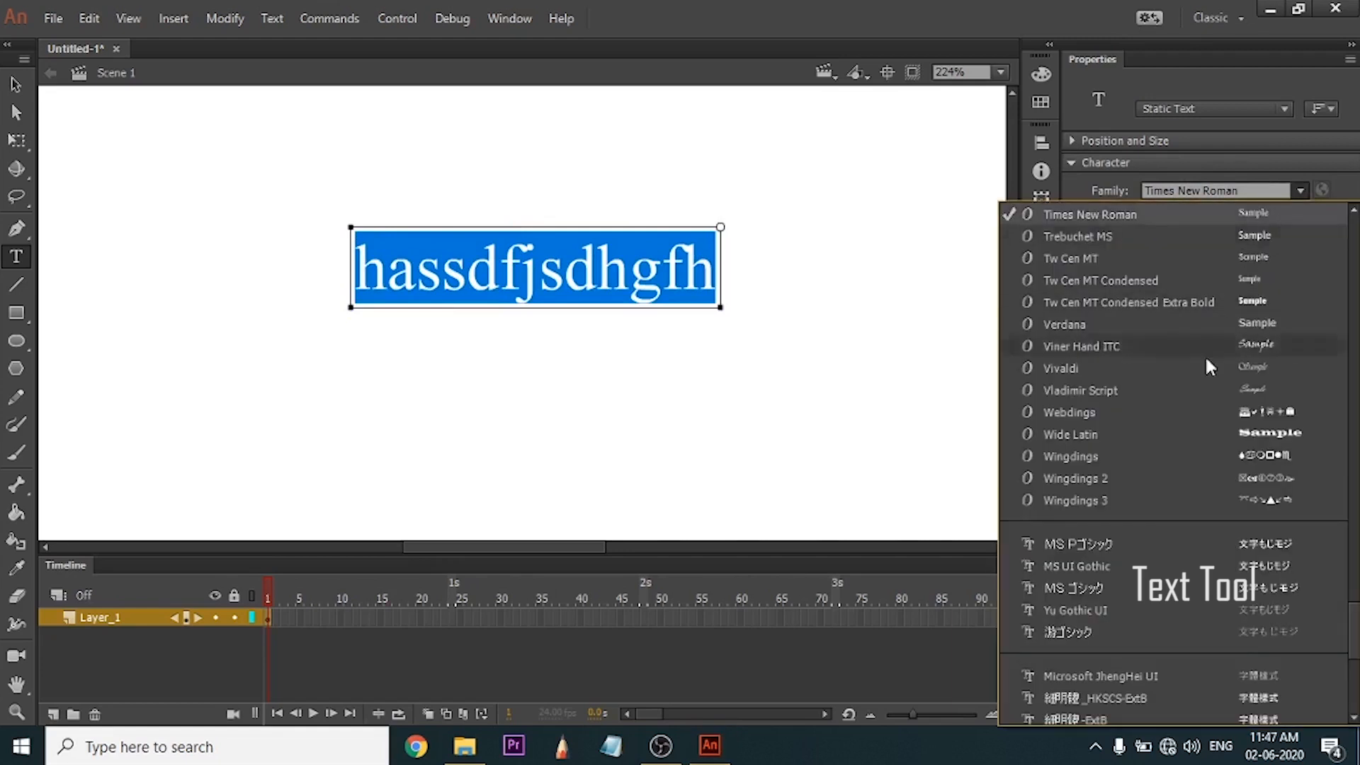
{"action": "left_click", "coordinate": [1205, 355]}
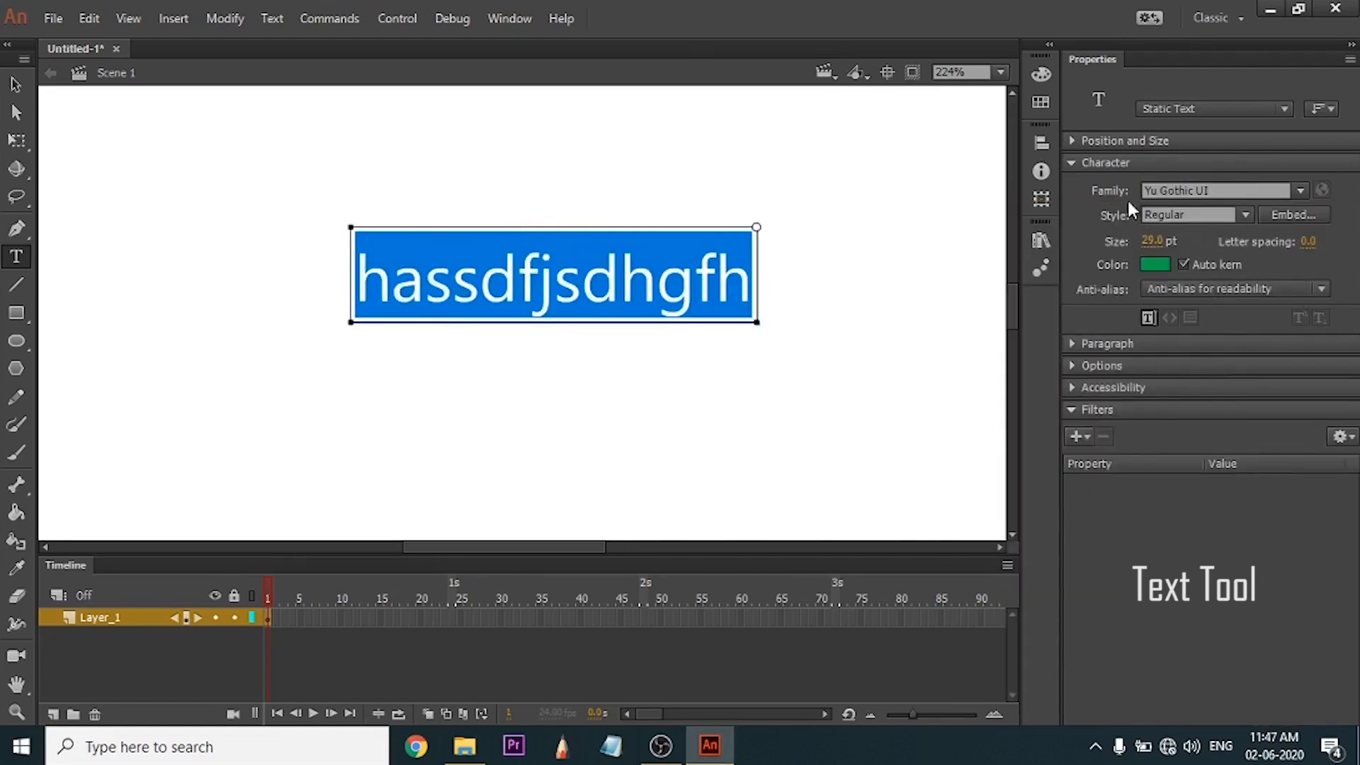
Reveal the paragraph settings and the link options of the selected text.
{"action": "left_click", "coordinate": [1073, 343]}
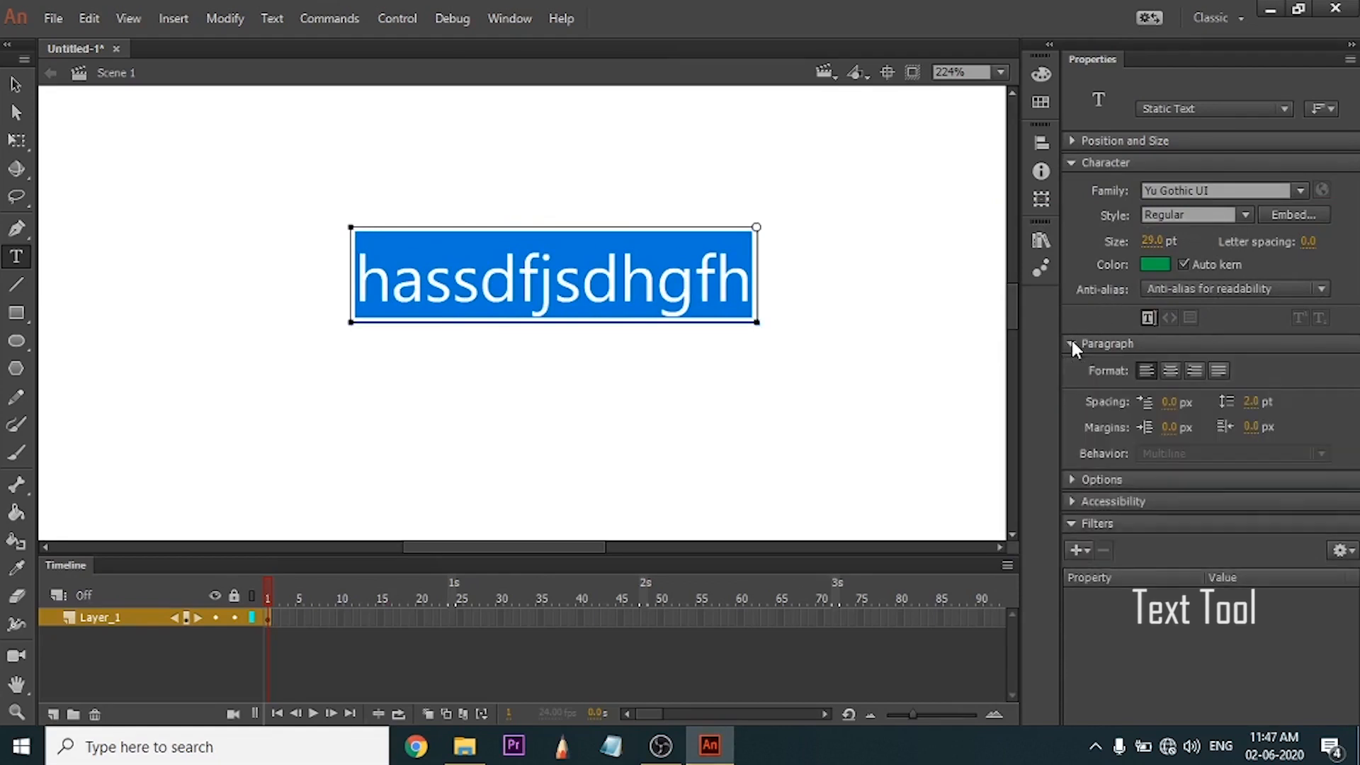
{"action": "left_click", "coordinate": [1074, 479]}
{"action": "left_click", "coordinate": [1171, 501]}
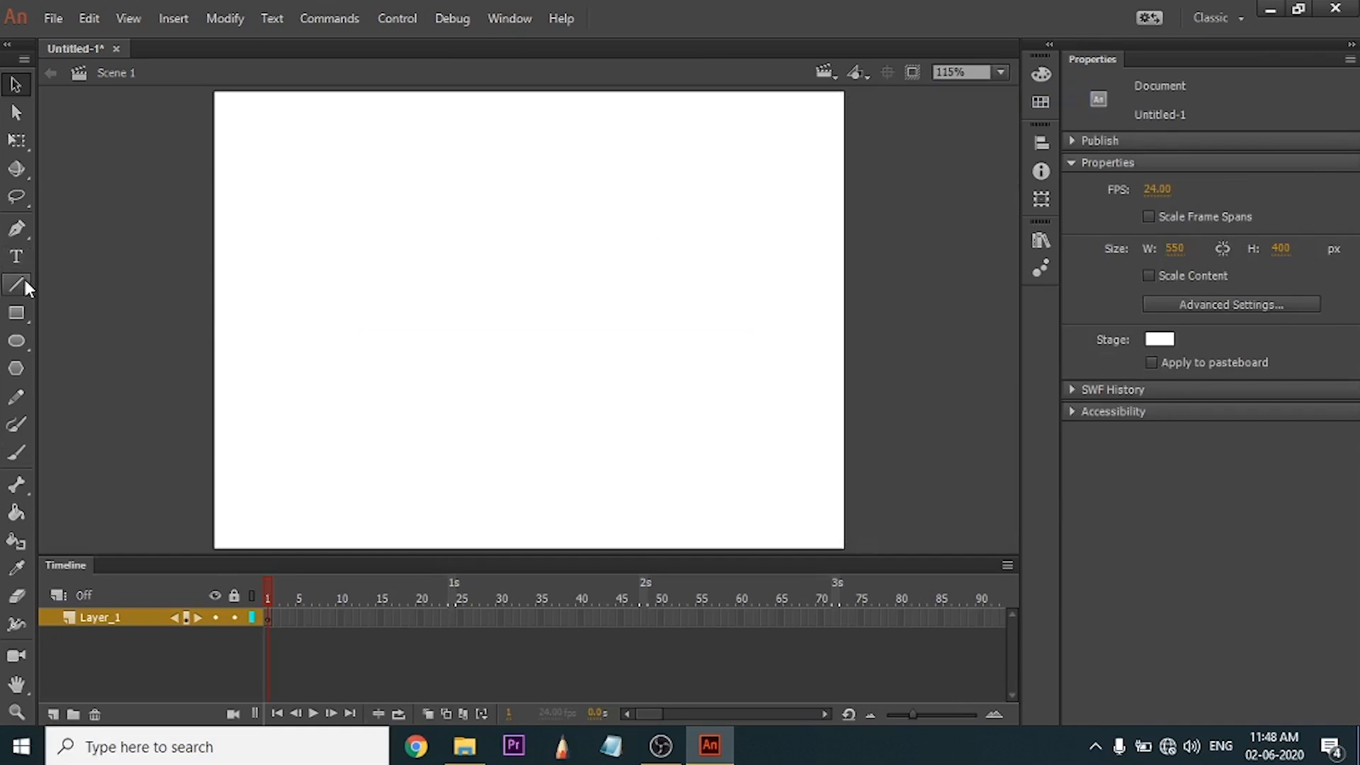
Draw a horizontal blue line across the middle of the empty stage with the Line tool and select it.
{"action": "left_click", "coordinate": [25, 282]}
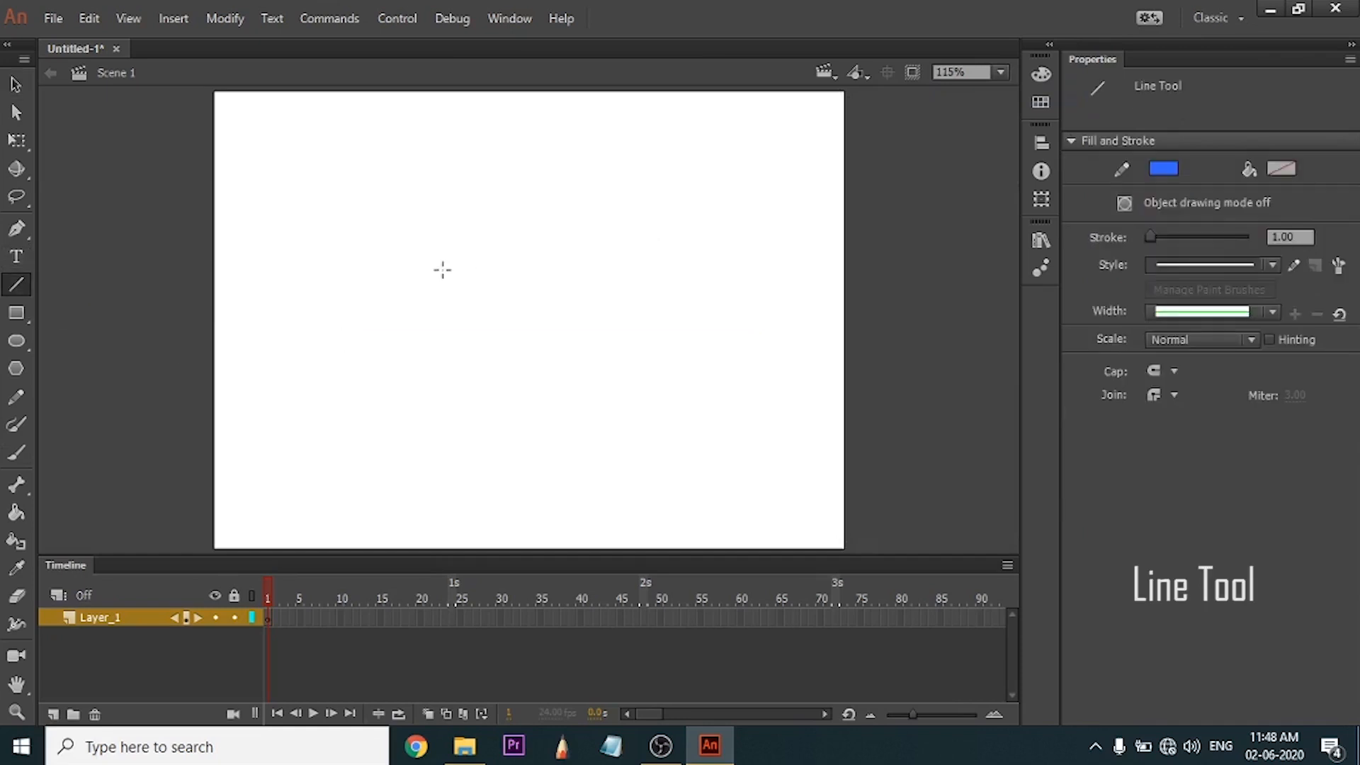
{"action": "left_click_drag", "start_coordinate": [344, 304], "coordinate": [707, 303]}
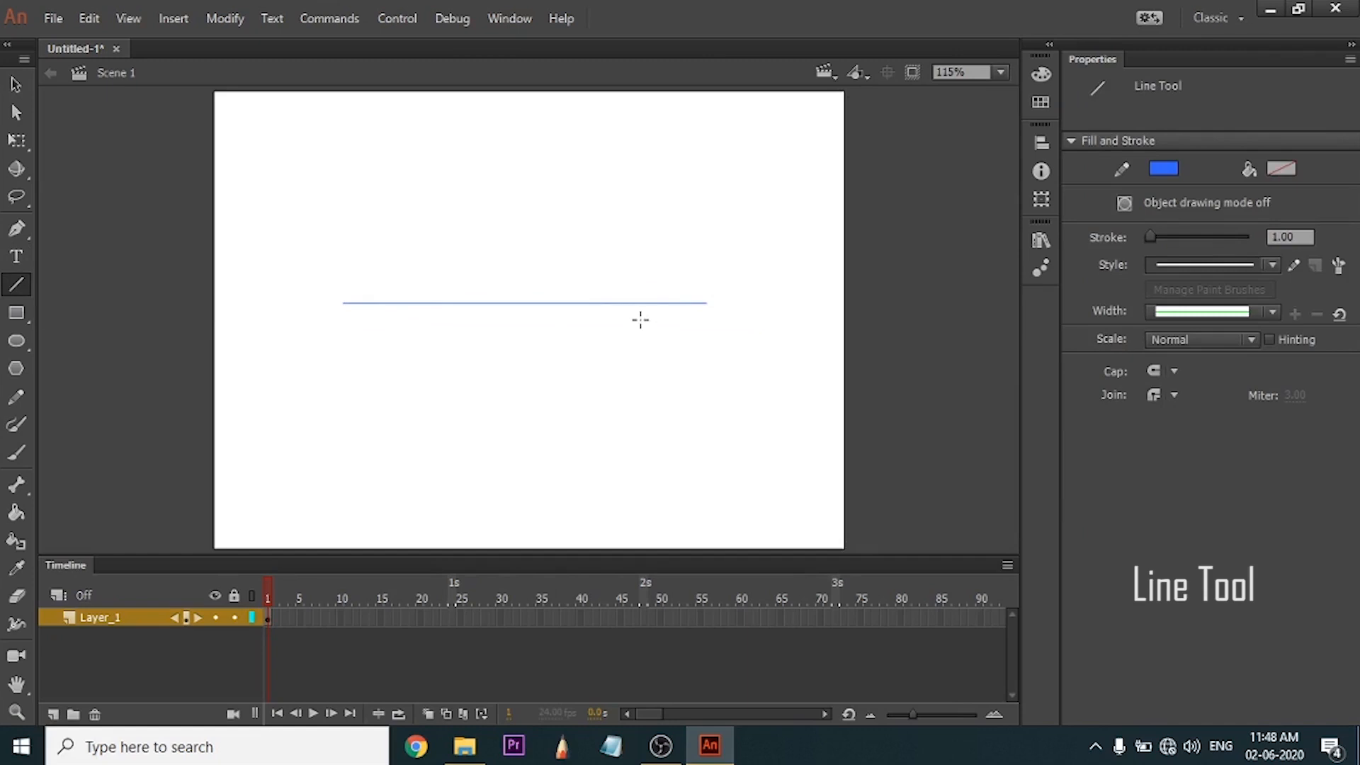
{"action": "key", "text": "v"}
{"action": "left_click_drag", "start_coordinate": [772, 247], "coordinate": [253, 389]}
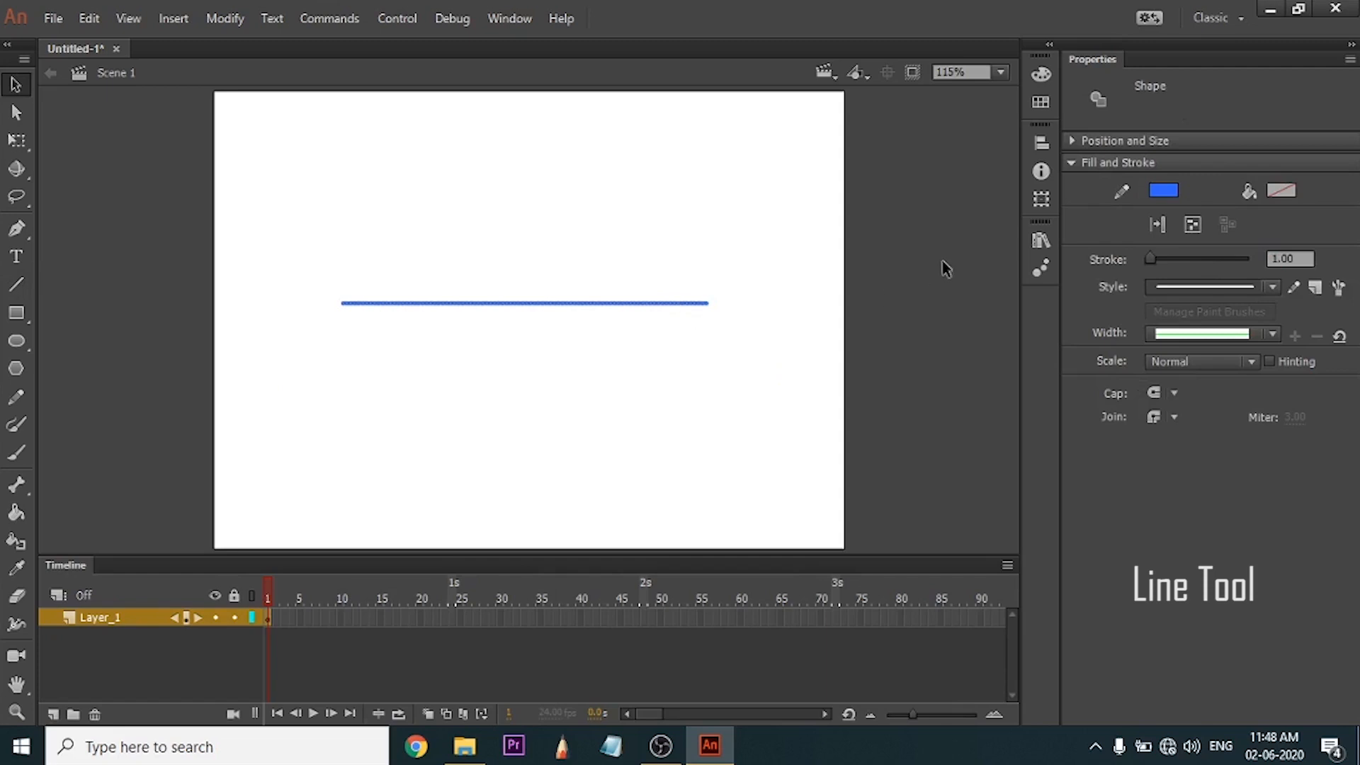
Try #009966 as the line's stroke colour, change it to light green, and thicken the stroke to 51.45.
{"action": "left_click", "coordinate": [1164, 190]}
{"action": "left_click", "coordinate": [1089, 350]}
{"action": "left_click", "coordinate": [1164, 190]}
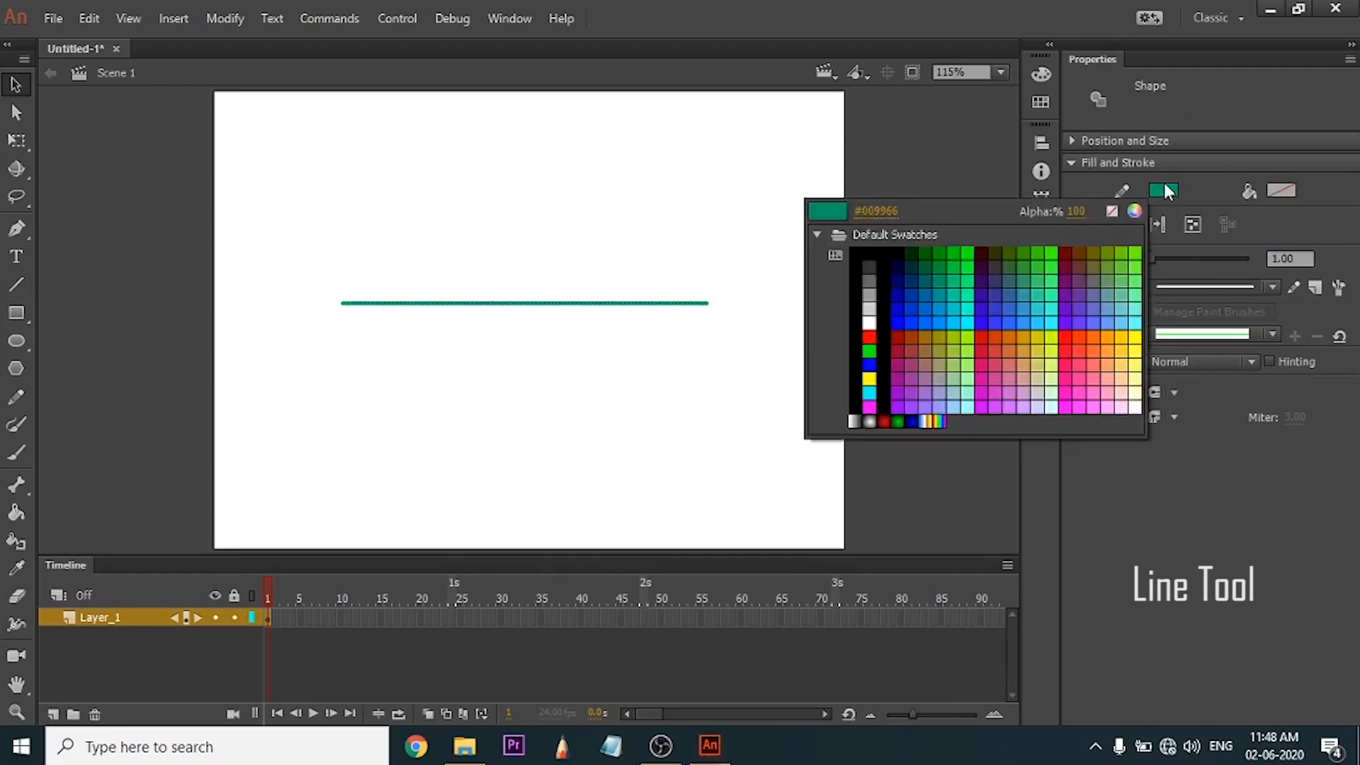
{"action": "left_click", "coordinate": [1112, 419]}
{"action": "left_click_drag", "start_coordinate": [1150, 261], "coordinate": [1176, 261]}
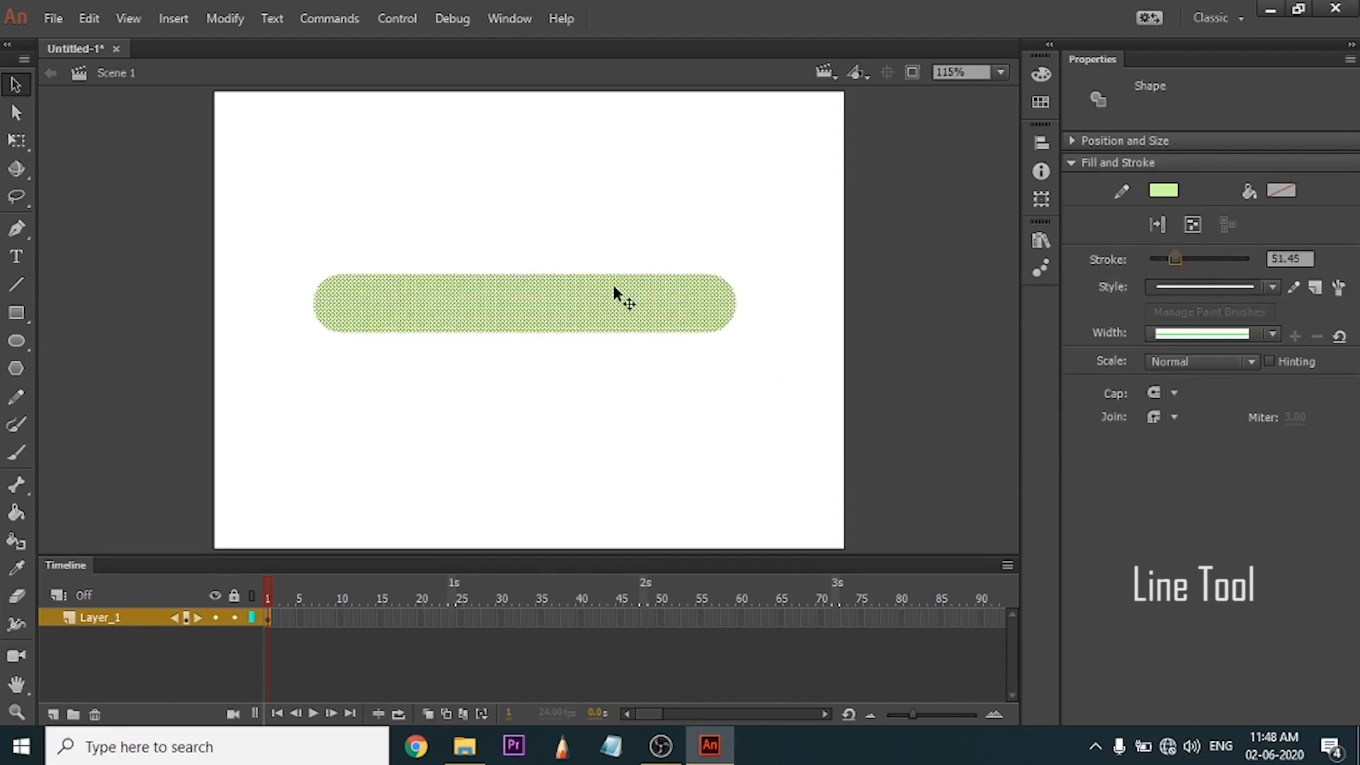
{"action": "left_click", "coordinate": [779, 417]}
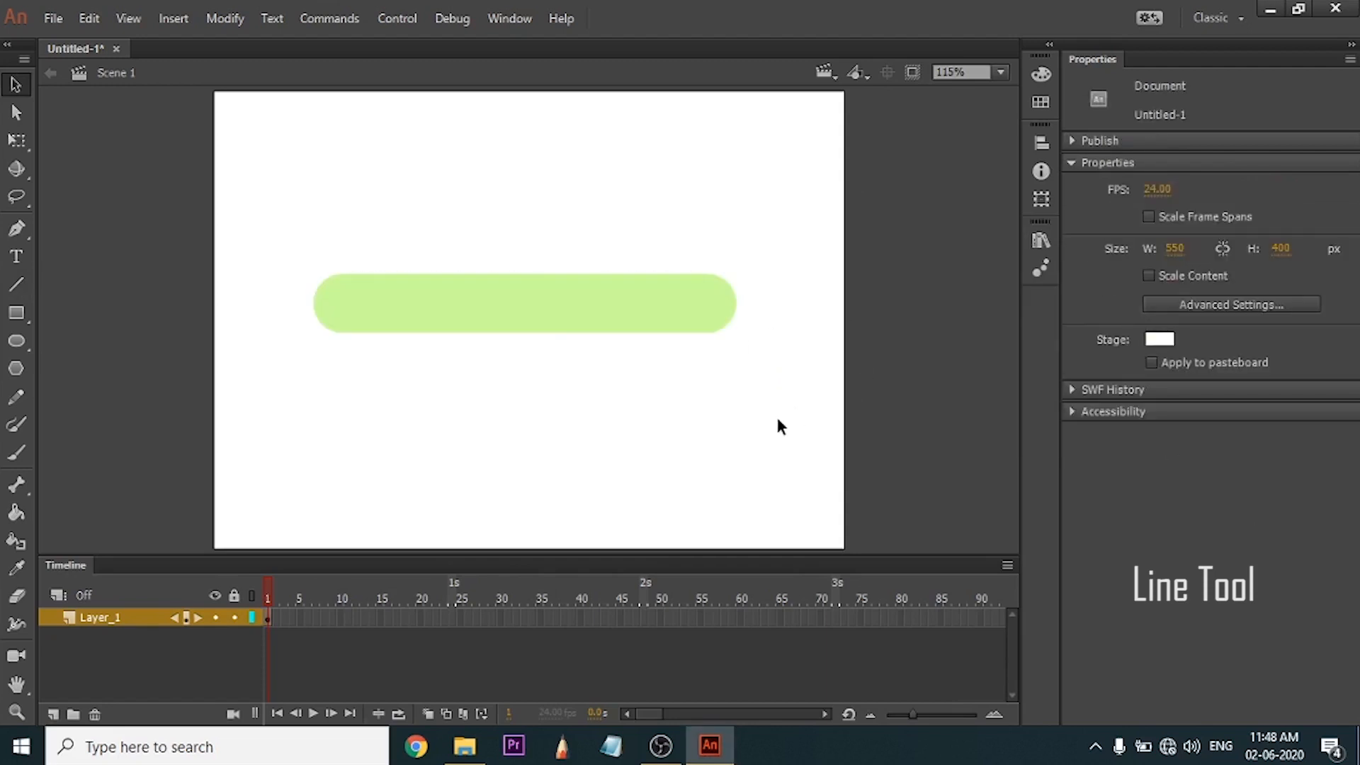
Give the thick line a dashed stroke style and reduce its stroke thickness.
{"action": "left_click", "coordinate": [555, 314]}
{"action": "left_click", "coordinate": [1188, 288]}
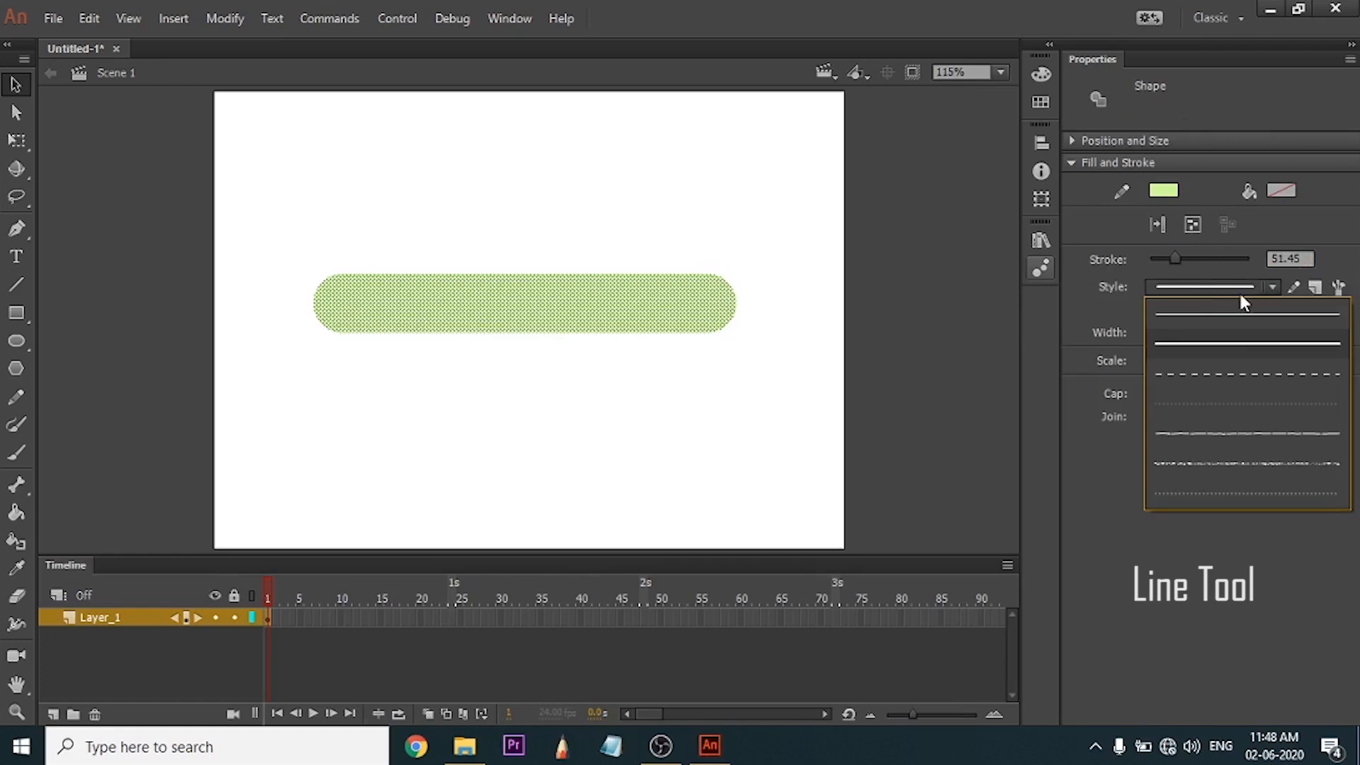
{"action": "left_click", "coordinate": [1242, 376]}
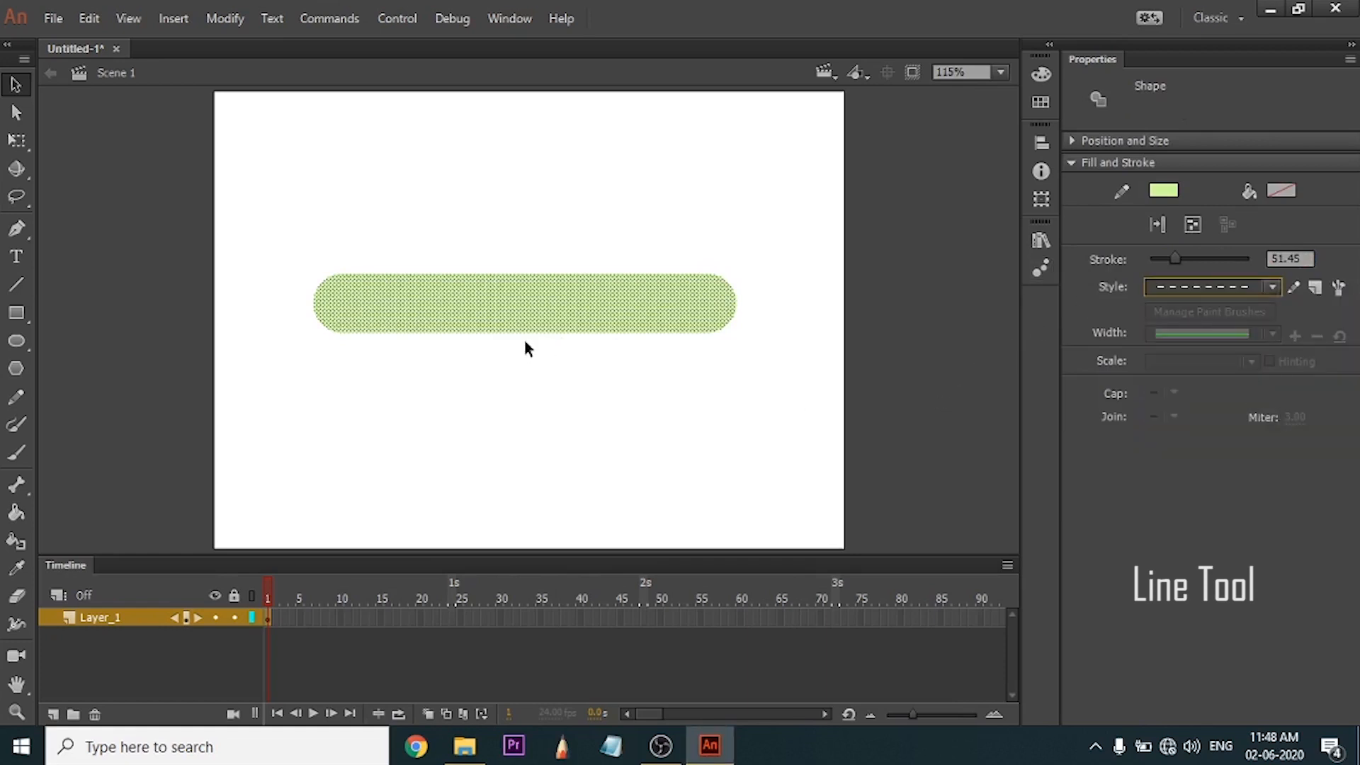
{"action": "left_click_drag", "start_coordinate": [1176, 260], "coordinate": [1150, 253]}
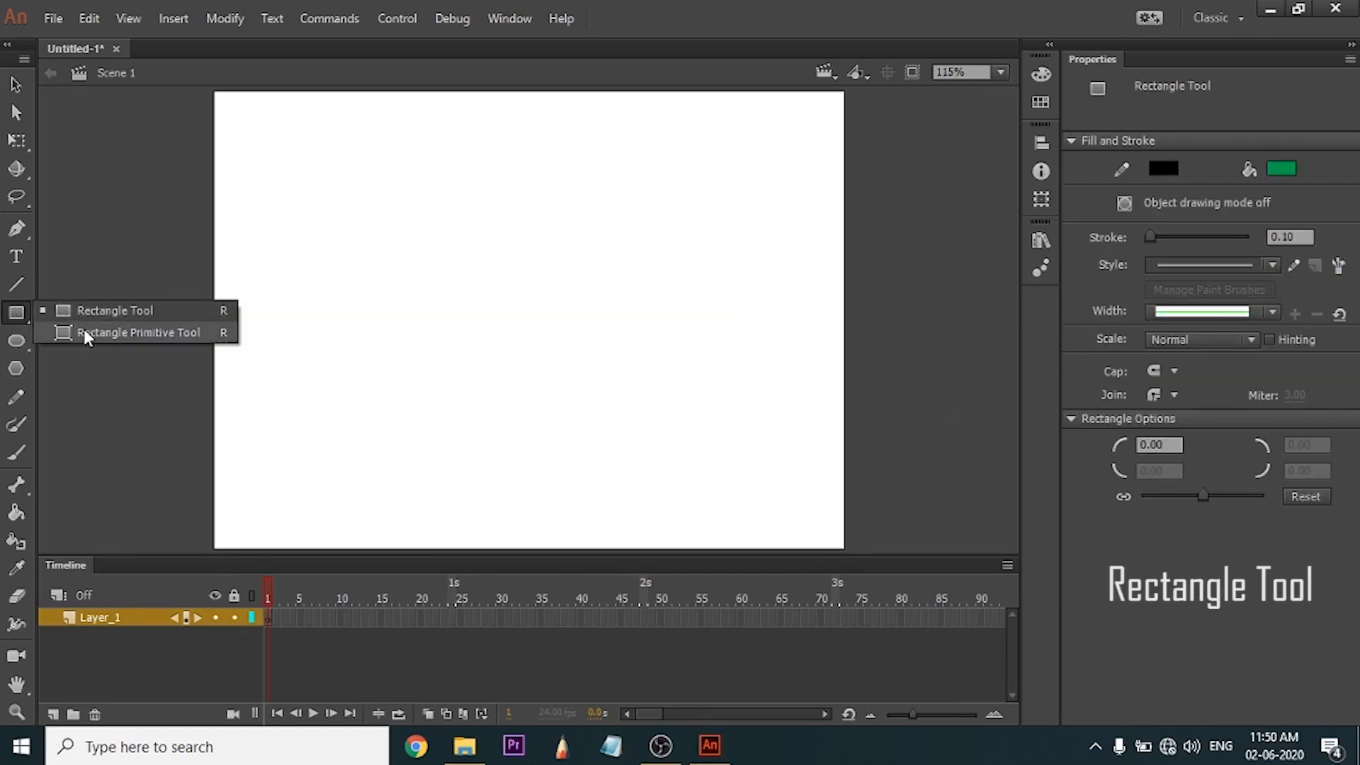
Try a freeform rectangle and a square with the Rectangle tool, leaving one green square in the stage's left half.
{"action": "left_click", "coordinate": [91, 312]}
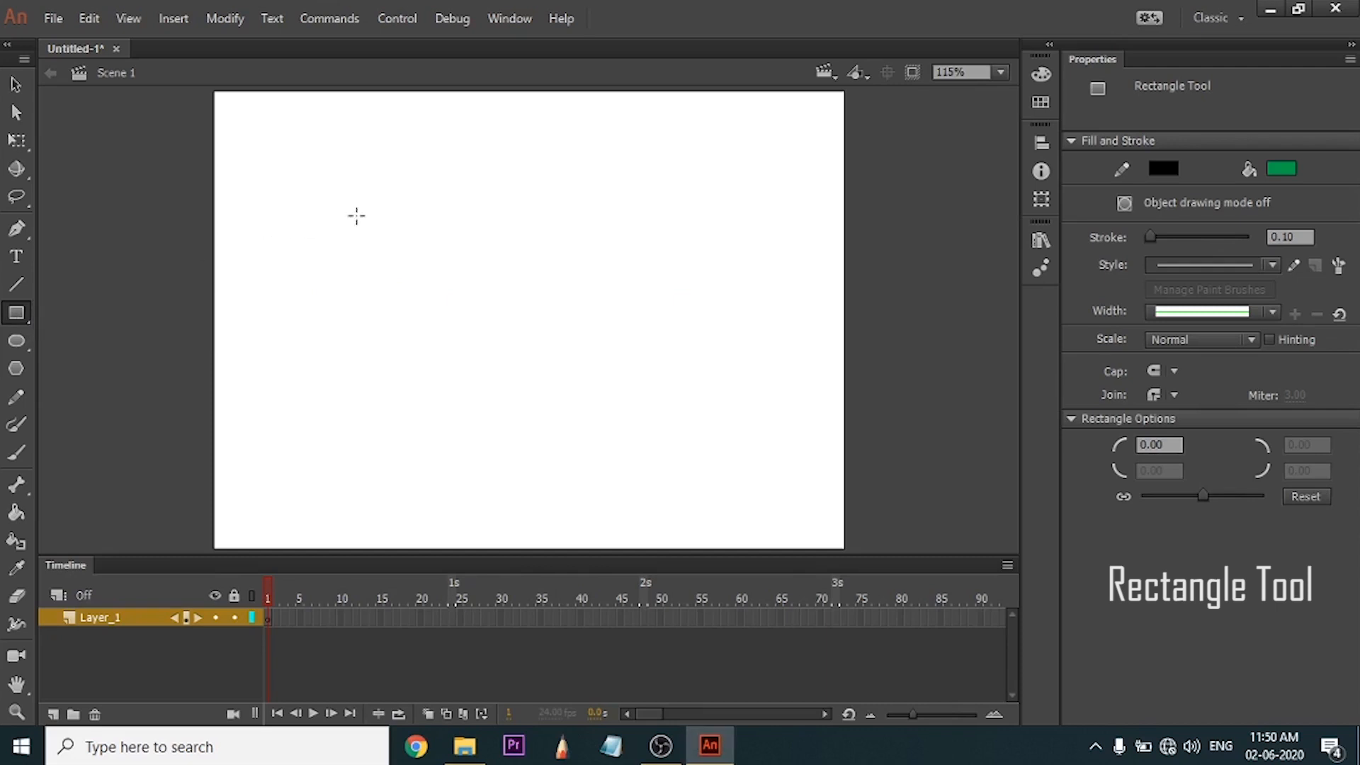
{"action": "mouse_move", "coordinate": [295, 213]}
{"action": "left_mouse_down"}
{"action": "mouse_move", "coordinate": [435, 353]}
{"action": "mouse_move", "coordinate": [463, 340]}
{"action": "left_mouse_up"}
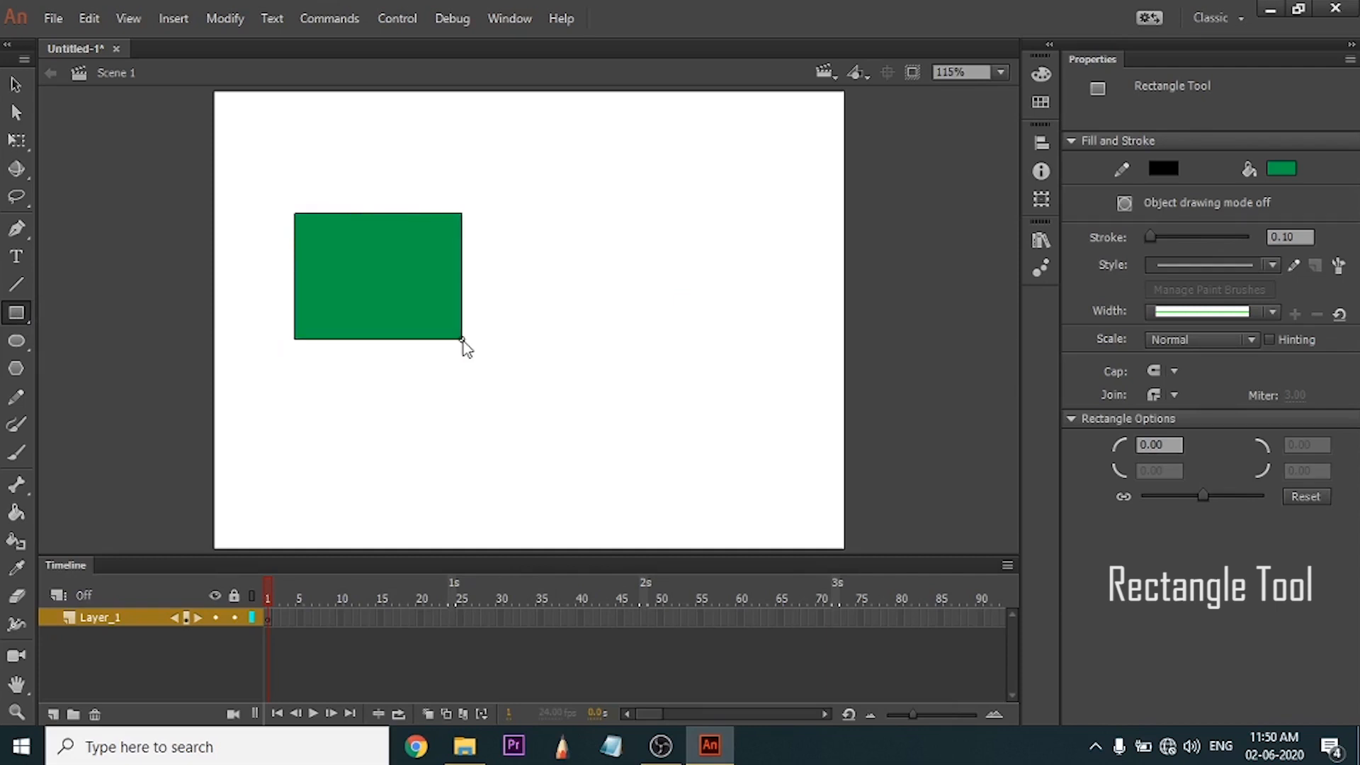
{"action": "mouse_move", "coordinate": [462, 339]}
{"action": "left_mouse_down"}
{"action": "mouse_move", "coordinate": [457, 308]}
{"action": "mouse_move", "coordinate": [468, 363]}
{"action": "mouse_move", "coordinate": [395, 258]}
{"action": "mouse_move", "coordinate": [418, 288]}
{"action": "mouse_move", "coordinate": [320, 203]}
{"action": "mouse_move", "coordinate": [399, 356]}
{"action": "left_mouse_up"}
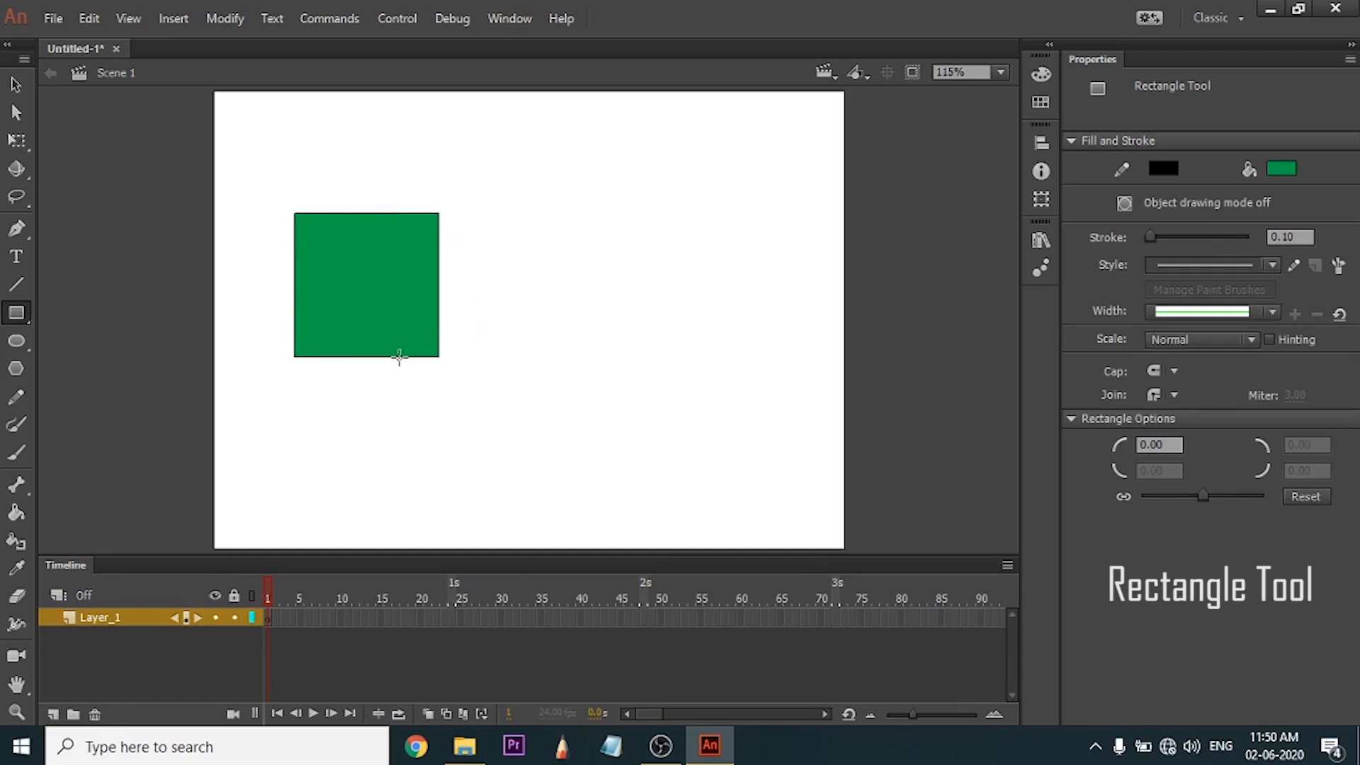
{"action": "mouse_move", "coordinate": [399, 357]}
{"action": "left_mouse_down"}
{"action": "mouse_move", "coordinate": [435, 368]}
{"action": "mouse_move", "coordinate": [320, 258]}
{"action": "left_mouse_up"}
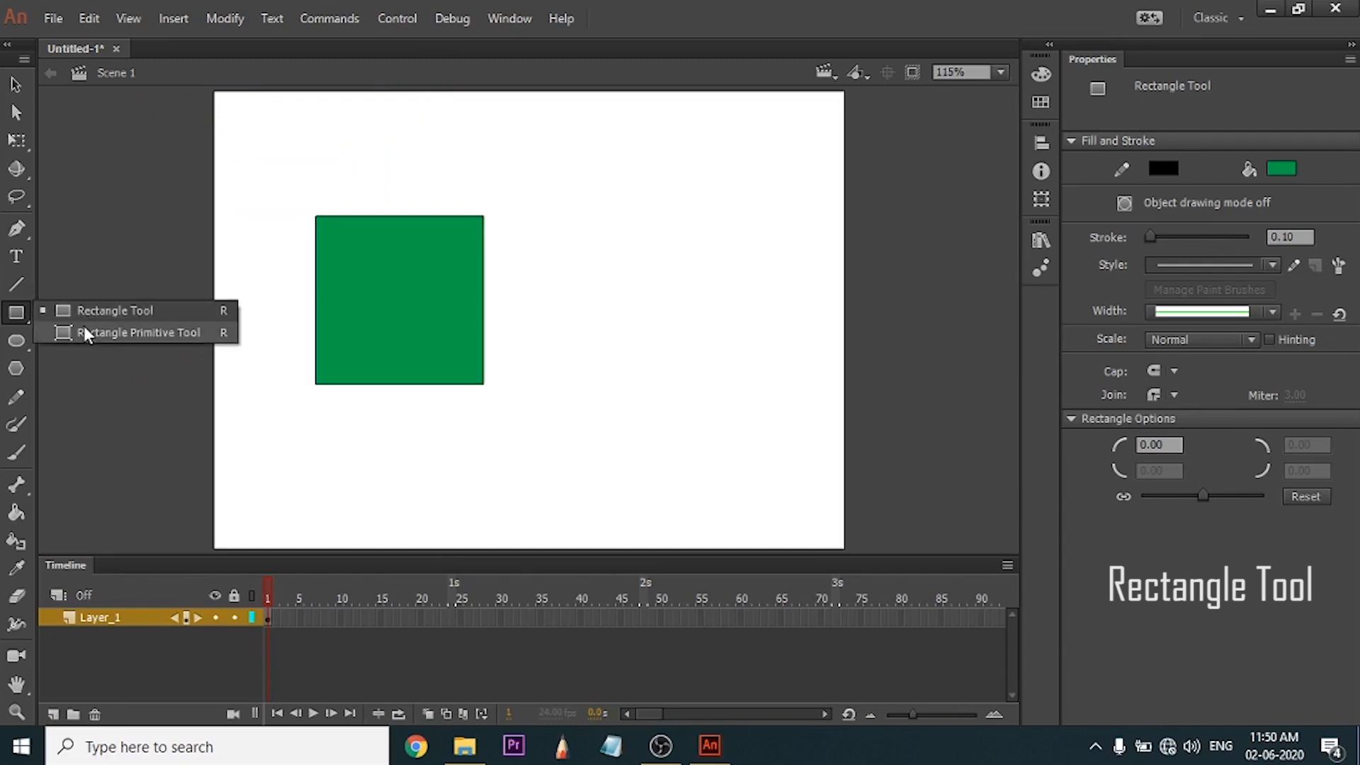
Draw a matching green square beside the first one with the Rectangle Primitive tool and deselect everything.
{"action": "left_click", "coordinate": [127, 333]}
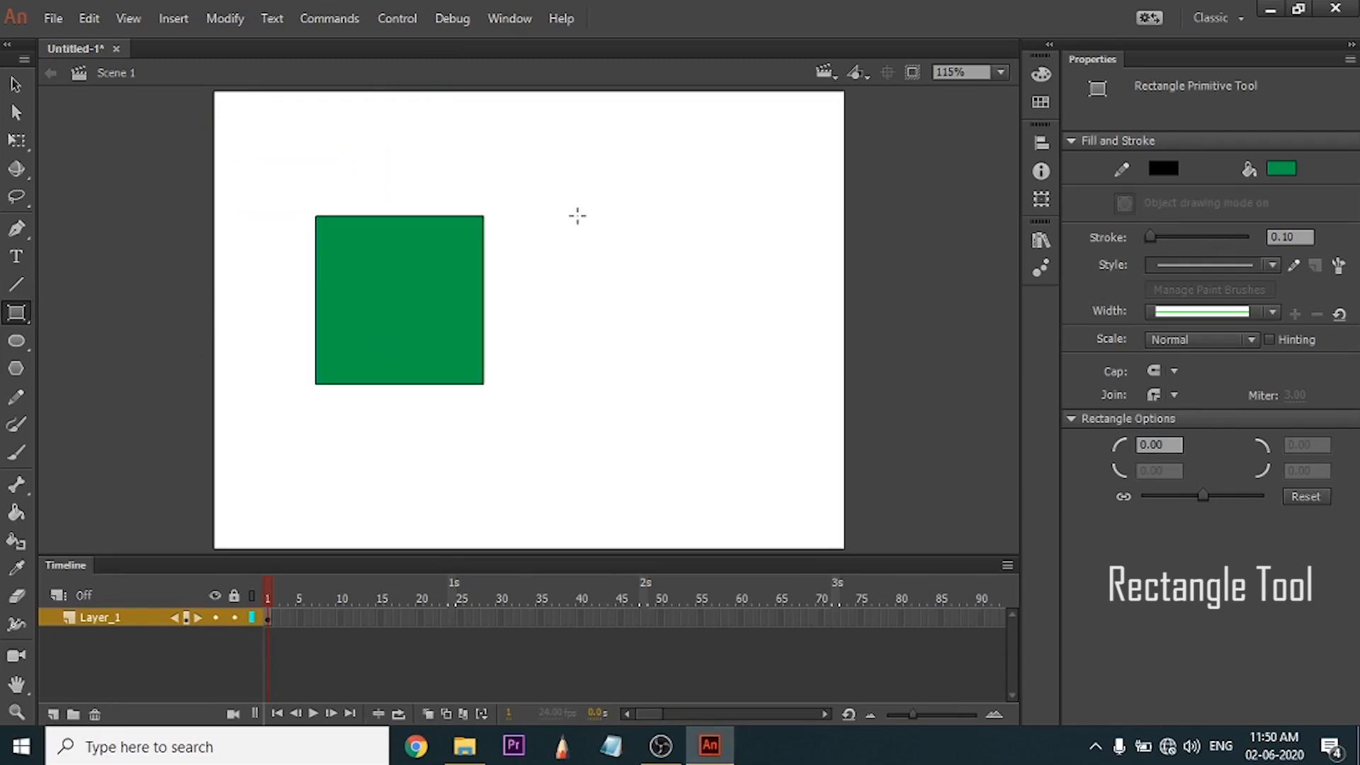
{"action": "left_click_drag", "start_coordinate": [577, 216], "coordinate": [748, 386]}
{"action": "key", "text": "v"}
{"action": "left_click", "coordinate": [557, 462]}
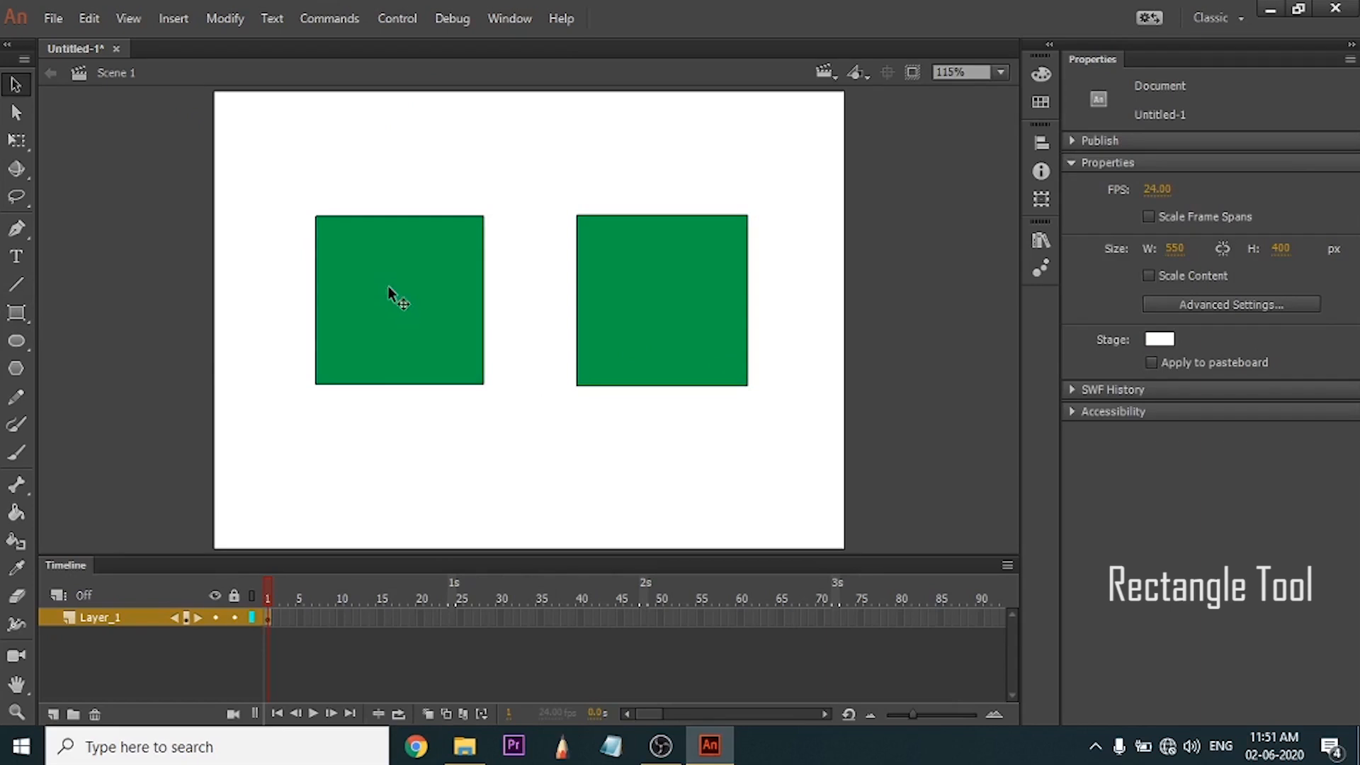
Move the green fill of the ordinary square up and to the left, away from its outline.
{"action": "left_click", "coordinate": [376, 301]}
{"action": "left_click_drag", "start_coordinate": [376, 301], "coordinate": [377, 264]}
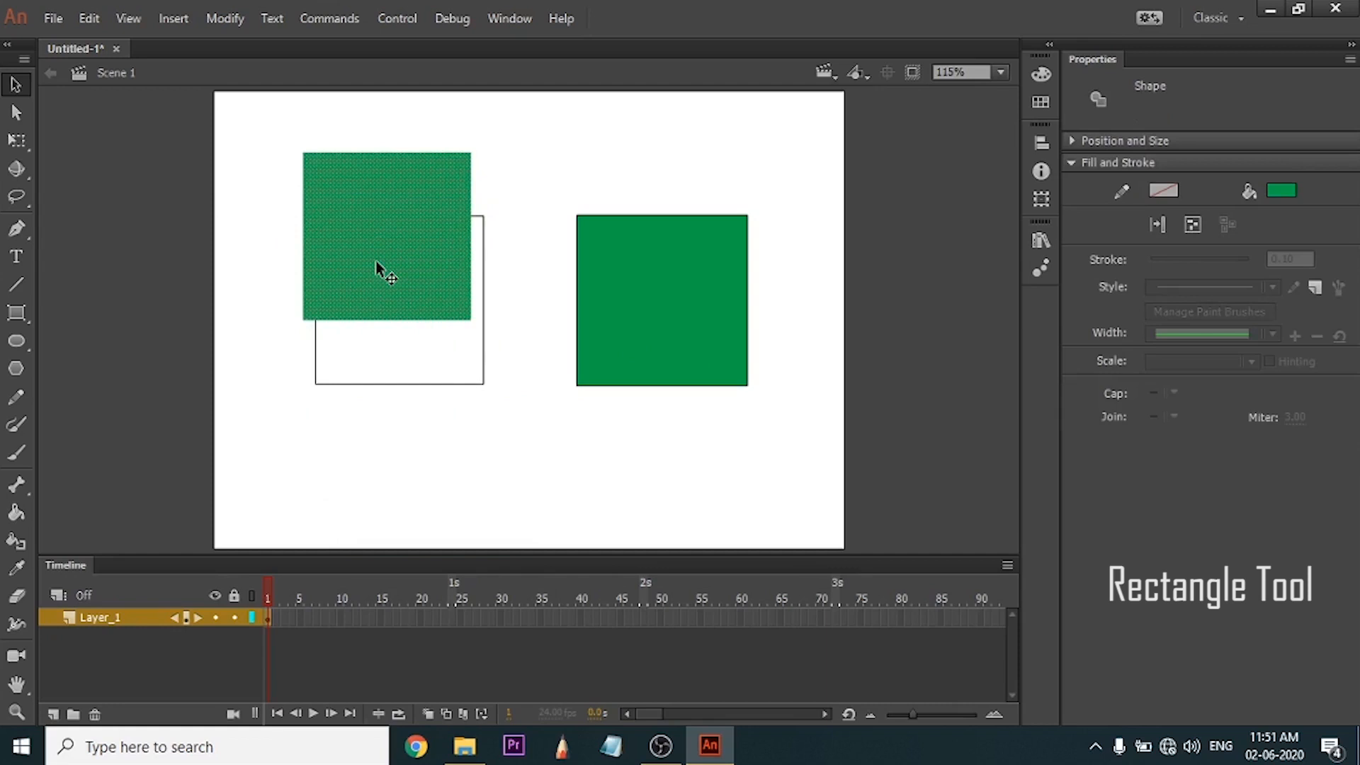
{"action": "left_click_drag", "start_coordinate": [385, 234], "coordinate": [405, 281]}
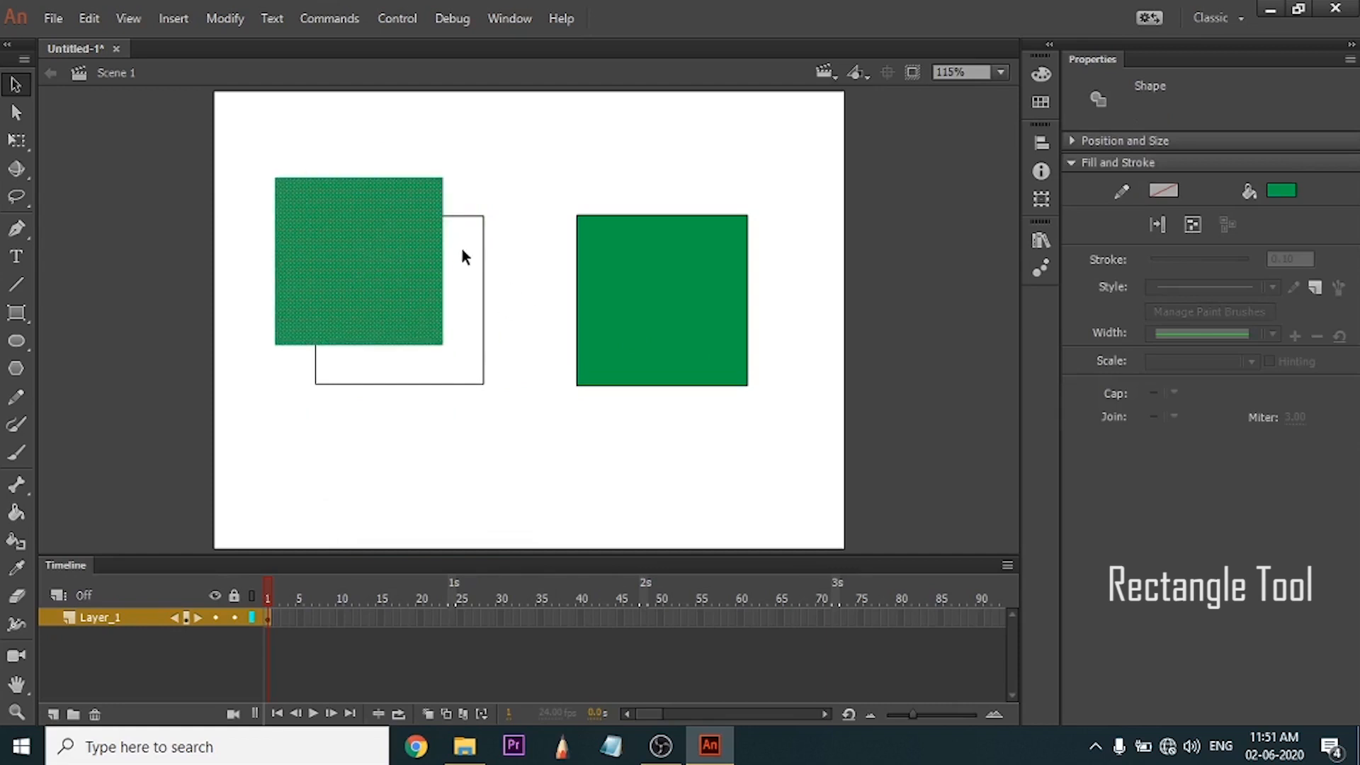
Try moving the outline's right edge outward and bending its top edge upward, and undo these outline edits.
{"action": "left_click", "coordinate": [478, 281]}
{"action": "left_click", "coordinate": [485, 295]}
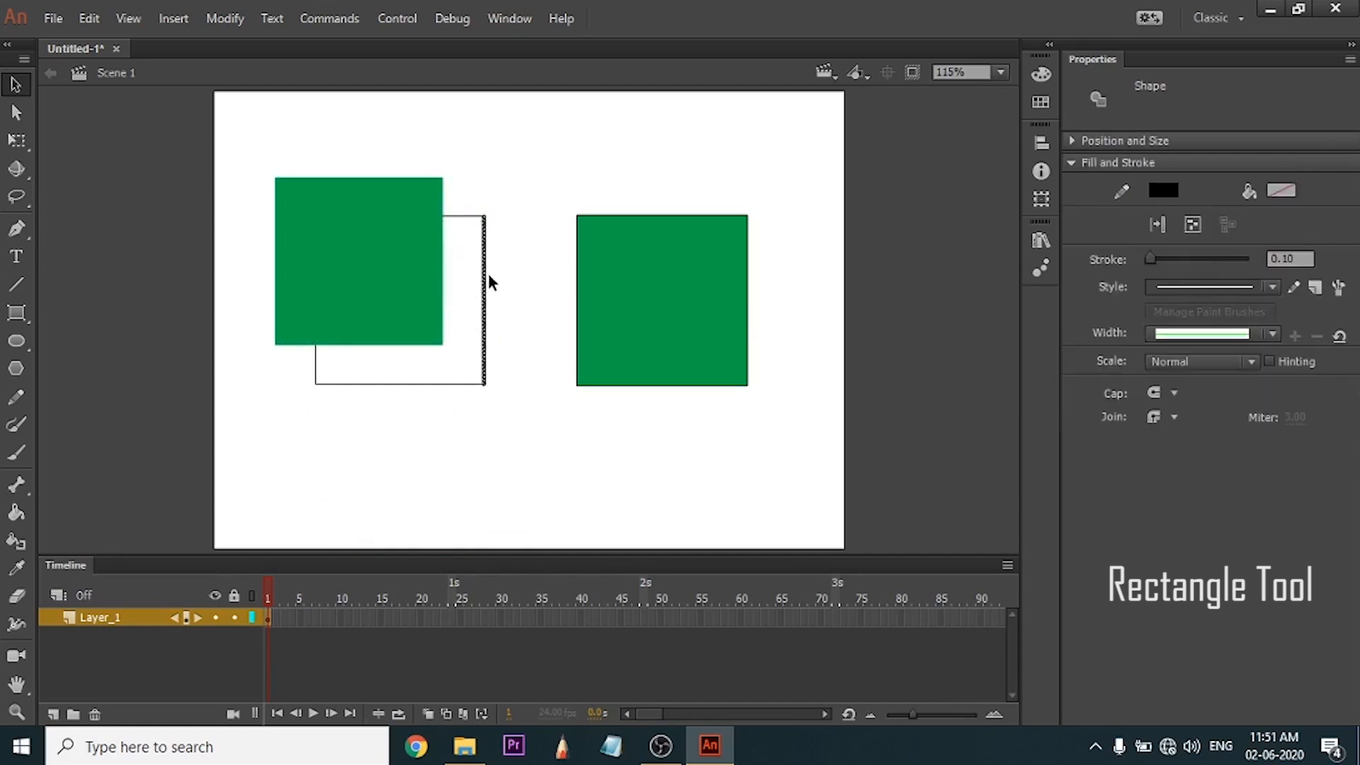
{"action": "left_click_drag", "start_coordinate": [489, 282], "coordinate": [522, 298]}
{"action": "left_click_drag", "start_coordinate": [469, 216], "coordinate": [486, 191]}
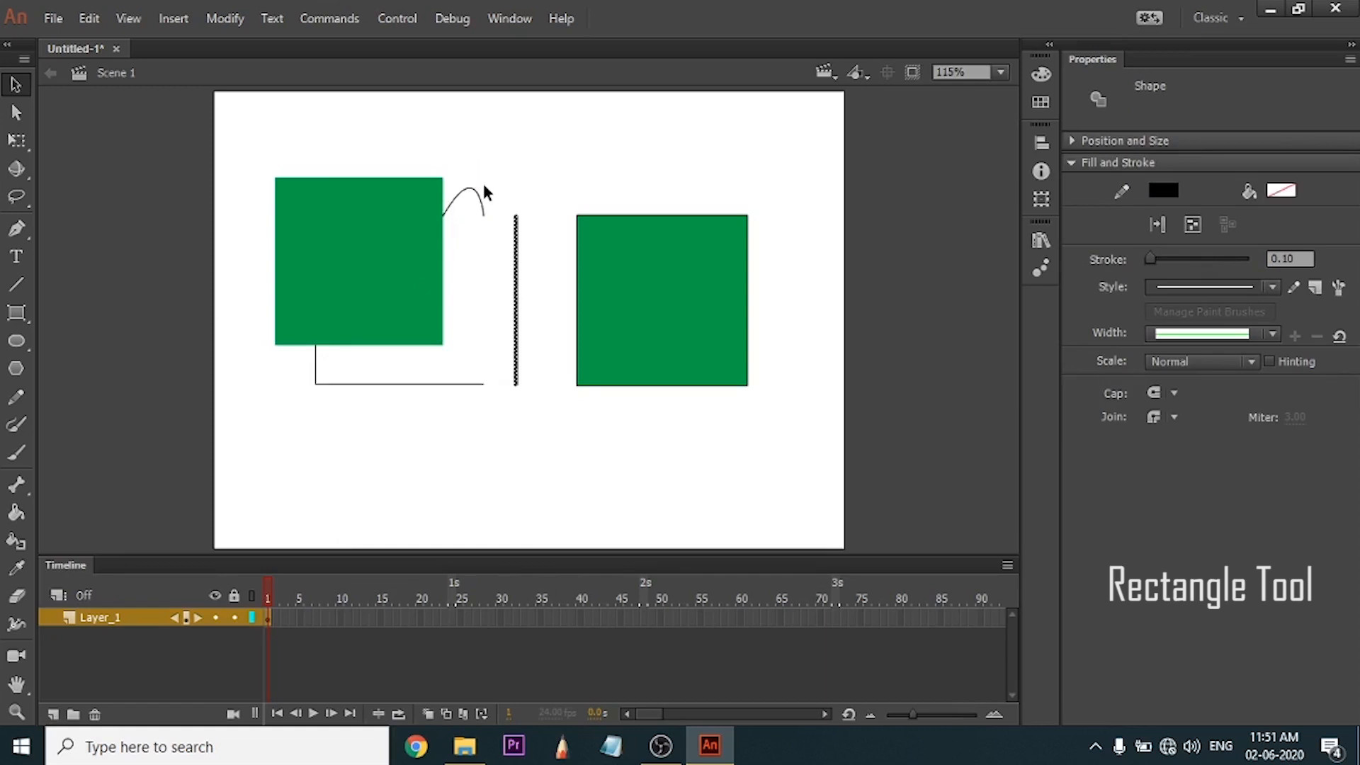
{"action": "key", "text": "ctrl+z"}
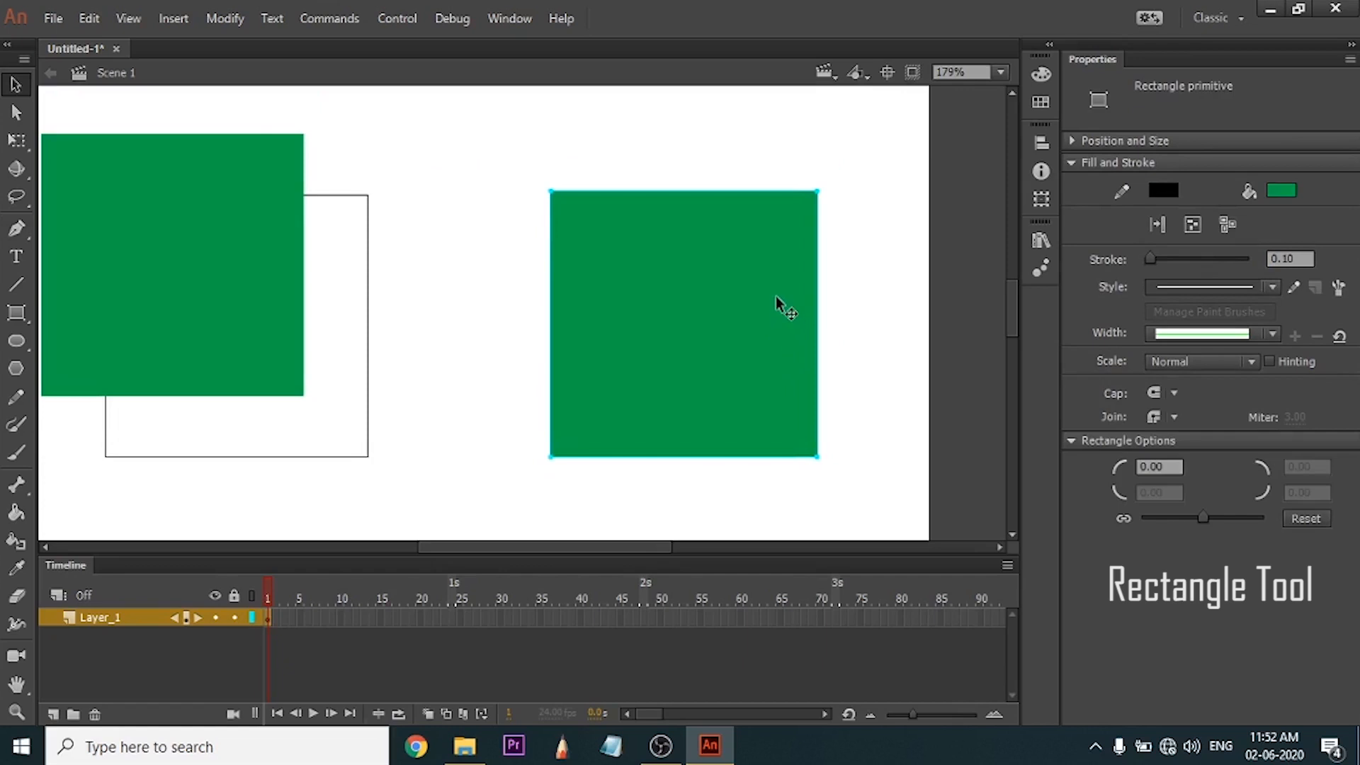
Round the corners of the primitive square slightly from its upper-right corner point with the Subselection tool.
{"action": "key", "text": "a"}
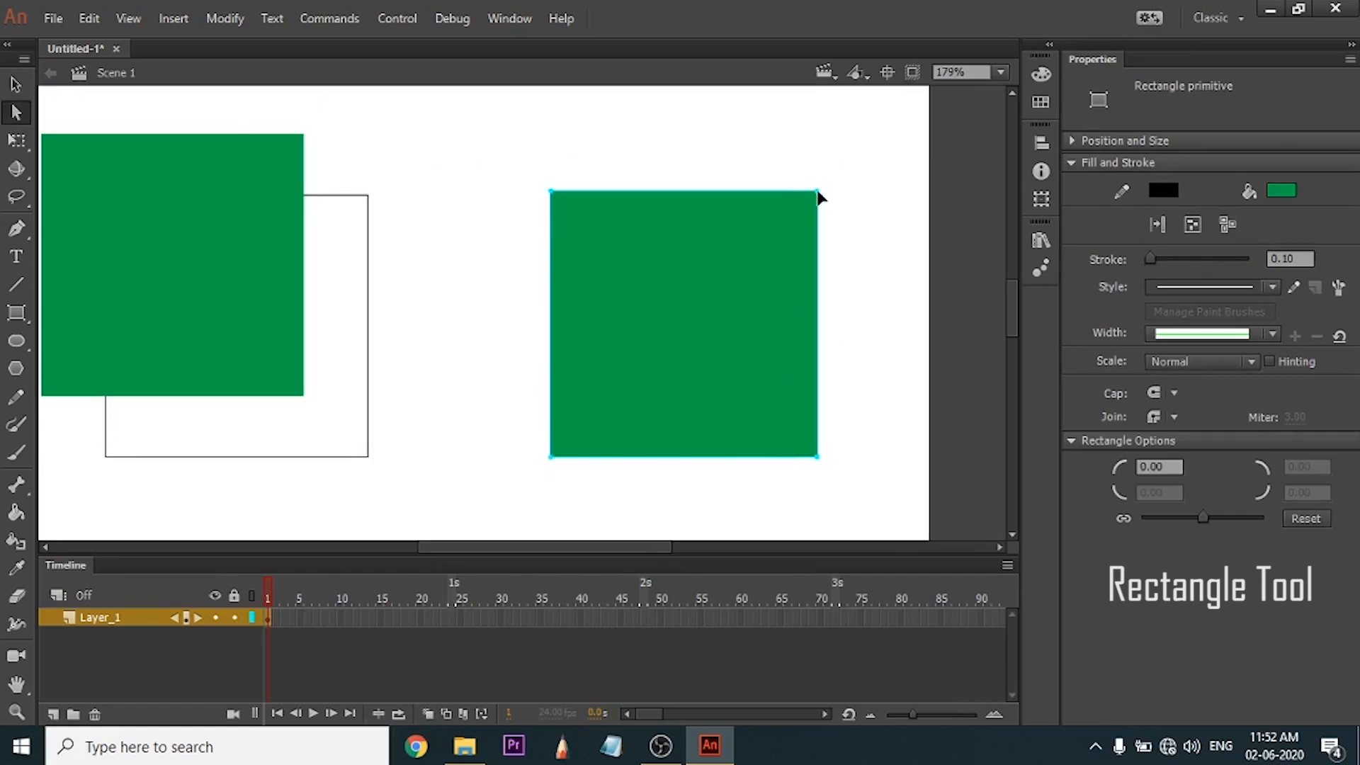
{"action": "mouse_move", "coordinate": [817, 200]}
{"action": "left_mouse_down"}
{"action": "mouse_move", "coordinate": [814, 316]}
{"action": "mouse_move", "coordinate": [812, 216]}
{"action": "left_mouse_up"}
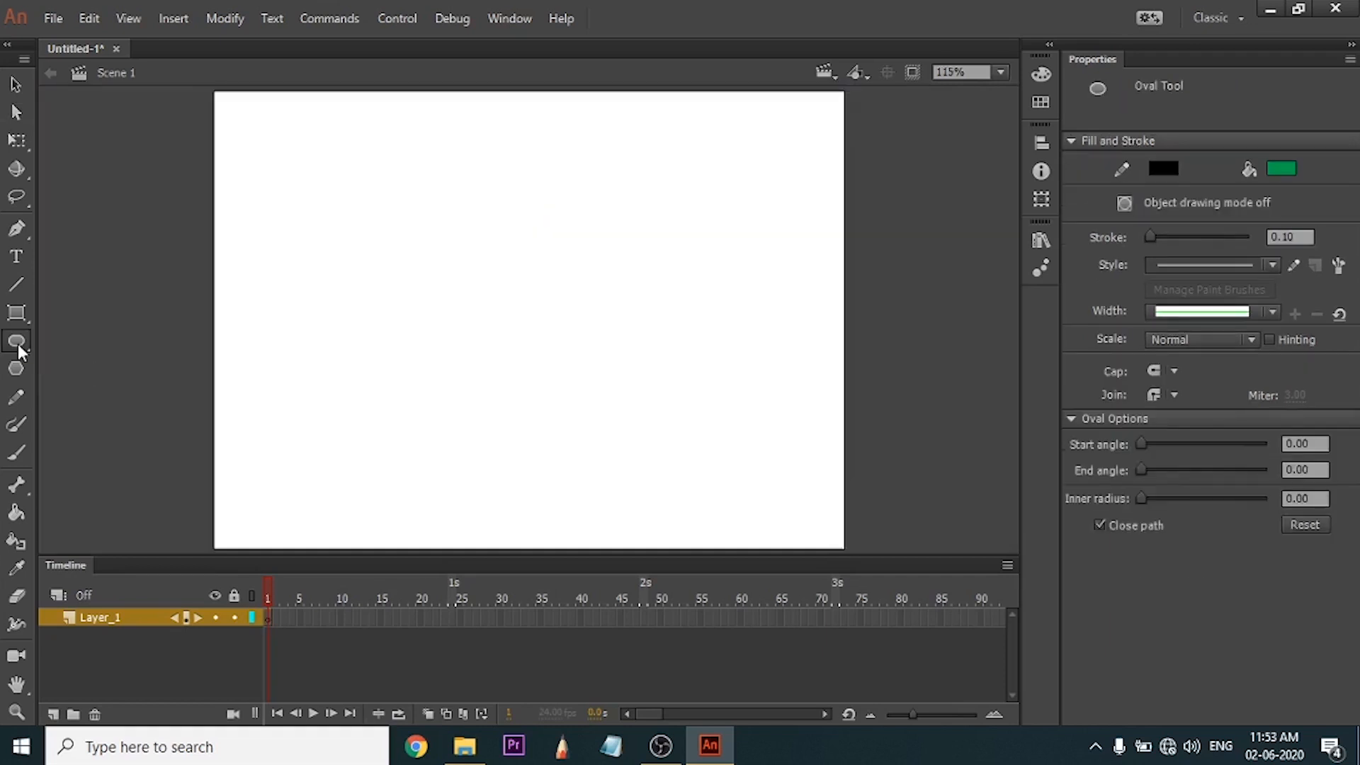
Draw two green circles side by side on the empty stage with the Oval tool and add a third shape to their right.
{"action": "left_click_drag", "start_coordinate": [473, 265], "coordinate": [597, 347]}
{"action": "left_click_drag", "start_coordinate": [278, 226], "coordinate": [444, 369]}
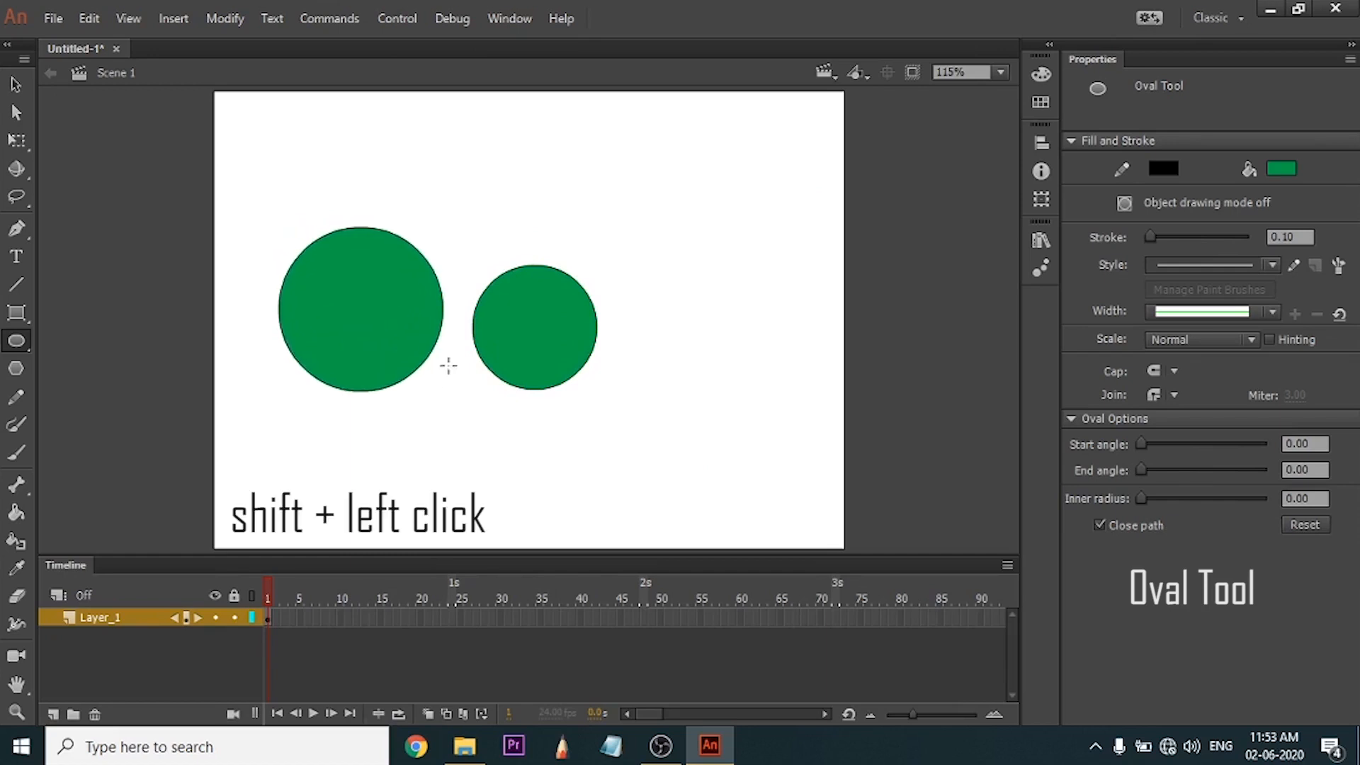
{"action": "left_click_drag", "start_coordinate": [614, 209], "coordinate": [819, 291]}
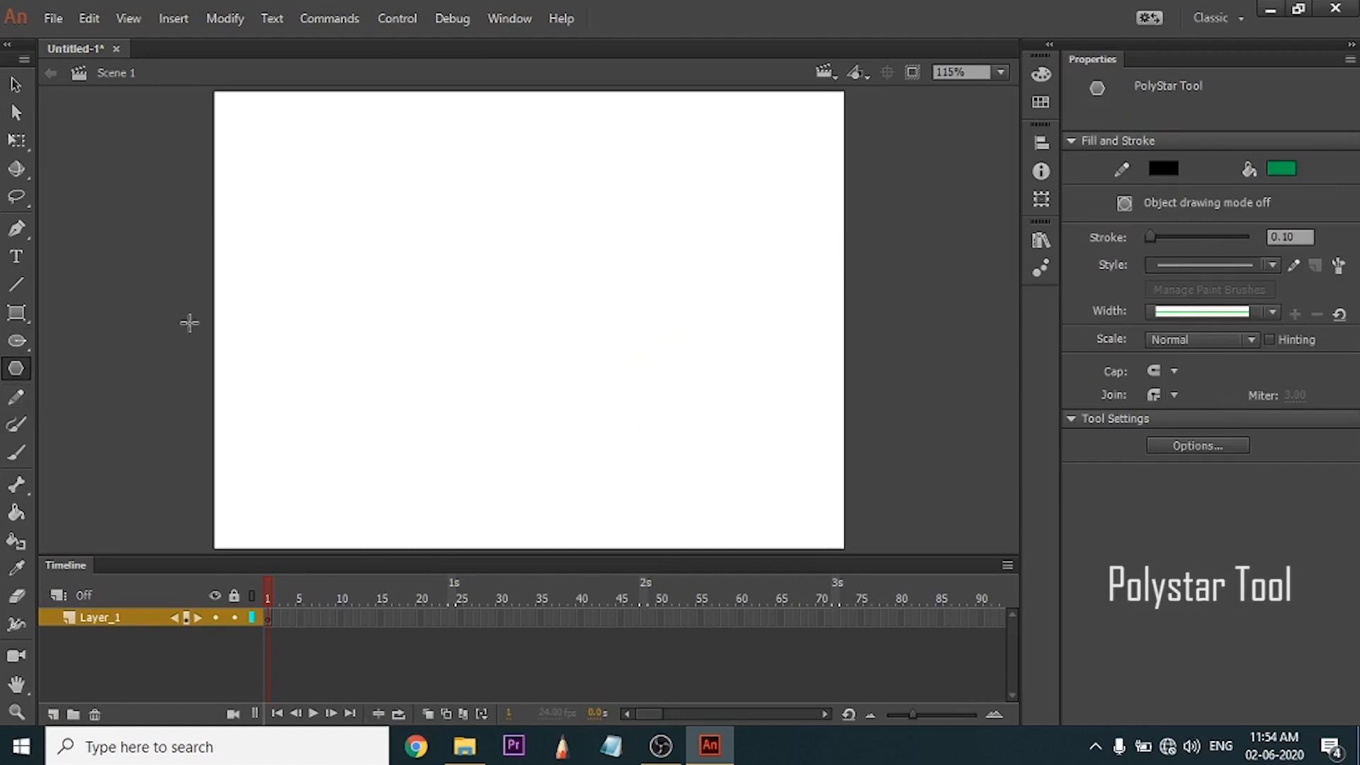
Draw green pentagons with the PolyStar tool, undo the largest one, add another, and clear the stage.
{"action": "left_click_drag", "start_coordinate": [411, 257], "coordinate": [474, 168]}
{"action": "left_click_drag", "start_coordinate": [579, 248], "coordinate": [673, 177]}
{"action": "left_click_drag", "start_coordinate": [712, 407], "coordinate": [504, 435]}
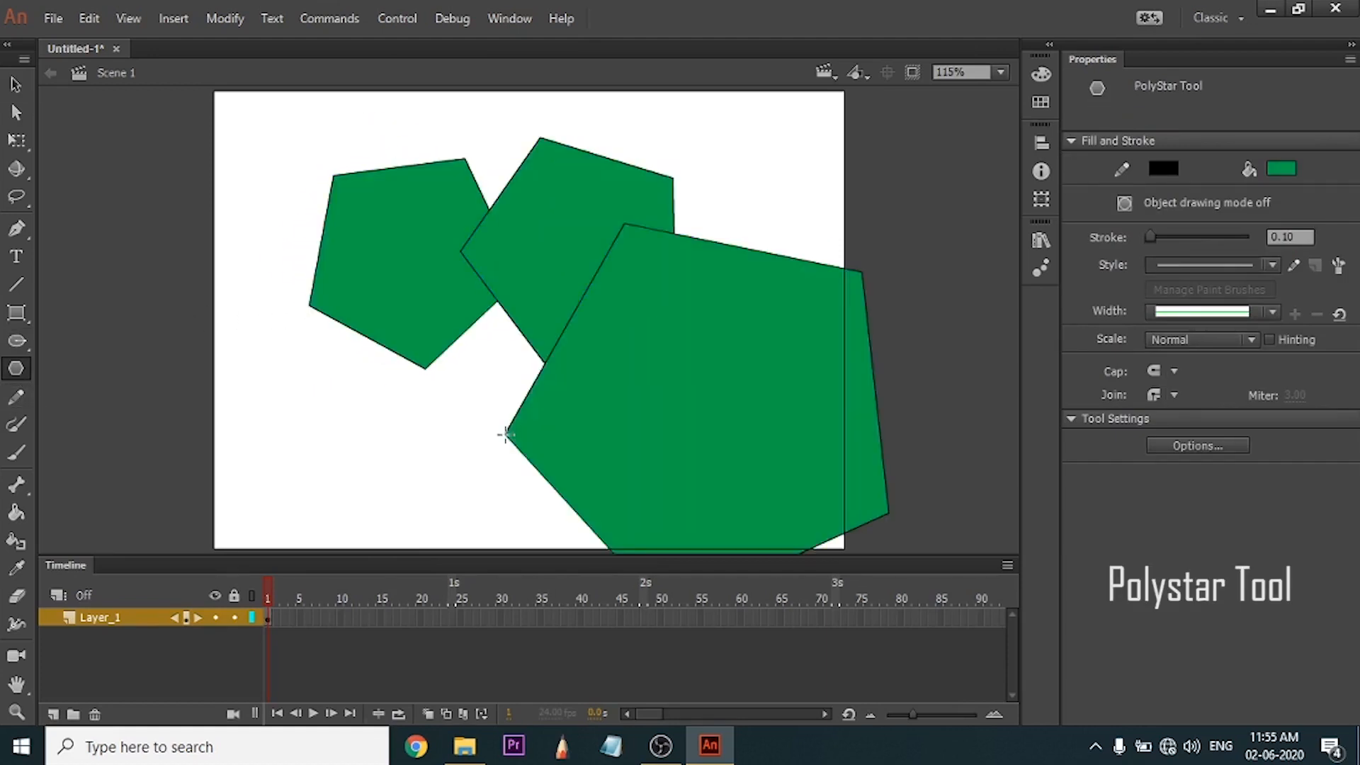
{"action": "key", "text": "ctrl+z"}
{"action": "mouse_move", "coordinate": [517, 354]}
{"action": "left_mouse_down"}
{"action": "mouse_move", "coordinate": [628, 412]}
{"action": "mouse_move", "coordinate": [581, 433]}
{"action": "left_mouse_up"}
{"action": "key", "text": "ctrl+a"}
{"action": "key", "text": "Delete"}
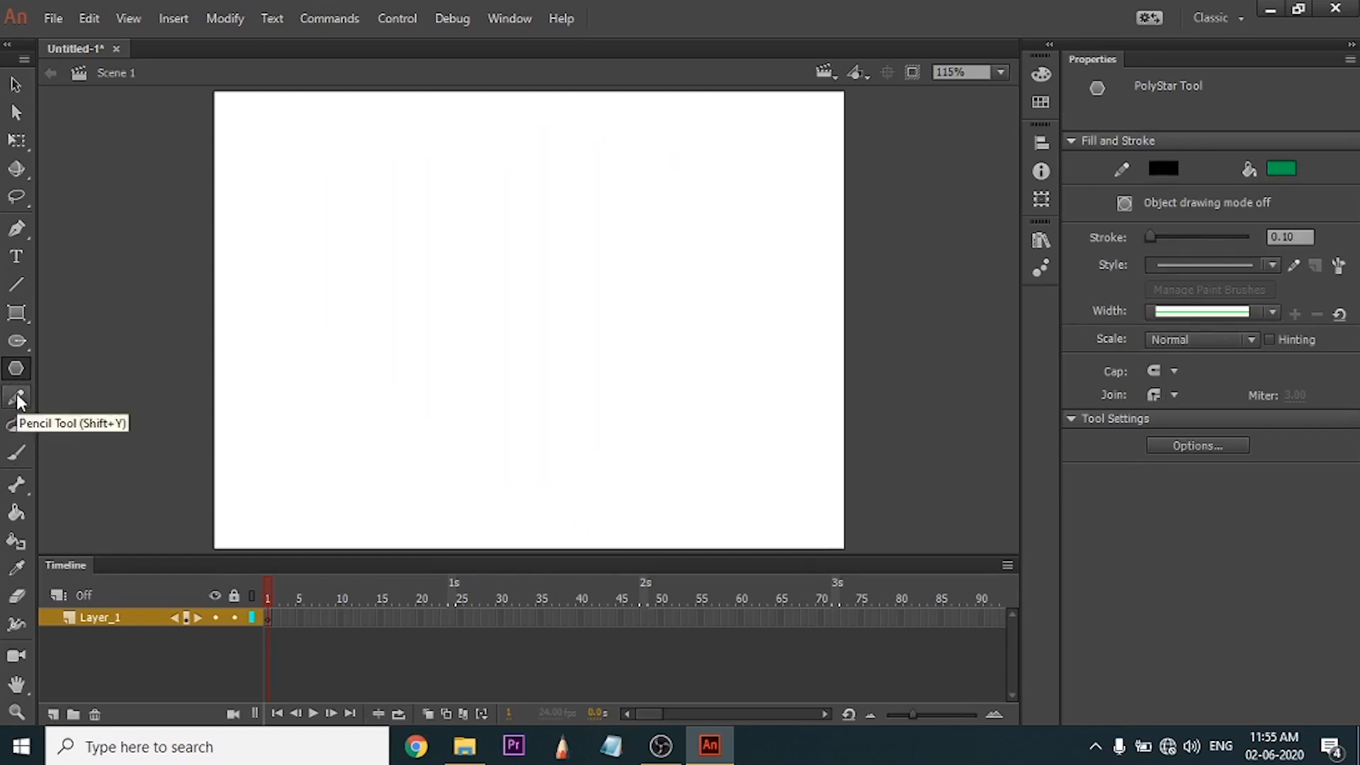
Sketch thin freehand lines with the Pencil tool, set its stroke to 78.80, and draw three thick strokes over them.
{"action": "left_click", "coordinate": [17, 398]}
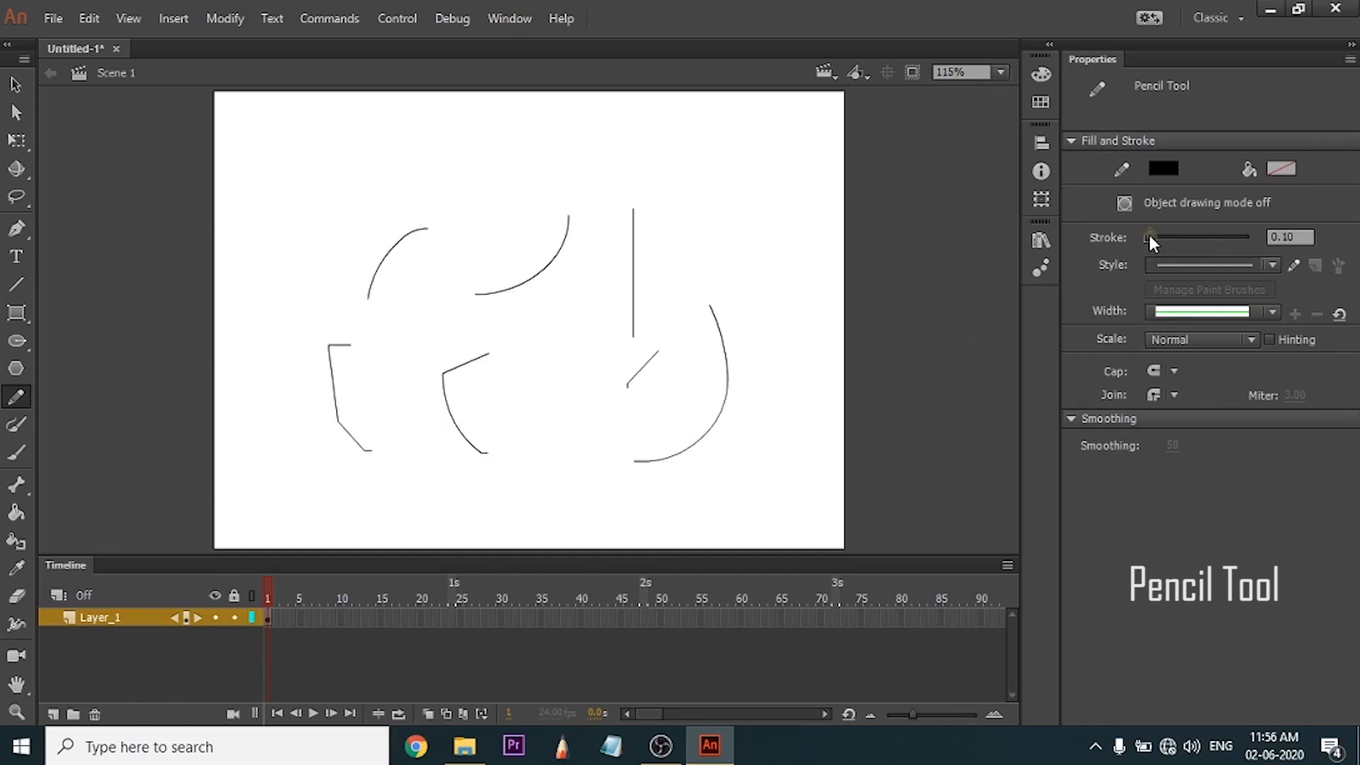
{"action": "left_click_drag", "start_coordinate": [1149, 235], "coordinate": [1188, 240]}
{"action": "left_click_drag", "start_coordinate": [759, 237], "coordinate": [779, 425]}
{"action": "left_click_drag", "start_coordinate": [620, 259], "coordinate": [546, 436]}
{"action": "left_click_drag", "start_coordinate": [470, 210], "coordinate": [388, 388]}
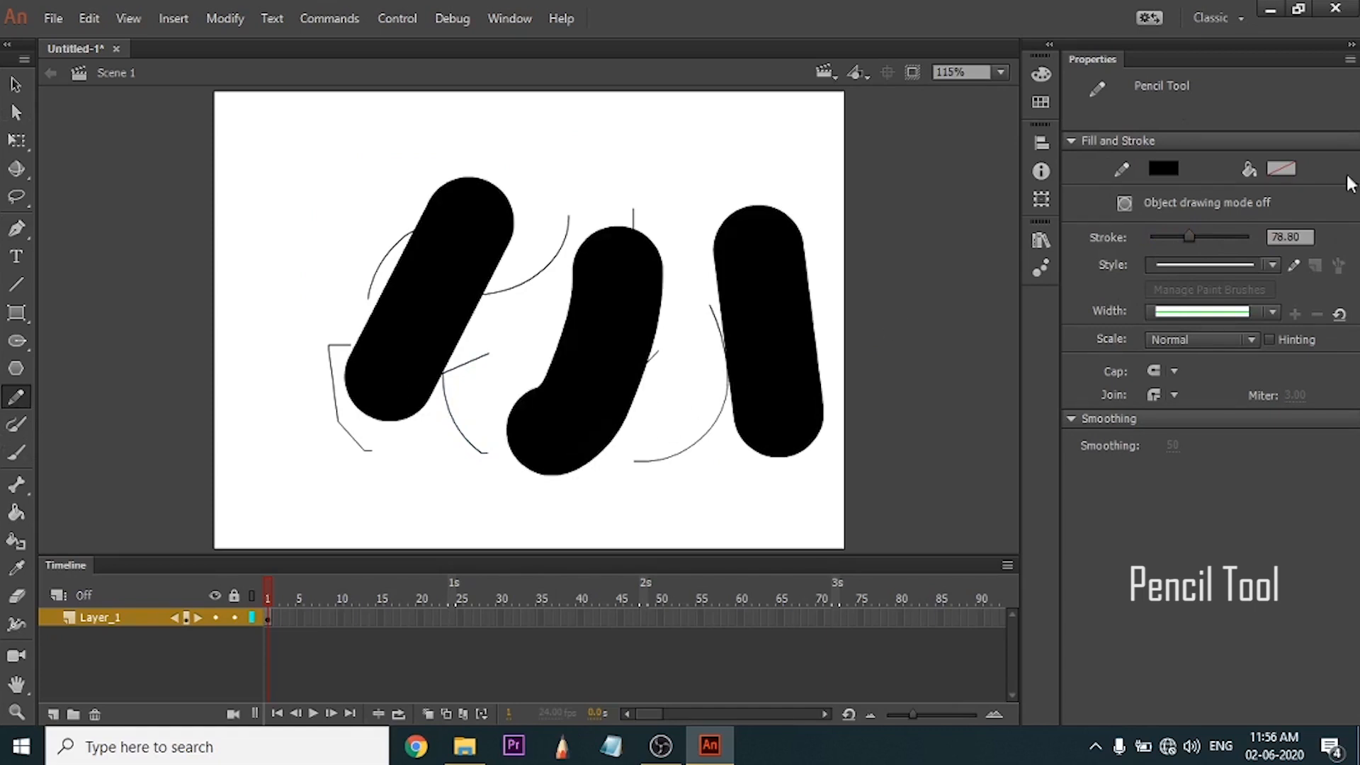
Set the Pencil stroke to 18.20 and draw several thinner strokes across the upper part of the stage.
{"action": "left_click_drag", "start_coordinate": [1189, 240], "coordinate": [1156, 241]}
{"action": "mouse_move", "coordinate": [772, 147]}
{"action": "left_mouse_down"}
{"action": "mouse_move", "coordinate": [556, 166]}
{"action": "mouse_move", "coordinate": [563, 251]}
{"action": "left_mouse_up"}
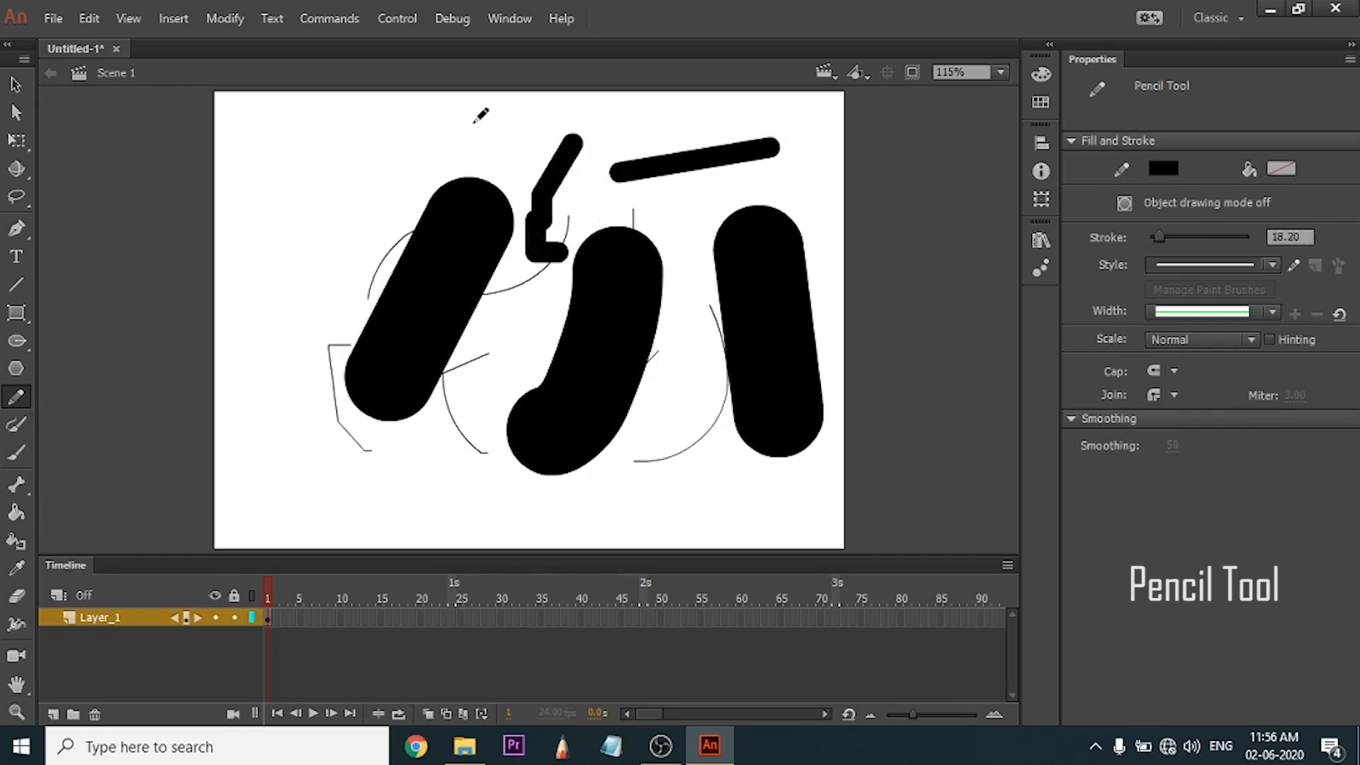
{"action": "mouse_move", "coordinate": [479, 119]}
{"action": "left_mouse_down"}
{"action": "mouse_move", "coordinate": [350, 173]}
{"action": "mouse_move", "coordinate": [329, 257]}
{"action": "left_mouse_up"}
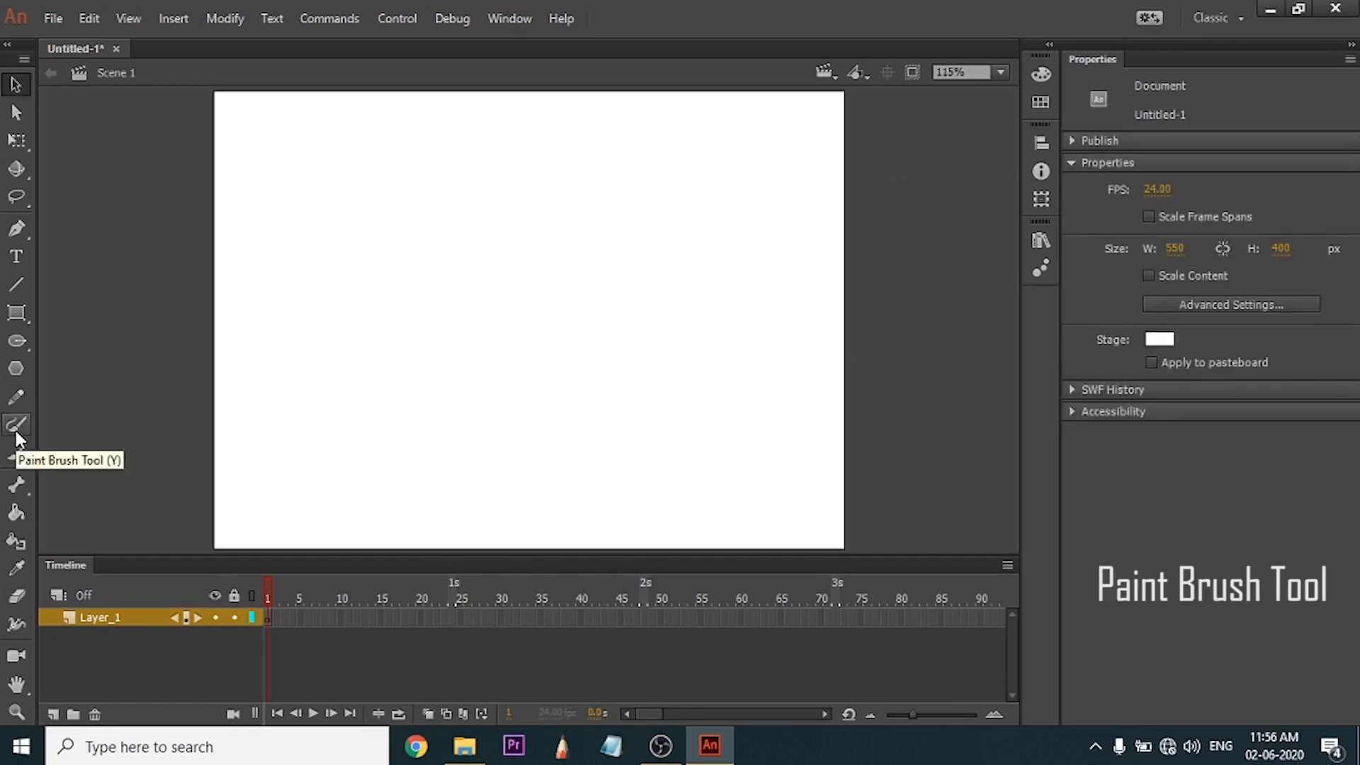
Paint an open round loop and a tall narrow loop to its left on the empty stage with the Paint Brush tool.
{"action": "left_click", "coordinate": [16, 424]}
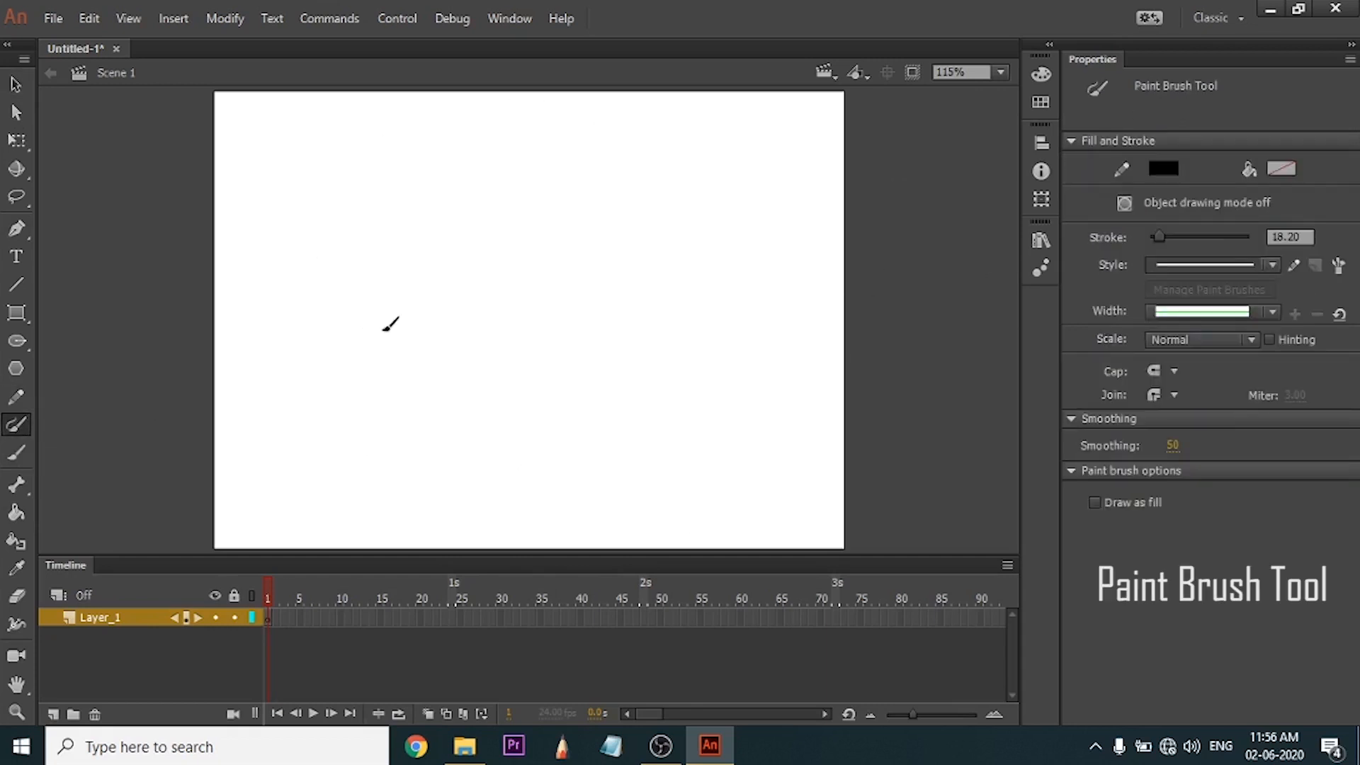
{"action": "mouse_move", "coordinate": [467, 278]}
{"action": "left_mouse_down"}
{"action": "mouse_move", "coordinate": [569, 315]}
{"action": "mouse_move", "coordinate": [536, 255]}
{"action": "mouse_move", "coordinate": [459, 259]}
{"action": "left_mouse_up"}
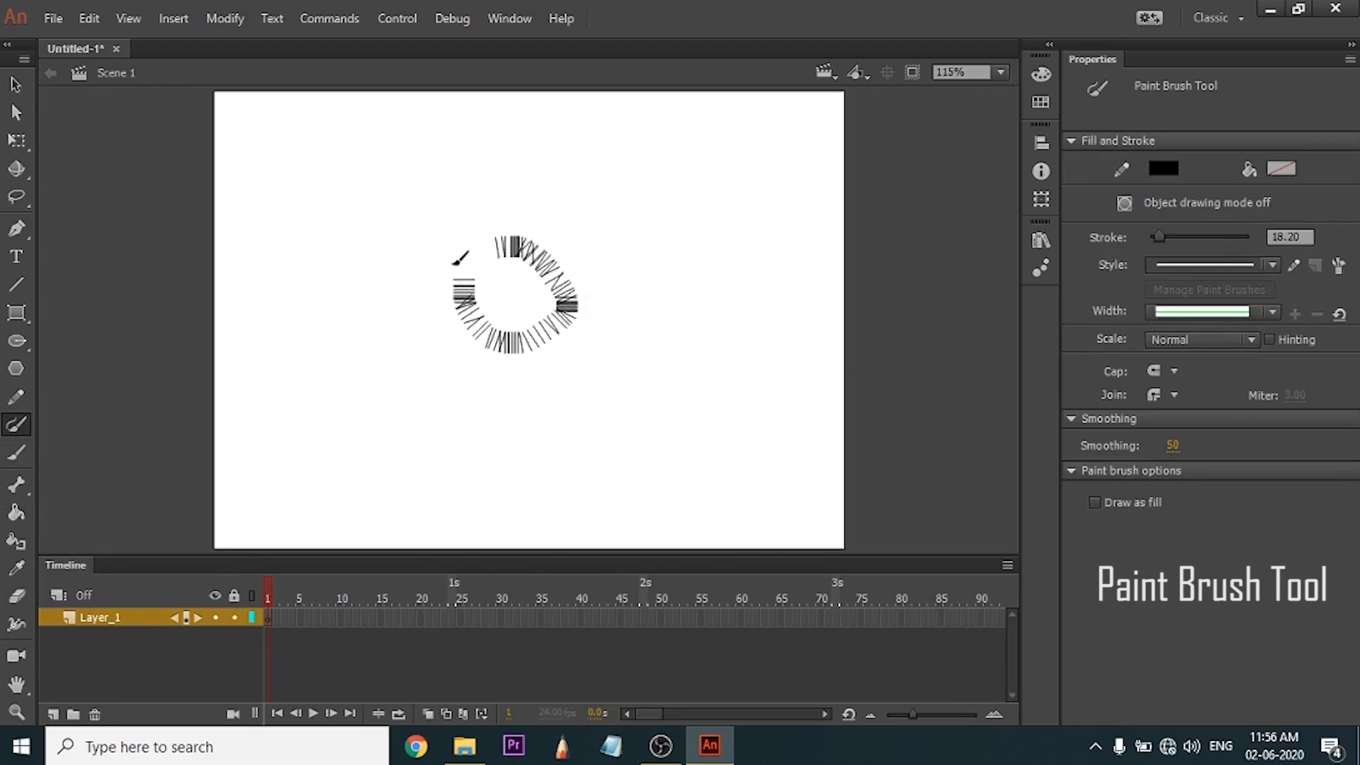
{"action": "mouse_move", "coordinate": [376, 190]}
{"action": "left_mouse_down"}
{"action": "mouse_move", "coordinate": [357, 347]}
{"action": "mouse_move", "coordinate": [375, 193]}
{"action": "left_mouse_up"}
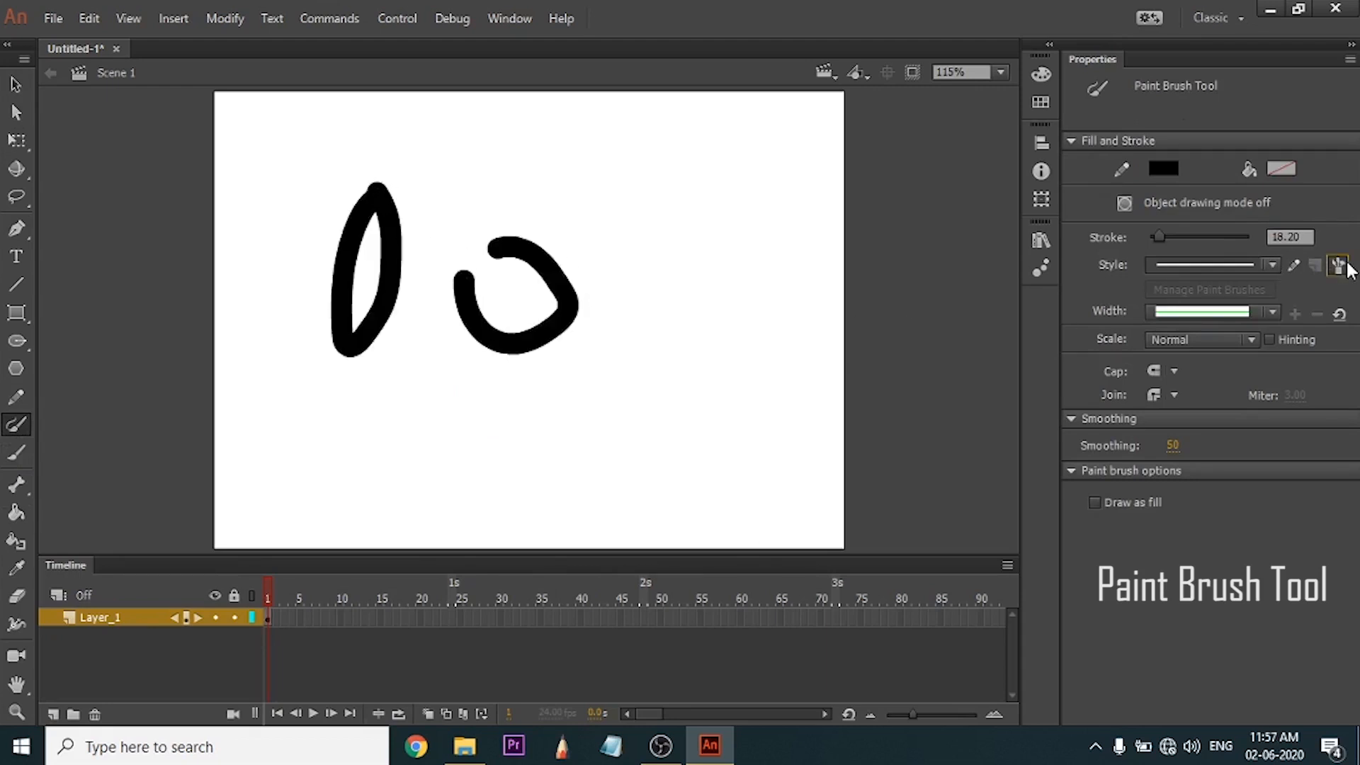
Browse the Brush Library categories down to the Dashed pattern brushes, and paint two tapered arcs above the loops with a library brush.
{"action": "left_click", "coordinate": [1339, 266]}
{"action": "left_click", "coordinate": [500, 329]}
{"action": "left_click", "coordinate": [512, 364]}
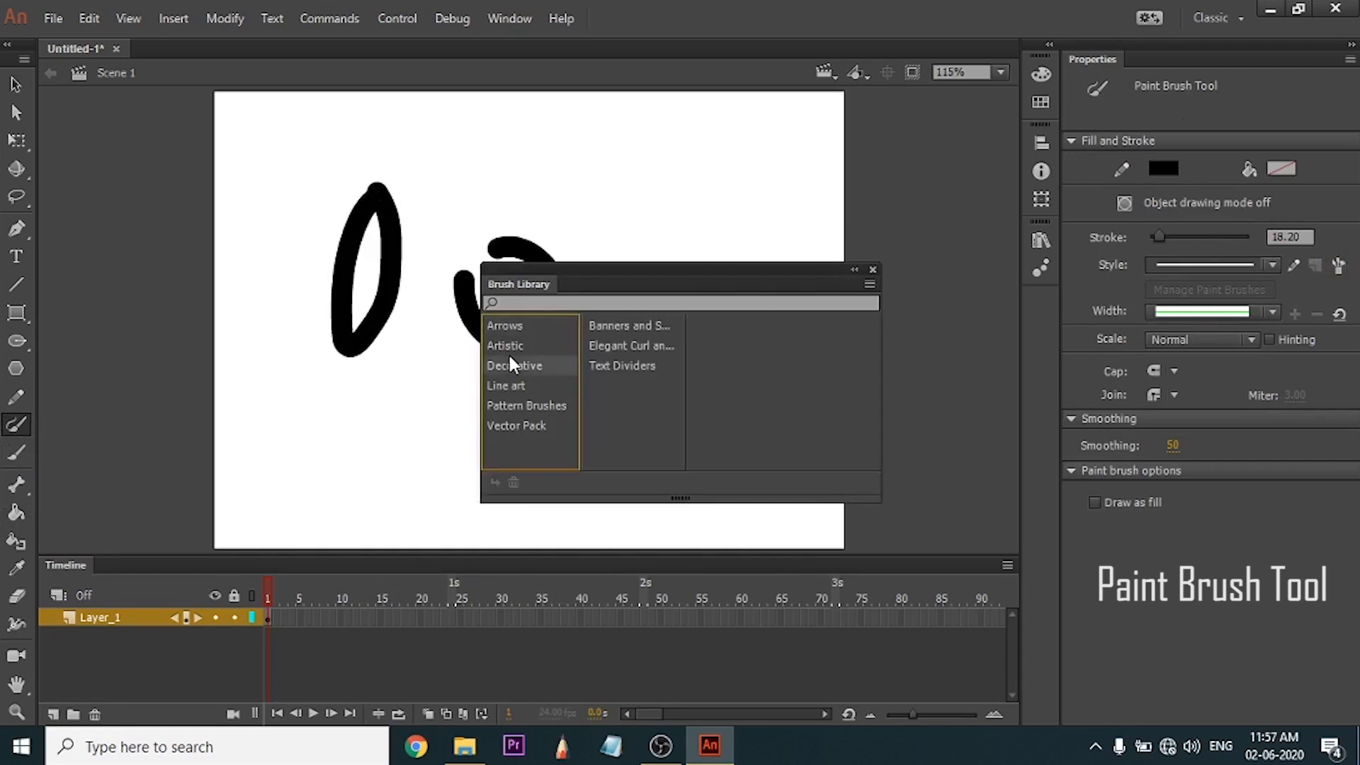
{"action": "left_click", "coordinate": [557, 404]}
{"action": "left_click", "coordinate": [611, 346]}
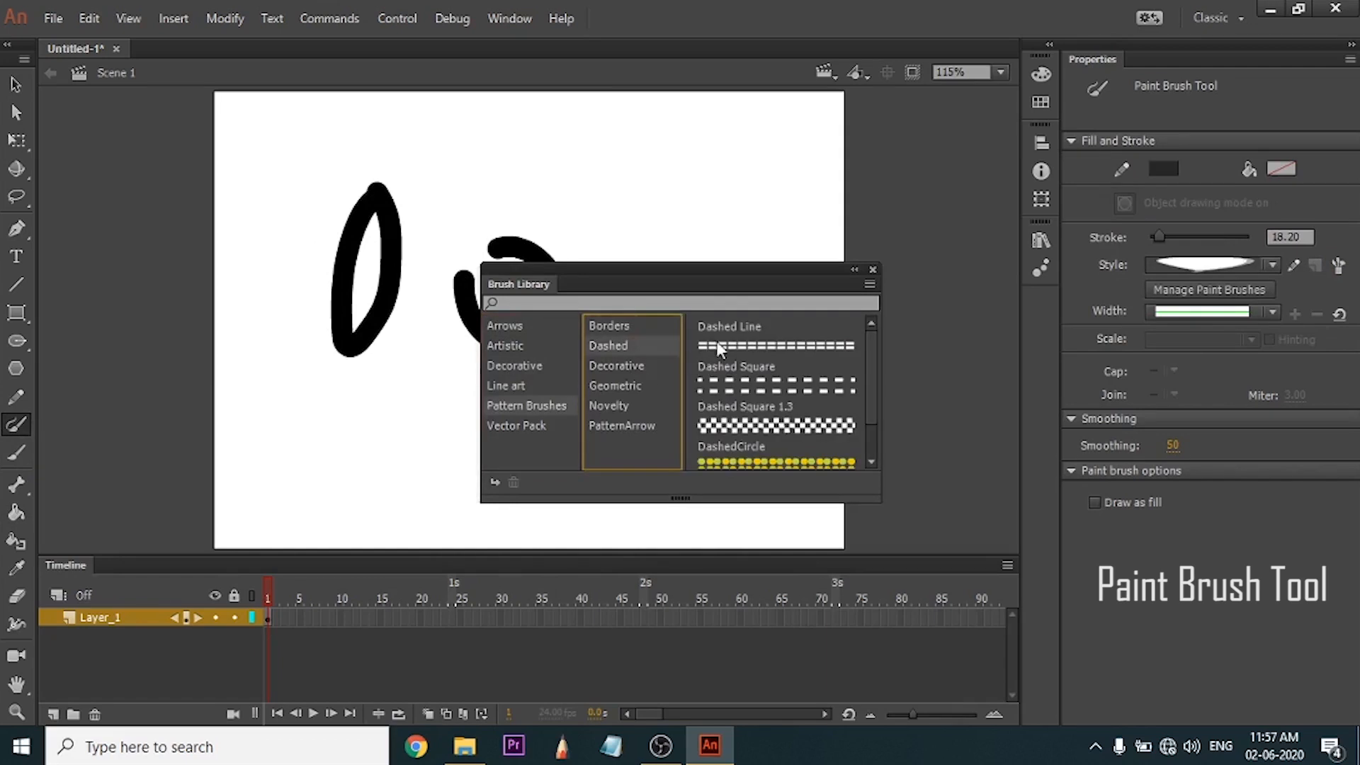
{"action": "left_click", "coordinate": [716, 342]}
{"action": "mouse_move", "coordinate": [709, 181]}
{"action": "left_mouse_down"}
{"action": "mouse_move", "coordinate": [507, 202]}
{"action": "mouse_move", "coordinate": [365, 181]}
{"action": "mouse_move", "coordinate": [322, 198]}
{"action": "left_mouse_up"}
{"action": "left_click", "coordinate": [873, 270]}
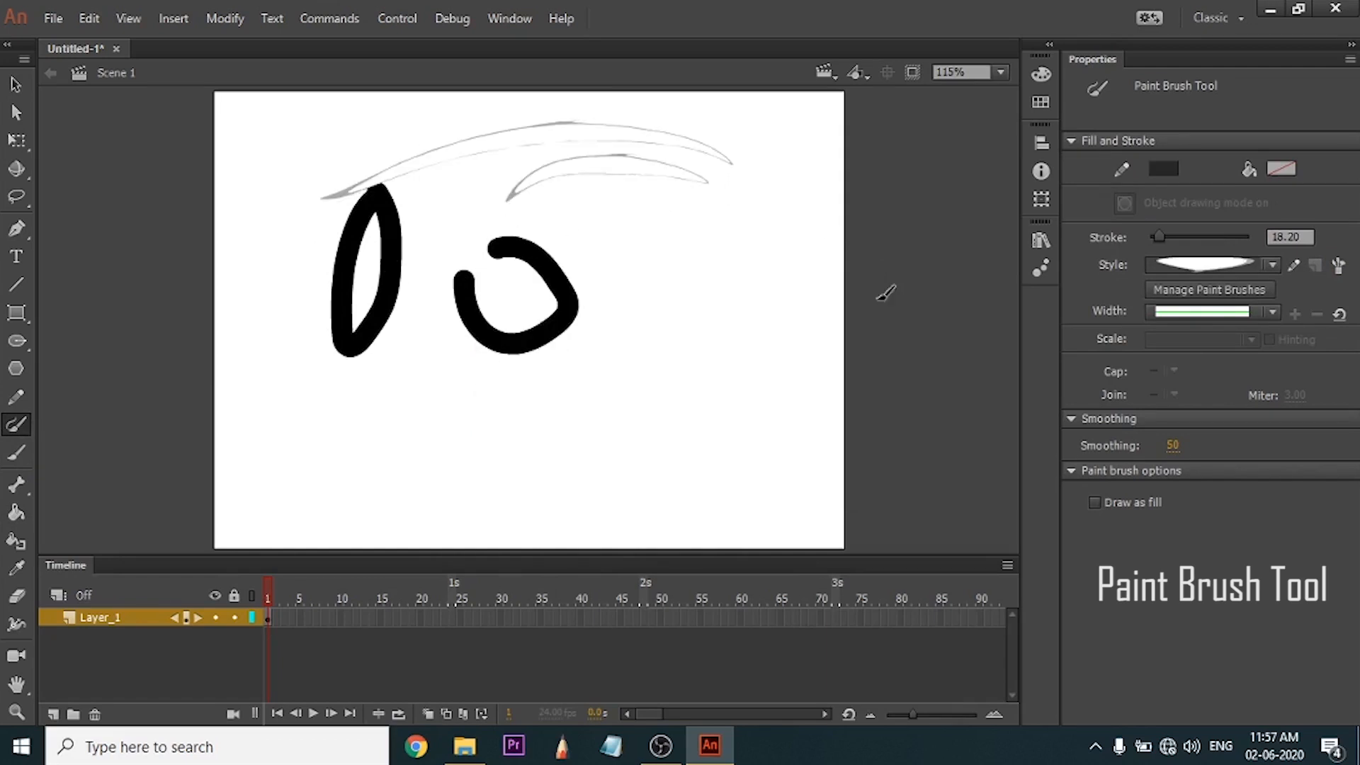
Paint several curved green strokes across the cleared stage with the Brush tool at size 11.
{"action": "left_click", "coordinate": [16, 452]}
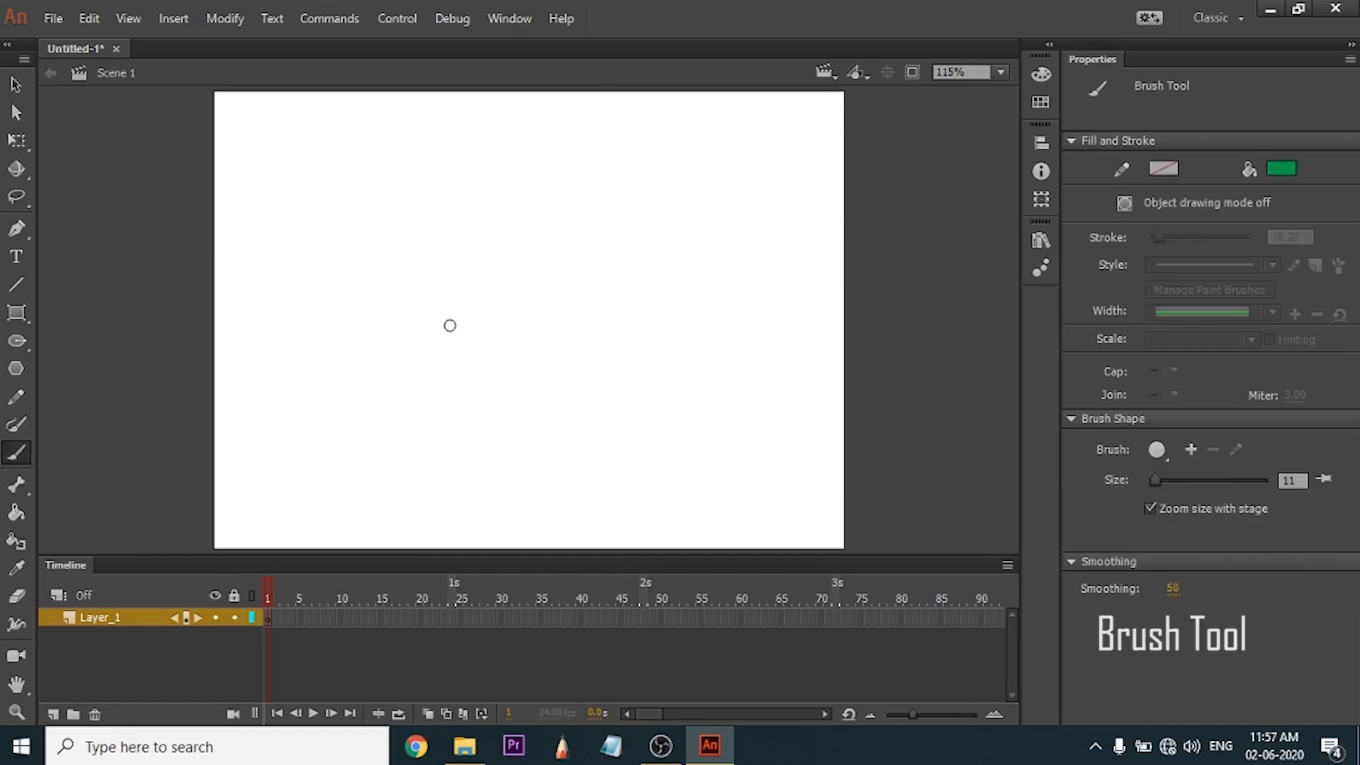
{"action": "left_click_drag", "start_coordinate": [428, 269], "coordinate": [659, 237]}
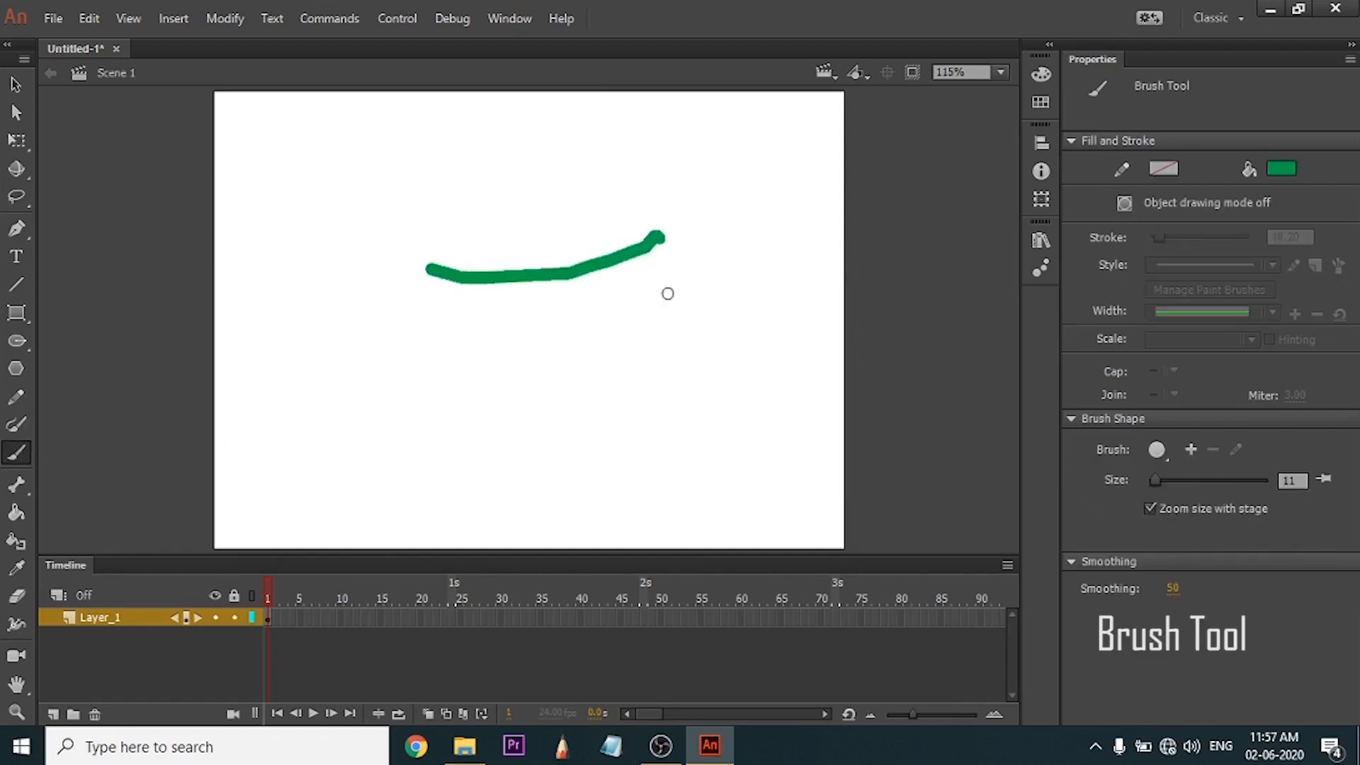
{"action": "left_click_drag", "start_coordinate": [688, 284], "coordinate": [606, 362]}
{"action": "left_click_drag", "start_coordinate": [542, 328], "coordinate": [503, 428]}
{"action": "mouse_move", "coordinate": [413, 212]}
{"action": "left_mouse_down"}
{"action": "mouse_move", "coordinate": [359, 425]}
{"action": "mouse_move", "coordinate": [377, 458]}
{"action": "left_mouse_up"}
{"action": "left_click_drag", "start_coordinate": [638, 445], "coordinate": [717, 269]}
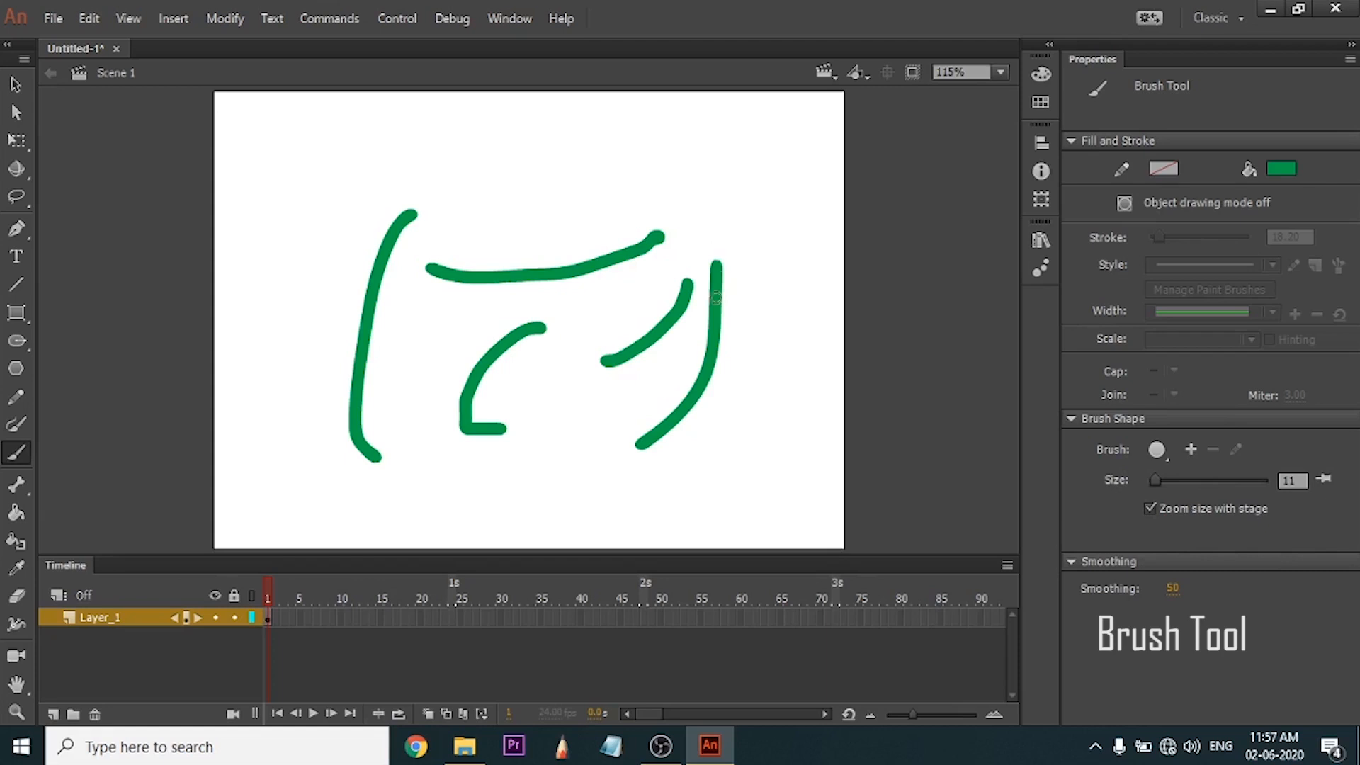
{"action": "mouse_move", "coordinate": [682, 186]}
{"action": "left_mouse_down"}
{"action": "mouse_move", "coordinate": [596, 162]}
{"action": "mouse_move", "coordinate": [587, 294]}
{"action": "mouse_move", "coordinate": [628, 210]}
{"action": "mouse_move", "coordinate": [584, 253]}
{"action": "left_mouse_up"}
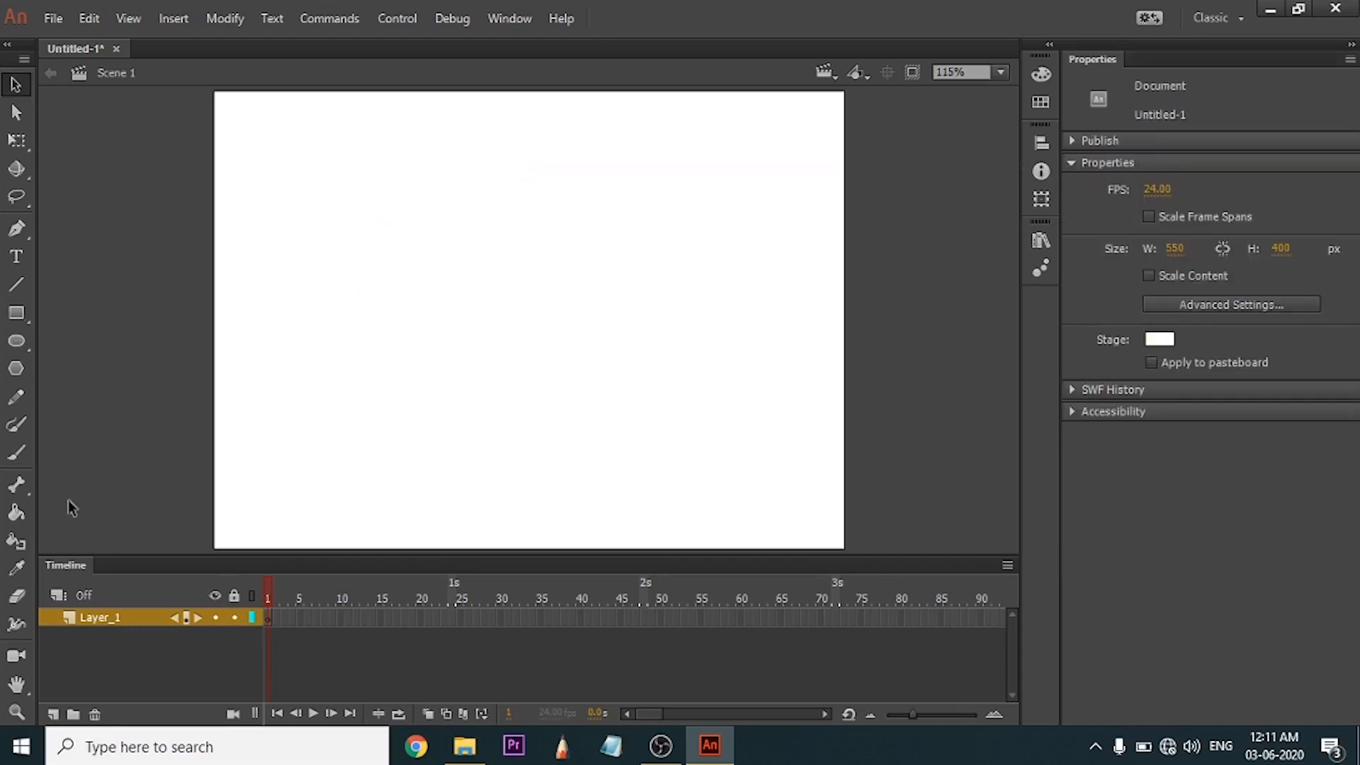
Draw a small upright maroon rectangle with a pink outline near the stage centre and convert it to a Graphic symbol.
{"action": "left_click", "coordinate": [20, 489]}
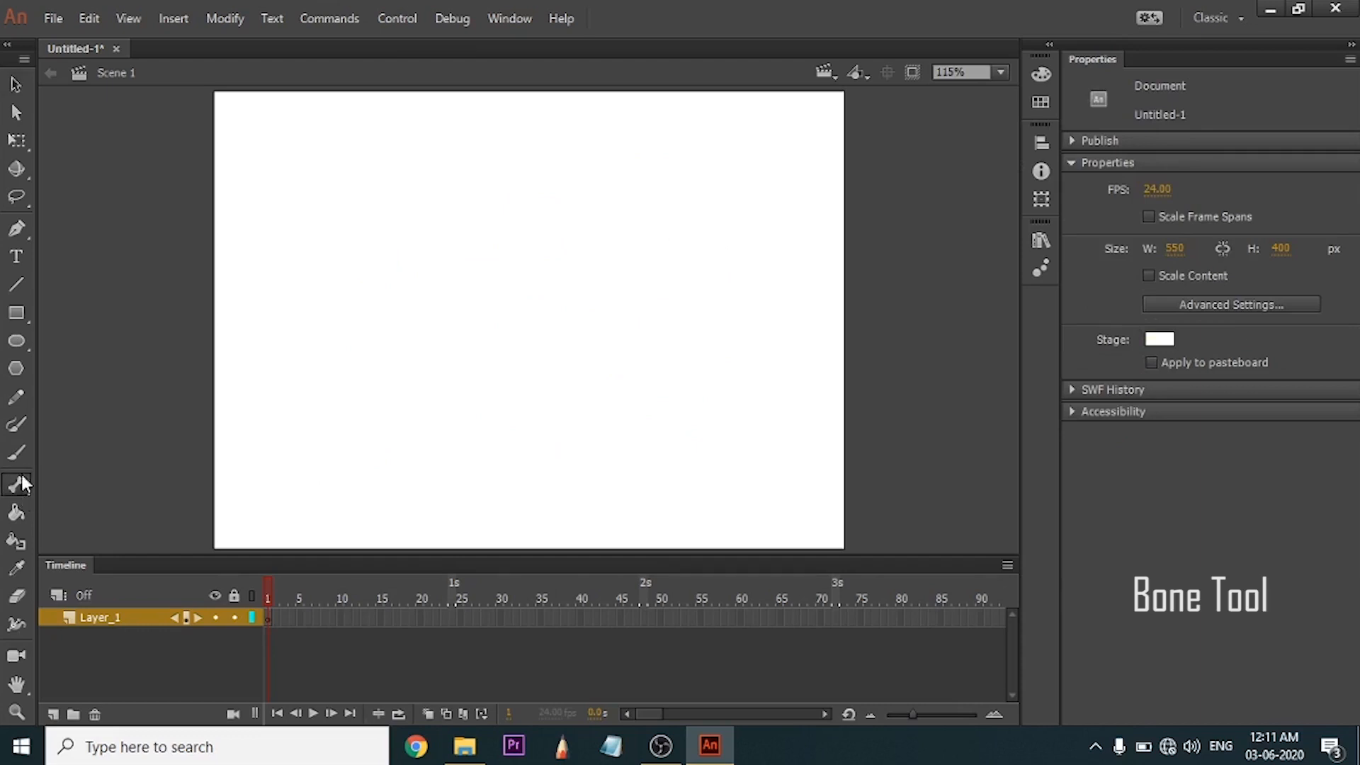
{"action": "left_click", "coordinate": [18, 315]}
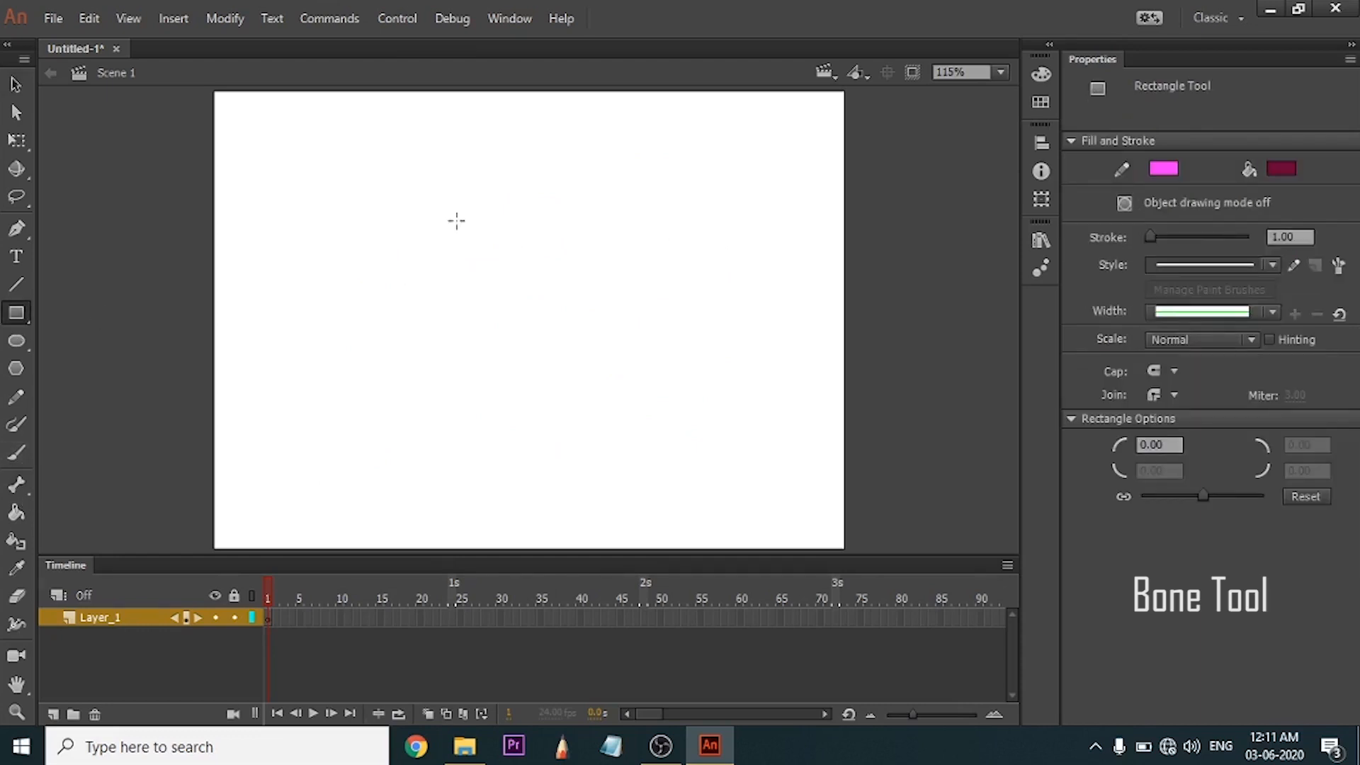
{"action": "left_click_drag", "start_coordinate": [456, 221], "coordinate": [530, 331]}
{"action": "key", "text": "v"}
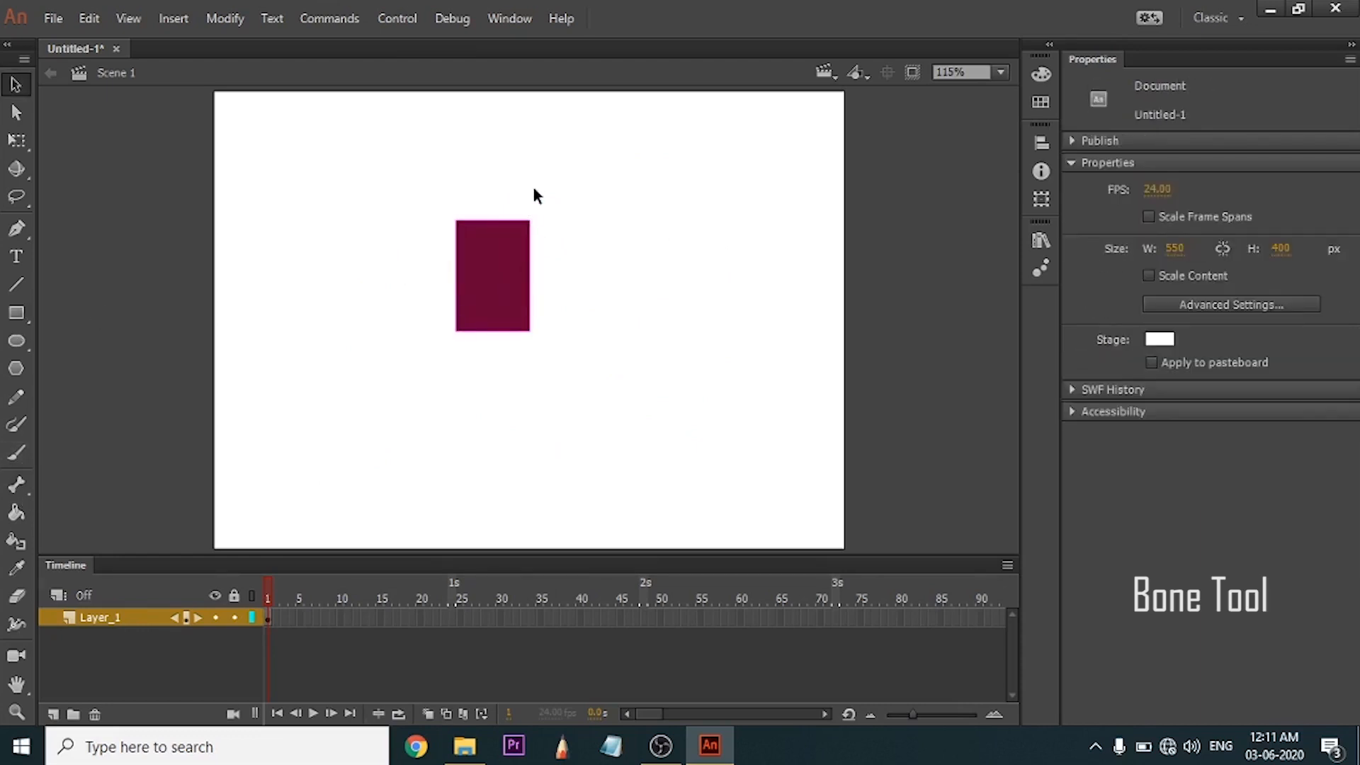
{"action": "left_click_drag", "start_coordinate": [551, 189], "coordinate": [409, 417]}
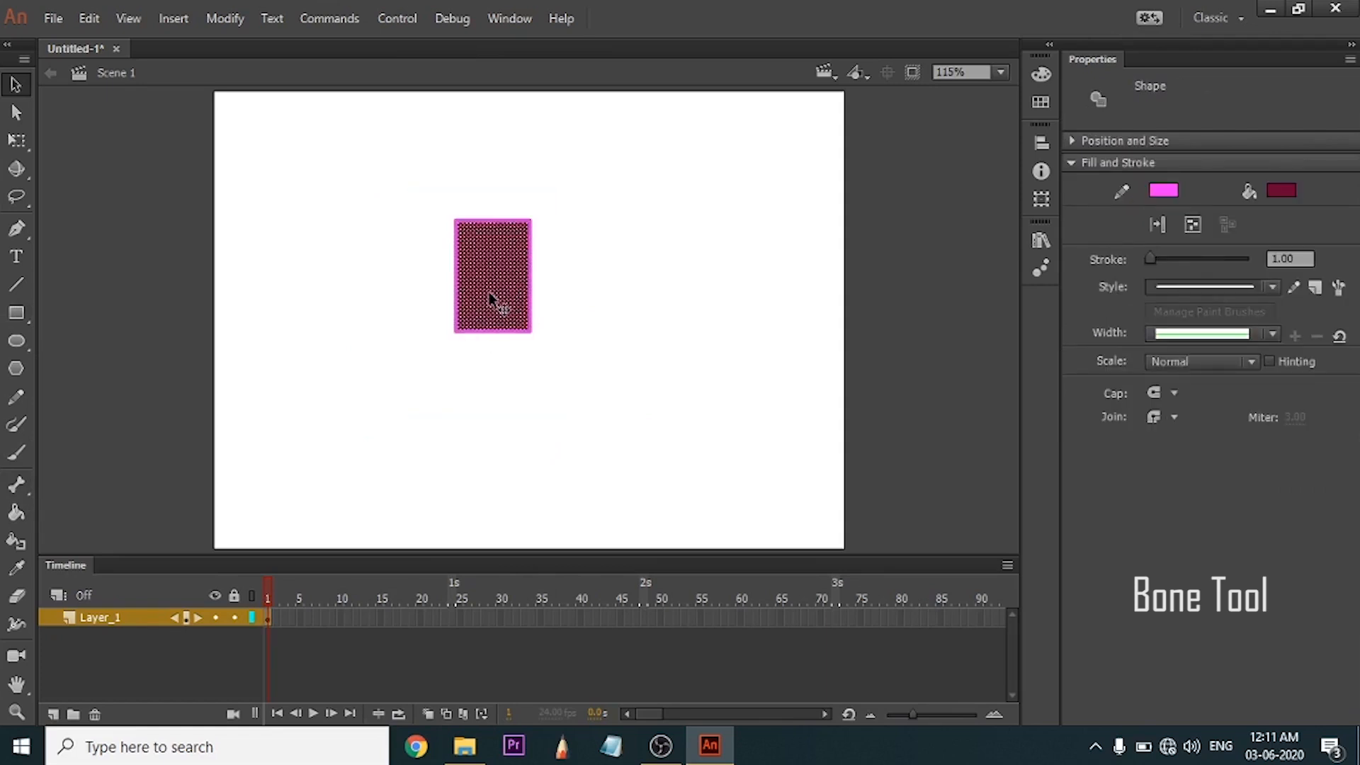
{"action": "key", "text": "F8"}
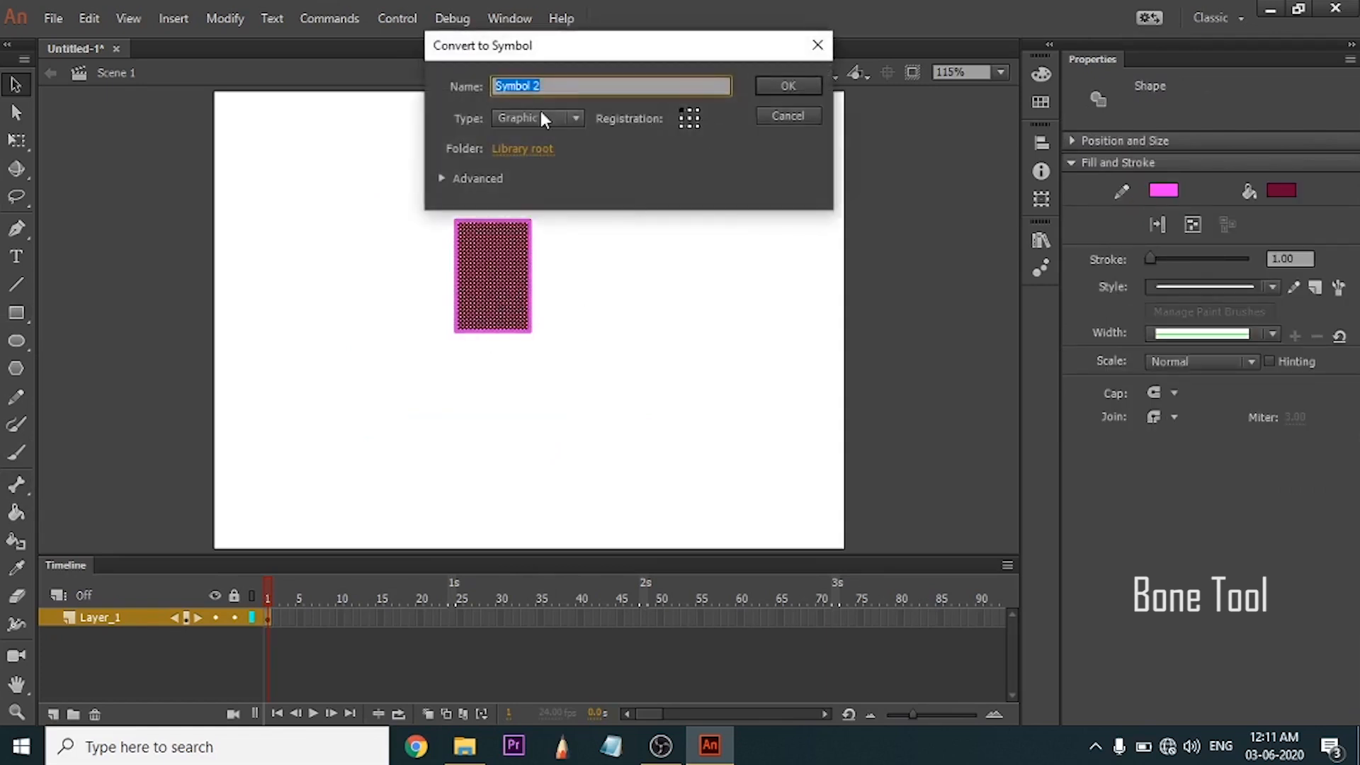
{"action": "left_click", "coordinate": [772, 84]}
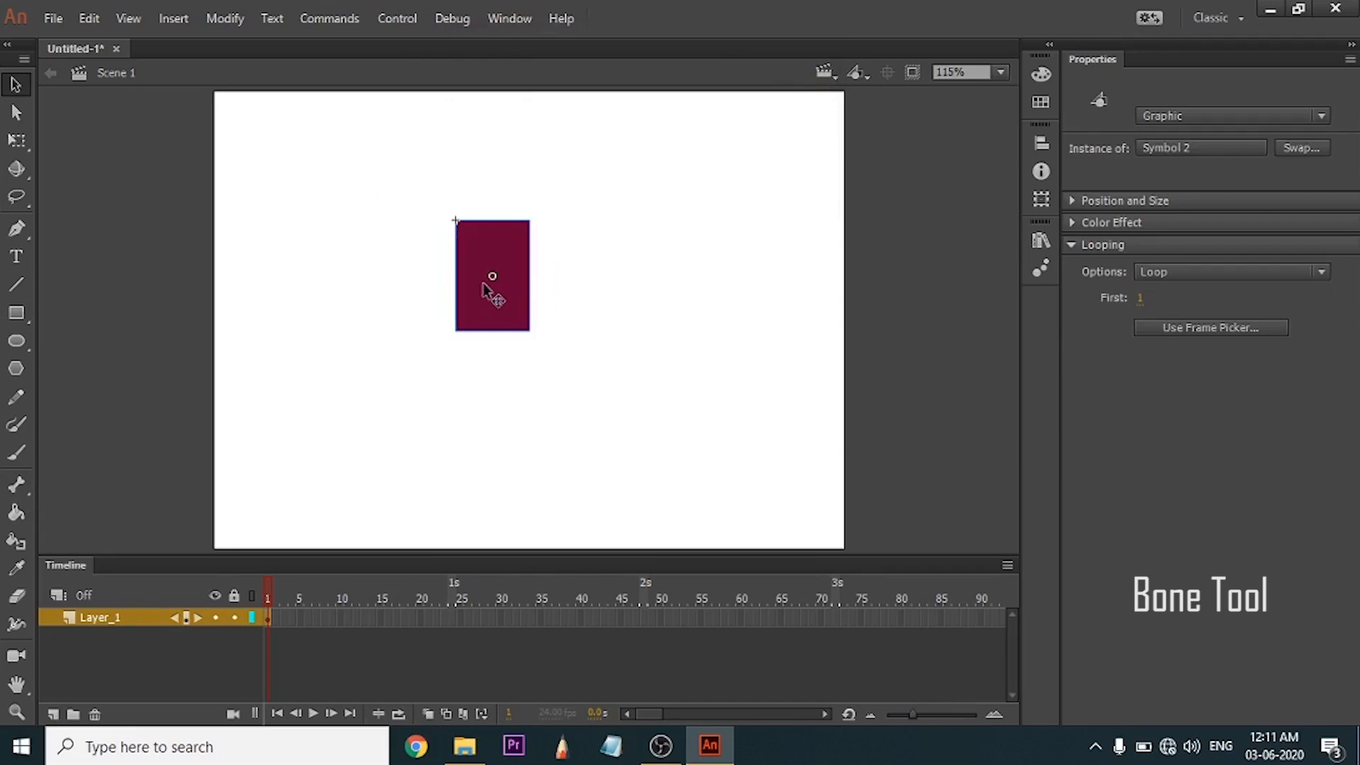
Duplicate the rectangle symbol directly below itself, move both copies up together, and select each copy in turn.
{"action": "left_click_drag", "start_coordinate": [503, 301], "coordinate": [520, 427]}
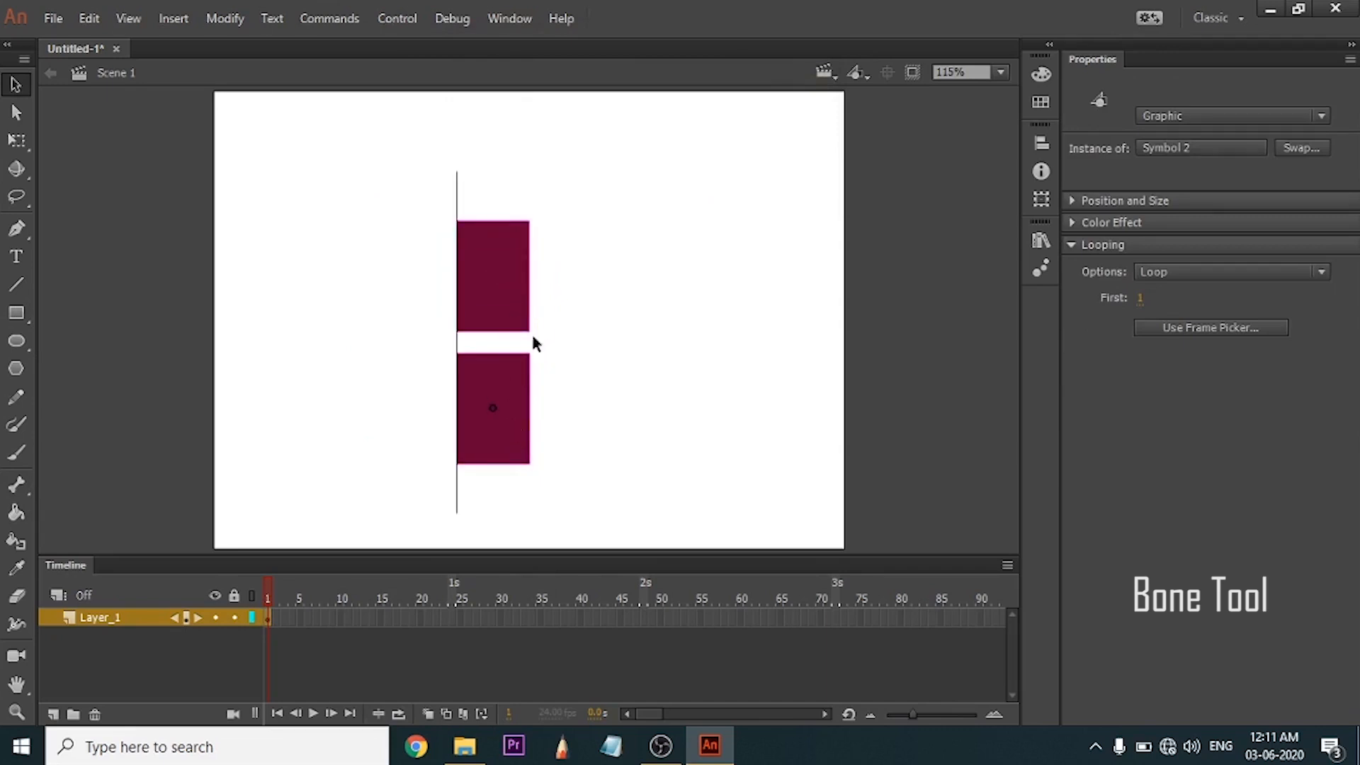
{"action": "left_click_drag", "start_coordinate": [583, 242], "coordinate": [473, 409]}
{"action": "left_click_drag", "start_coordinate": [505, 300], "coordinate": [520, 252]}
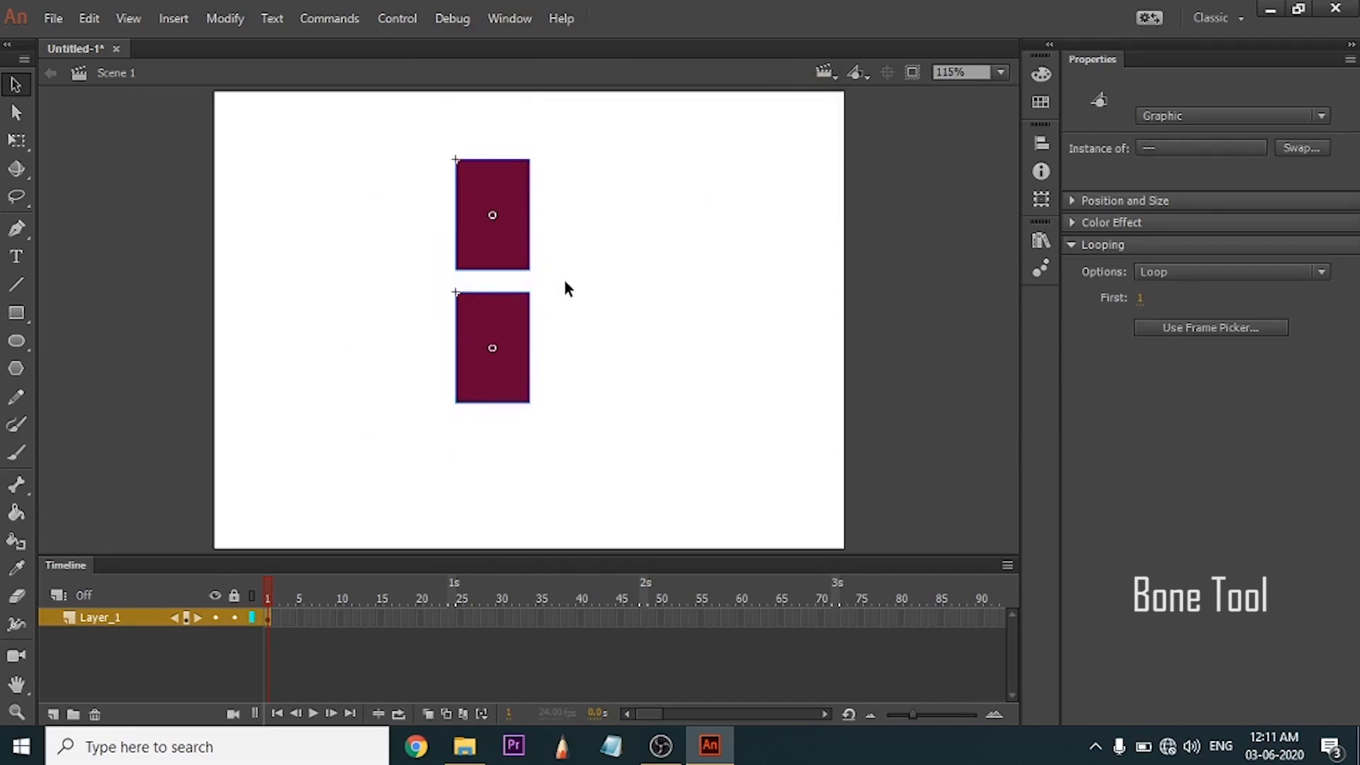
{"action": "left_click", "coordinate": [518, 348]}
{"action": "left_click", "coordinate": [530, 239]}
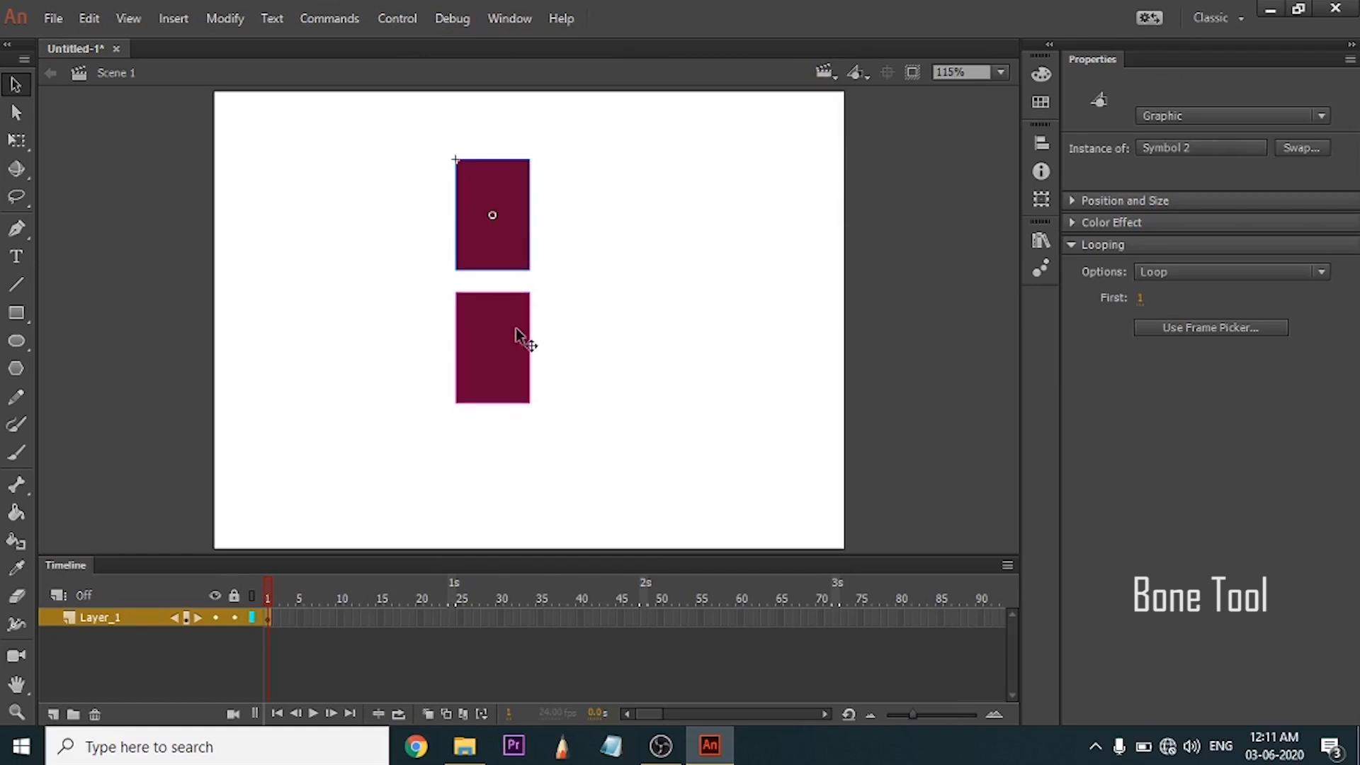
{"action": "left_click", "coordinate": [522, 340]}
{"action": "left_click", "coordinate": [503, 231]}
Move the two rectangle symbols independently around the stage, and line them up again one above the other.
{"action": "left_click_drag", "start_coordinate": [507, 340], "coordinate": [611, 370]}
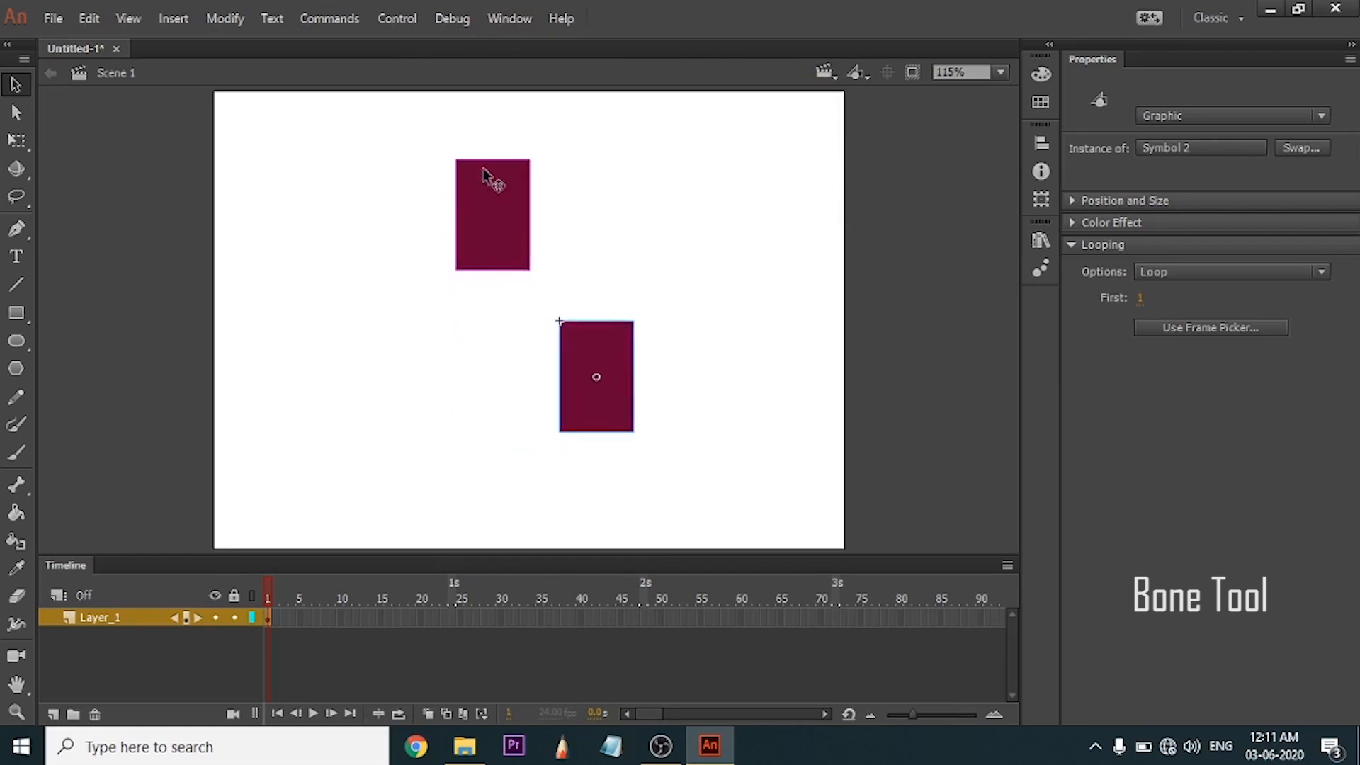
{"action": "left_click_drag", "start_coordinate": [487, 171], "coordinate": [451, 208]}
{"action": "left_click_drag", "start_coordinate": [575, 368], "coordinate": [482, 367]}
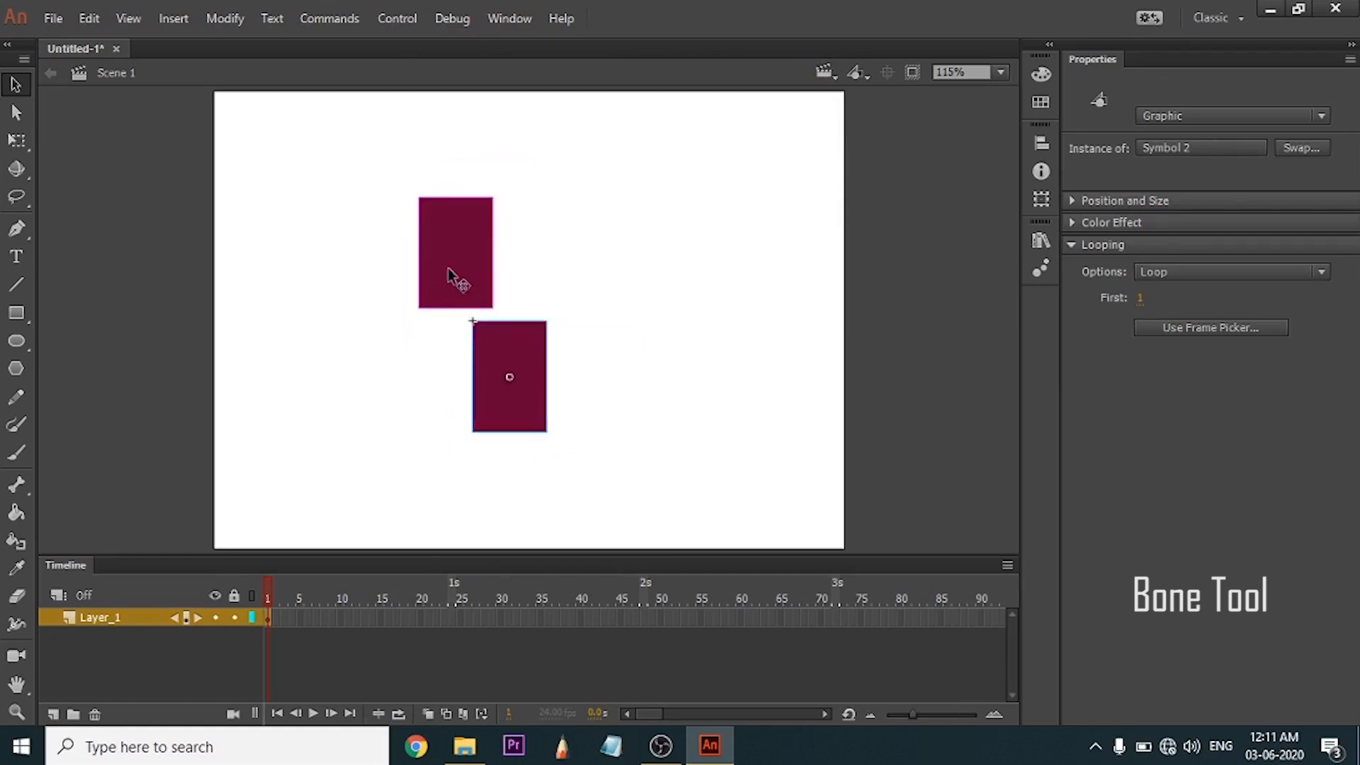
{"action": "left_click_drag", "start_coordinate": [453, 267], "coordinate": [494, 246]}
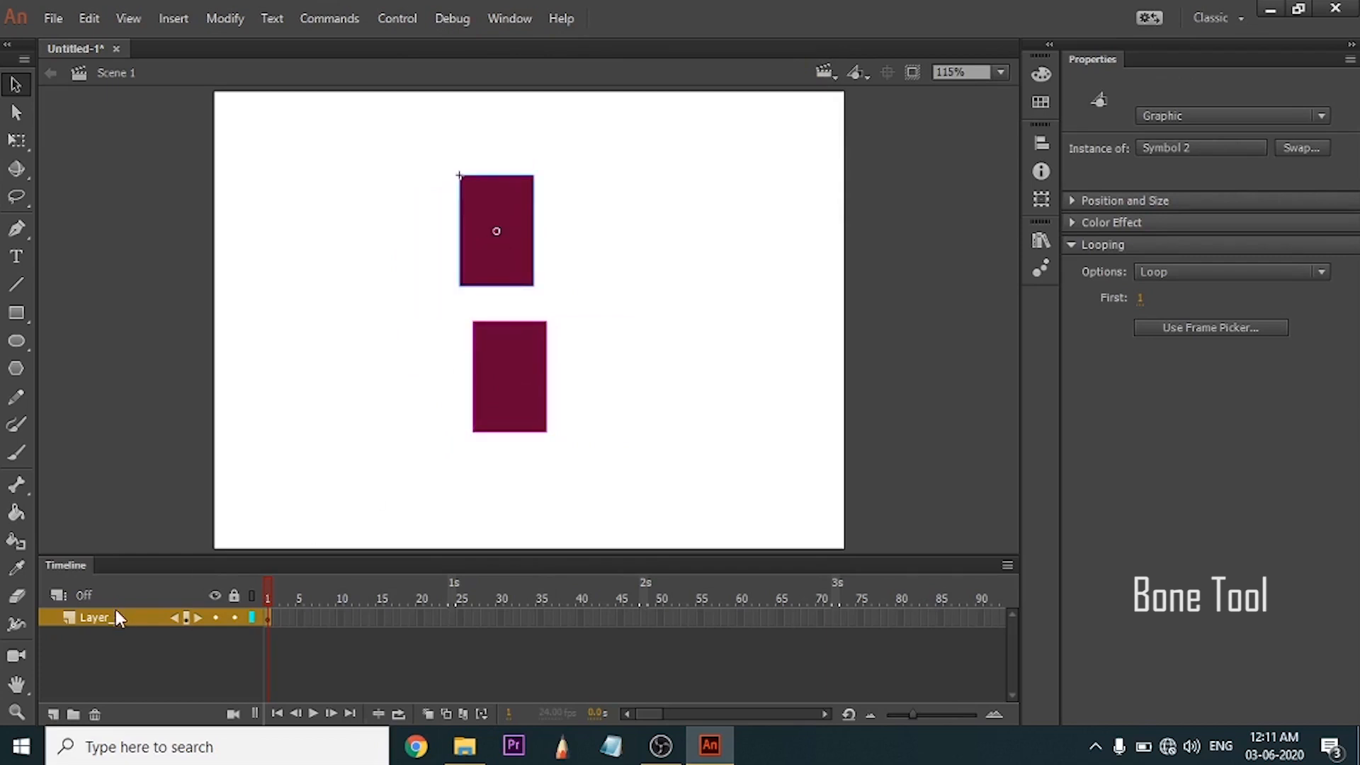
{"action": "left_click_drag", "start_coordinate": [496, 205], "coordinate": [508, 216]}
Distribute the two rectangle symbols to separate layers and select both of them.
{"action": "left_click_drag", "start_coordinate": [599, 234], "coordinate": [465, 450]}
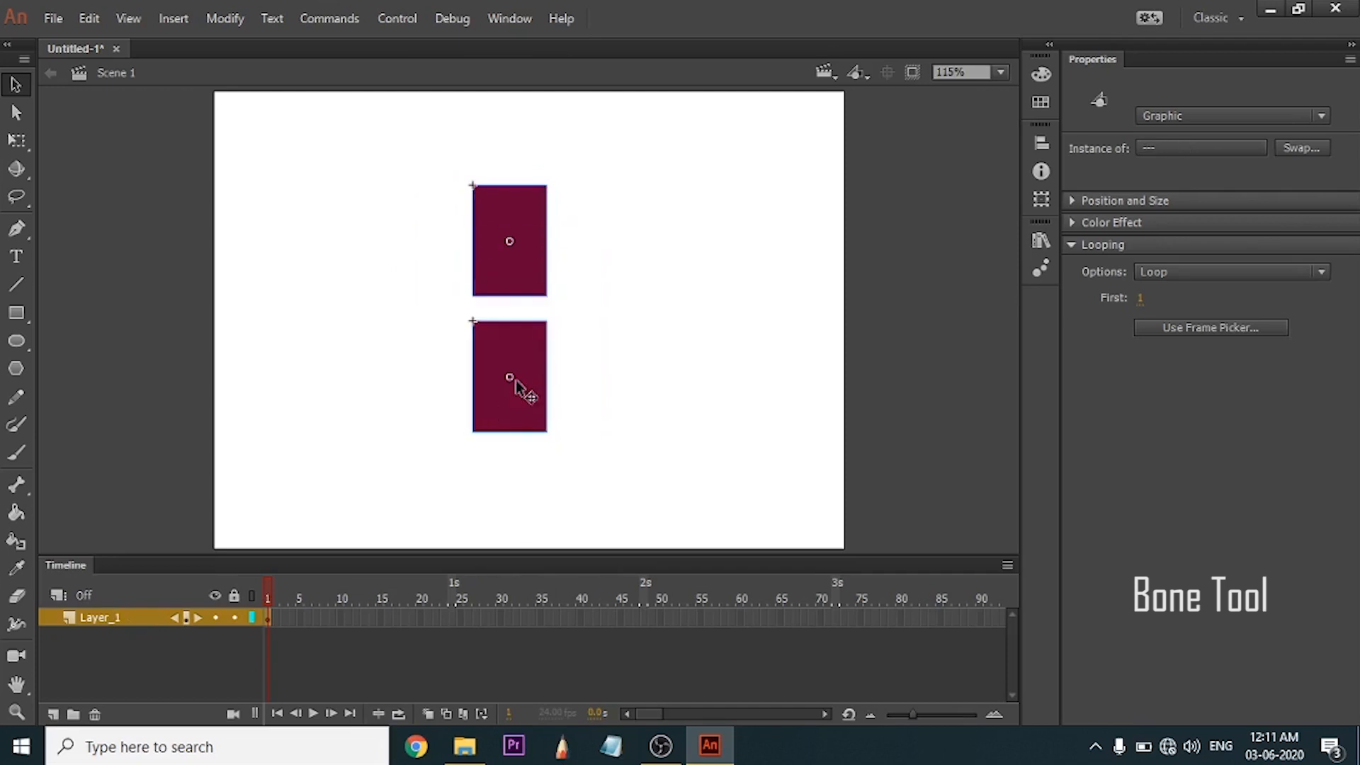
{"action": "right_click", "coordinate": [516, 381]}
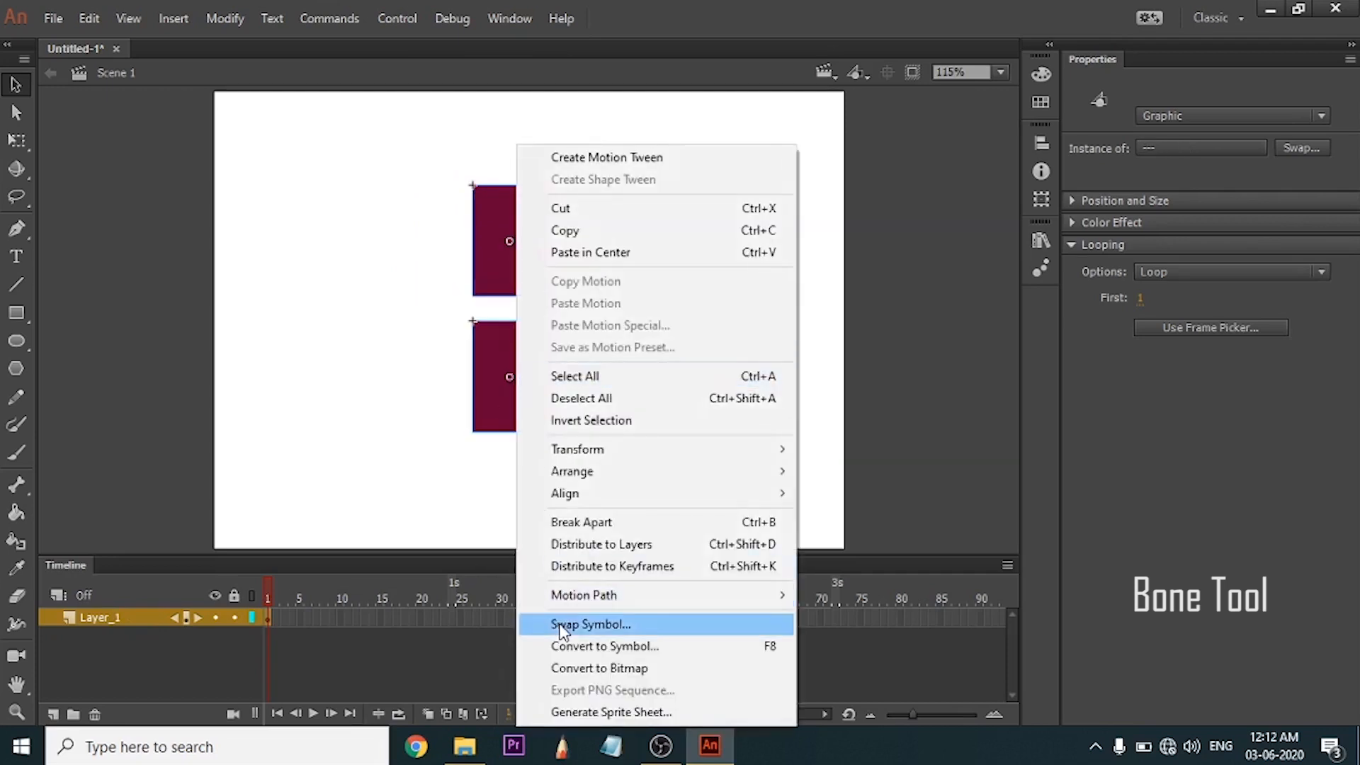
{"action": "left_click", "coordinate": [602, 547]}
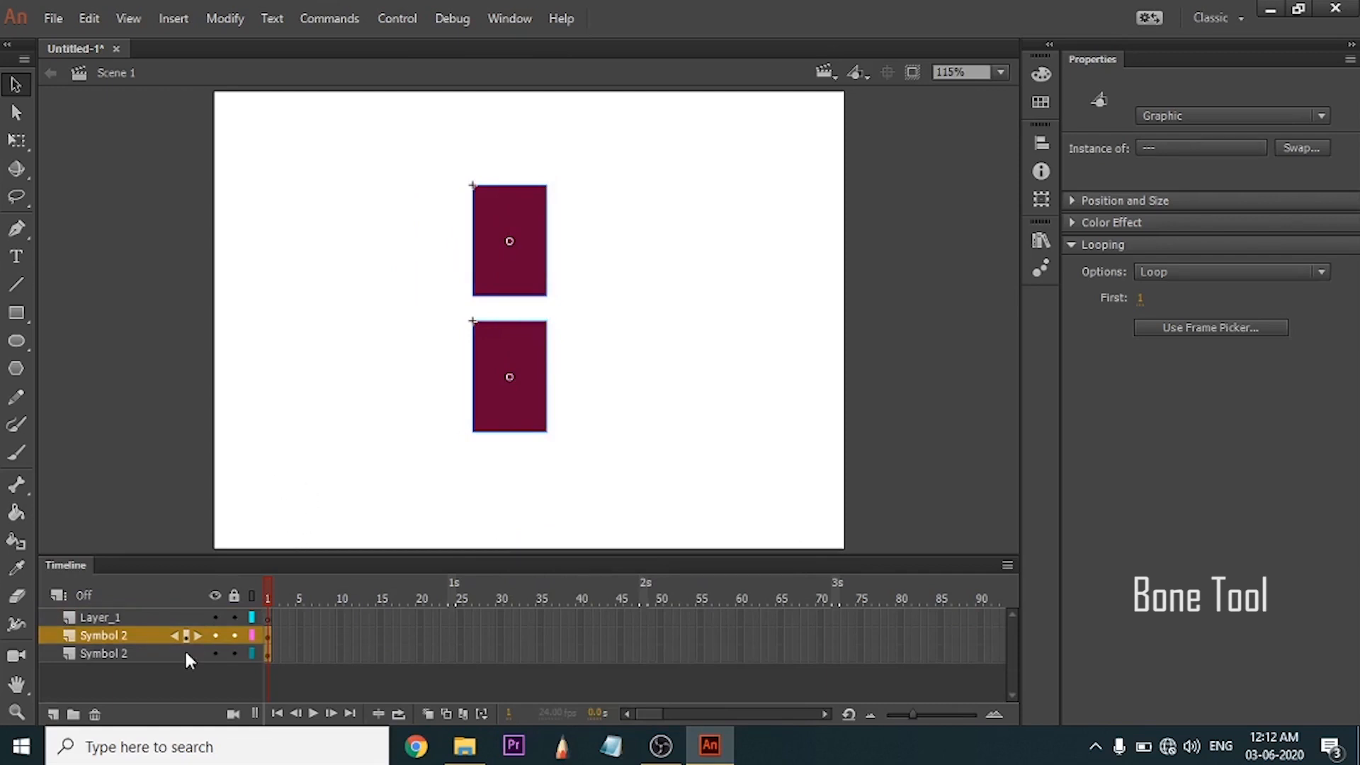
{"action": "left_click", "coordinate": [404, 428]}
{"action": "mouse_move", "coordinate": [603, 225]}
{"action": "left_mouse_down"}
{"action": "mouse_move", "coordinate": [443, 374]}
{"action": "mouse_move", "coordinate": [448, 445]}
{"action": "left_mouse_up"}
{"action": "key", "text": "alt"}
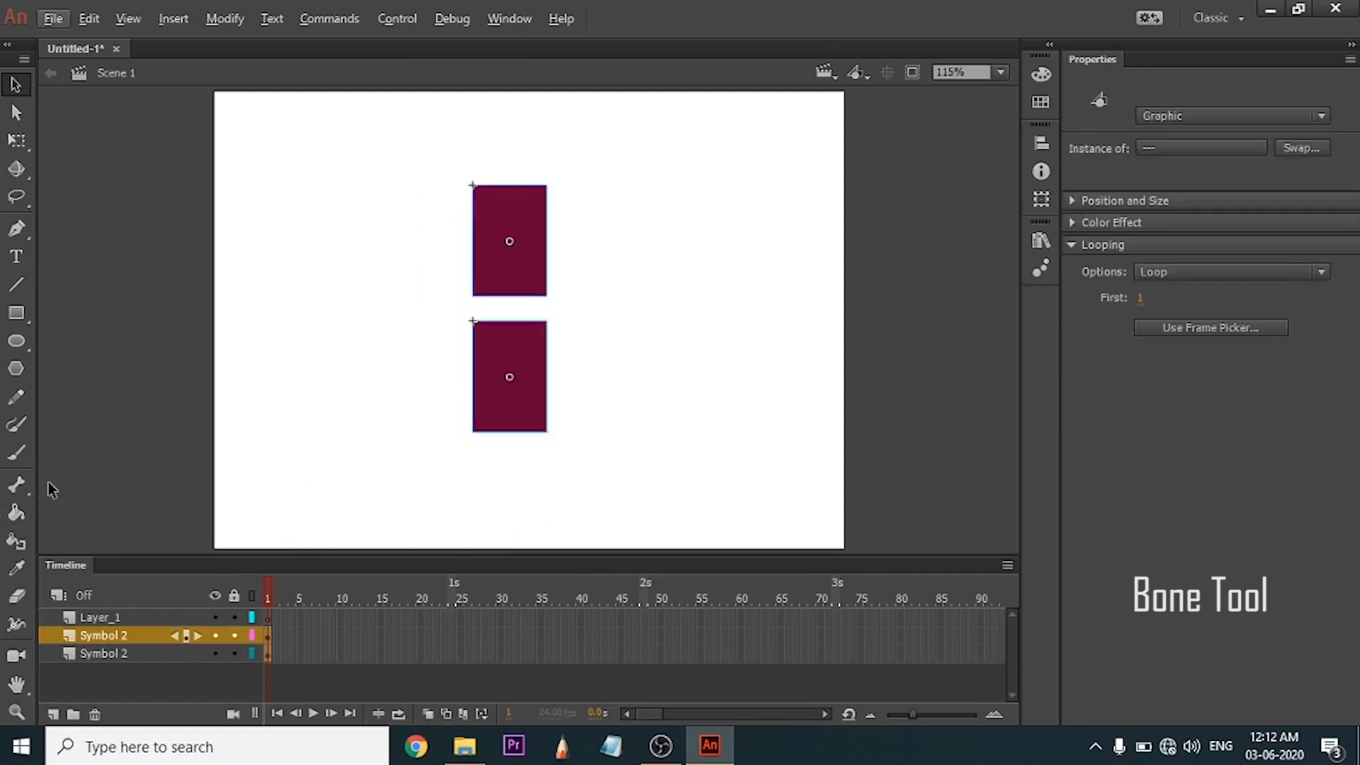
Connect the upper rectangle's centre to the lower rectangle with the Bone tool, and swing the lower rectangle up and to the right.
{"action": "left_click", "coordinate": [18, 486]}
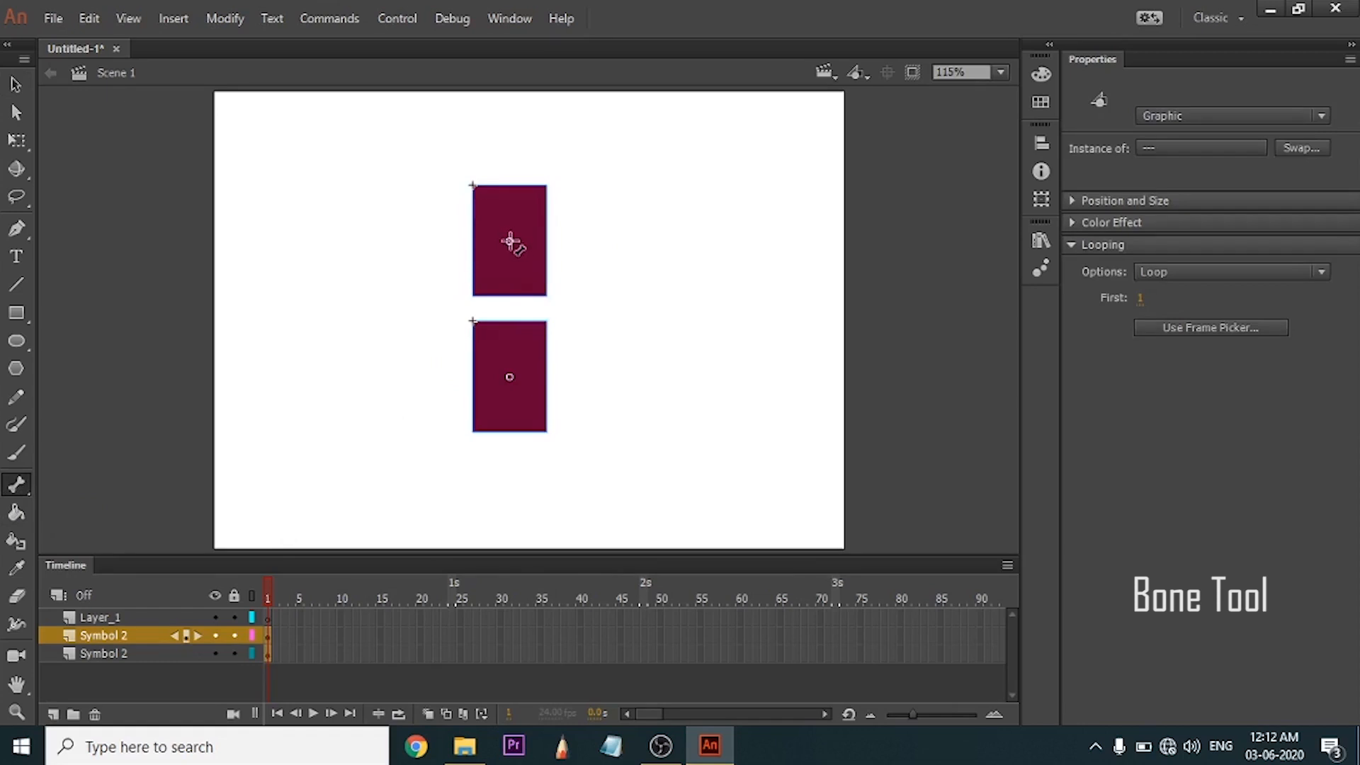
{"action": "left_click_drag", "start_coordinate": [509, 242], "coordinate": [509, 351]}
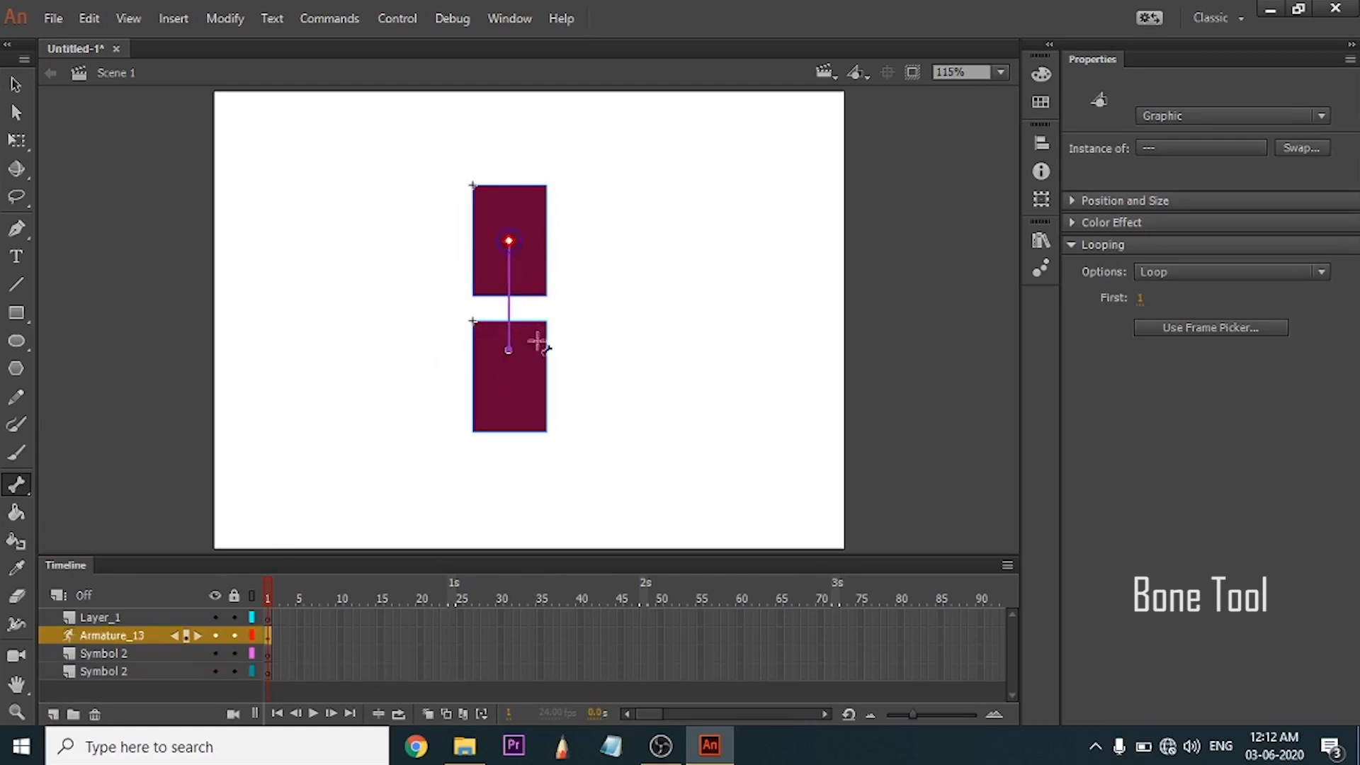
{"action": "key", "text": "v"}
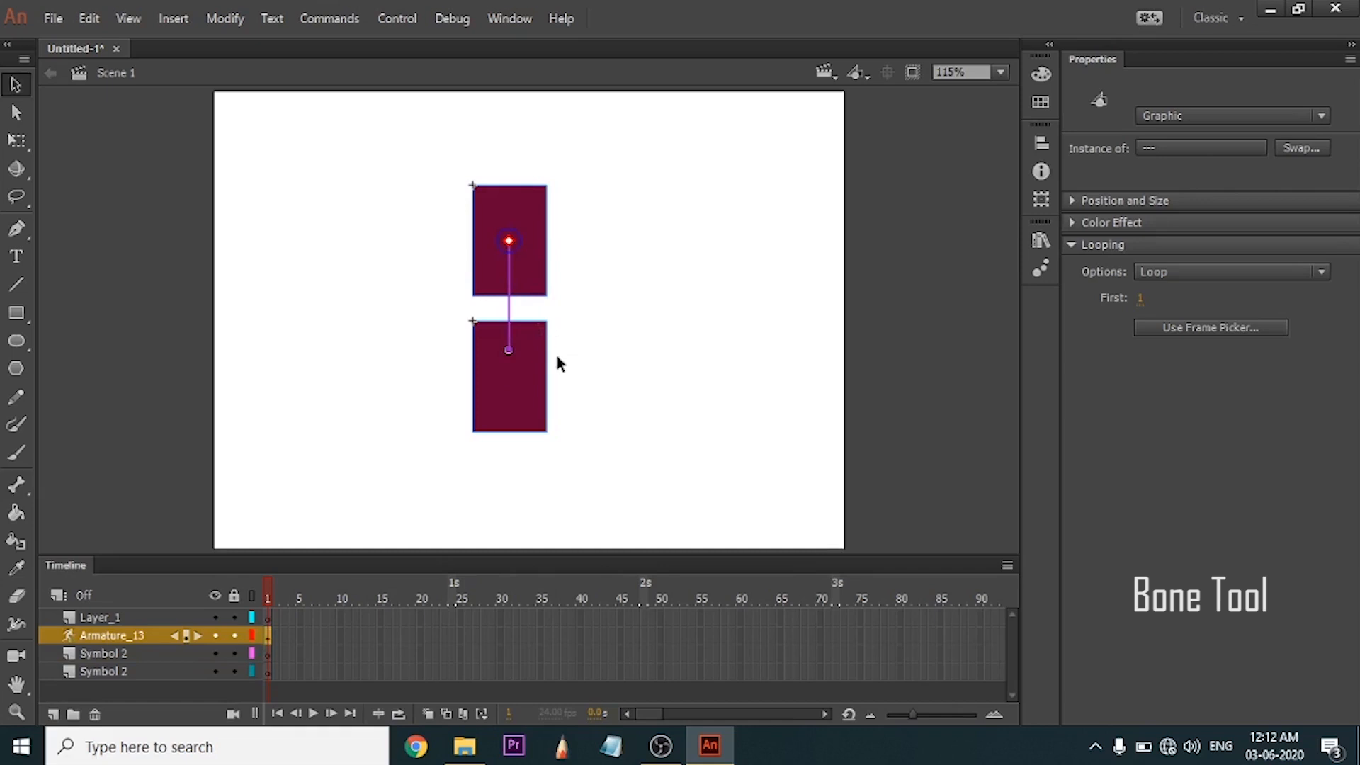
{"action": "left_click_drag", "start_coordinate": [525, 398], "coordinate": [655, 262]}
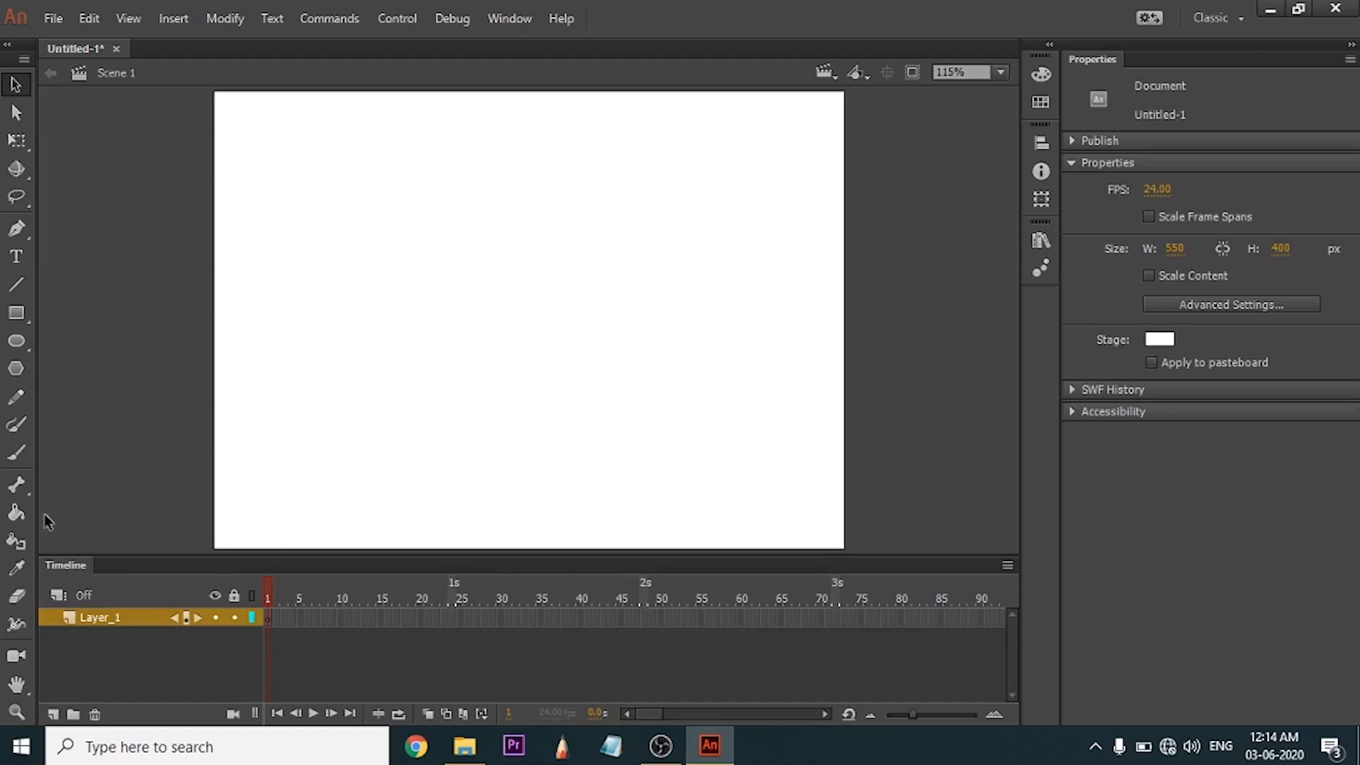
Draw a maroon square on the empty stage and recolour its fill bright turquoise green with the Paint Bucket tool.
{"action": "left_click", "coordinate": [17, 512]}
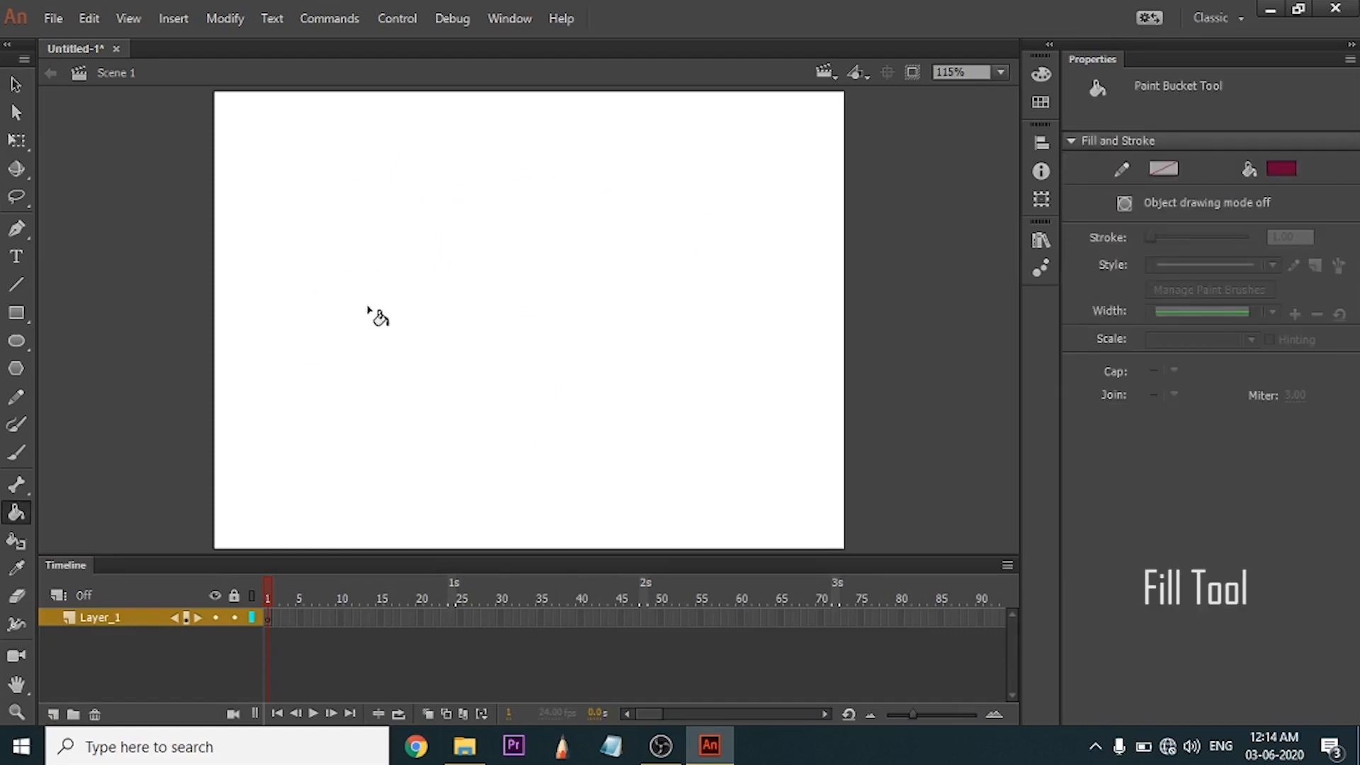
{"action": "left_click", "coordinate": [16, 312]}
{"action": "left_click_drag", "start_coordinate": [551, 316], "coordinate": [640, 347]}
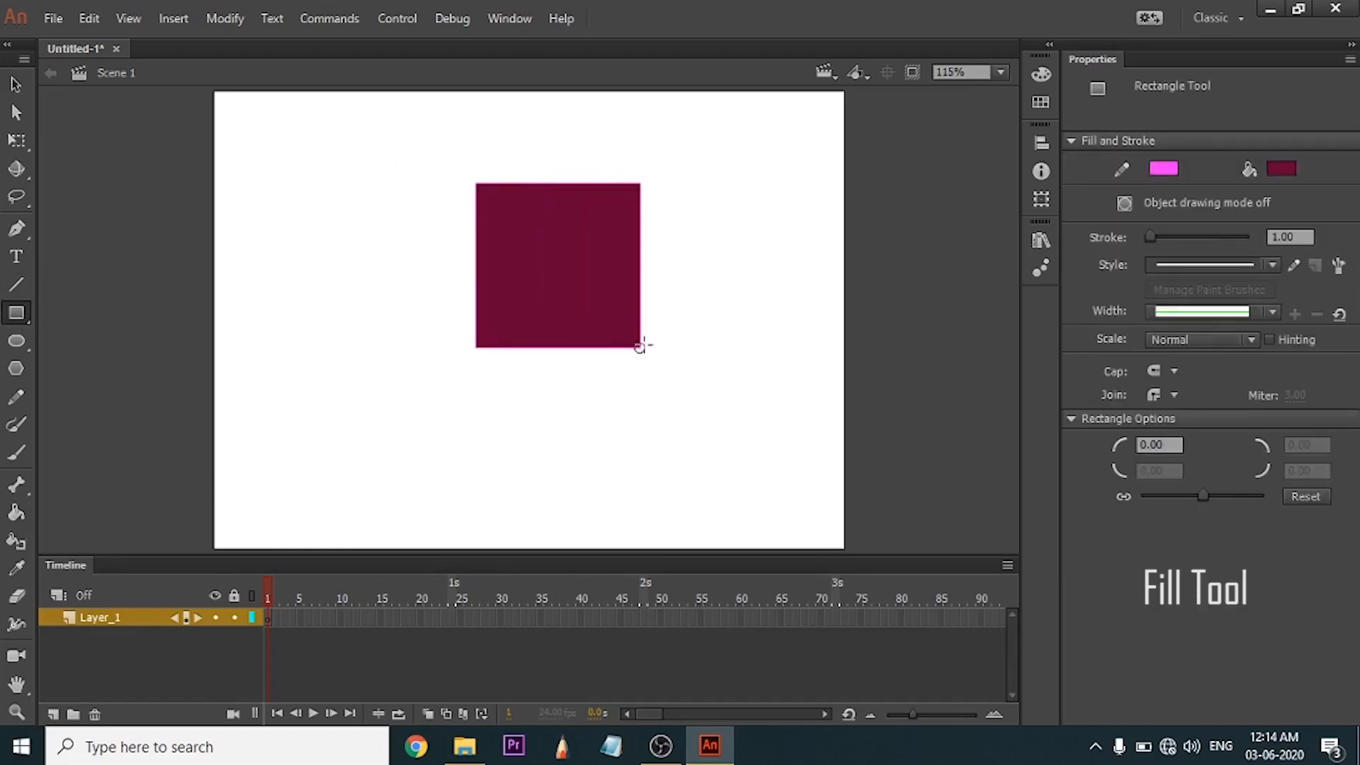
{"action": "key", "text": "alt"}
{"action": "left_click", "coordinate": [20, 520]}
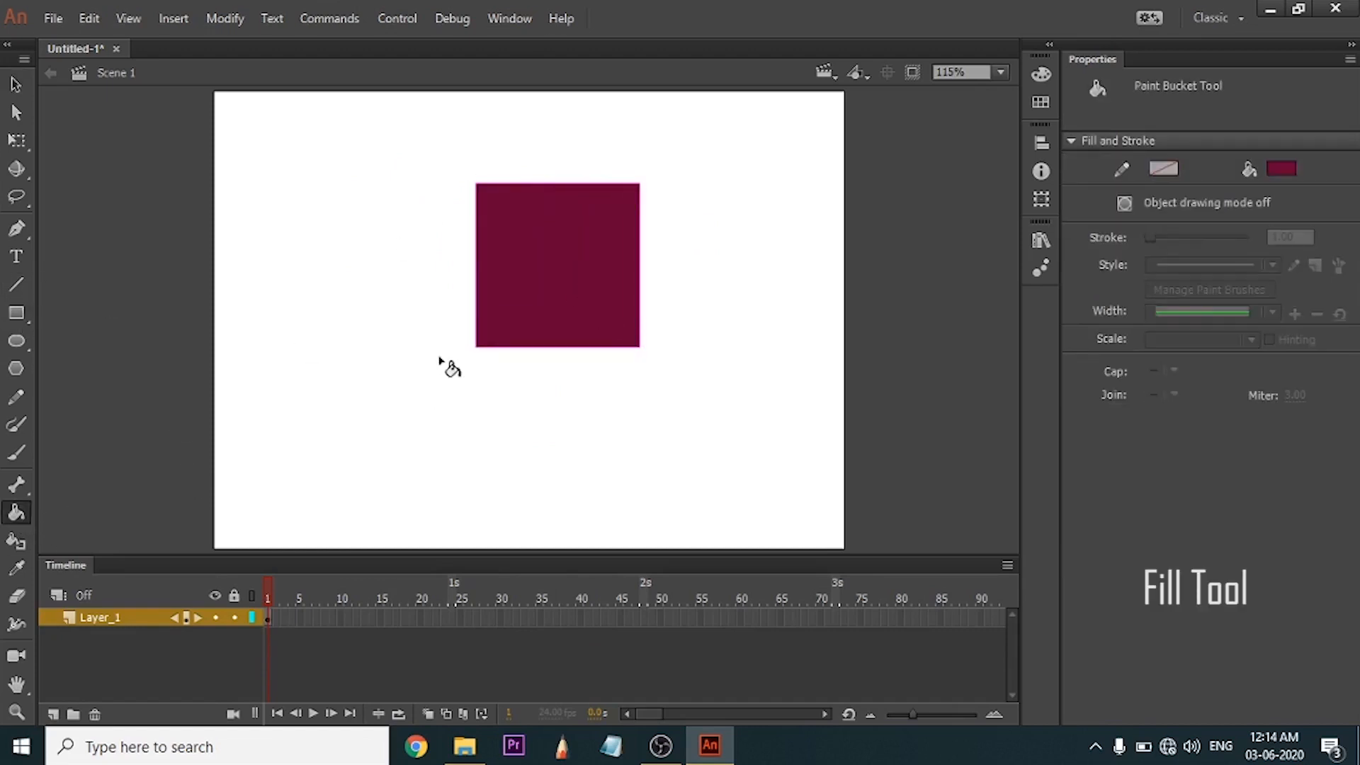
{"action": "left_click", "coordinate": [1273, 163]}
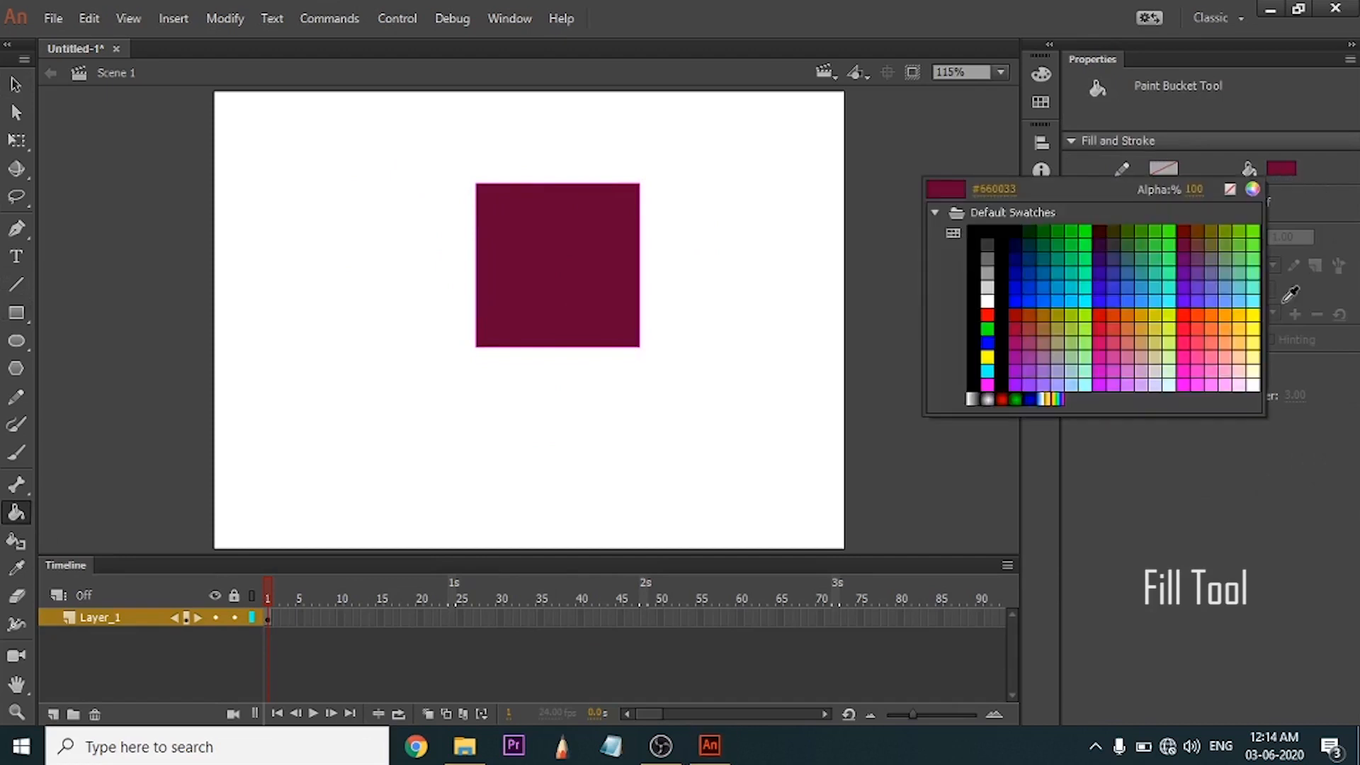
{"action": "left_click", "coordinate": [1093, 263]}
{"action": "left_click", "coordinate": [557, 231]}
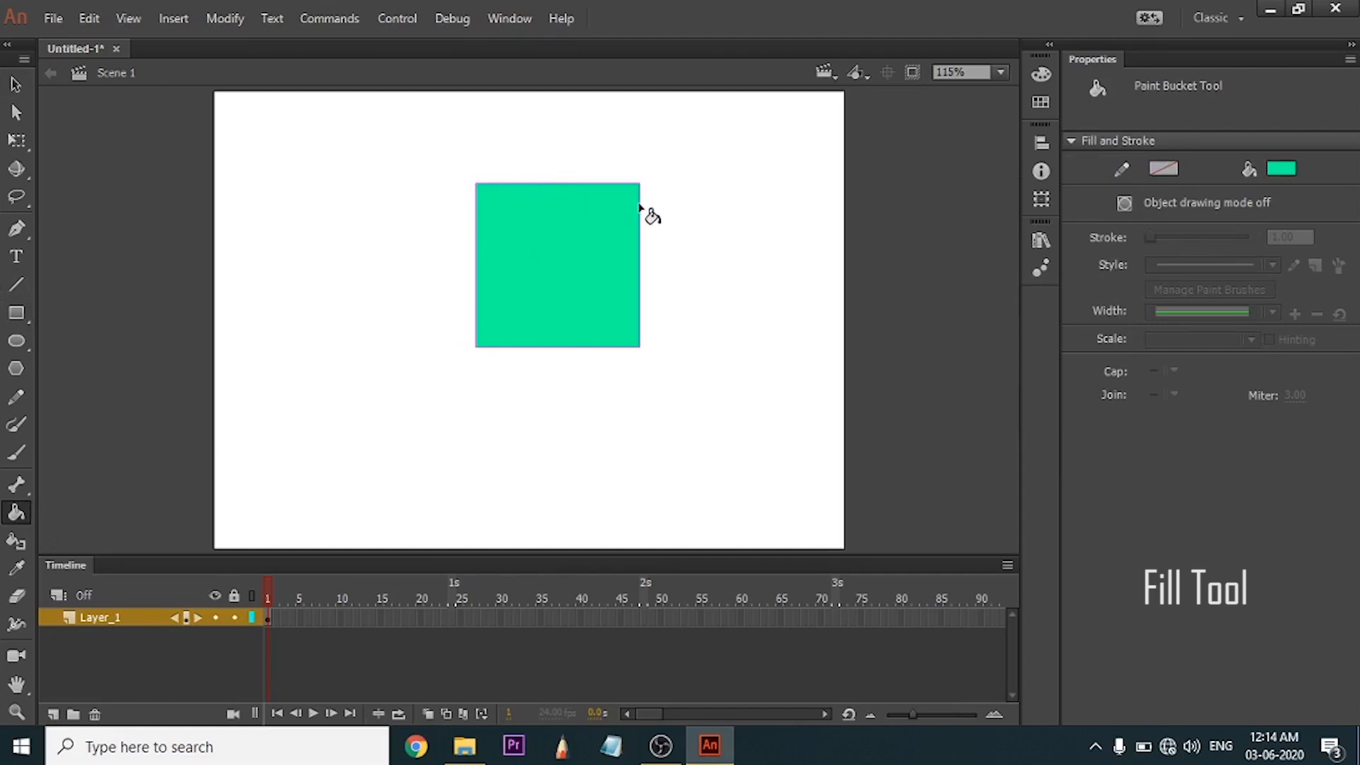
Recolour the green square's outline black with the Ink Bottle tool, keeping the stroke at 1.00.
{"action": "left_click", "coordinate": [16, 541]}
{"action": "left_click", "coordinate": [1164, 169]}
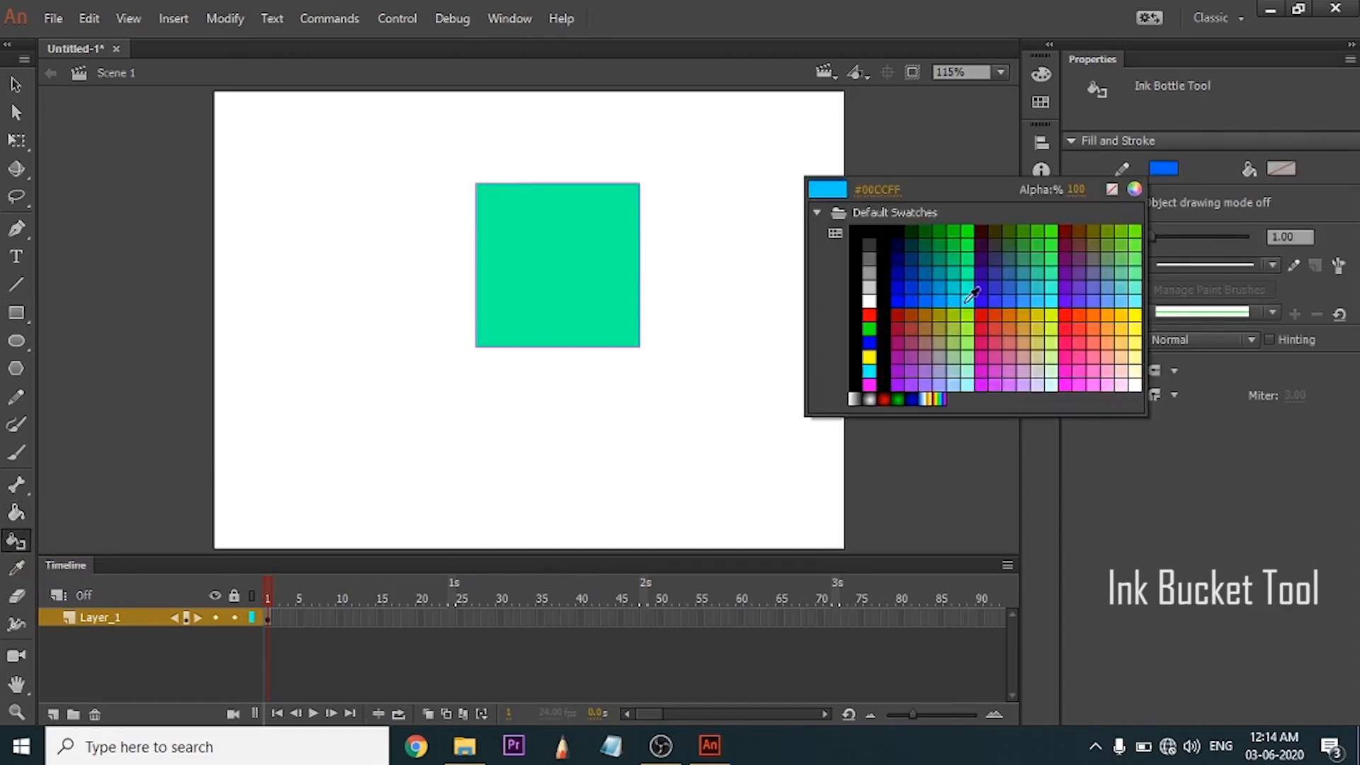
{"action": "left_click", "coordinate": [869, 230]}
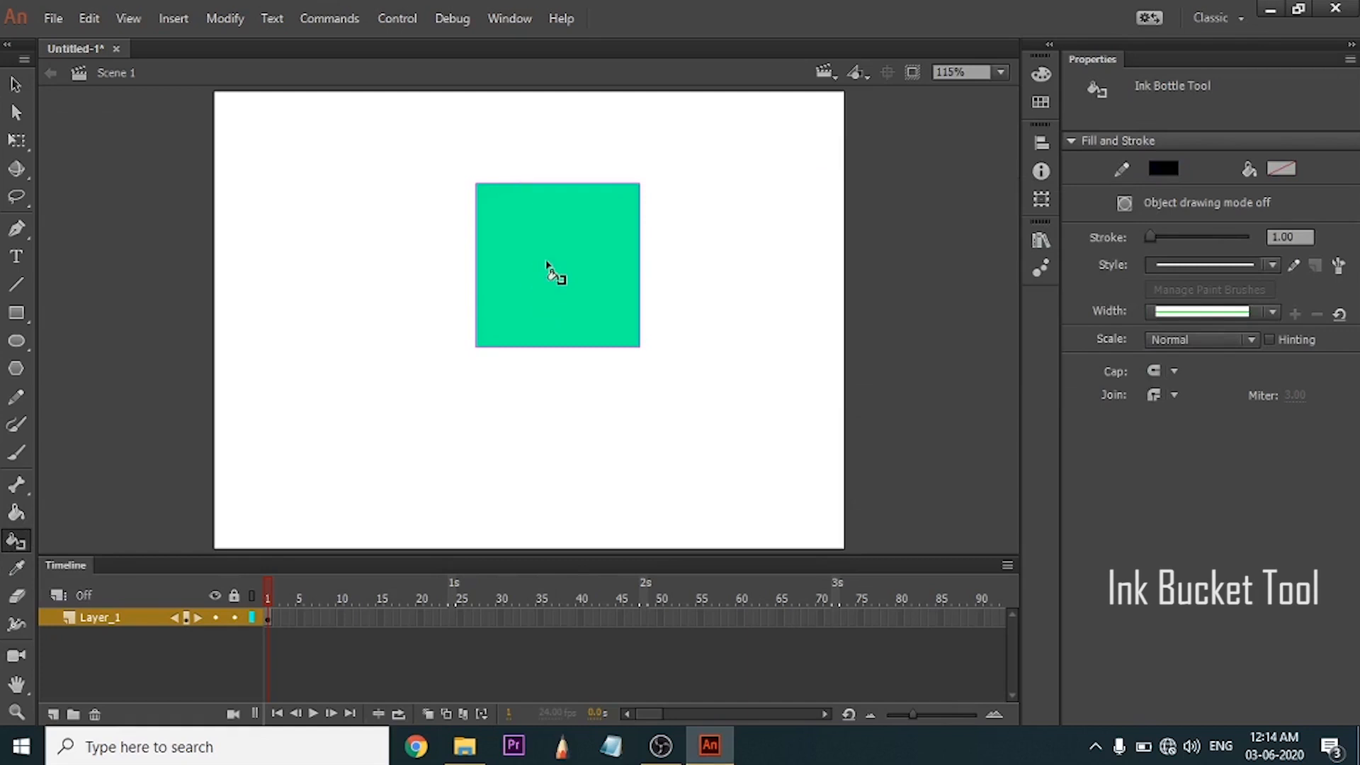
{"action": "left_click", "coordinate": [546, 263]}
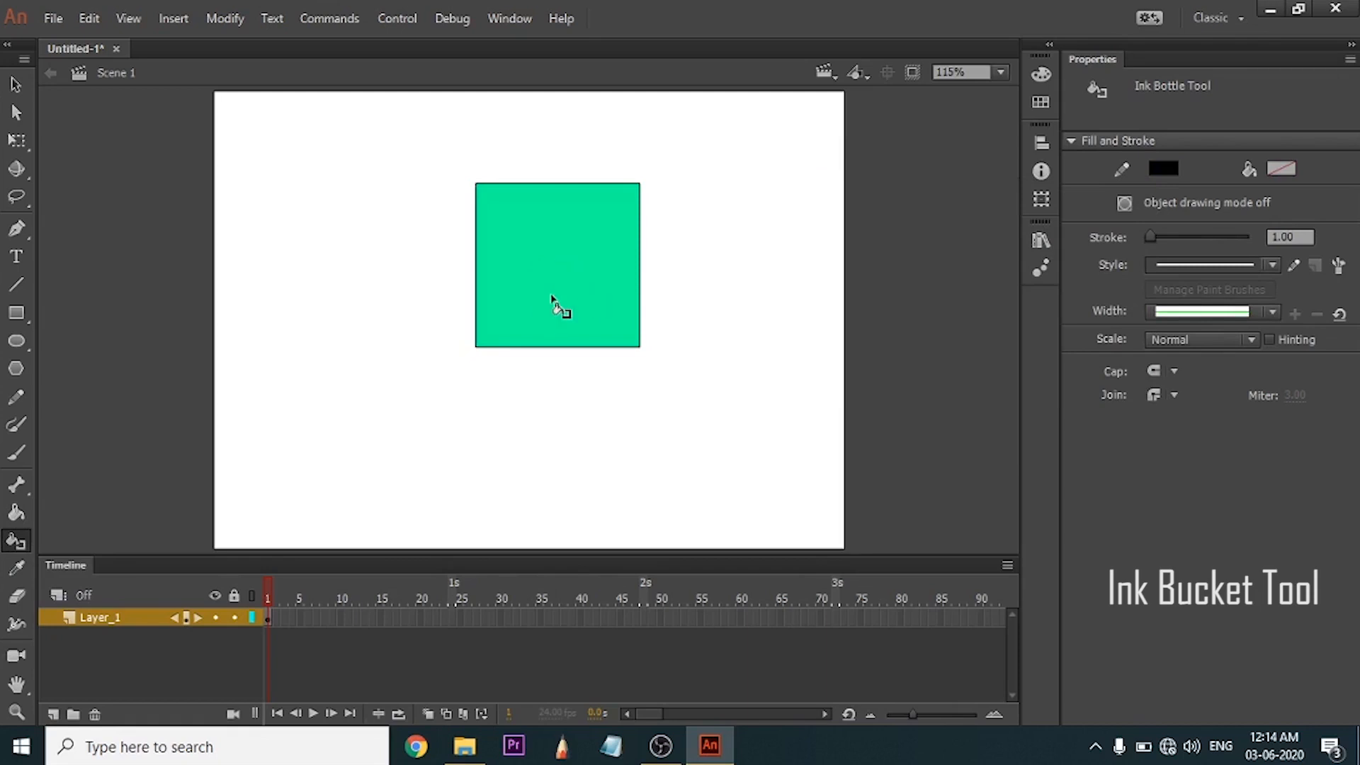
{"action": "key", "text": "v"}
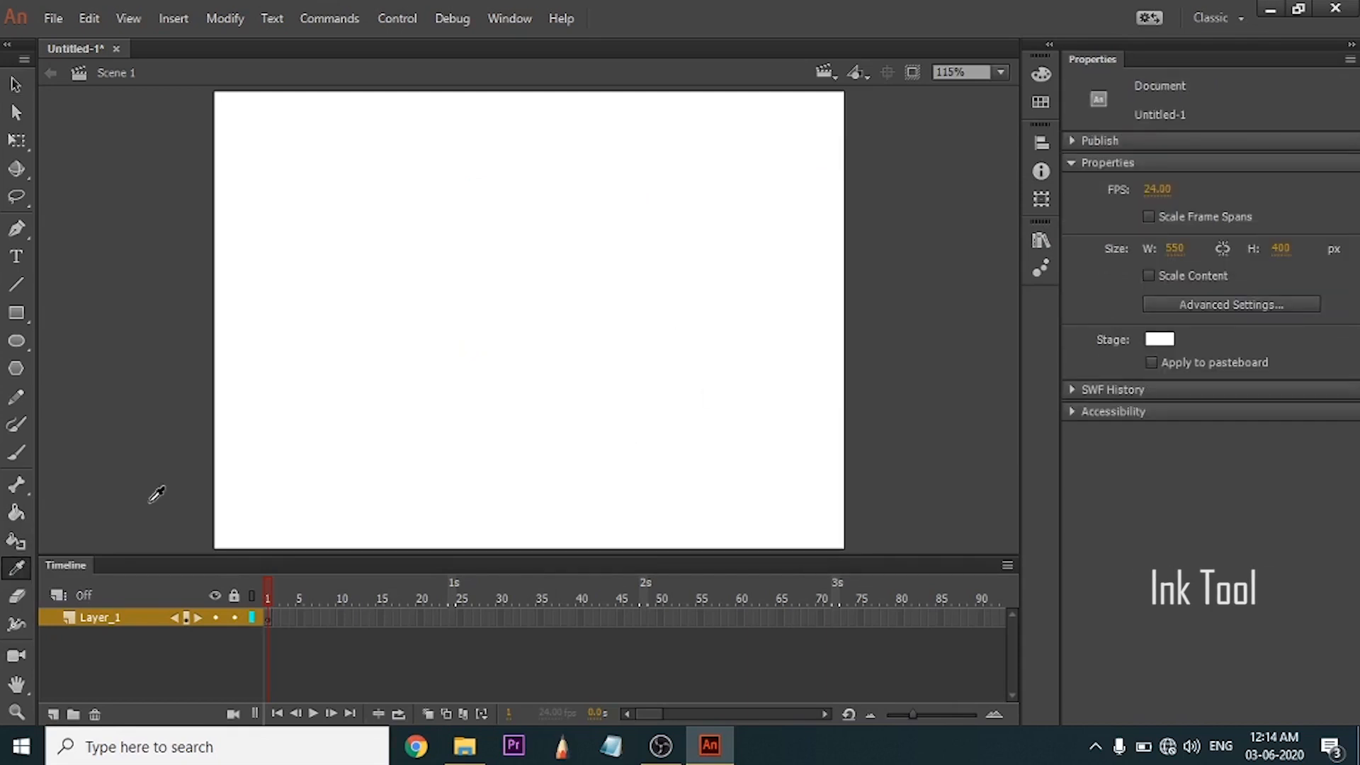
Draw two turquoise green rectangles with black outlines side by side in the upper half of the stage.
{"action": "left_click", "coordinate": [16, 568]}
{"action": "left_click", "coordinate": [15, 312]}
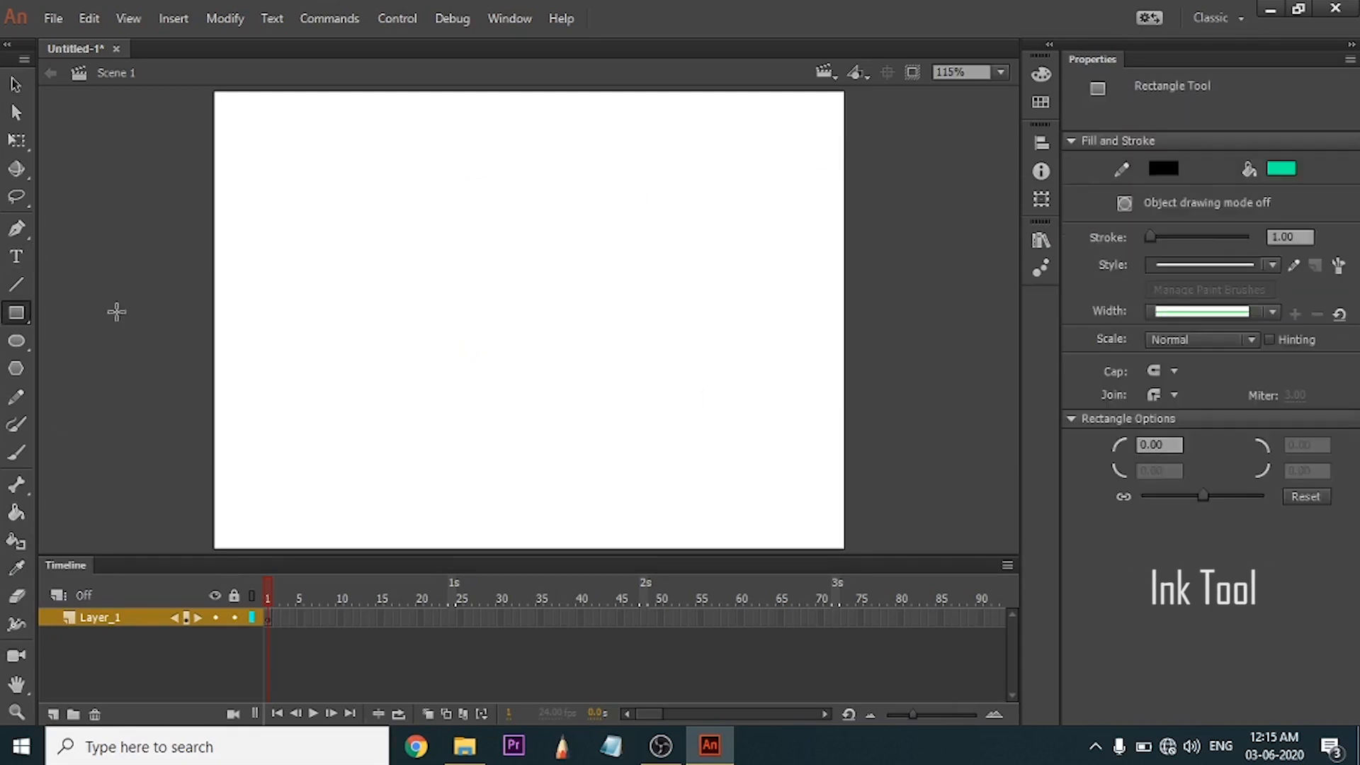
{"action": "left_click_drag", "start_coordinate": [266, 177], "coordinate": [384, 295]}
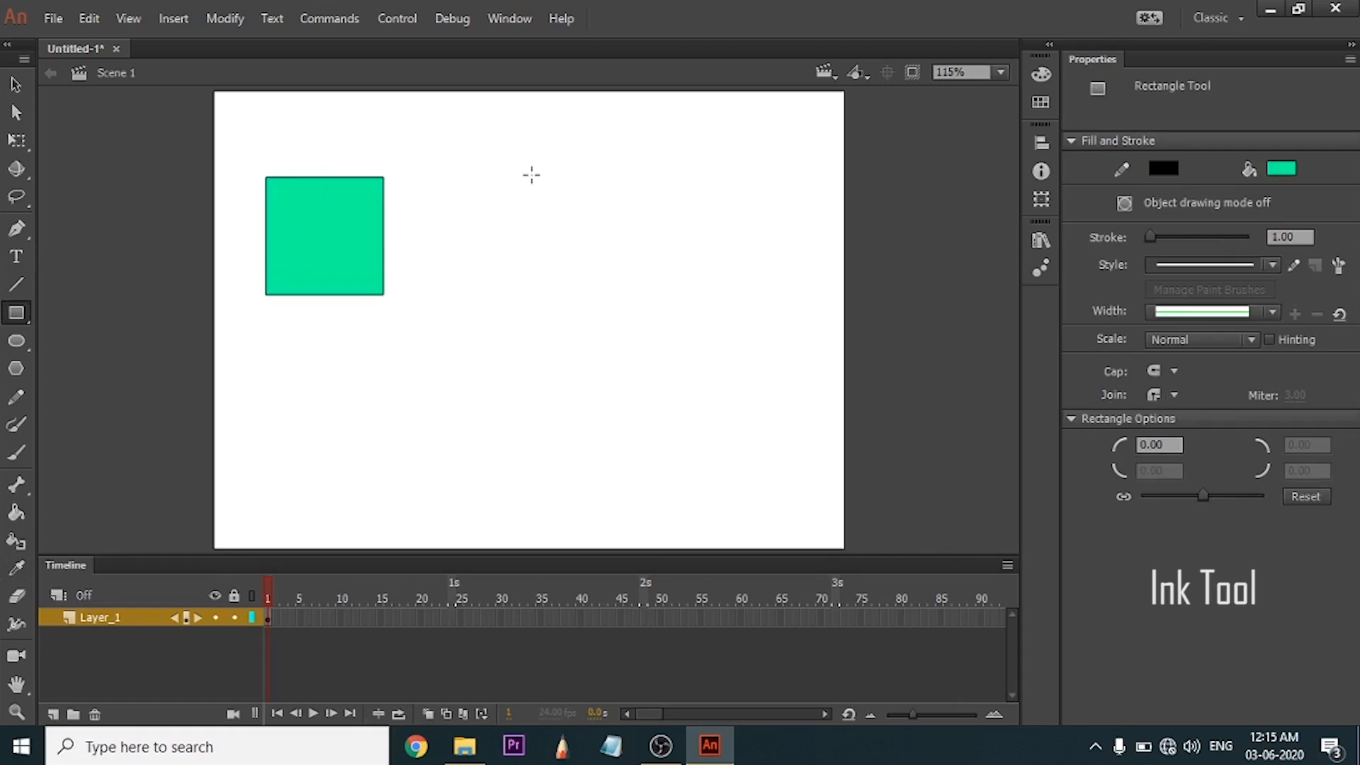
{"action": "mouse_move", "coordinate": [504, 171]}
{"action": "left_mouse_down"}
{"action": "mouse_move", "coordinate": [617, 276]}
{"action": "mouse_move", "coordinate": [664, 297]}
{"action": "left_mouse_up"}
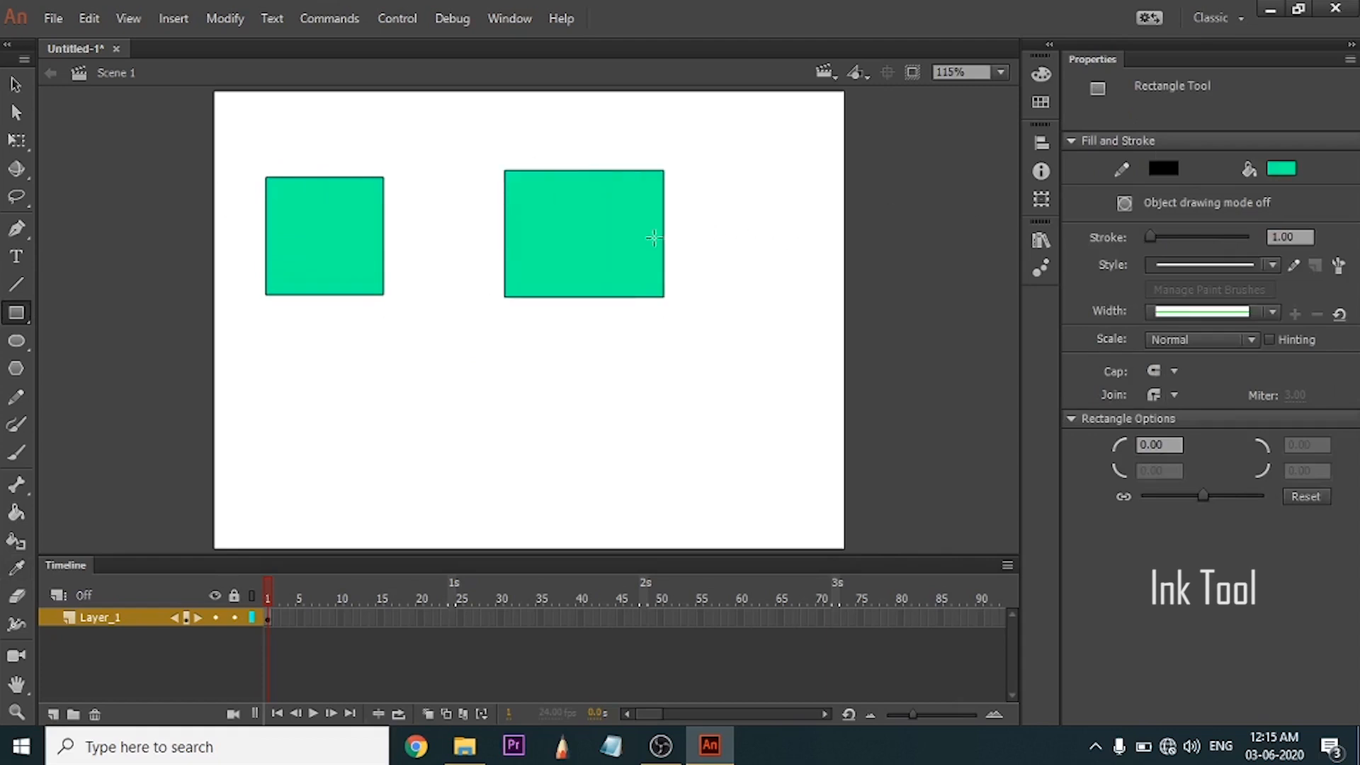
Recolour the fill of the left square blue and deselect it.
{"action": "key", "text": "v"}
{"action": "left_click", "coordinate": [319, 240]}
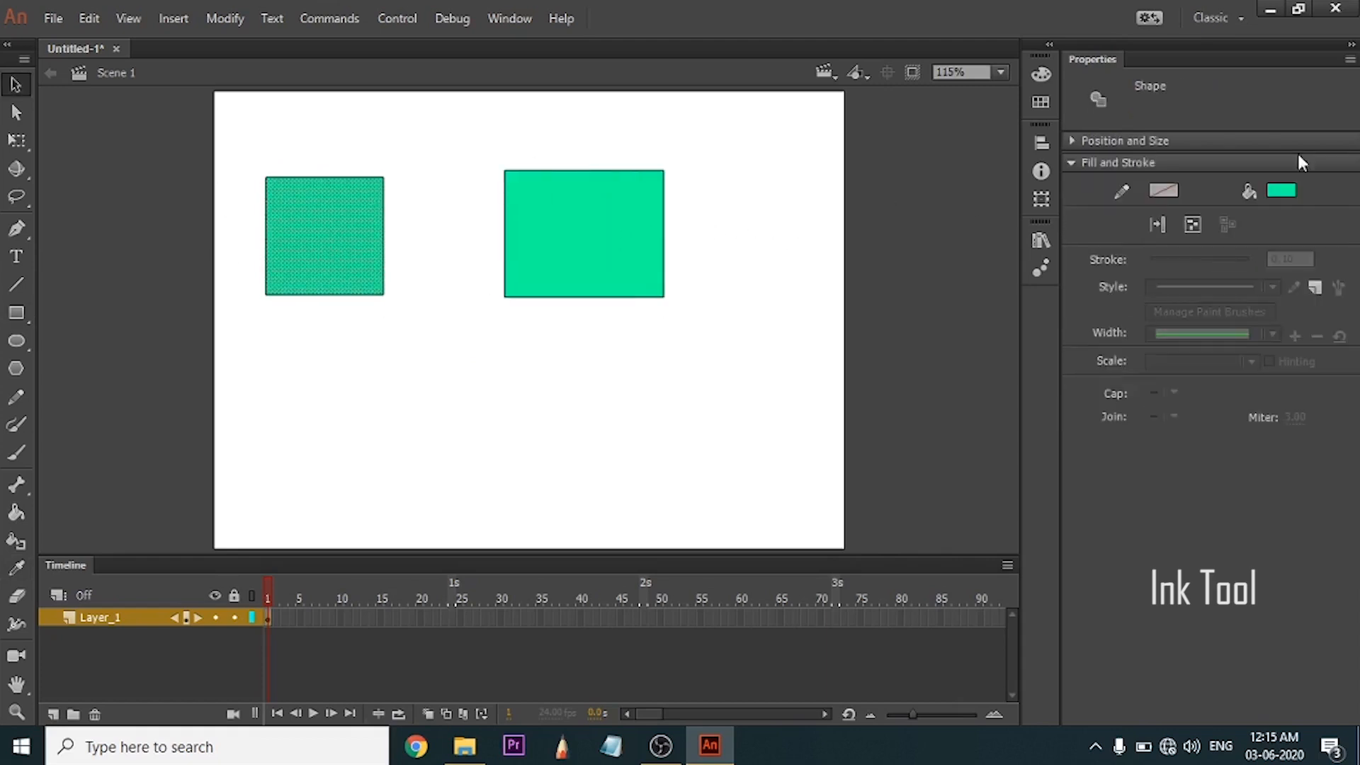
{"action": "left_click", "coordinate": [1279, 192]}
{"action": "left_click", "coordinate": [1126, 292]}
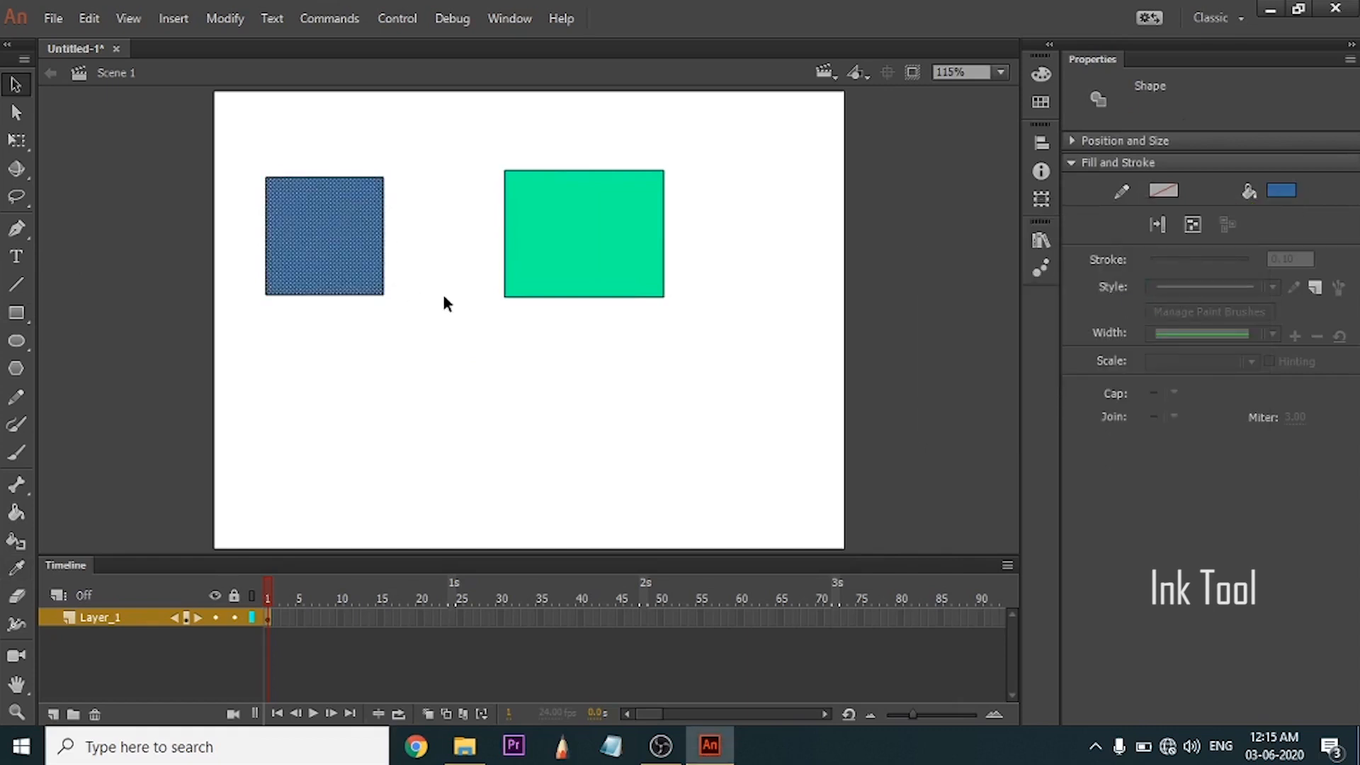
{"action": "left_click", "coordinate": [399, 288]}
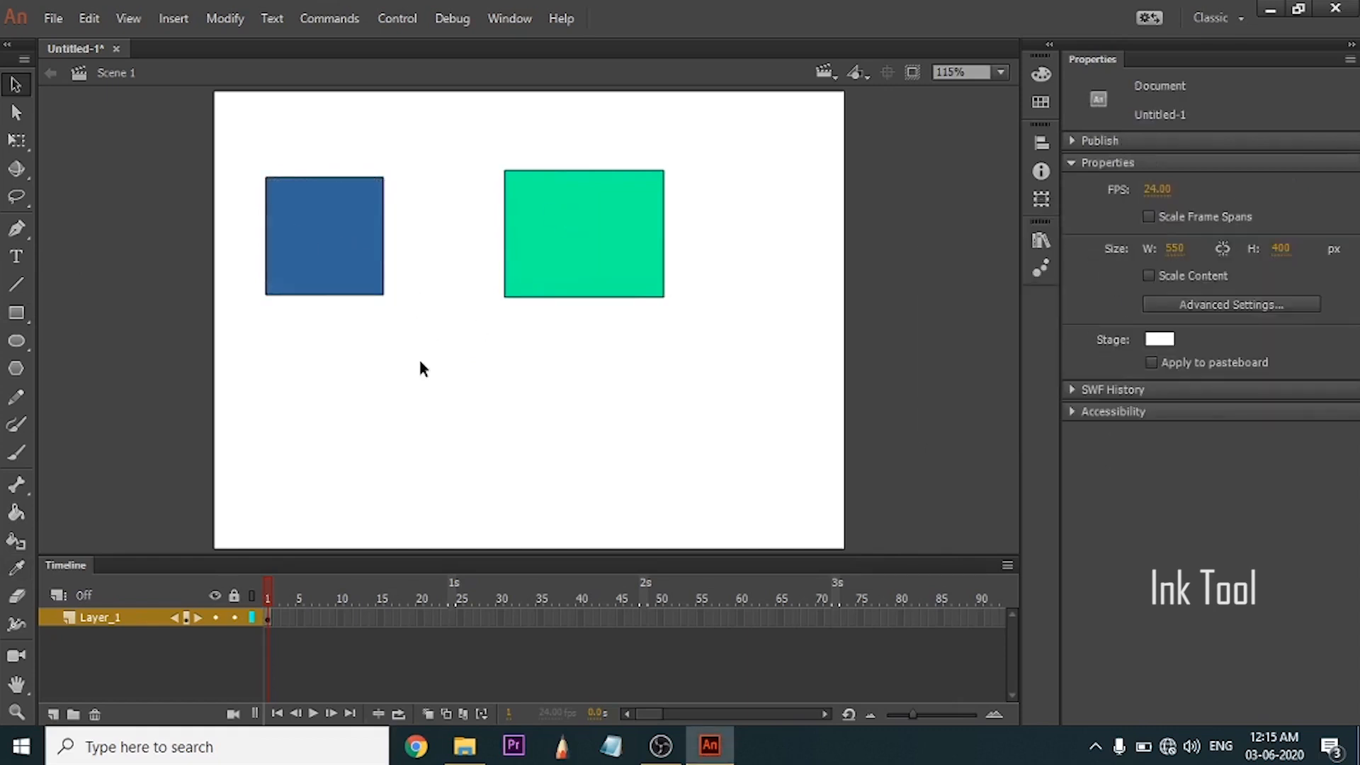
Select the right rectangle's green fill and apply the left square's blue to it with the Eyedropper tool.
{"action": "key", "text": "i"}
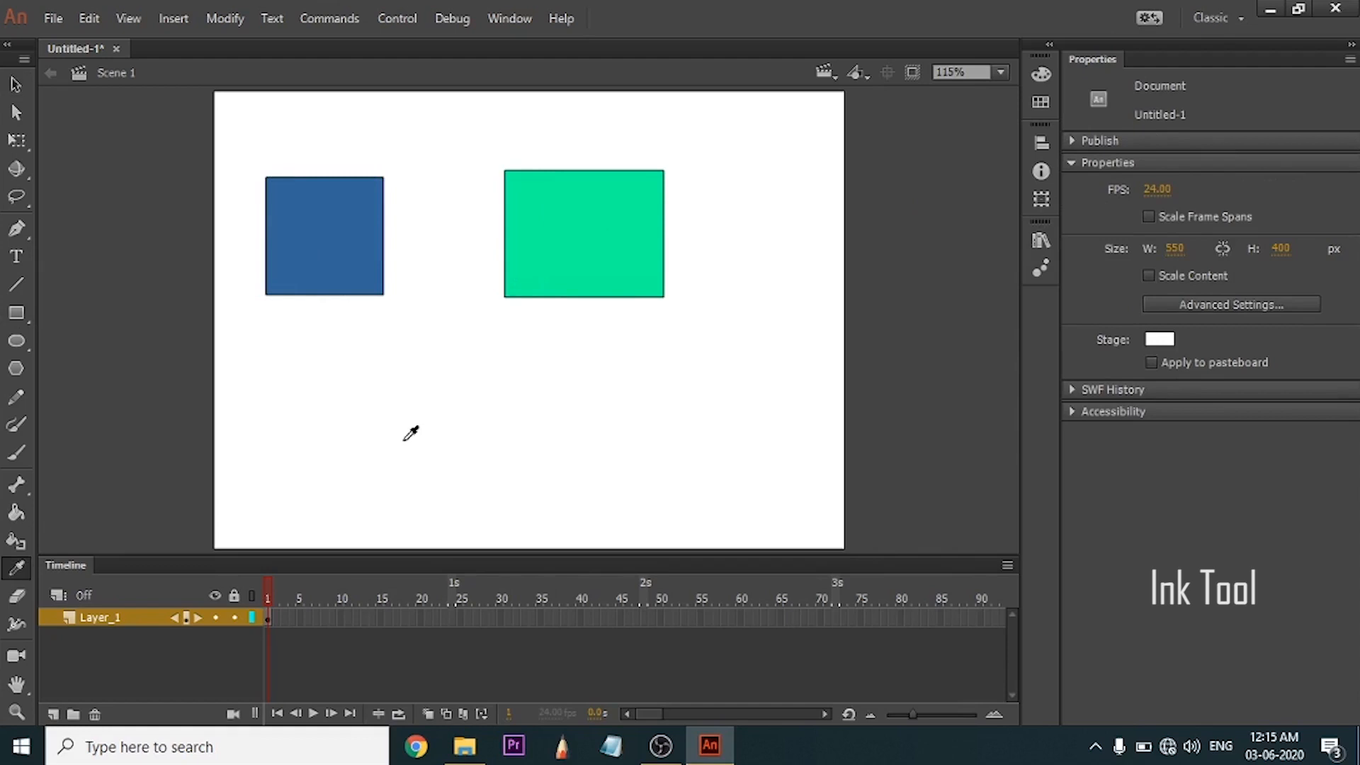
{"action": "key", "text": "v"}
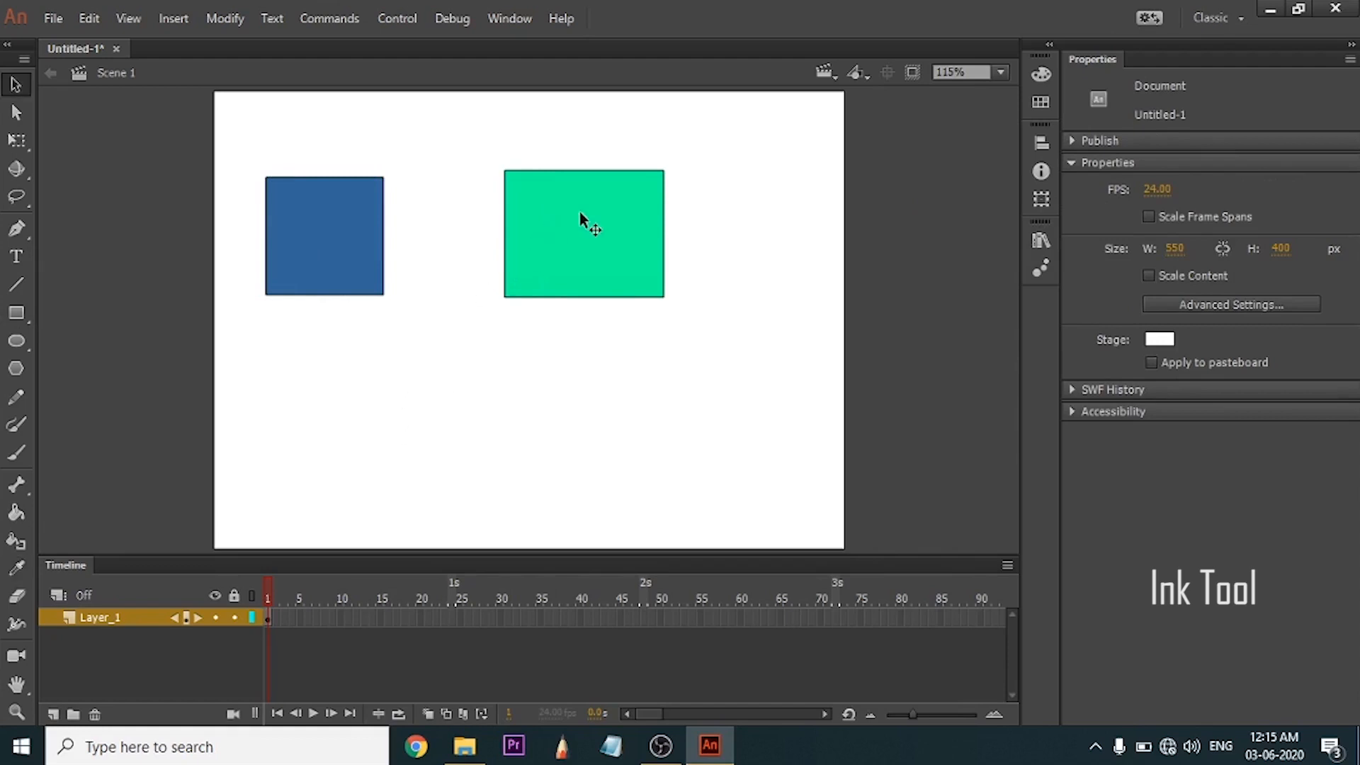
{"action": "left_click", "coordinate": [582, 234]}
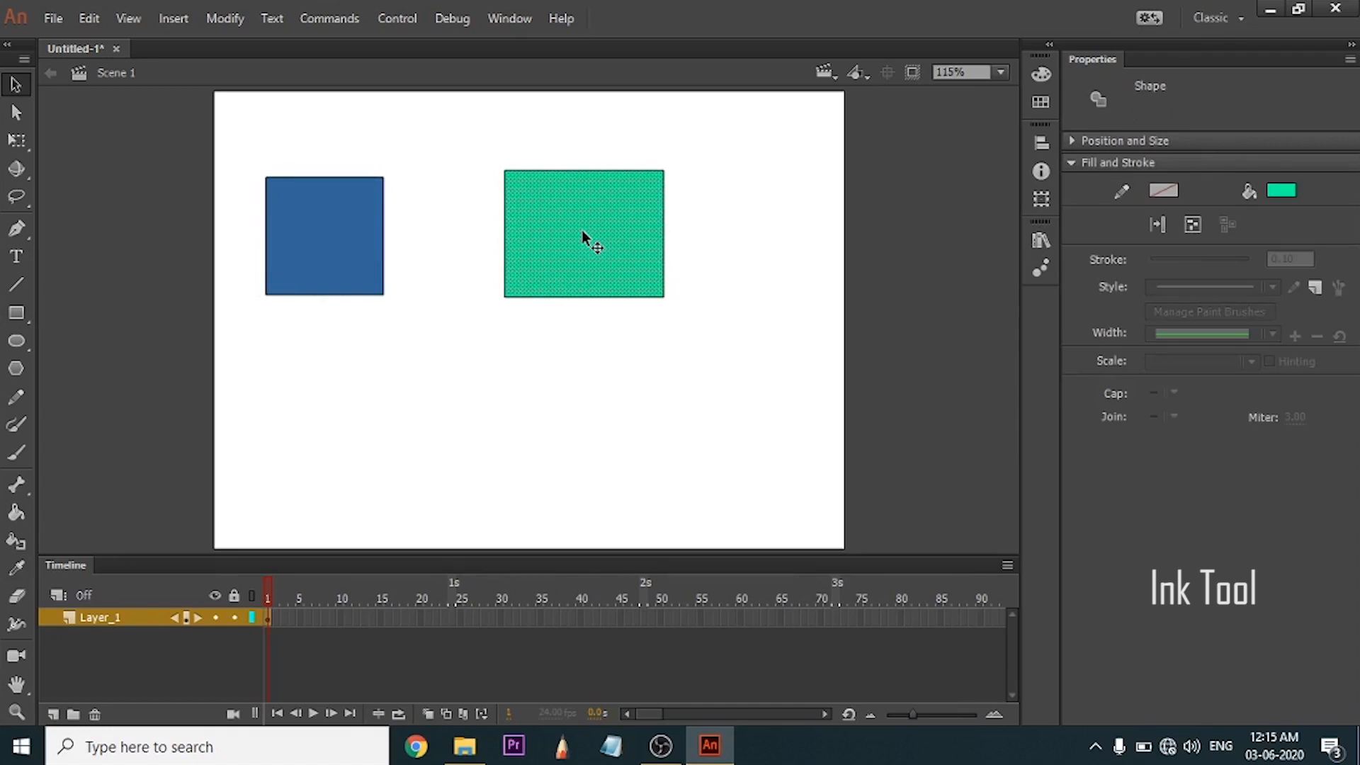
{"action": "key", "text": "i"}
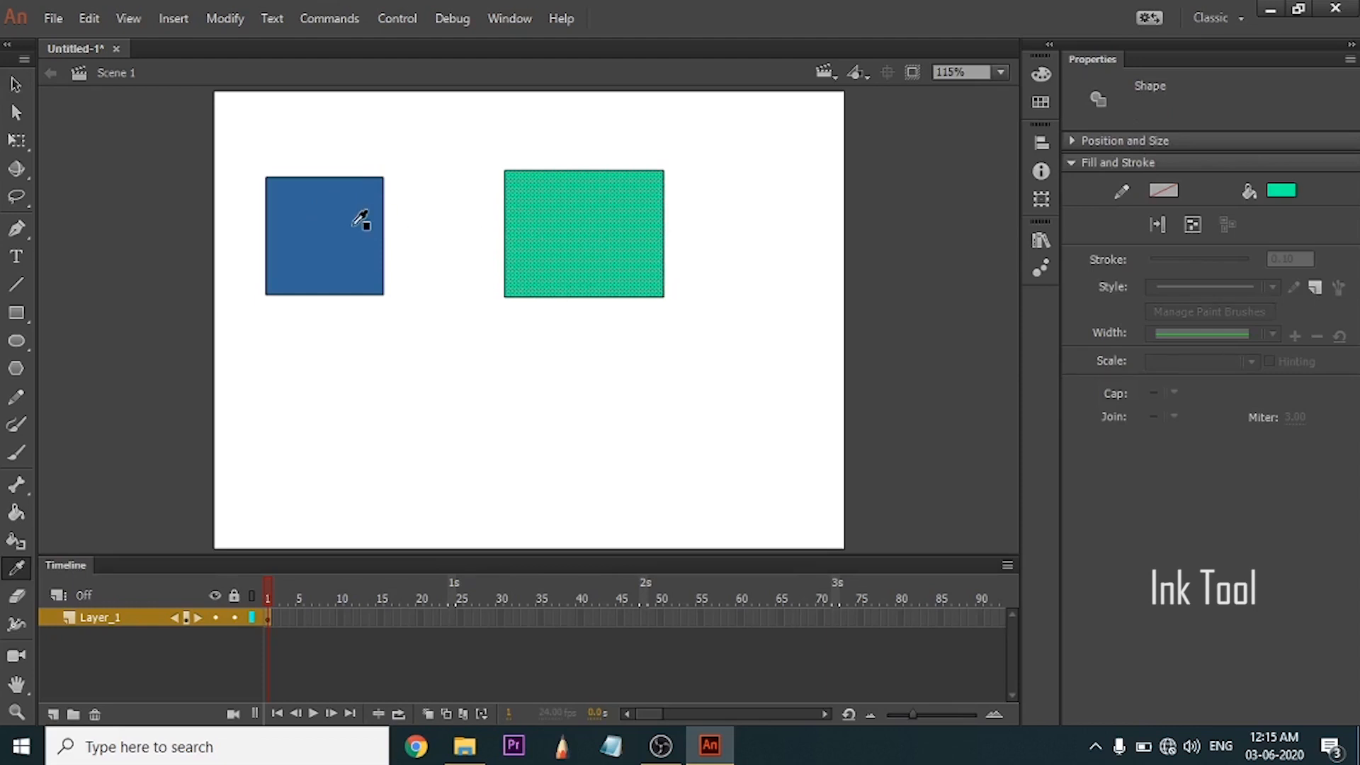
{"action": "left_click", "coordinate": [337, 234]}
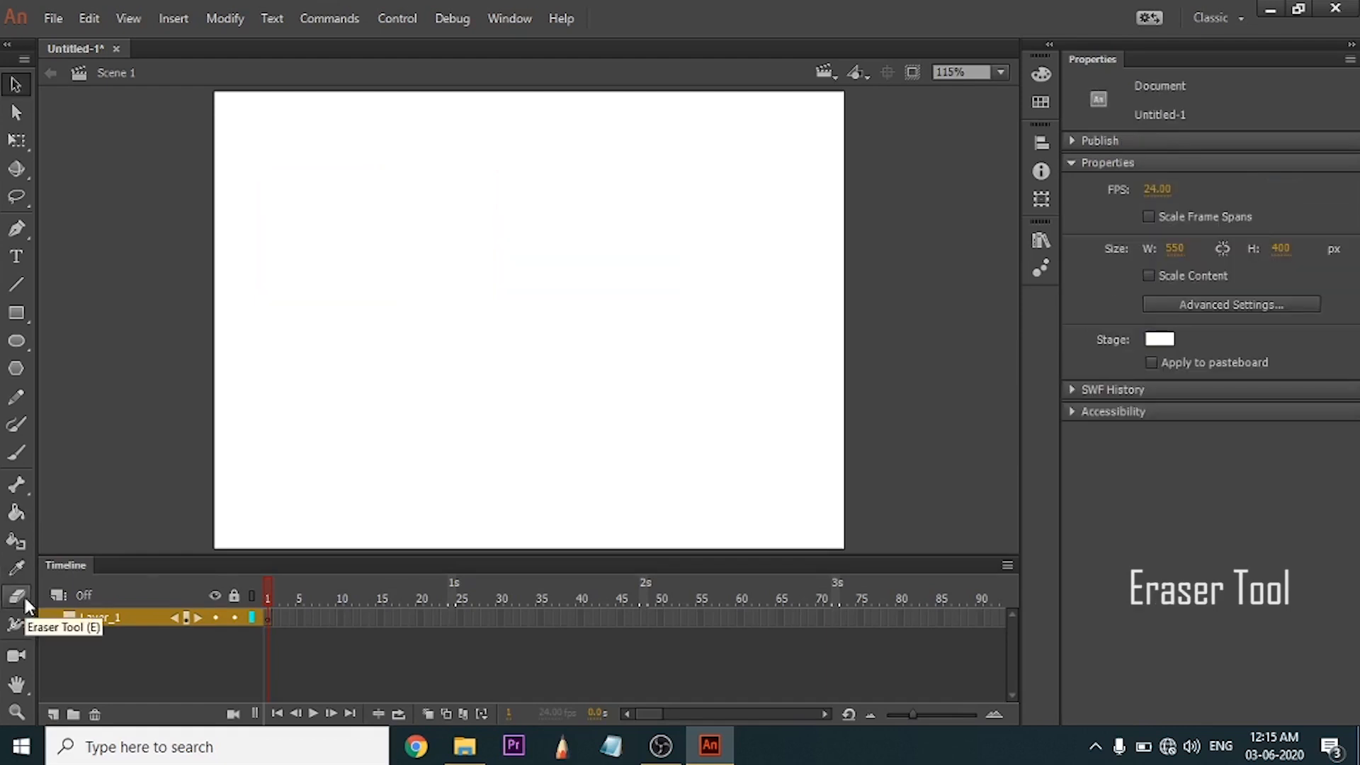
Draw a dark grey rectangle on the cleared stage and erase across its lower-right part with the Eraser tool.
{"action": "left_click", "coordinate": [16, 312]}
{"action": "left_click_drag", "start_coordinate": [405, 165], "coordinate": [567, 312]}
{"action": "left_click", "coordinate": [17, 596]}
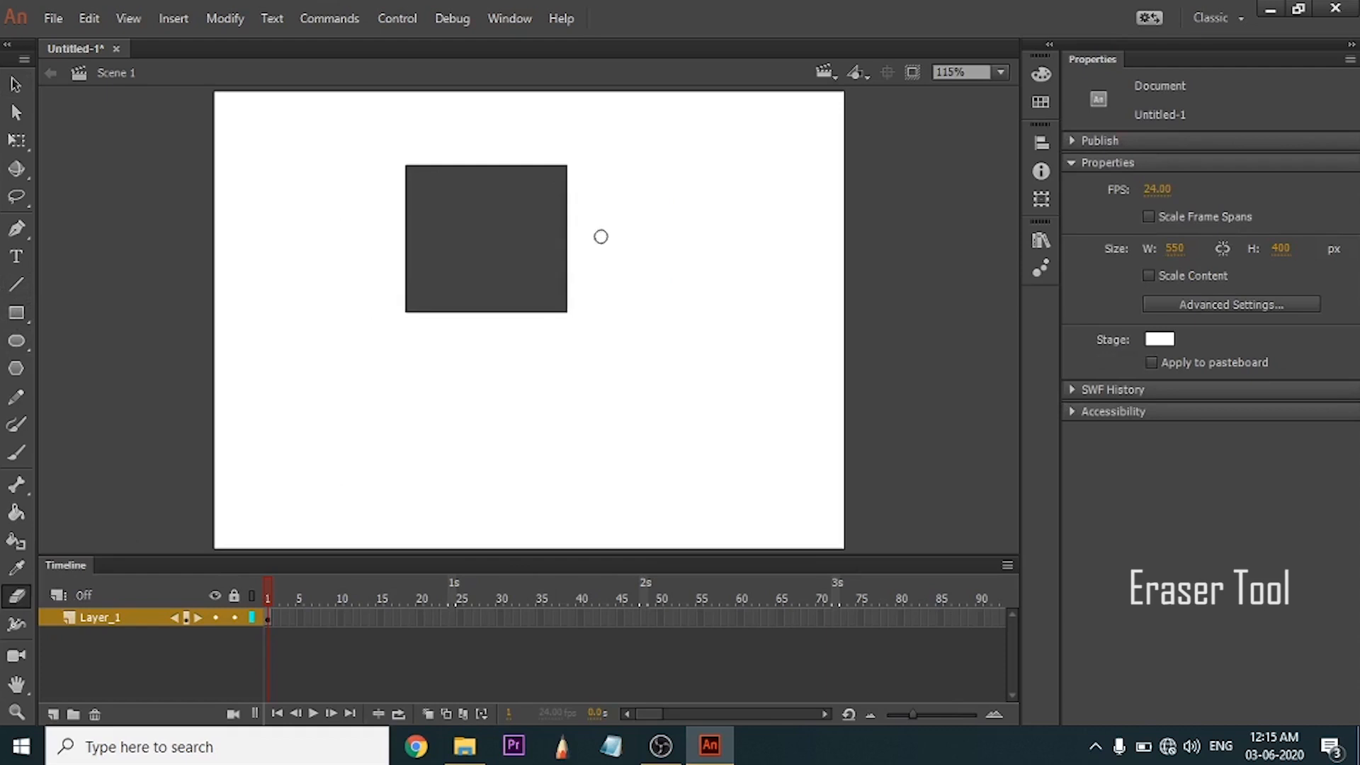
{"action": "mouse_move", "coordinate": [603, 236]}
{"action": "left_mouse_down"}
{"action": "mouse_move", "coordinate": [471, 303]}
{"action": "mouse_move", "coordinate": [408, 262]}
{"action": "mouse_move", "coordinate": [540, 120]}
{"action": "mouse_move", "coordinate": [447, 321]}
{"action": "mouse_move", "coordinate": [568, 196]}
{"action": "mouse_move", "coordinate": [537, 221]}
{"action": "mouse_move", "coordinate": [569, 201]}
{"action": "mouse_move", "coordinate": [588, 305]}
{"action": "mouse_move", "coordinate": [514, 313]}
{"action": "left_mouse_up"}
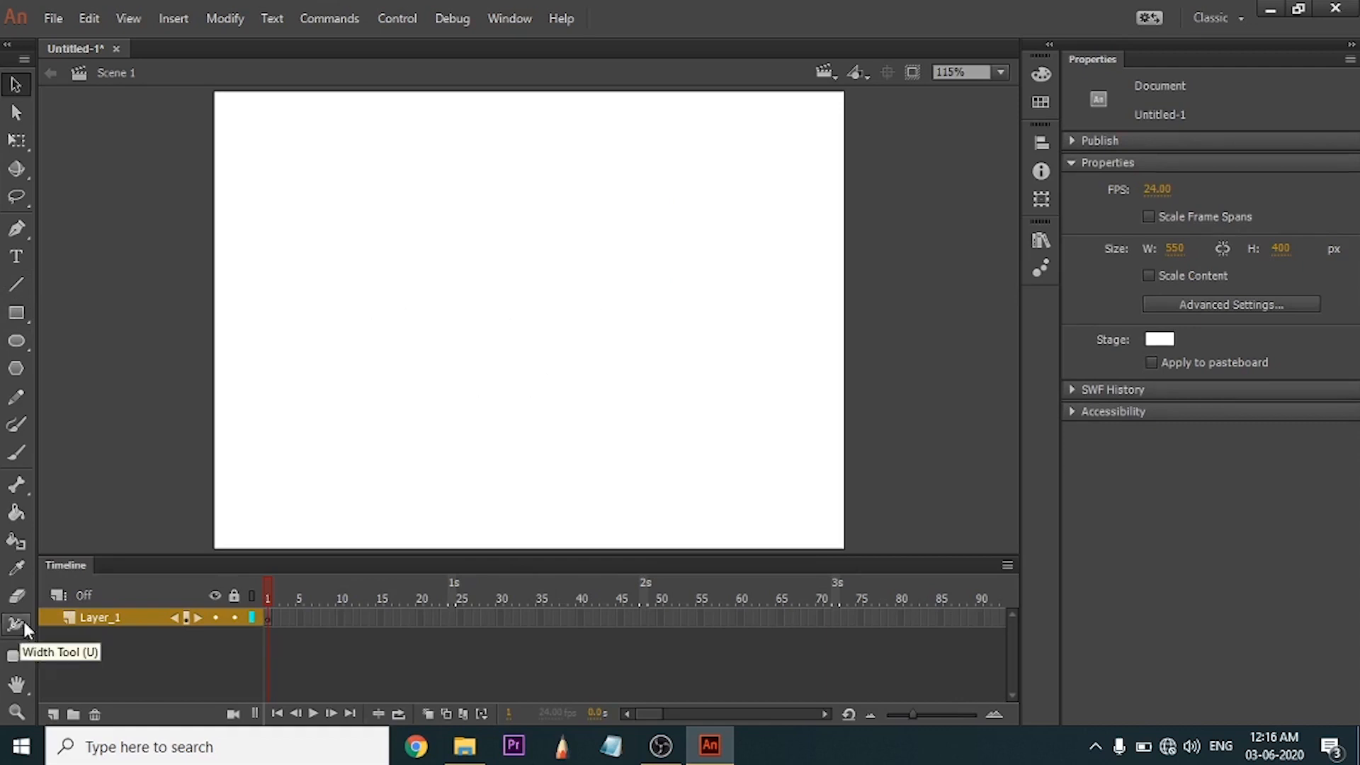
Draw a short horizontal black line on the empty stage and set its stroke to 3.00.
{"action": "left_click", "coordinate": [17, 284]}
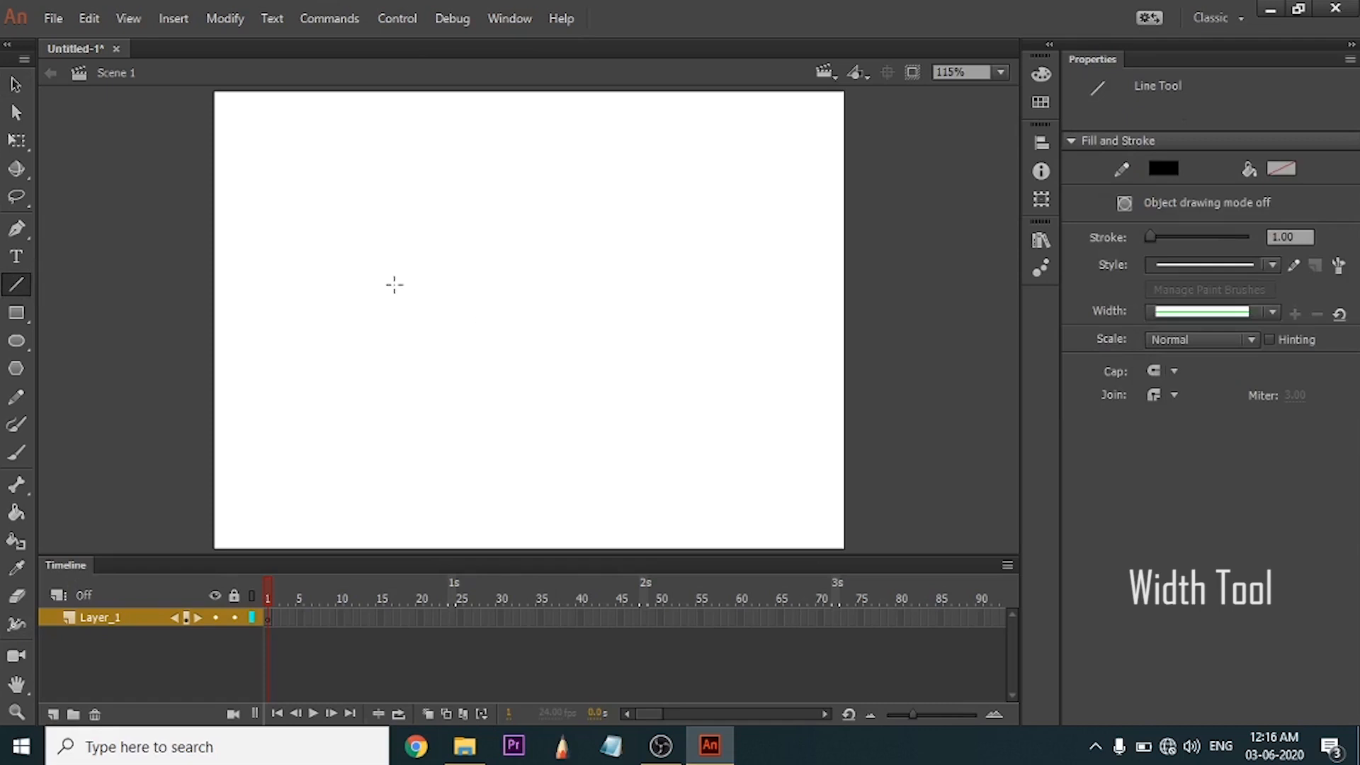
{"action": "mouse_move", "coordinate": [395, 284]}
{"action": "left_mouse_down"}
{"action": "mouse_move", "coordinate": [540, 285]}
{"action": "mouse_move", "coordinate": [328, 368]}
{"action": "left_mouse_up"}
{"action": "key", "text": "v"}
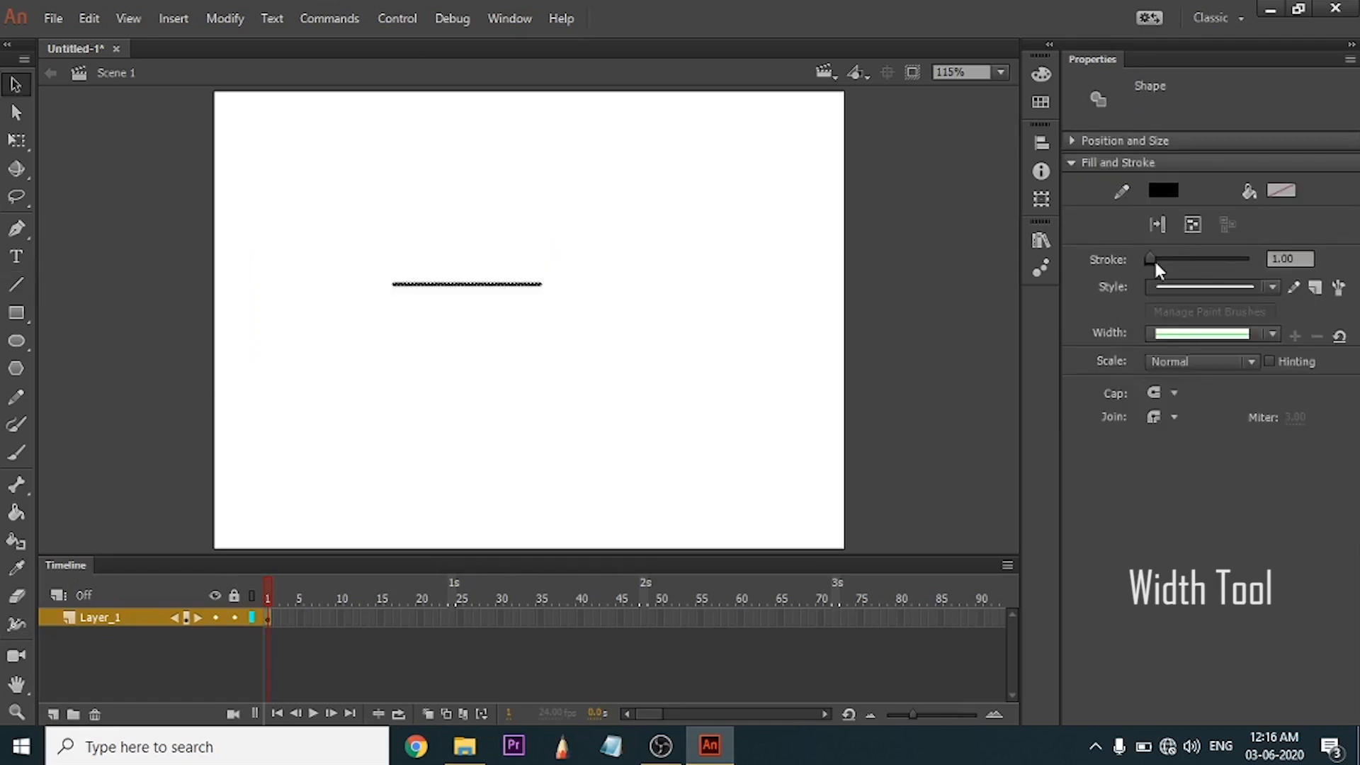
{"action": "left_click", "coordinate": [696, 322]}
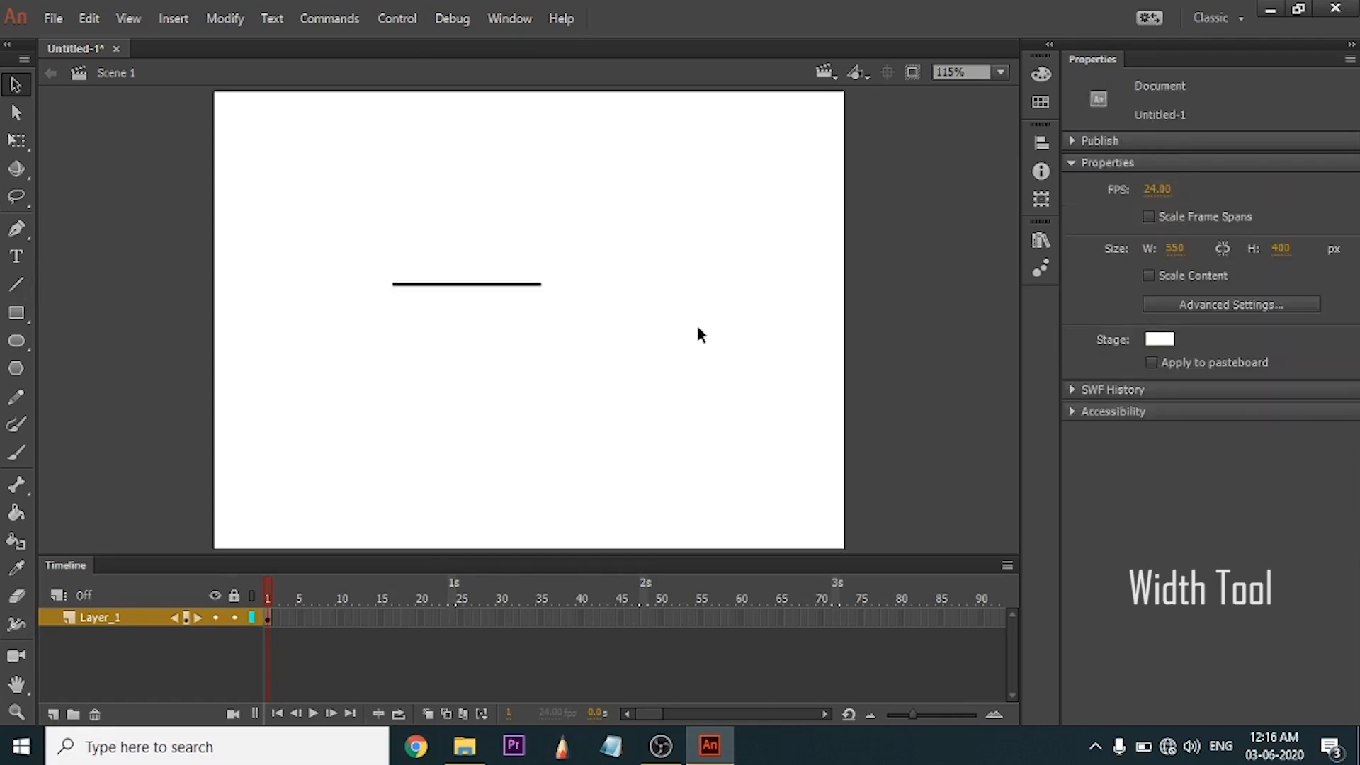
{"action": "scroll", "coordinate": [425, 287], "scroll_direction": "up", "scroll_amount": 4}
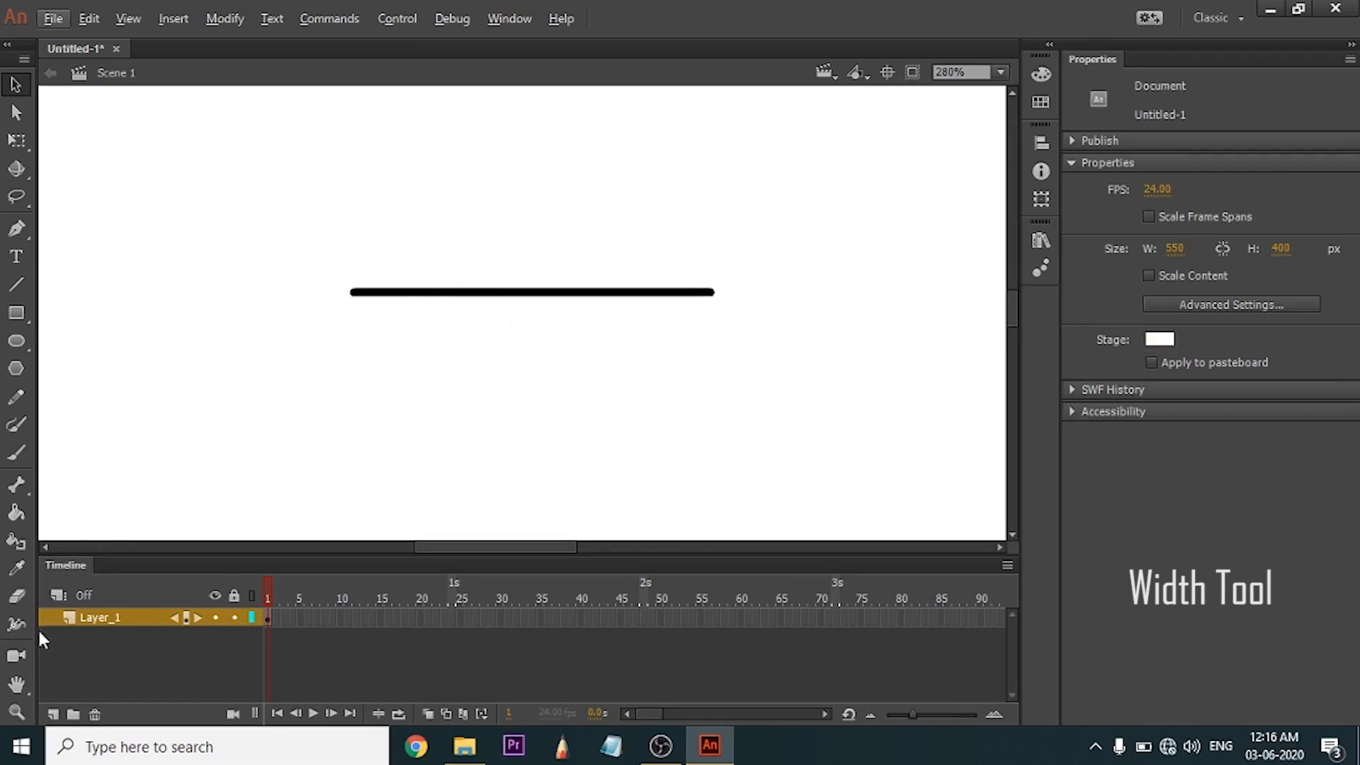
Taper both ends of the line to a point and thicken its middle with the Width tool.
{"action": "left_click", "coordinate": [17, 623]}
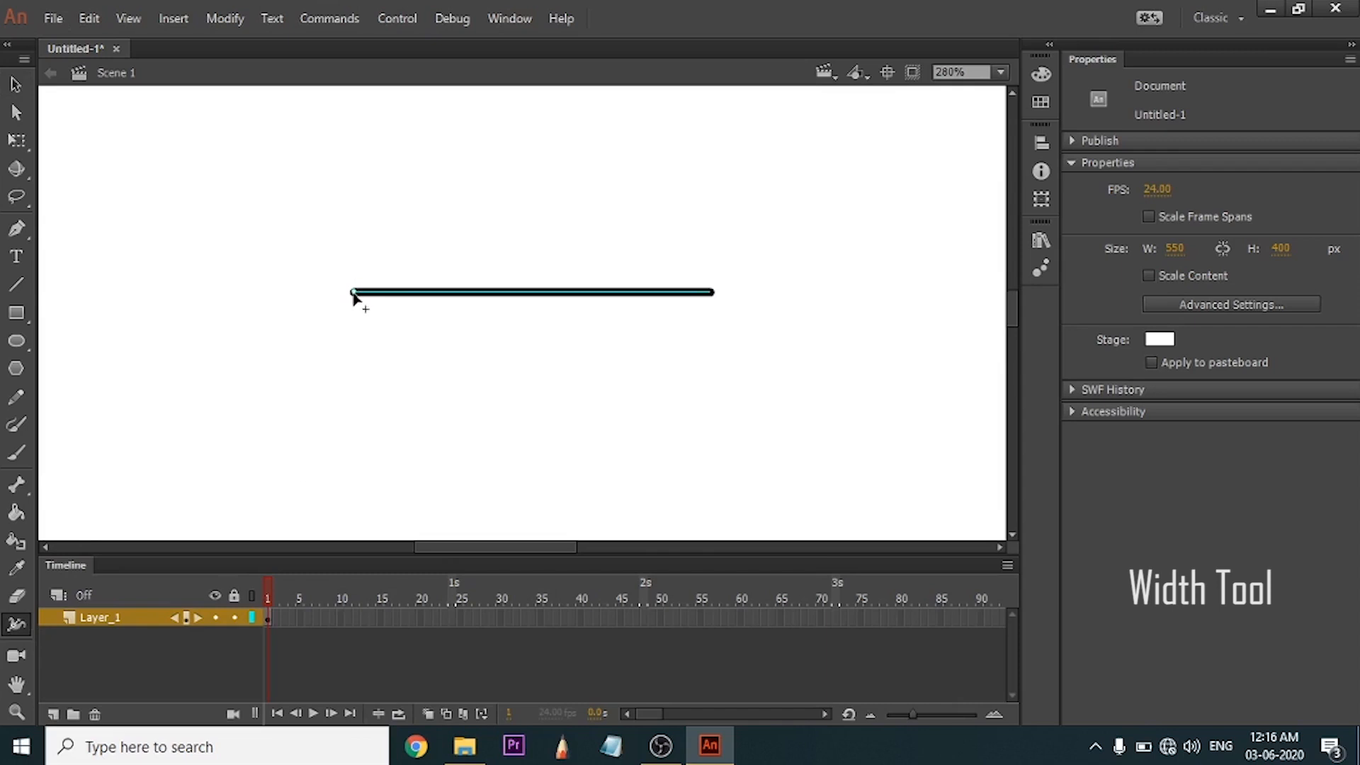
{"action": "mouse_move", "coordinate": [352, 294]}
{"action": "left_mouse_down"}
{"action": "mouse_move", "coordinate": [359, 344]}
{"action": "mouse_move", "coordinate": [353, 292]}
{"action": "left_mouse_up"}
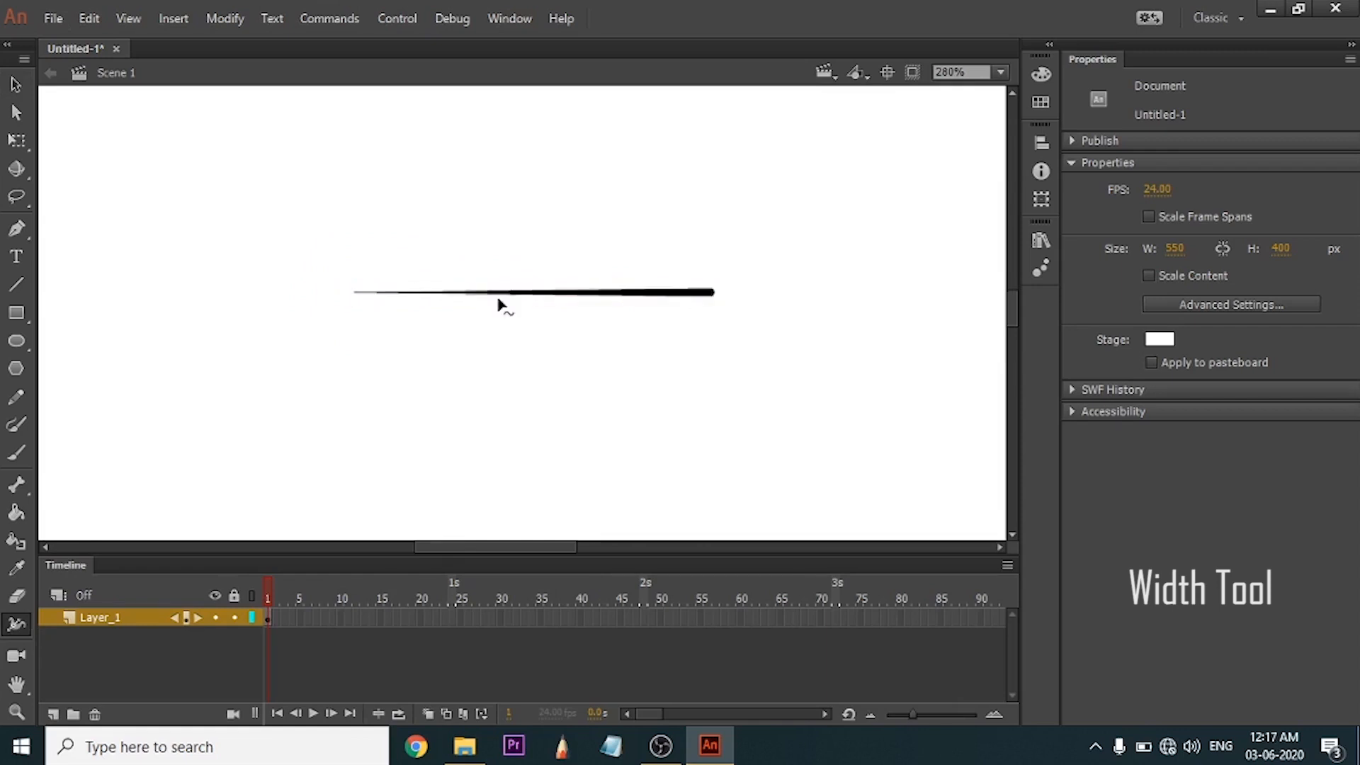
{"action": "left_click_drag", "start_coordinate": [498, 292], "coordinate": [504, 309]}
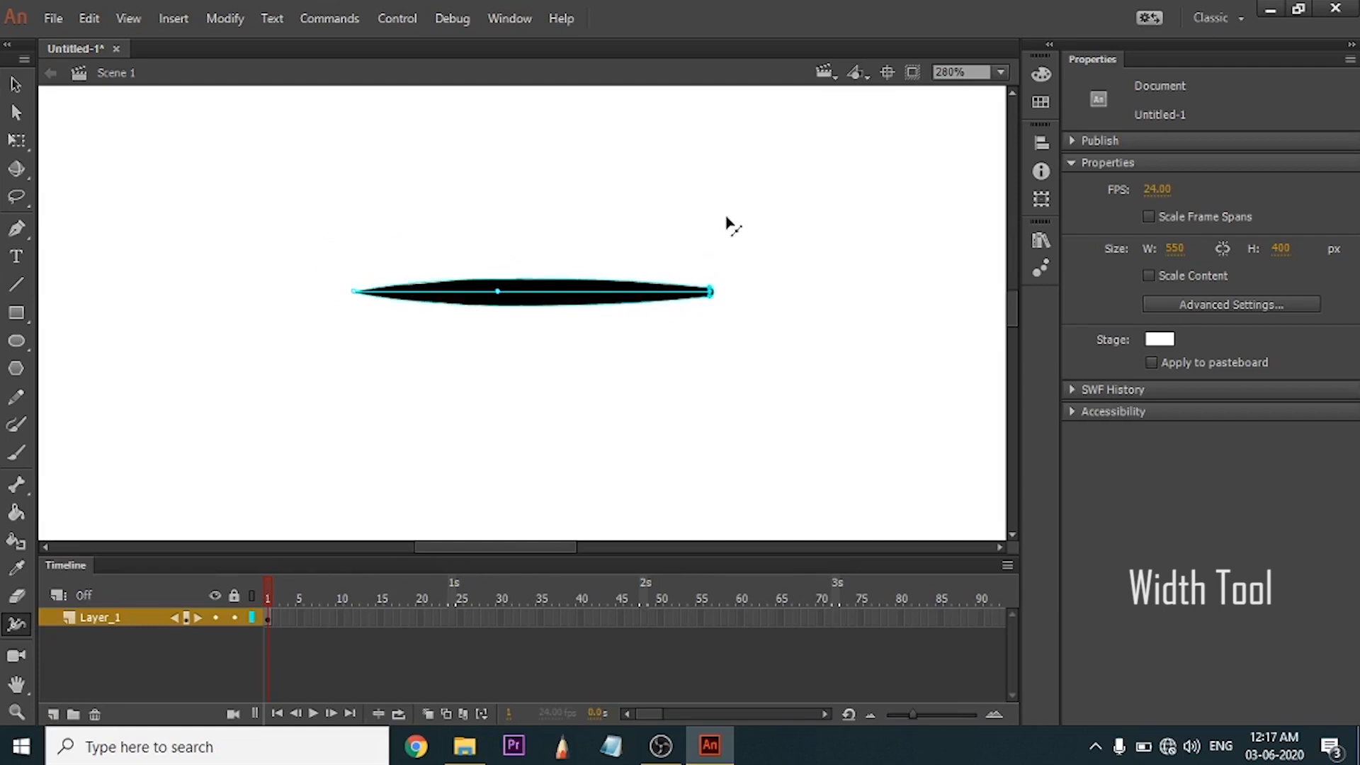
{"action": "scroll", "coordinate": [734, 292], "scroll_direction": "up", "scroll_amount": 5}
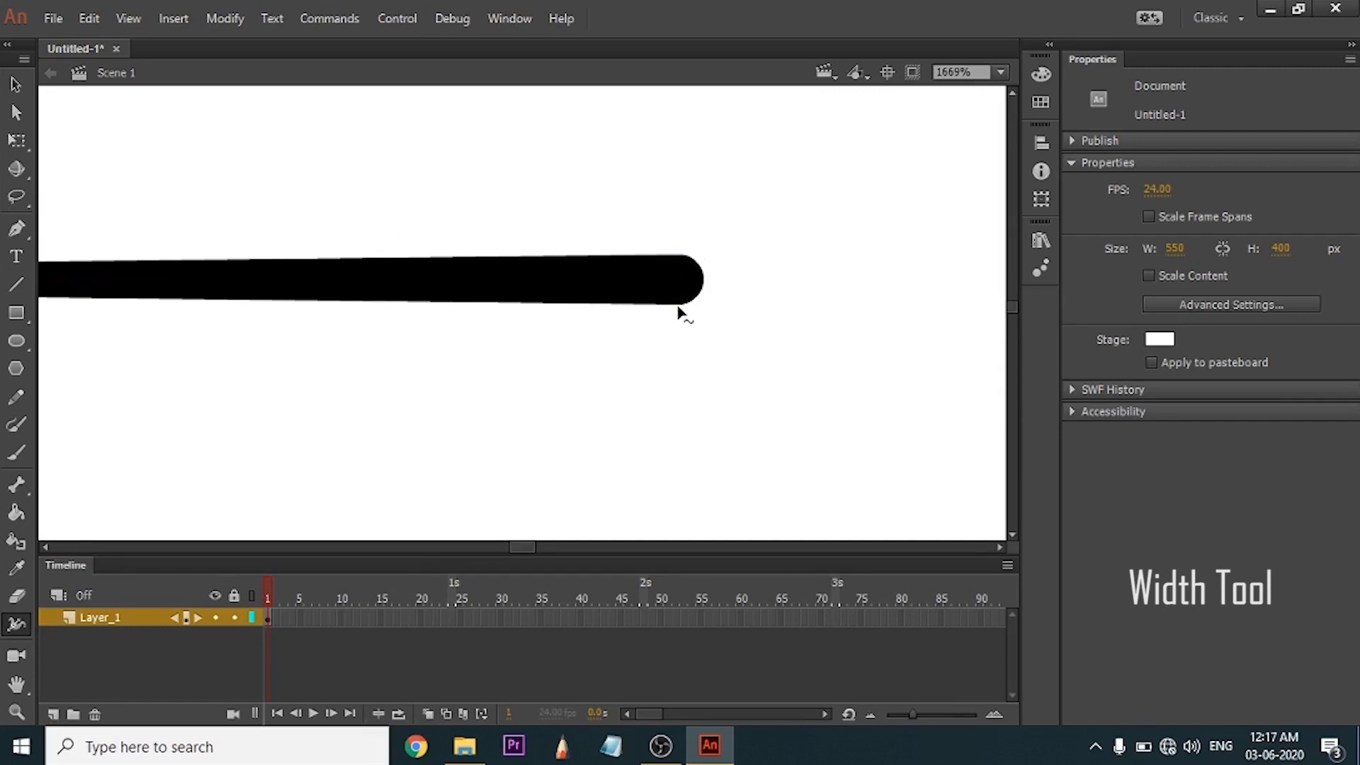
{"action": "left_click_drag", "start_coordinate": [678, 306], "coordinate": [680, 279]}
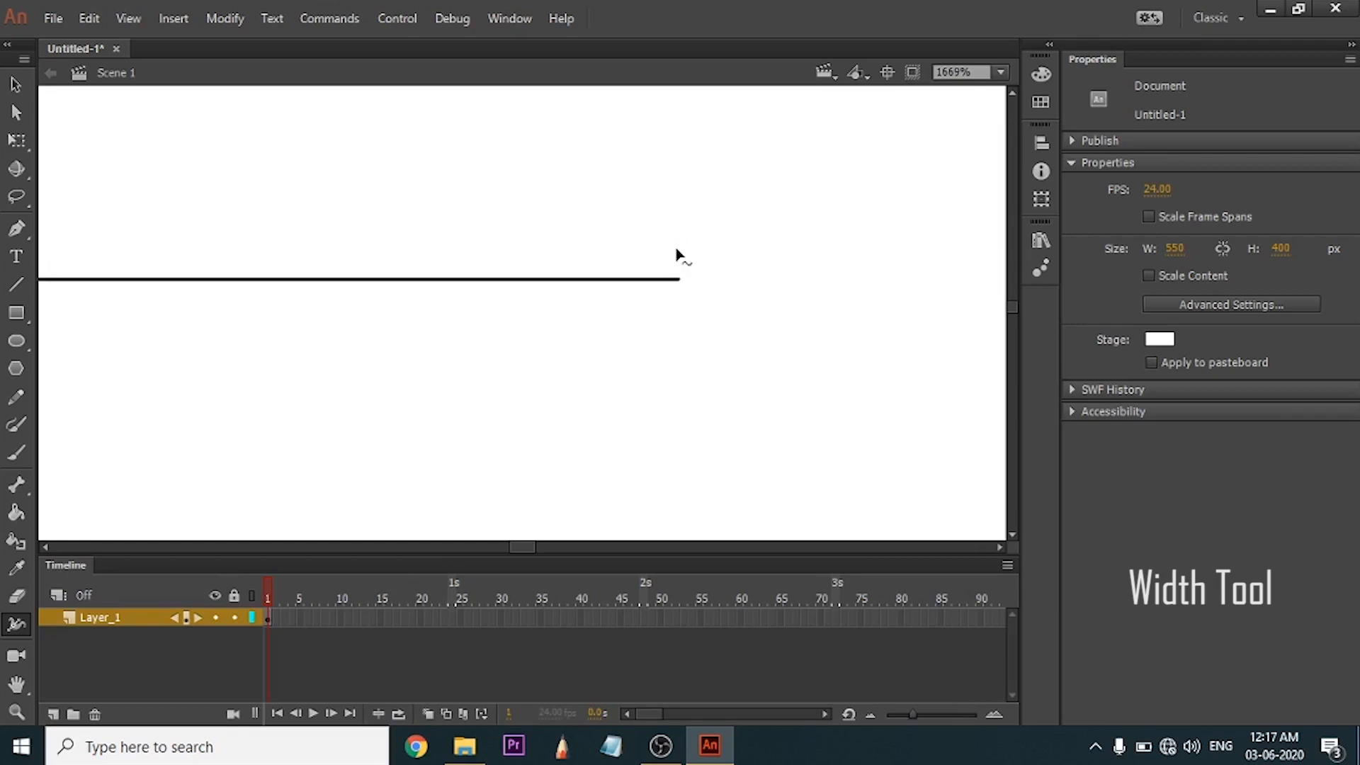
Widen the line at its middle and near both ends with the Width tool, and undo the width changes.
{"action": "left_click", "coordinate": [1000, 71]}
{"action": "left_click", "coordinate": [994, 96]}
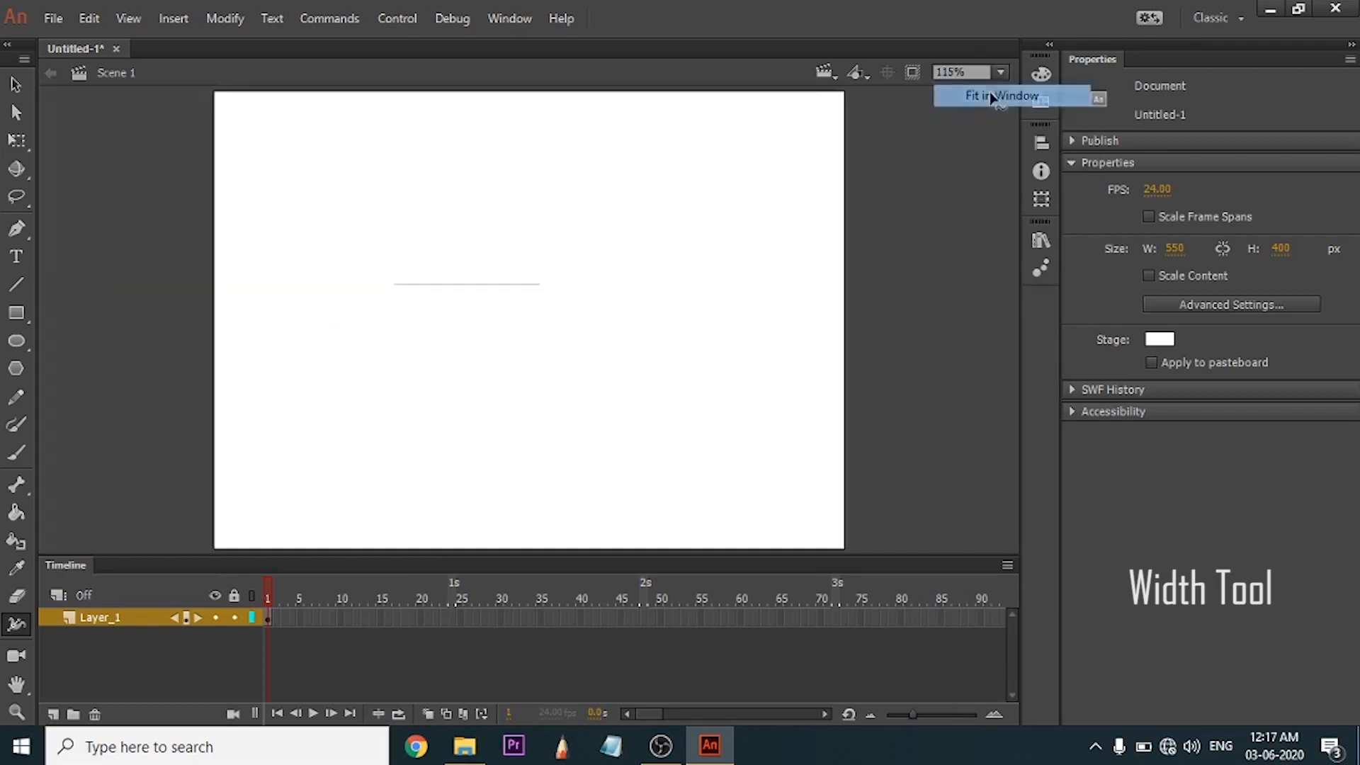
{"action": "scroll", "coordinate": [452, 290], "scroll_direction": "up", "scroll_amount": 4}
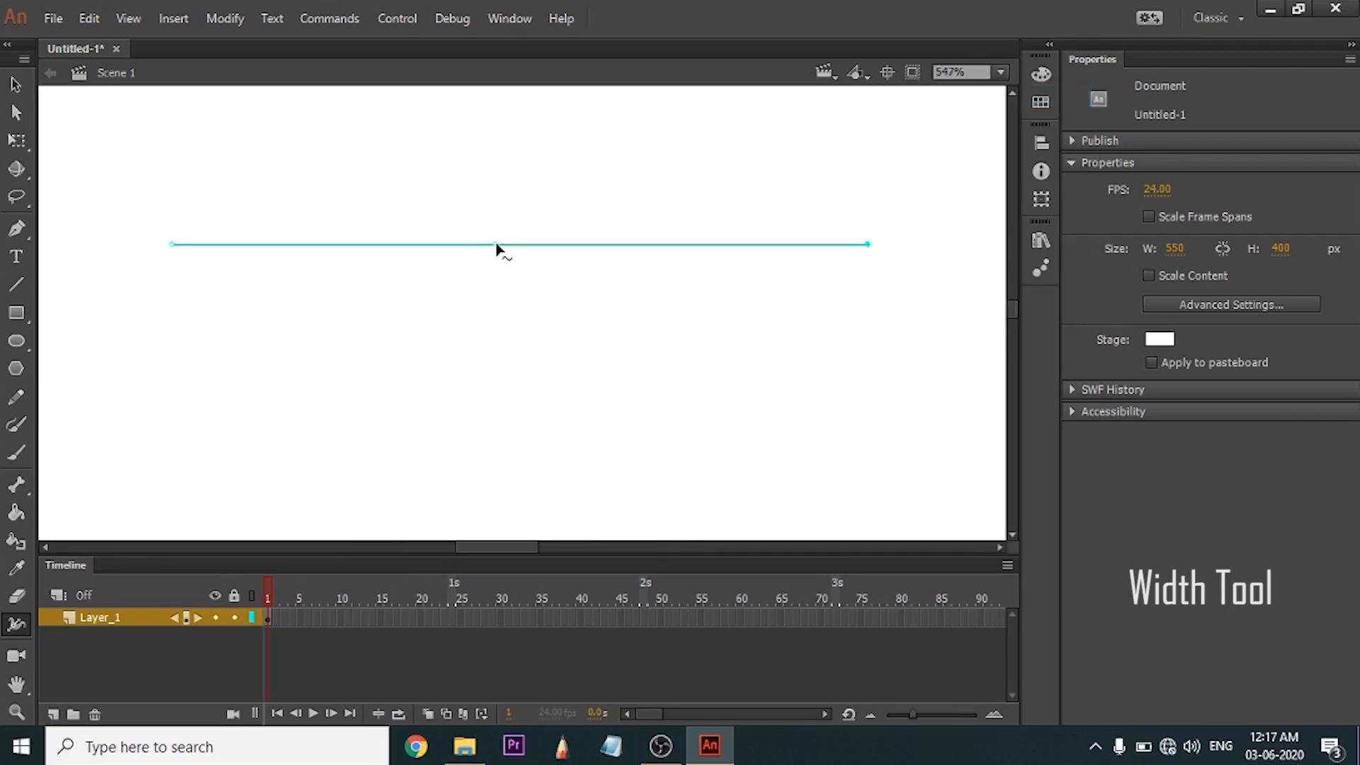
{"action": "left_click_drag", "start_coordinate": [518, 244], "coordinate": [519, 282]}
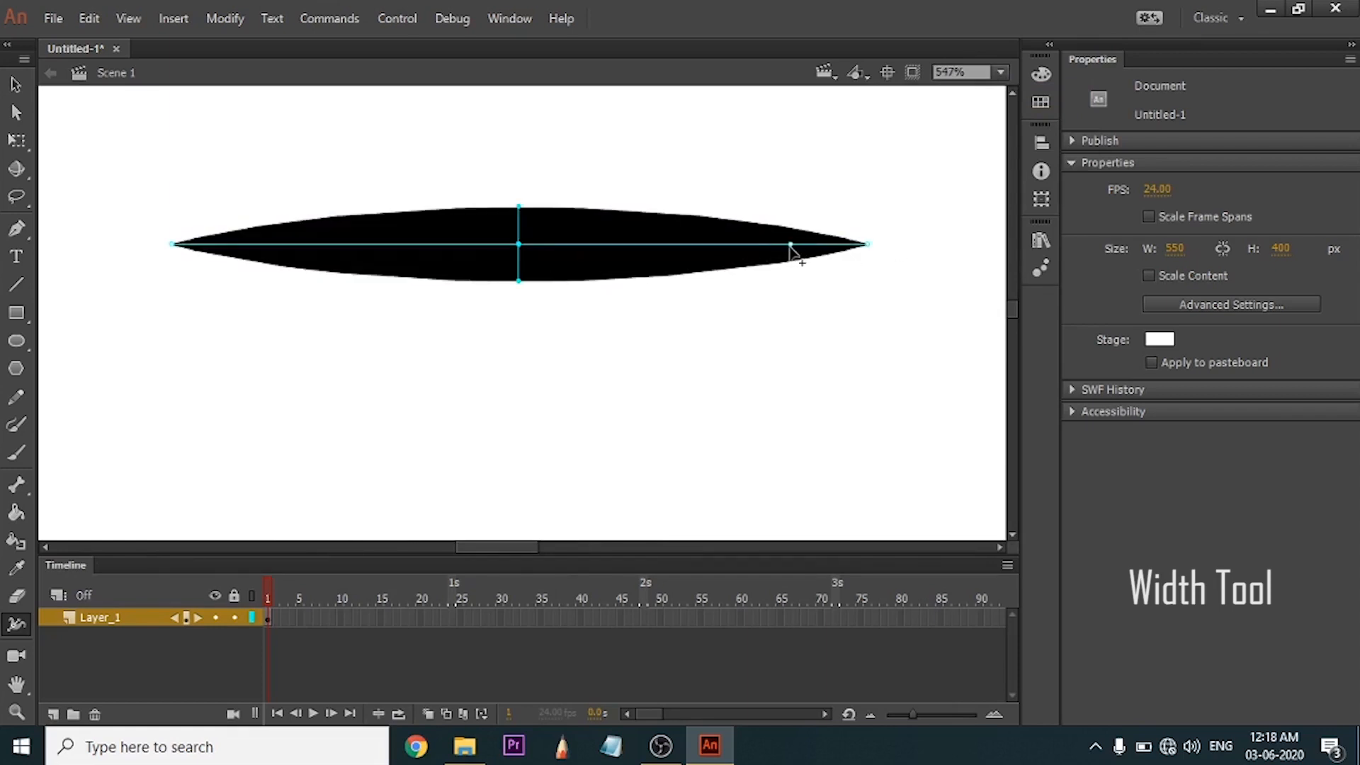
{"action": "left_click_drag", "start_coordinate": [790, 244], "coordinate": [798, 327]}
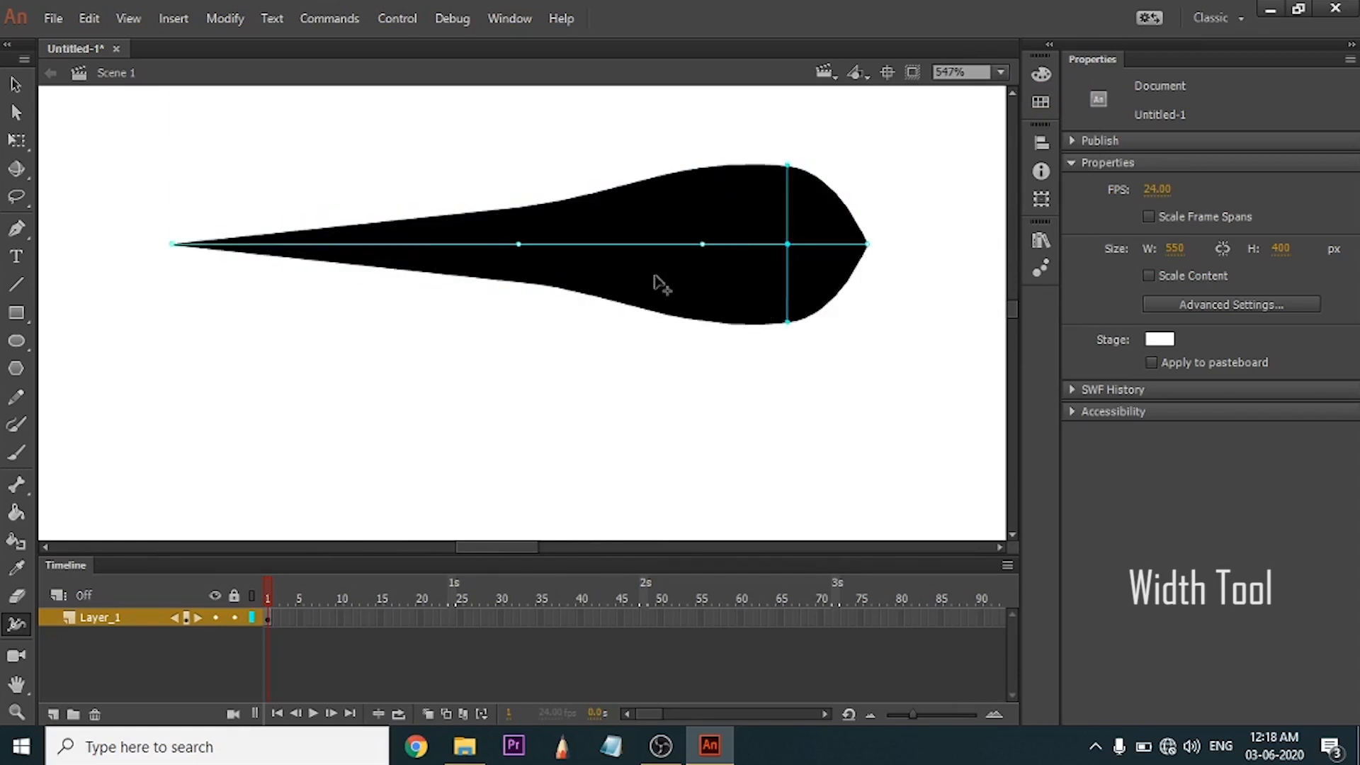
{"action": "left_click_drag", "start_coordinate": [428, 248], "coordinate": [433, 333]}
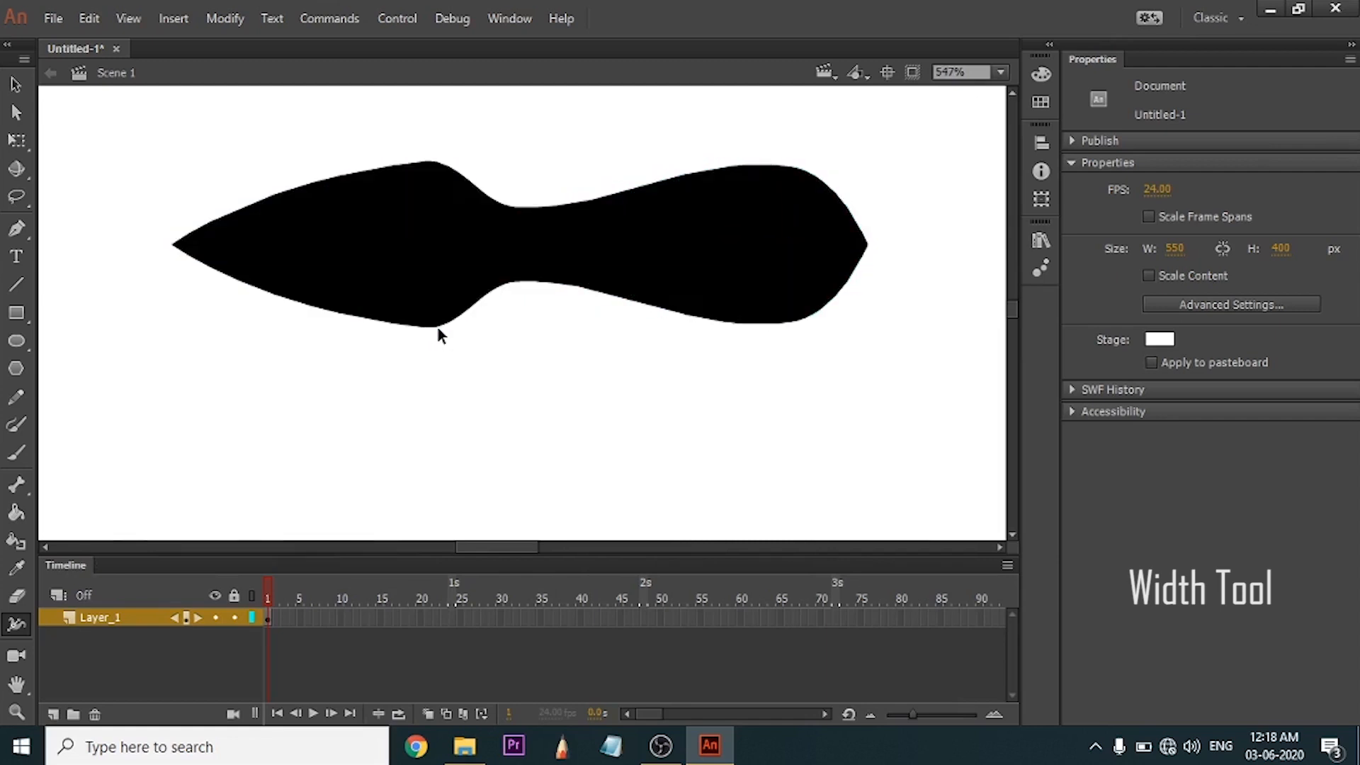
{"action": "key", "text": "ctrl+z"}
{"action": "key", "text": "ctrl+z"}
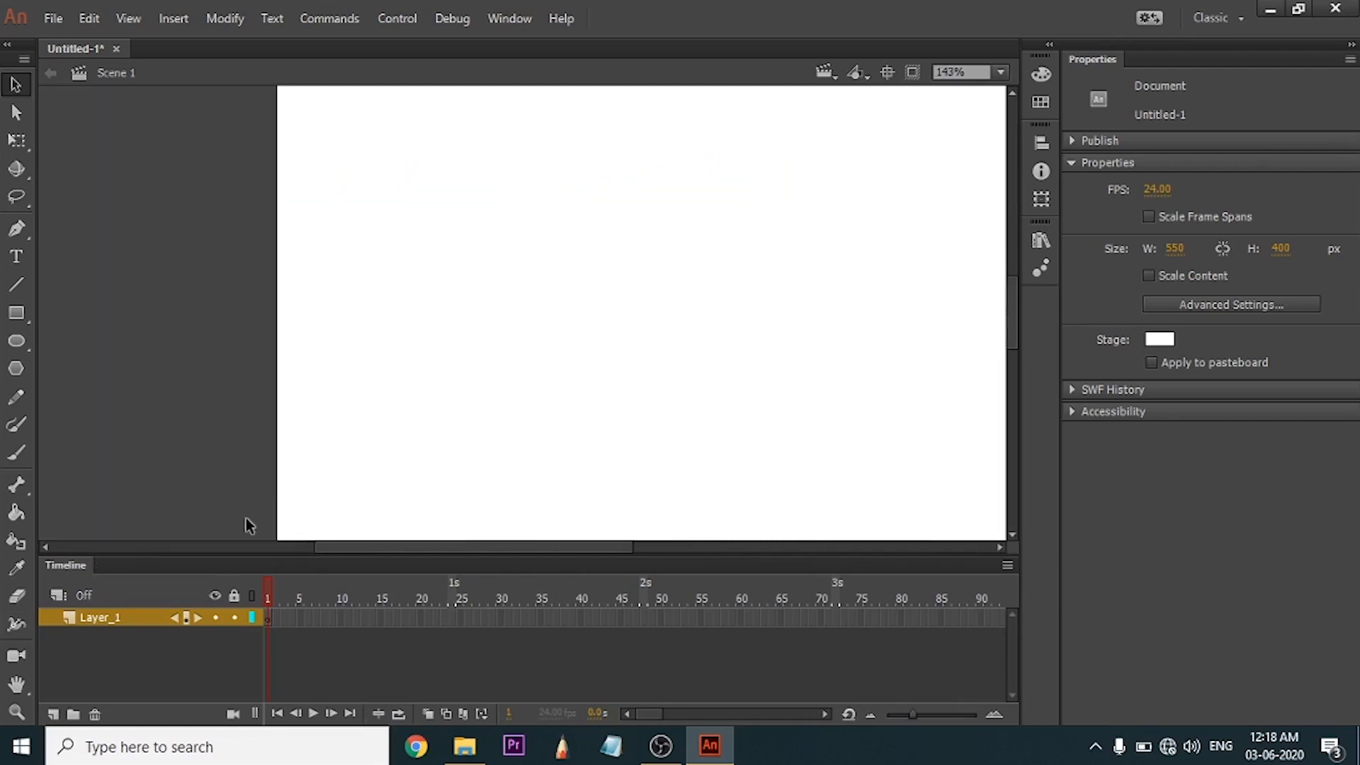
{"action": "left_click", "coordinate": [21, 657]}
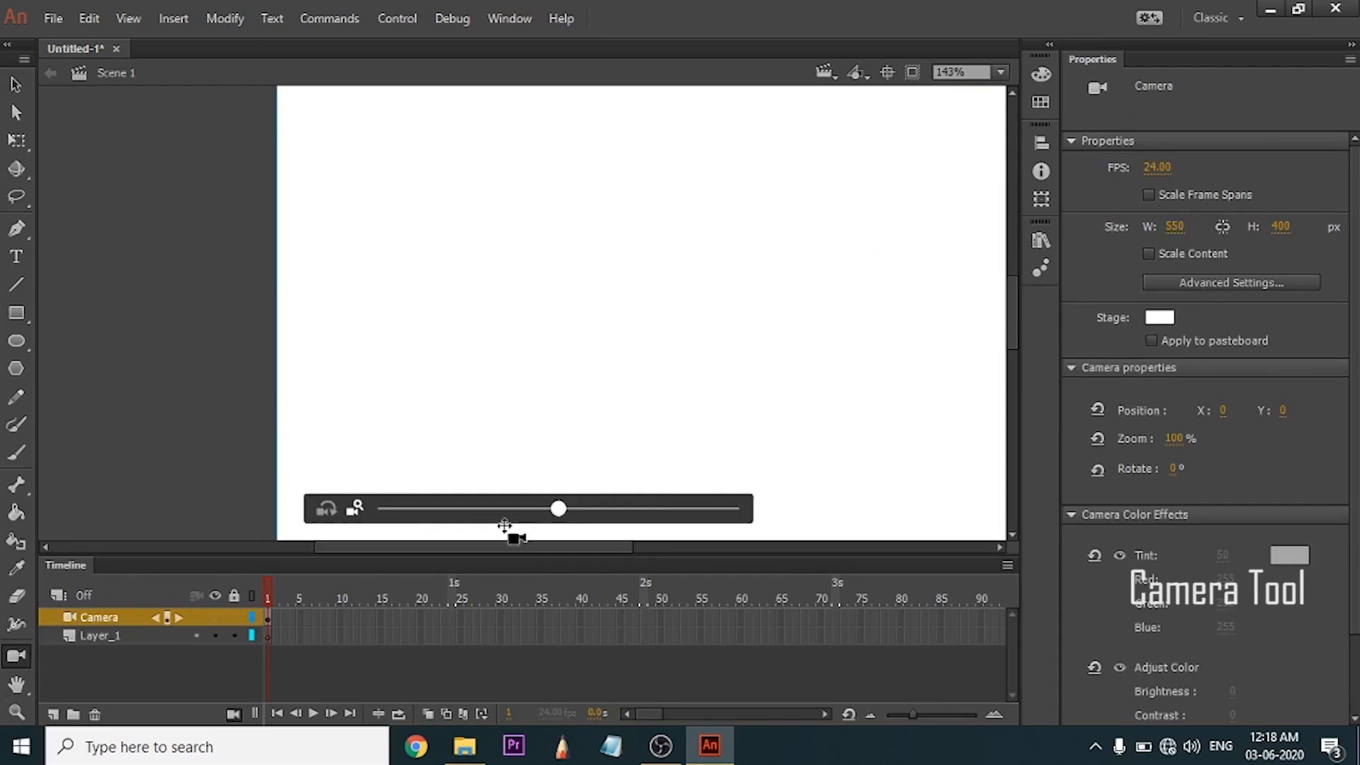
{"action": "mouse_move", "coordinate": [561, 508]}
{"action": "left_mouse_down"}
{"action": "mouse_move", "coordinate": [447, 516]}
{"action": "mouse_move", "coordinate": [580, 524]}
{"action": "left_mouse_up"}
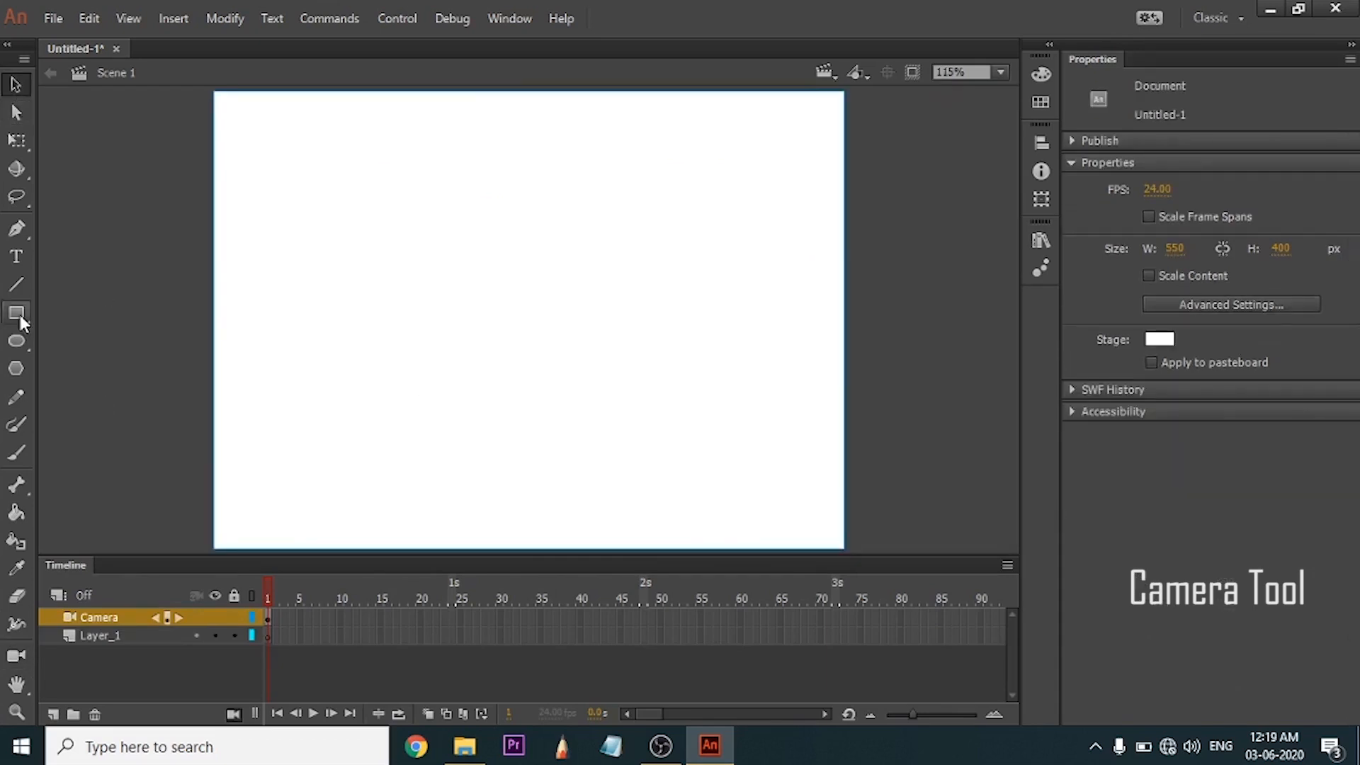
{"action": "left_click", "coordinate": [20, 315]}
{"action": "key", "text": "v"}
{"action": "key", "text": "r"}
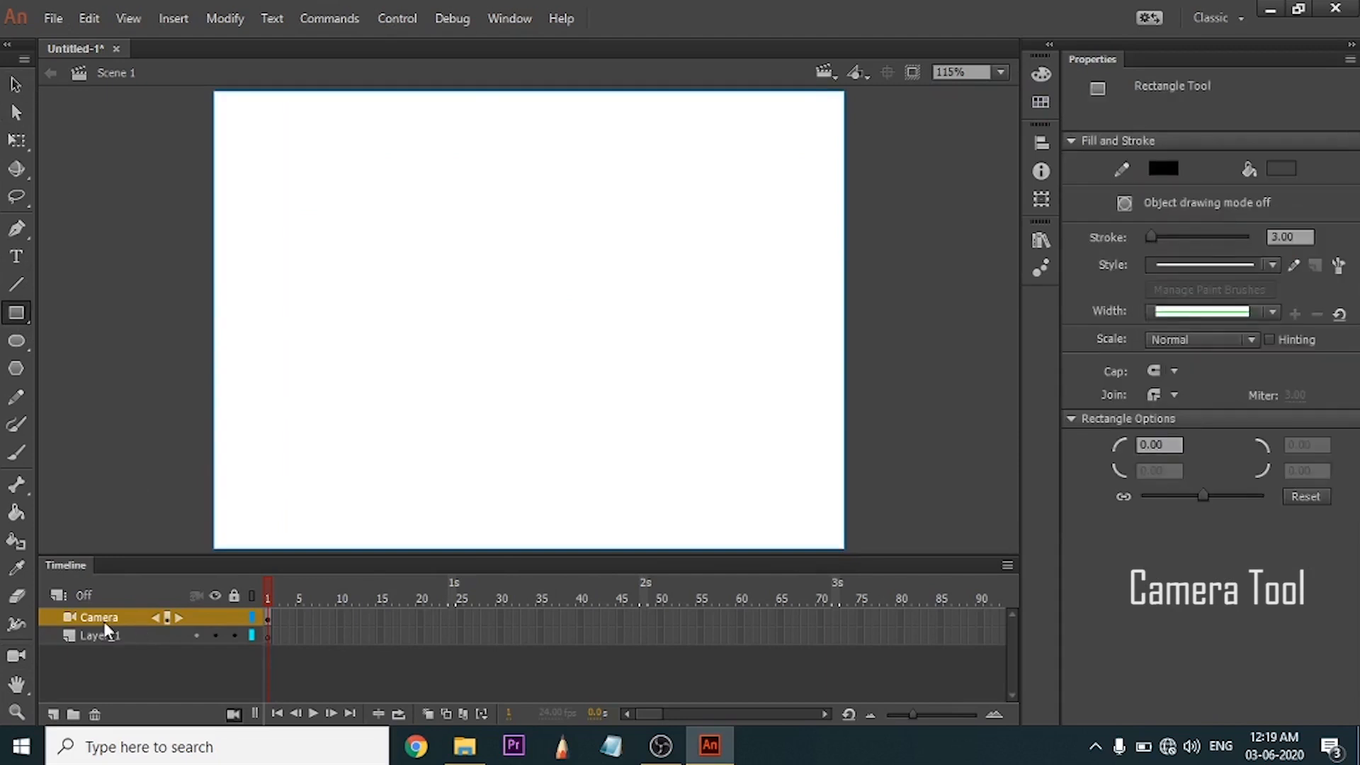
{"action": "left_click", "coordinate": [109, 616]}
{"action": "left_click", "coordinate": [94, 714]}
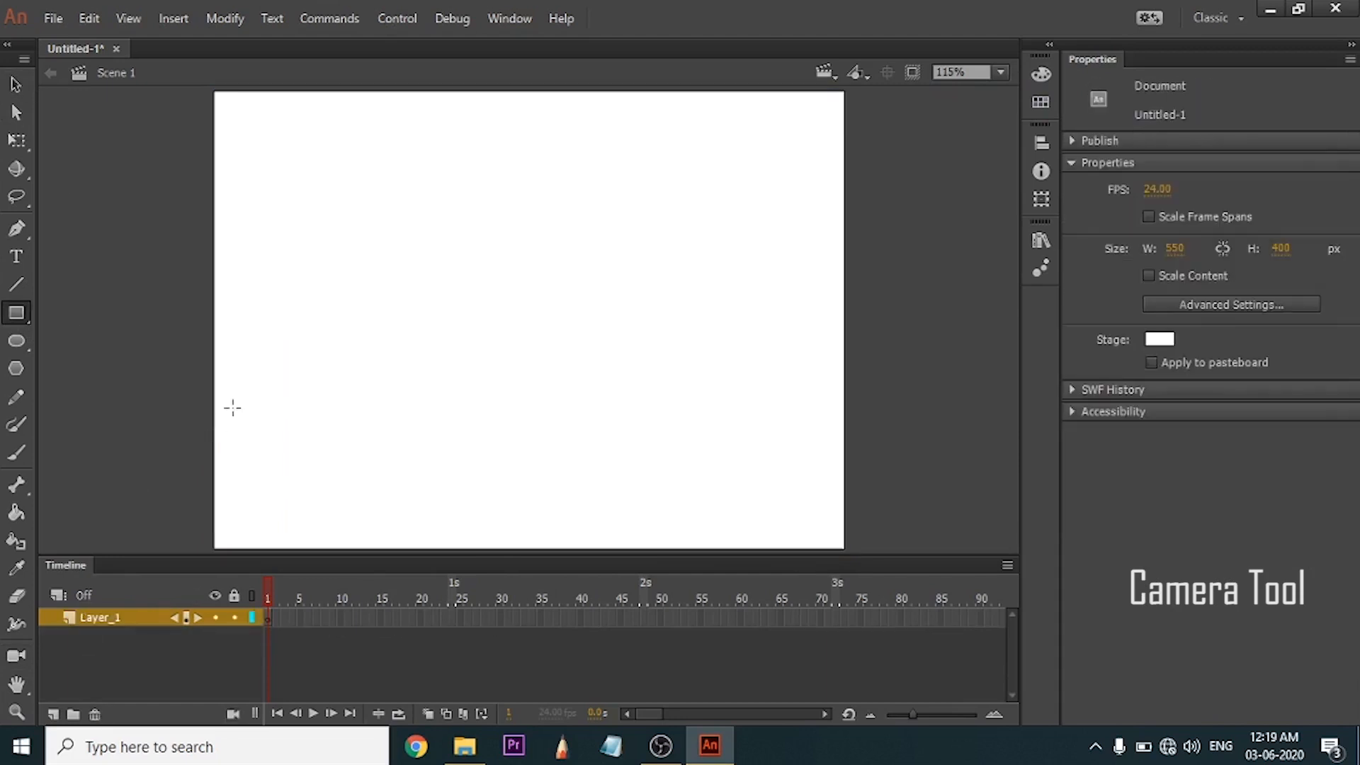
Draw a dark grey rectangle with a 3.00 black outline below the stage centre and select its fill and outline.
{"action": "mouse_move", "coordinate": [393, 310]}
{"action": "left_mouse_down"}
{"action": "mouse_move", "coordinate": [524, 455]}
{"action": "mouse_move", "coordinate": [531, 417]}
{"action": "left_mouse_up"}
{"action": "key", "text": "v"}
{"action": "double_click", "coordinate": [511, 338]}
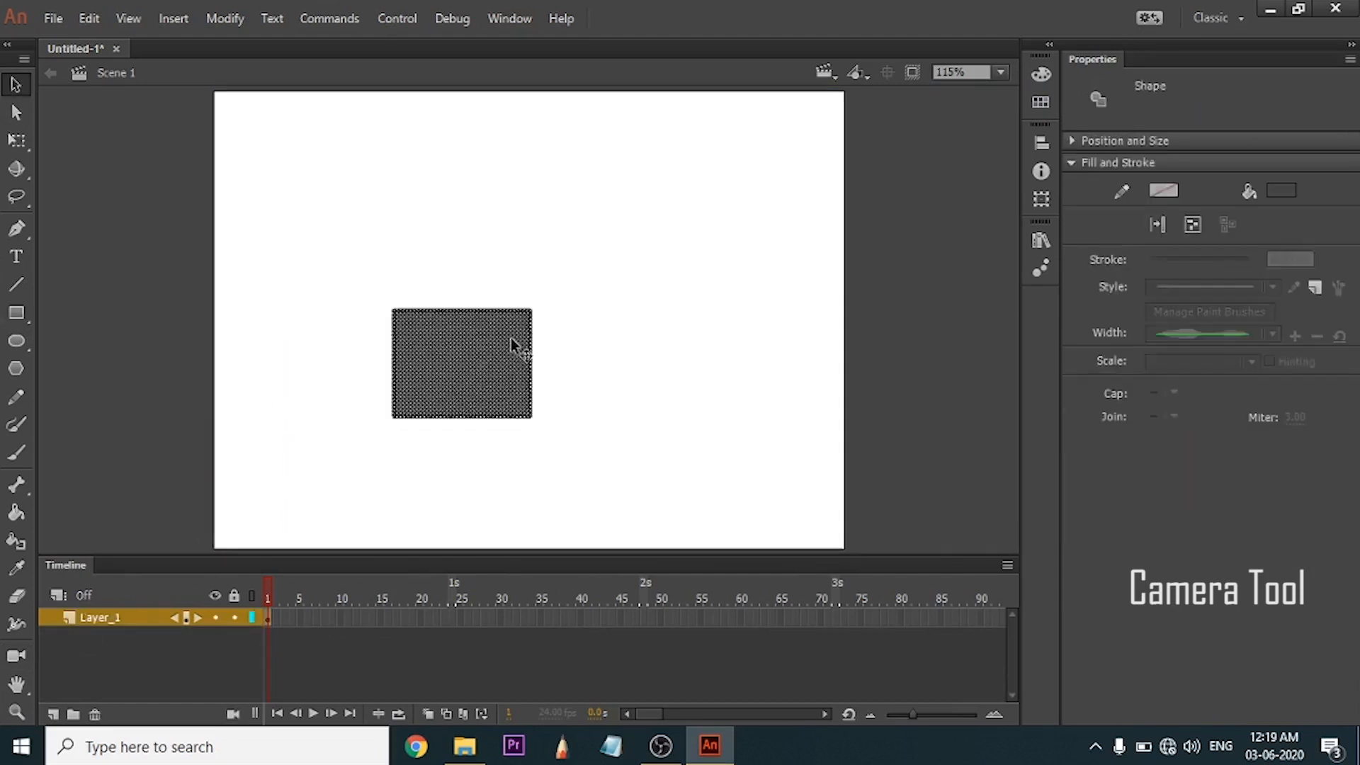
Move the rectangle toward the stage's right side and duplicate it repeatedly, scattering copies across the stage and over its edges.
{"action": "mouse_move", "coordinate": [511, 338]}
{"action": "left_mouse_down"}
{"action": "mouse_move", "coordinate": [429, 379]}
{"action": "mouse_move", "coordinate": [760, 415]}
{"action": "left_mouse_up"}
{"action": "key", "text": "alt"}
{"action": "left_click_drag", "start_coordinate": [747, 391], "coordinate": [479, 206]}
{"action": "left_click_drag", "start_coordinate": [507, 201], "coordinate": [333, 146]}
{"action": "left_click_drag", "start_coordinate": [358, 209], "coordinate": [269, 355]}
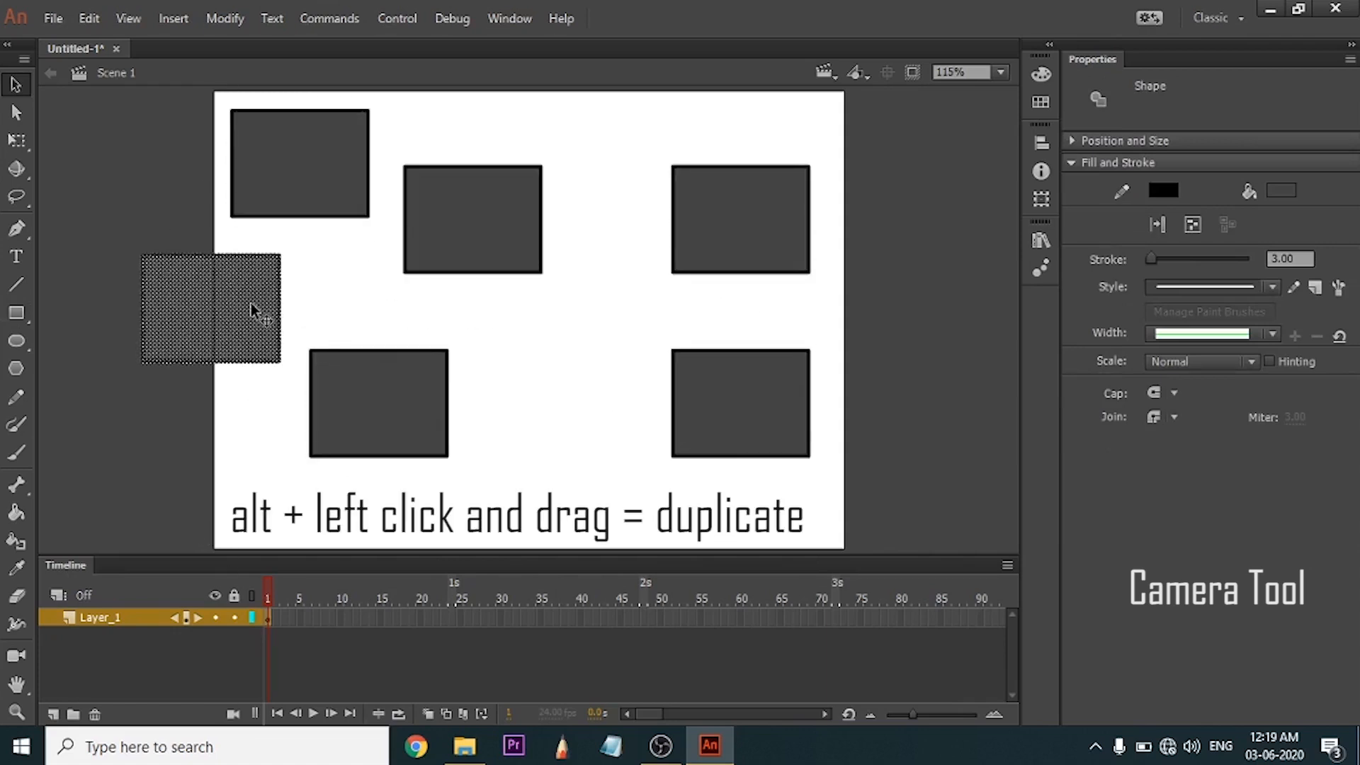
{"action": "left_click_drag", "start_coordinate": [231, 313], "coordinate": [603, 89]}
{"action": "left_click_drag", "start_coordinate": [608, 95], "coordinate": [809, 539]}
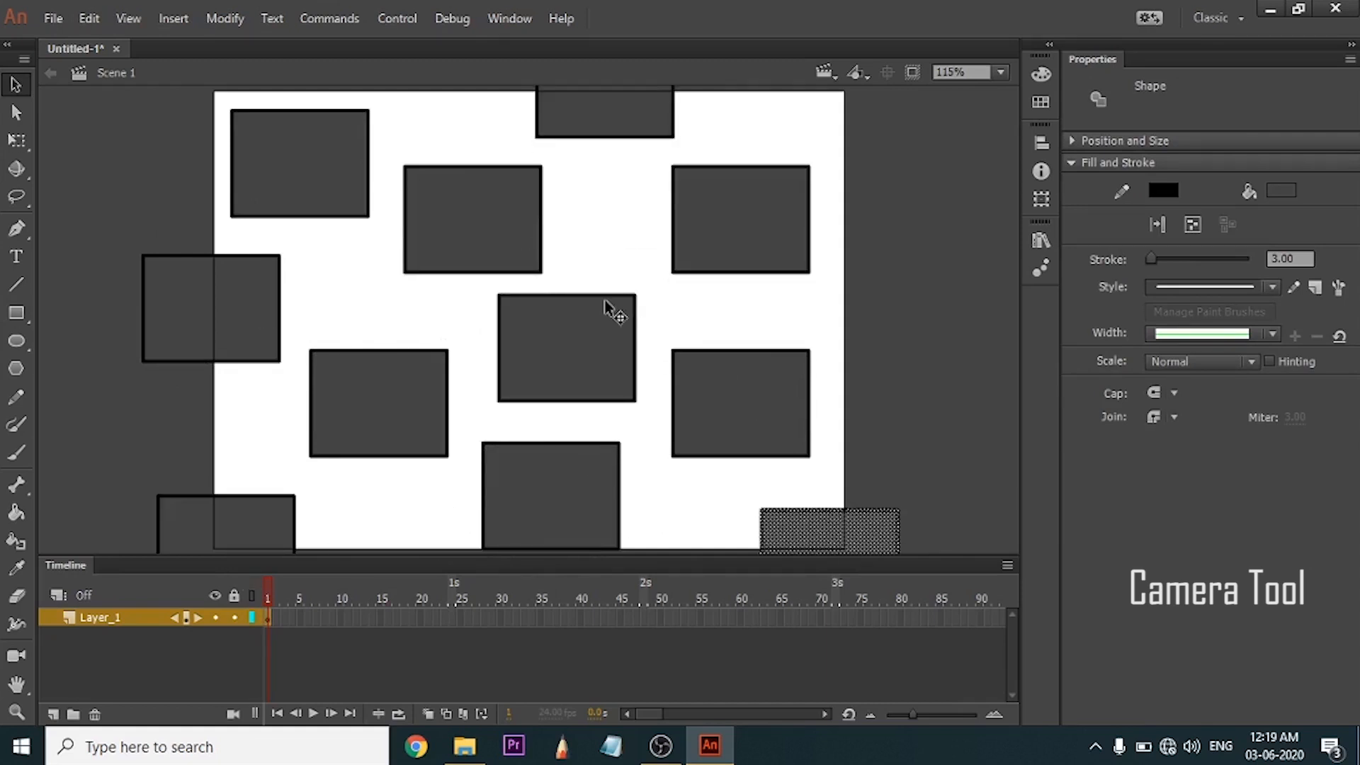
Add a camera to the scene and zoom it out to 86%, leaving its on-stage slider in rotation mode.
{"action": "left_click", "coordinate": [27, 654]}
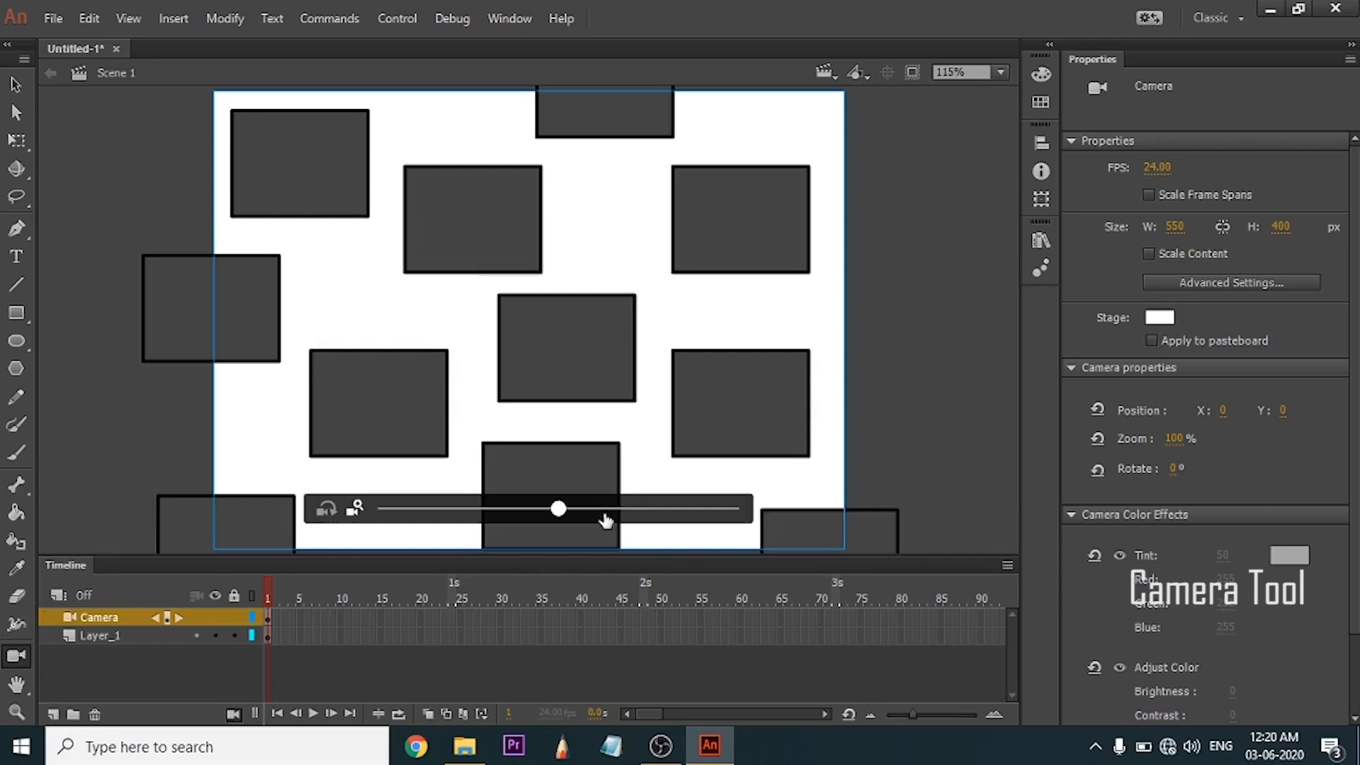
{"action": "mouse_move", "coordinate": [555, 518]}
{"action": "left_mouse_down"}
{"action": "mouse_move", "coordinate": [430, 524]}
{"action": "mouse_move", "coordinate": [708, 522]}
{"action": "mouse_move", "coordinate": [422, 529]}
{"action": "mouse_move", "coordinate": [496, 521]}
{"action": "mouse_move", "coordinate": [539, 523]}
{"action": "mouse_move", "coordinate": [355, 546]}
{"action": "mouse_move", "coordinate": [655, 546]}
{"action": "mouse_move", "coordinate": [477, 547]}
{"action": "mouse_move", "coordinate": [556, 539]}
{"action": "left_mouse_up"}
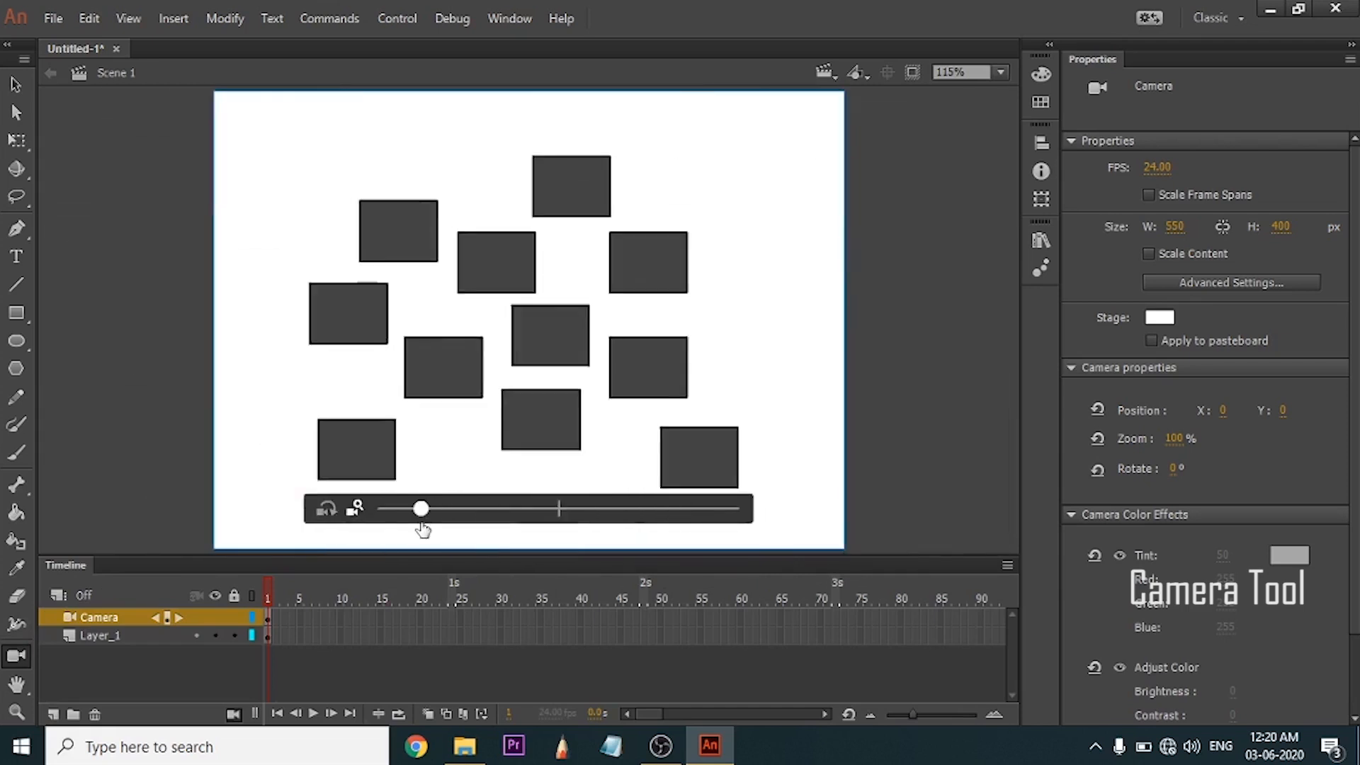
{"action": "left_click", "coordinate": [327, 511]}
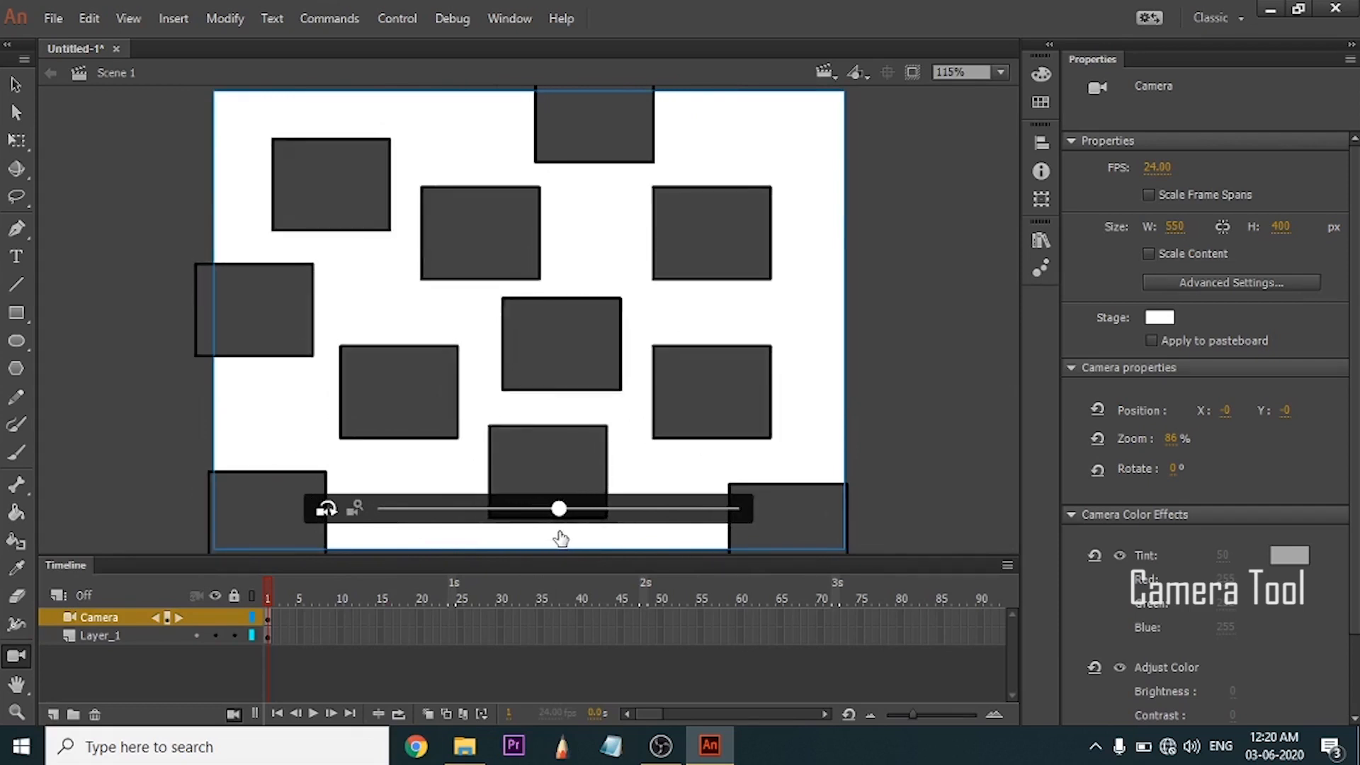
Enlarge the stage view and pan around the scattered rectangles in several directions with the Hand tool.
{"action": "left_click", "coordinate": [16, 684]}
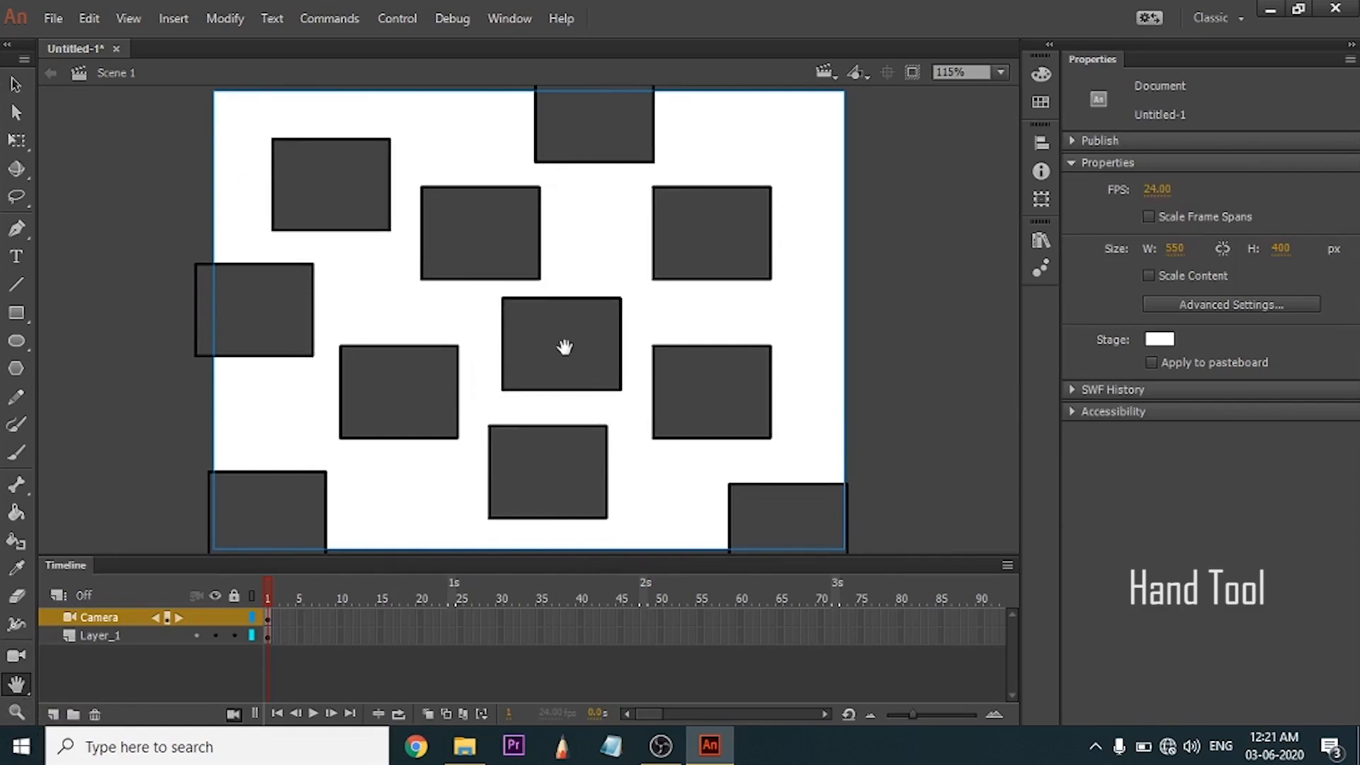
{"action": "scroll", "coordinate": [565, 347], "scroll_direction": "up", "scroll_amount": 3}
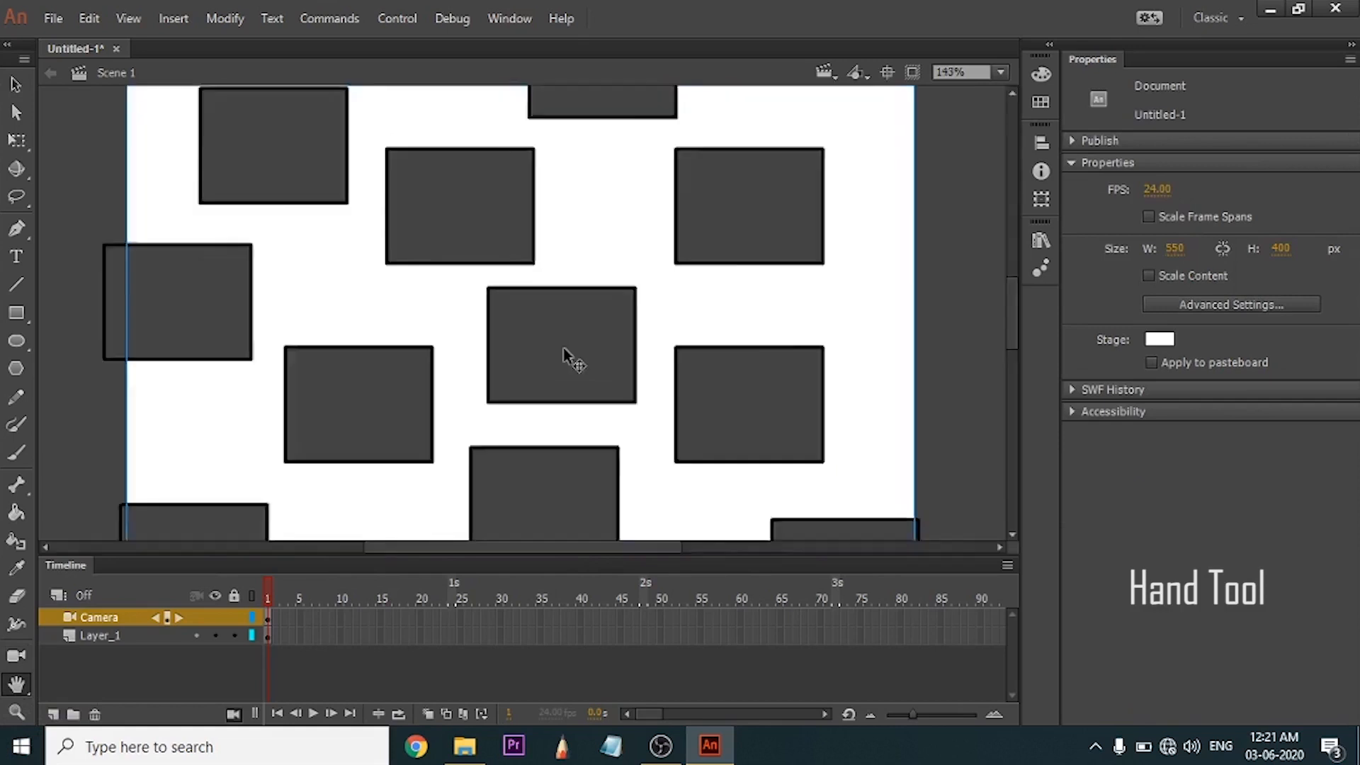
{"action": "left_click_drag", "start_coordinate": [553, 307], "coordinate": [884, 440]}
{"action": "left_click_drag", "start_coordinate": [921, 326], "coordinate": [222, 221]}
{"action": "left_click_drag", "start_coordinate": [464, 342], "coordinate": [602, 206]}
{"action": "left_click_drag", "start_coordinate": [501, 398], "coordinate": [608, 316]}
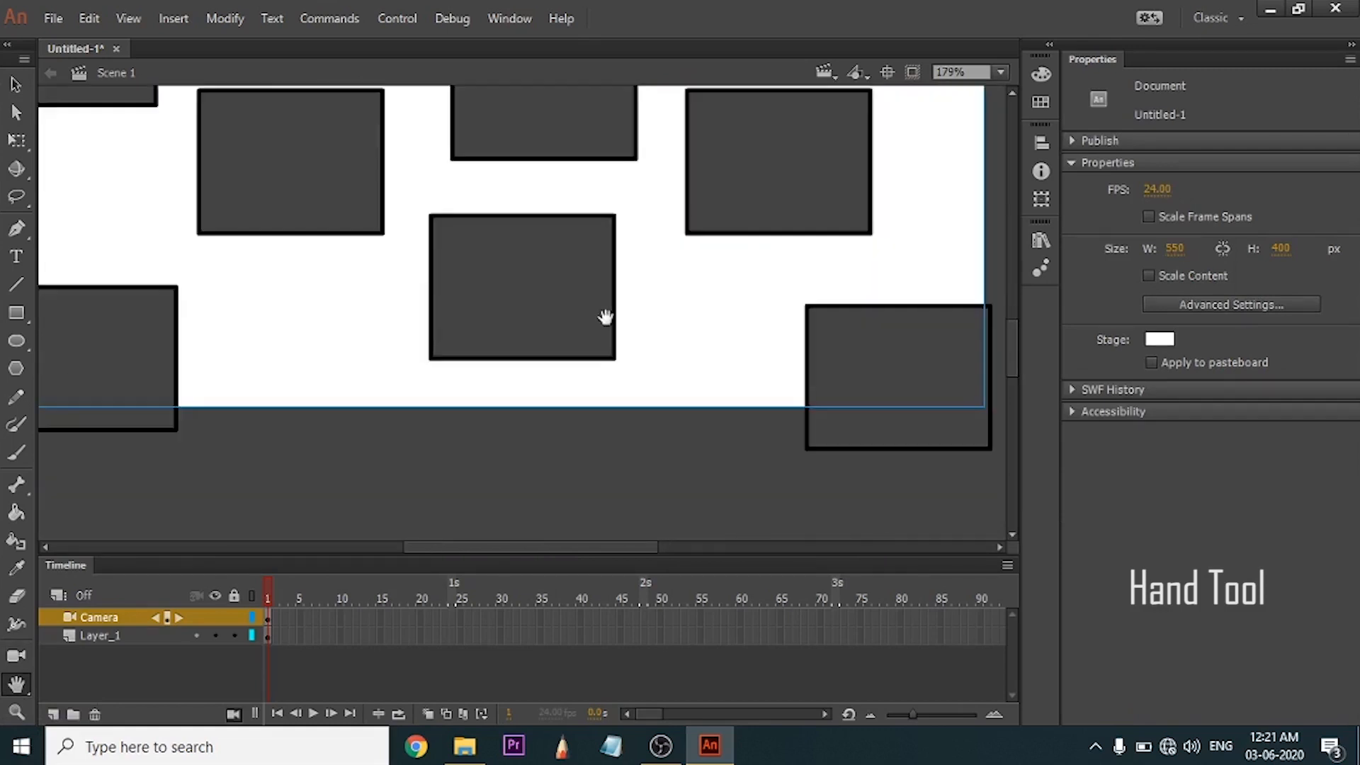
{"action": "left_click_drag", "start_coordinate": [500, 225], "coordinate": [534, 296]}
{"action": "left_click_drag", "start_coordinate": [463, 234], "coordinate": [586, 376]}
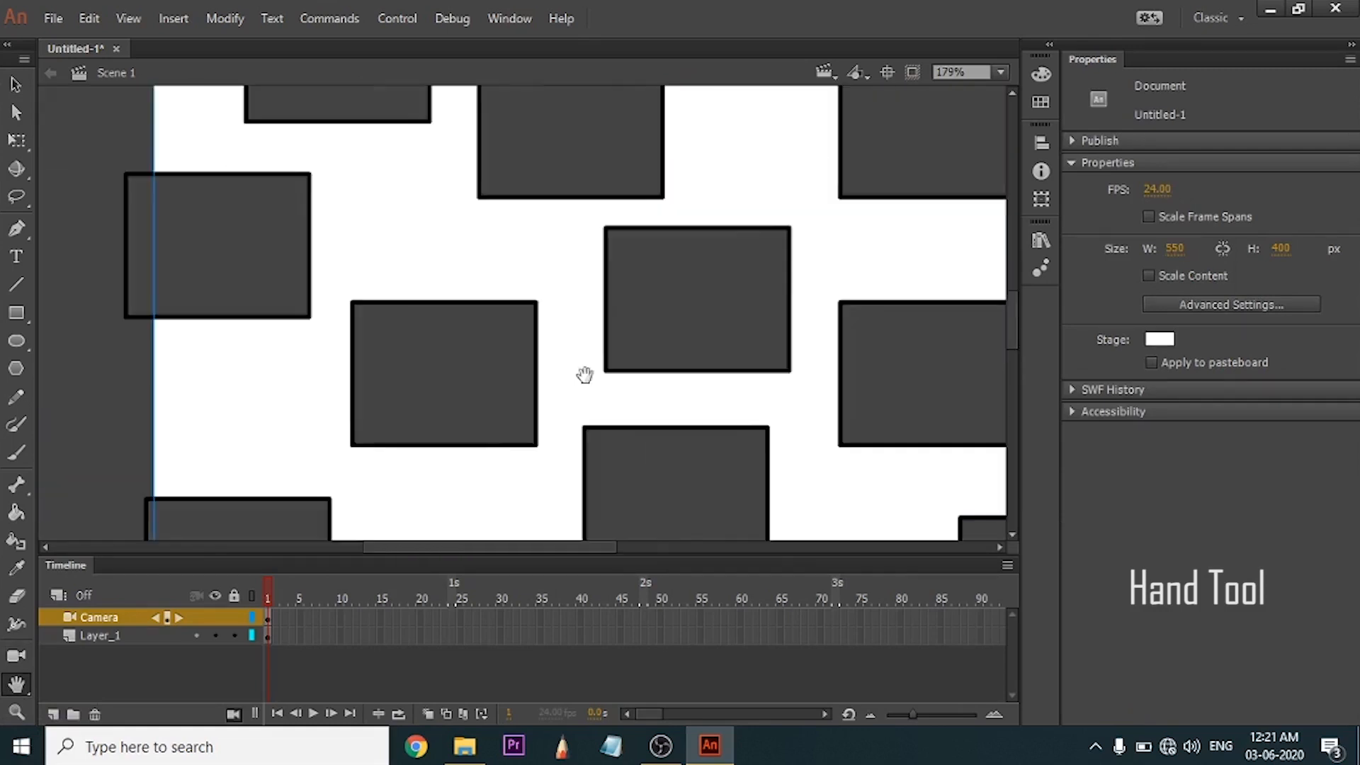
Switch to the Selection tool and pan the stage up and down using the temporary Hand tool.
{"action": "key", "text": "v"}
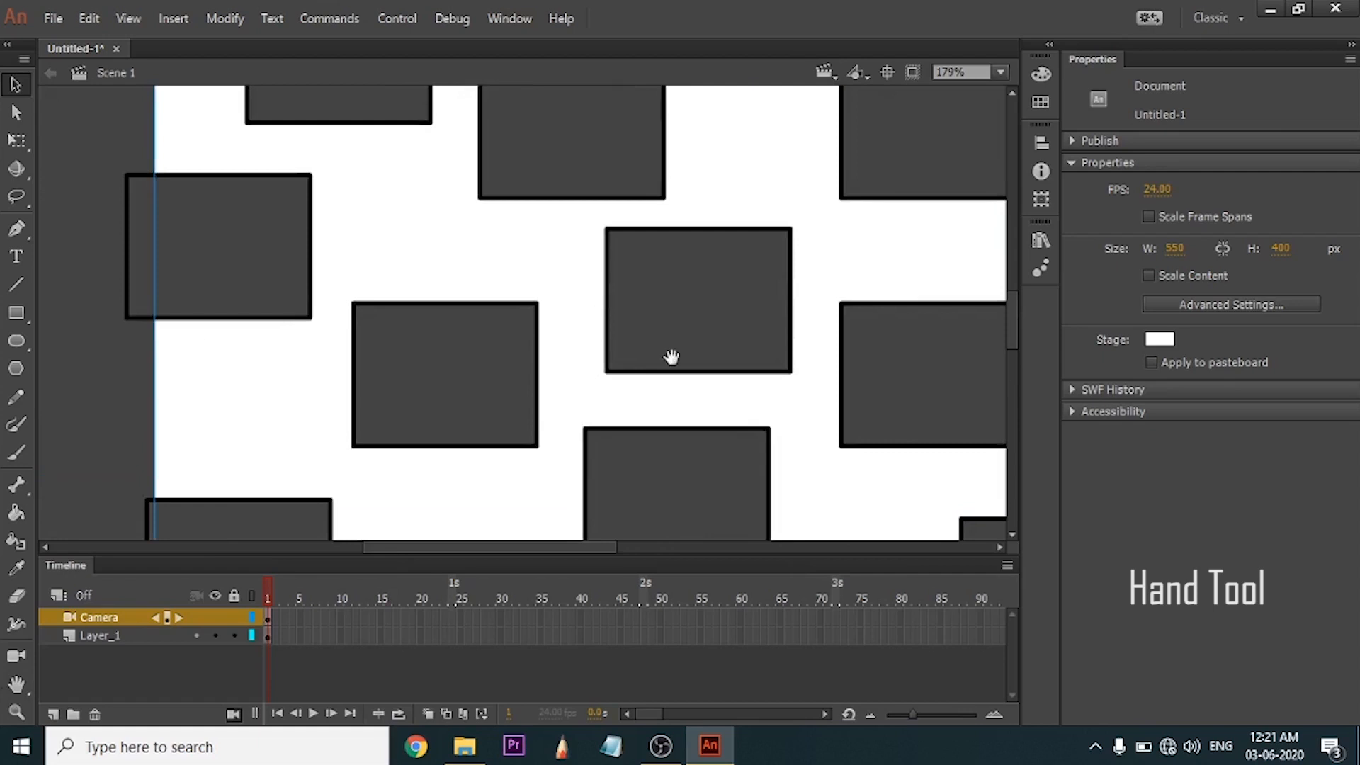
{"action": "left_click_drag", "start_coordinate": [724, 276], "coordinate": [566, 375]}
{"action": "left_click_drag", "start_coordinate": [673, 294], "coordinate": [666, 376]}
{"action": "left_click_drag", "start_coordinate": [551, 318], "coordinate": [581, 373]}
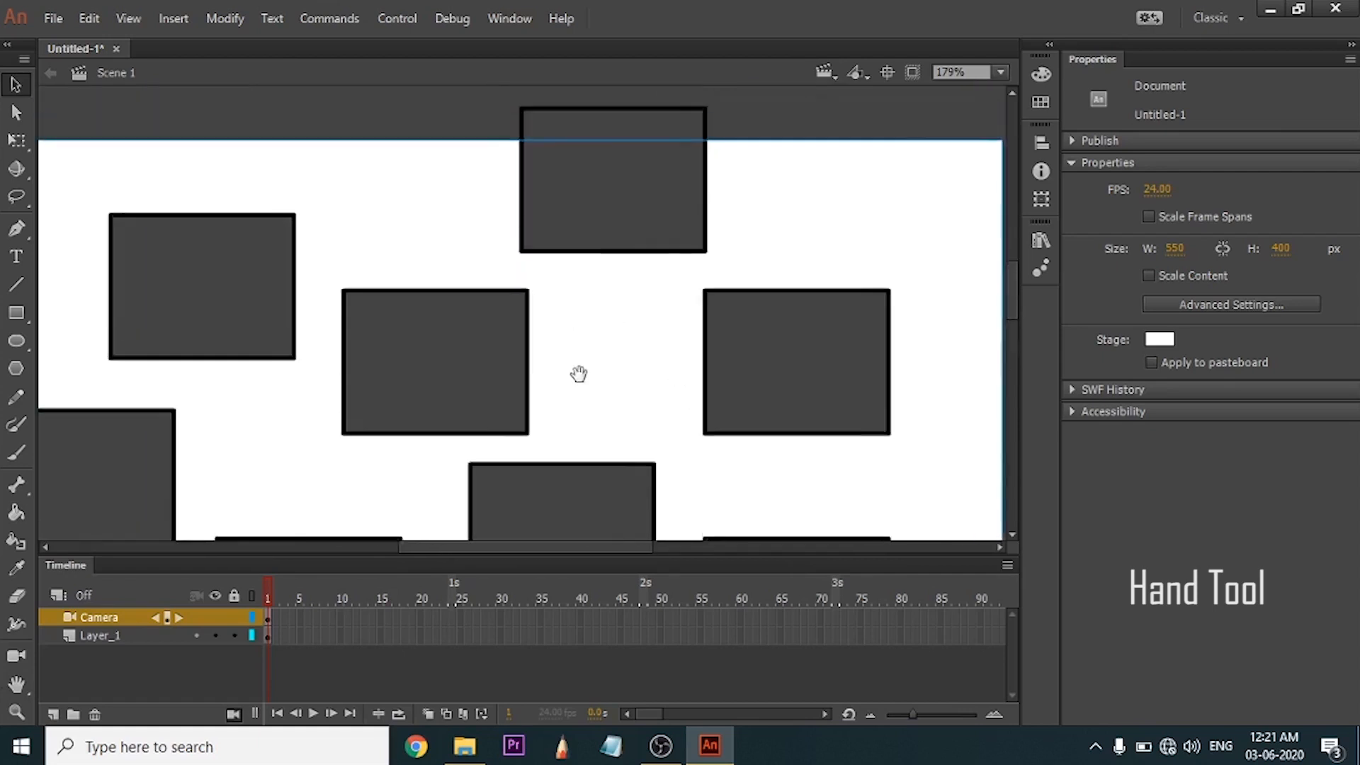
{"action": "left_click_drag", "start_coordinate": [546, 513], "coordinate": [604, 352]}
{"action": "left_click_drag", "start_coordinate": [582, 246], "coordinate": [581, 222]}
Magnify the rectangles to 717% with the Zoom tool and zoom back out to 90%.
{"action": "left_click", "coordinate": [20, 711]}
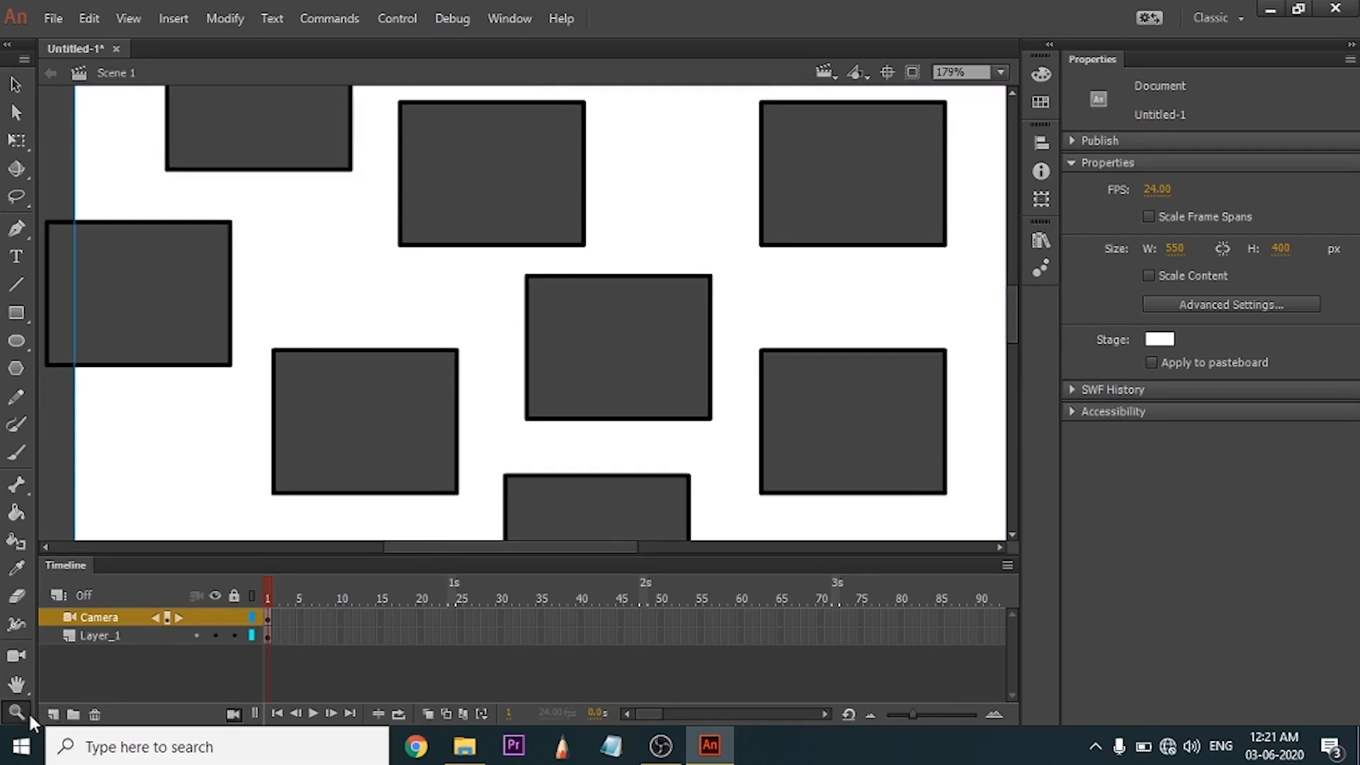
{"action": "left_click", "coordinate": [492, 383]}
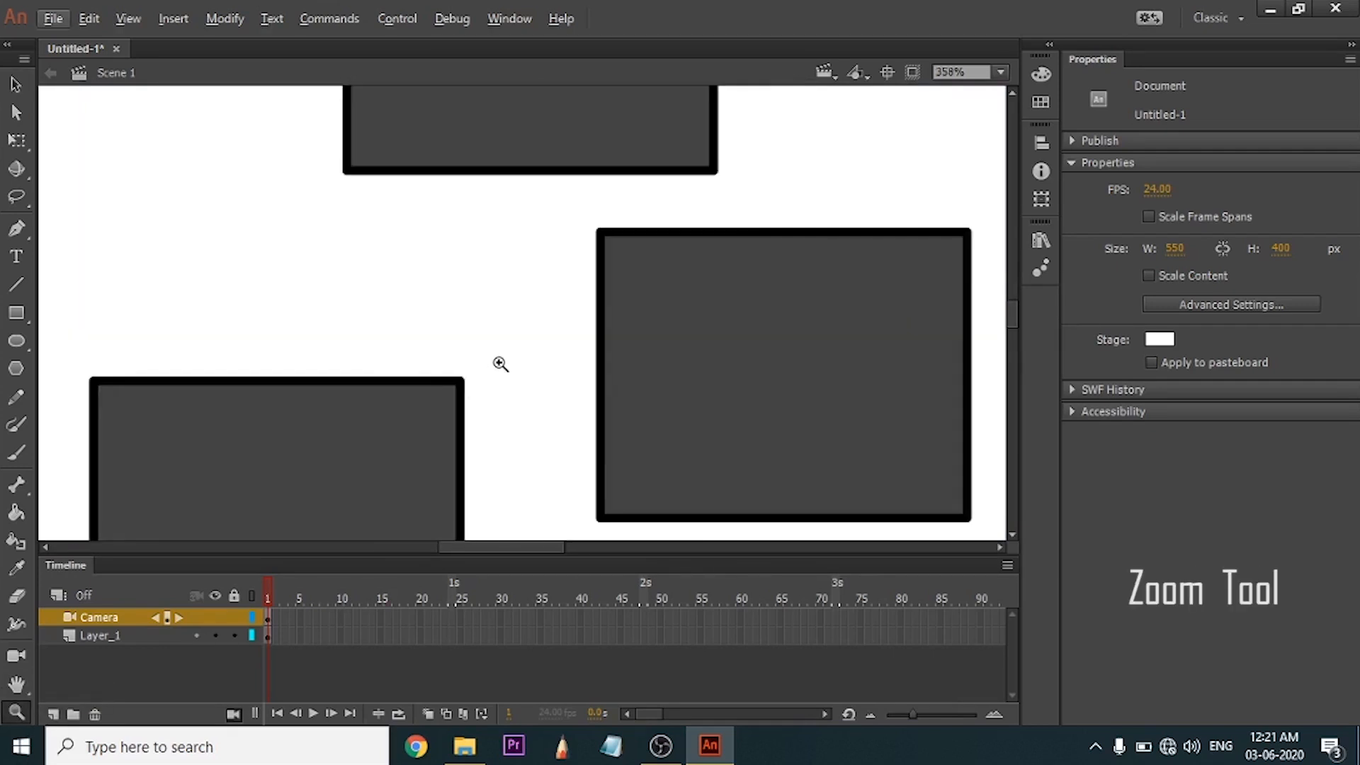
{"action": "left_click", "coordinate": [500, 362]}
{"action": "left_click", "coordinate": [513, 379]}
{"action": "left_click", "coordinate": [481, 368], "text": "alt"}
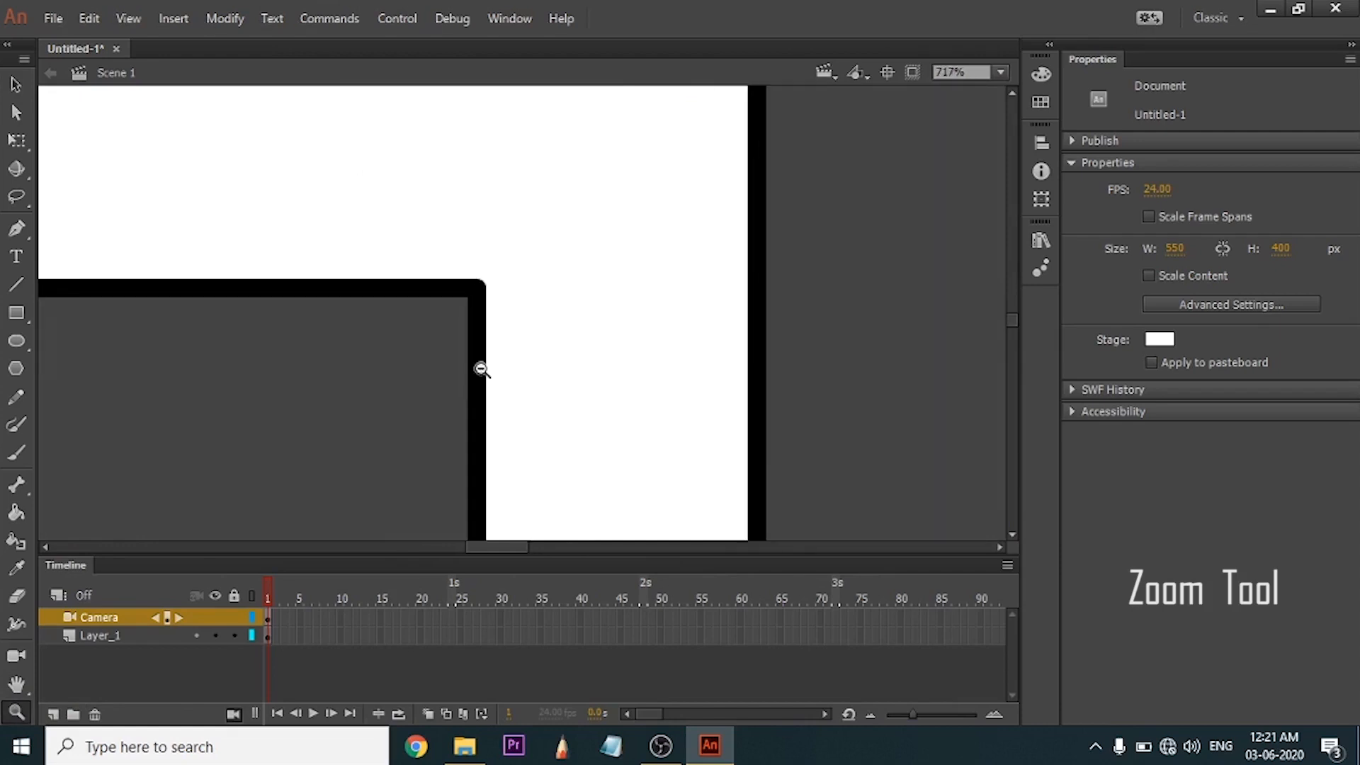
{"action": "left_click", "coordinate": [443, 383], "text": "alt"}
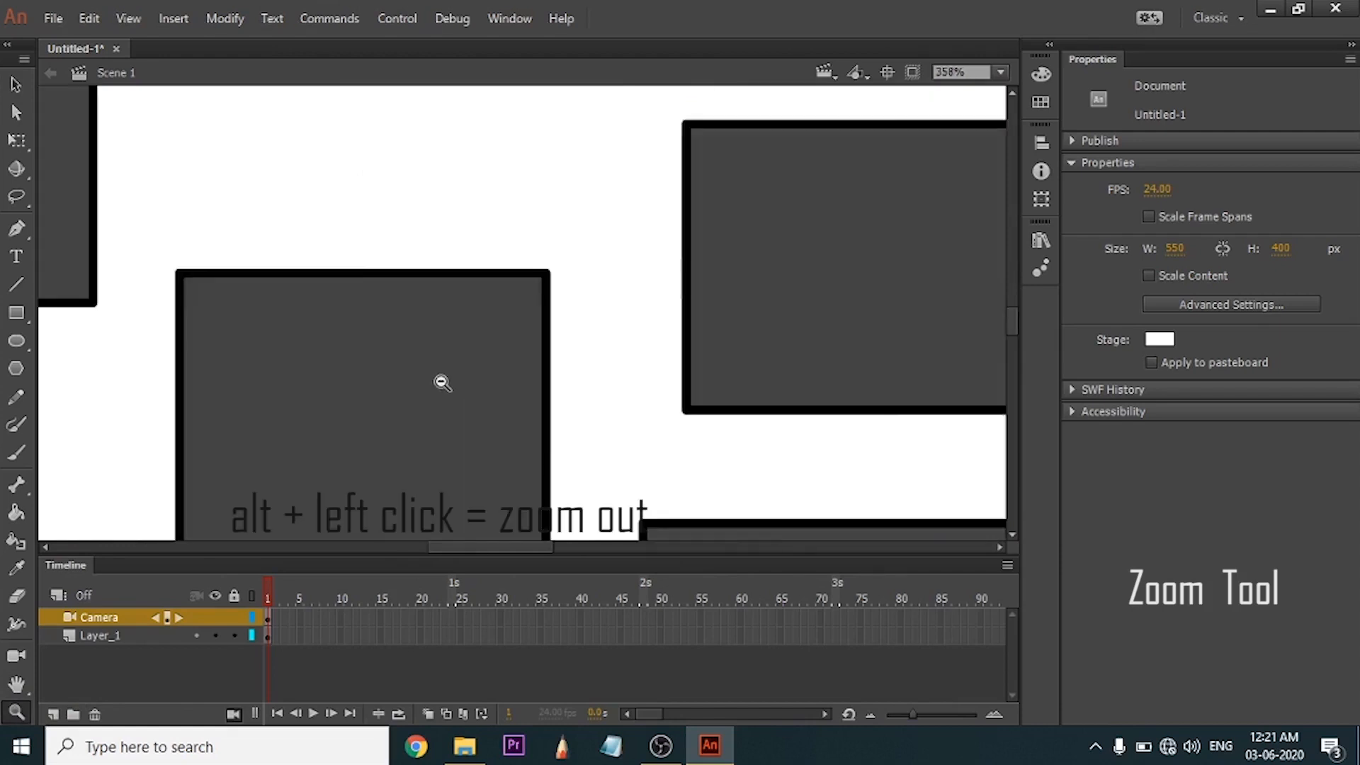
{"action": "left_click", "coordinate": [442, 382], "text": "alt"}
{"action": "left_click", "coordinate": [581, 387], "text": "alt"}
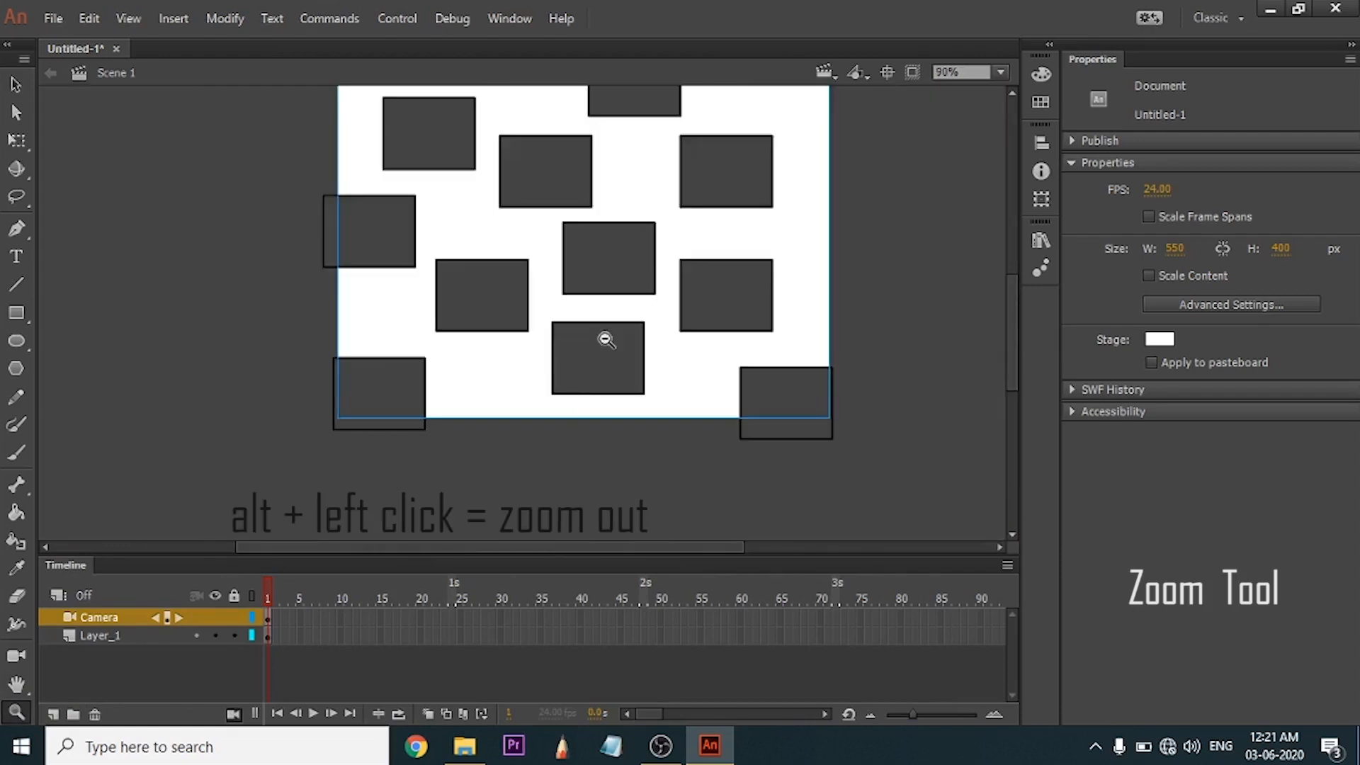
{"action": "left_click", "coordinate": [624, 249]}
{"action": "left_click", "coordinate": [548, 306], "text": "alt"}
Return to the Selection tool, magnify the stage to 273% and reduce it to 72% without using the Zoom tool.
{"action": "key", "text": "v"}
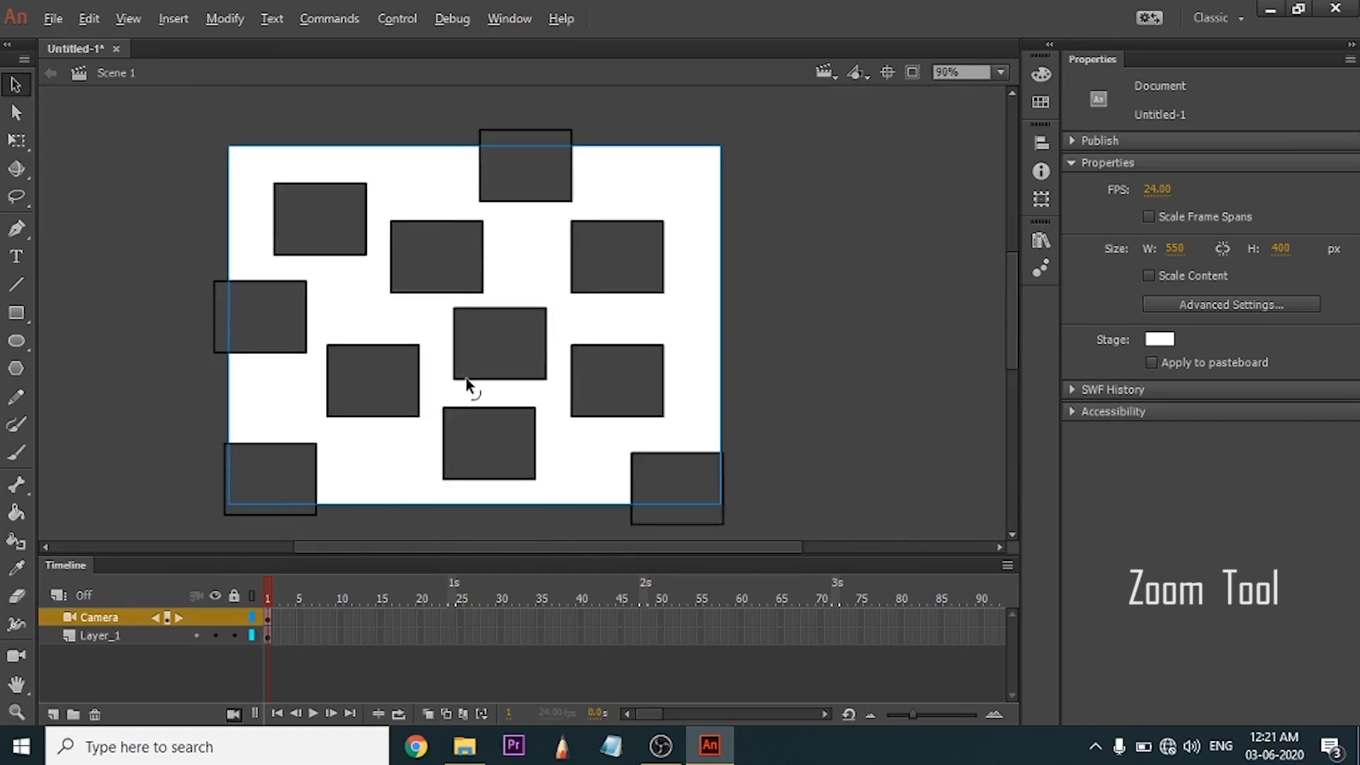
{"action": "scroll", "coordinate": [467, 378], "scroll_direction": "up", "scroll_amount": 5}
{"action": "scroll", "coordinate": [467, 378], "scroll_direction": "down", "scroll_amount": 5}
{"action": "key", "text": "alt"}
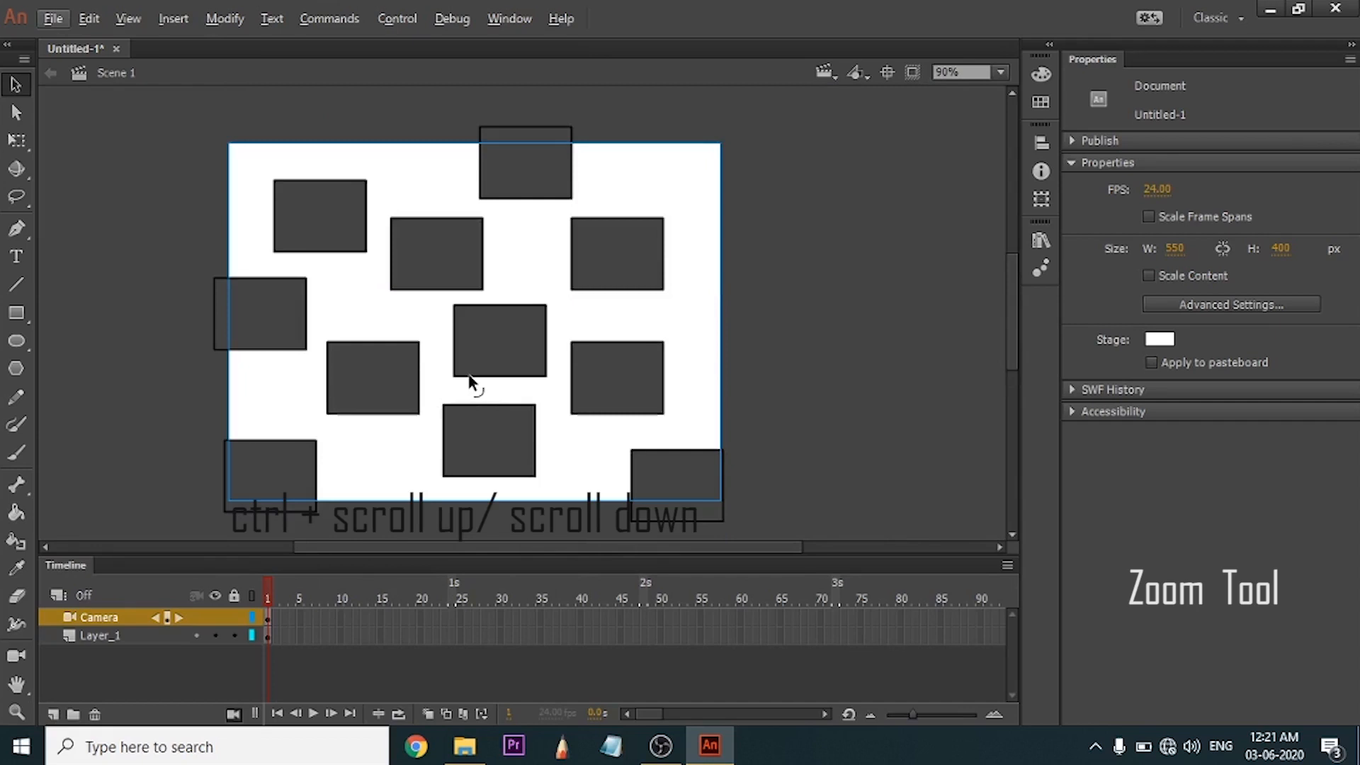
{"action": "scroll", "coordinate": [469, 382], "scroll_direction": "up", "scroll_amount": 5, "text": "ctrl"}
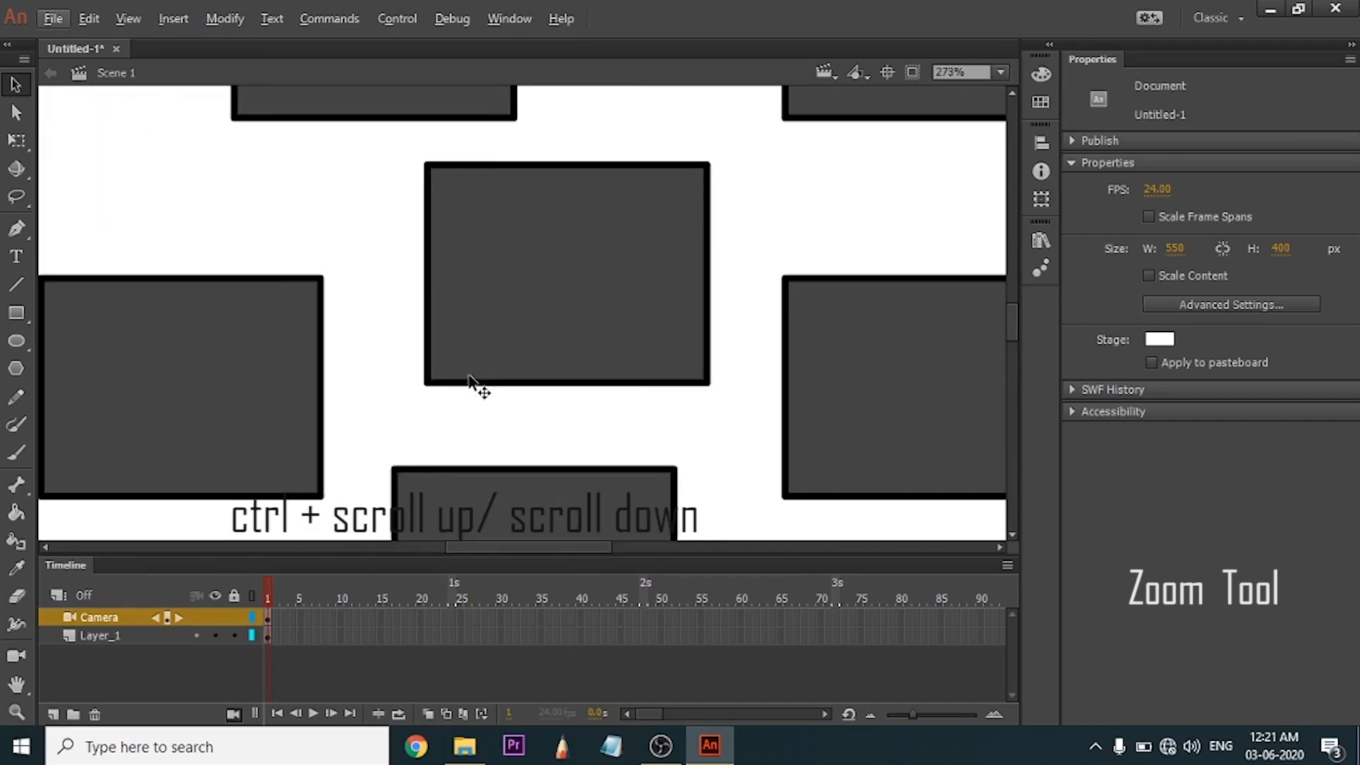
{"action": "scroll", "coordinate": [469, 382], "scroll_direction": "down", "scroll_amount": 5, "text": "ctrl"}
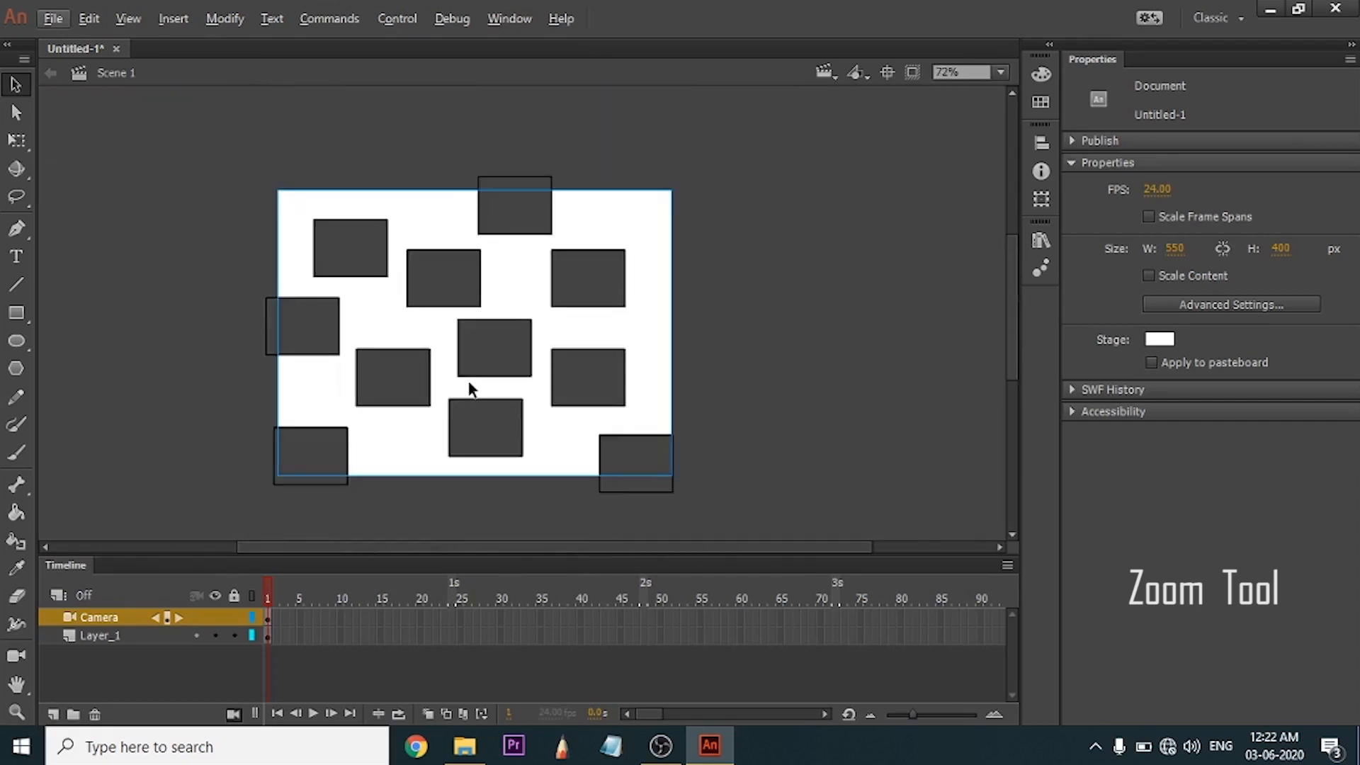